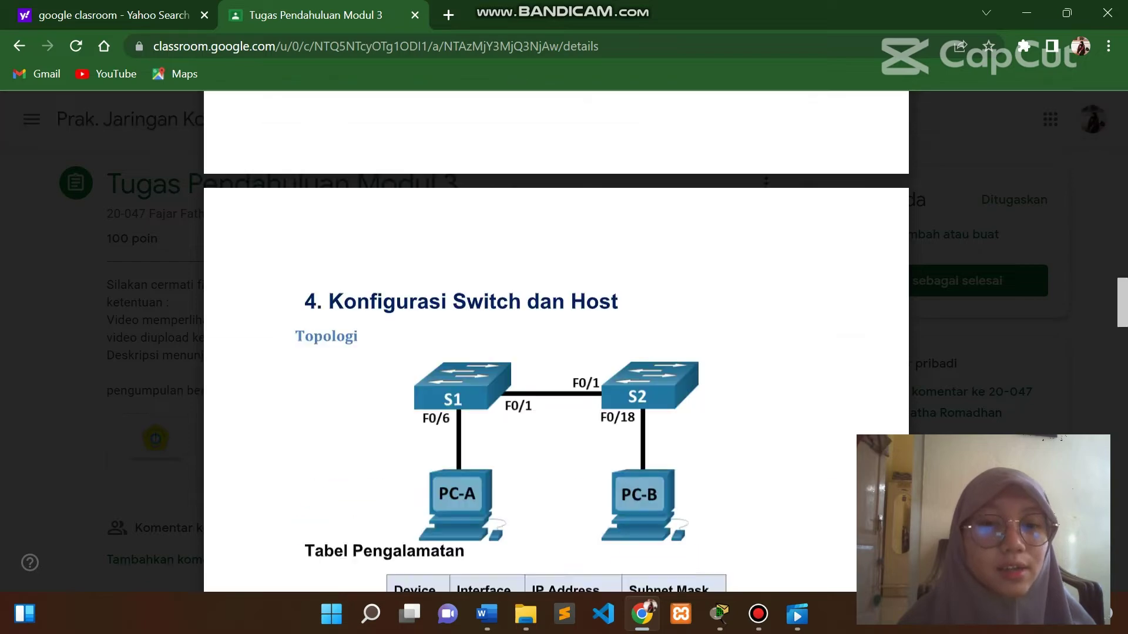
Scroll the Tugas Pendahuluan Modul 3 preview to the topology and addressing table, then return to Packet Tracer.
scroll(556, 341, up, 3)
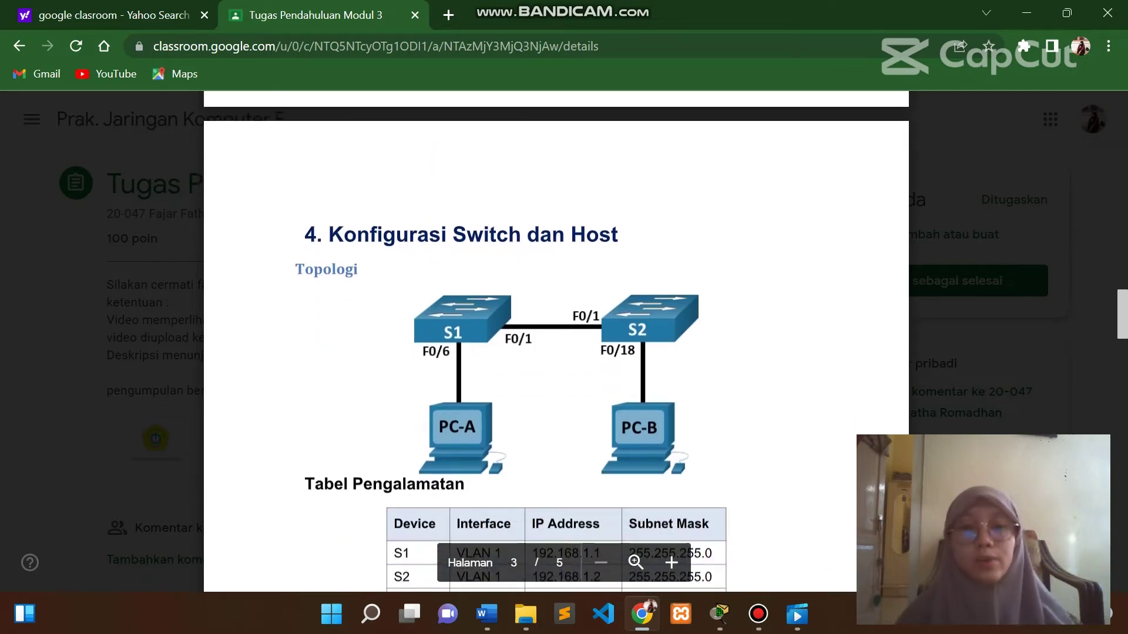
scroll(556, 341, down, 4)
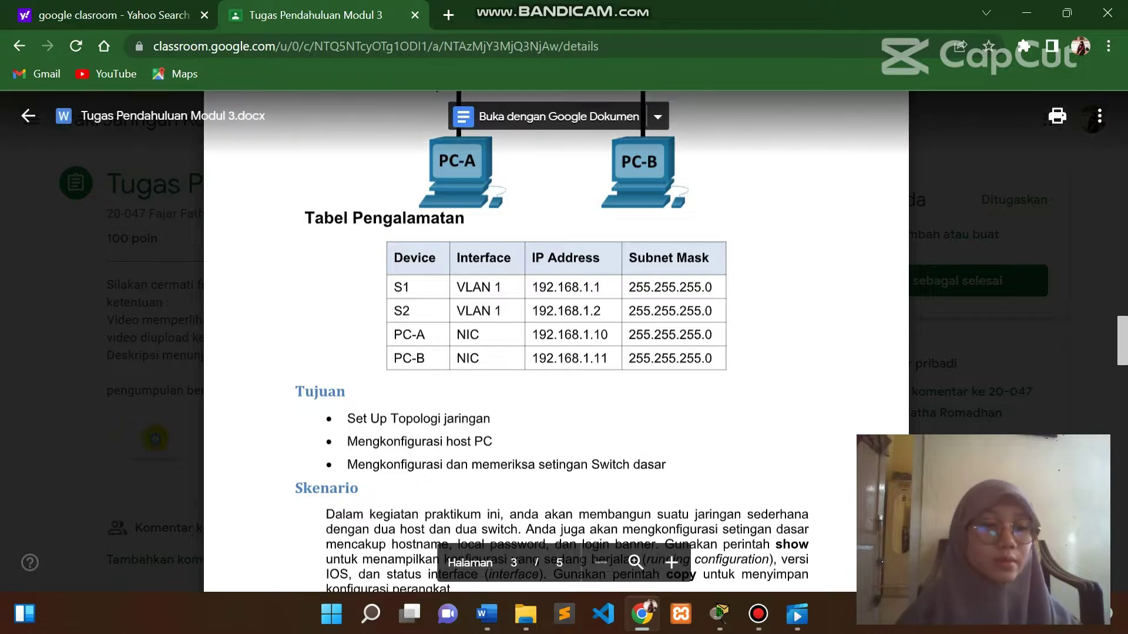
scroll(556, 340, down, 1)
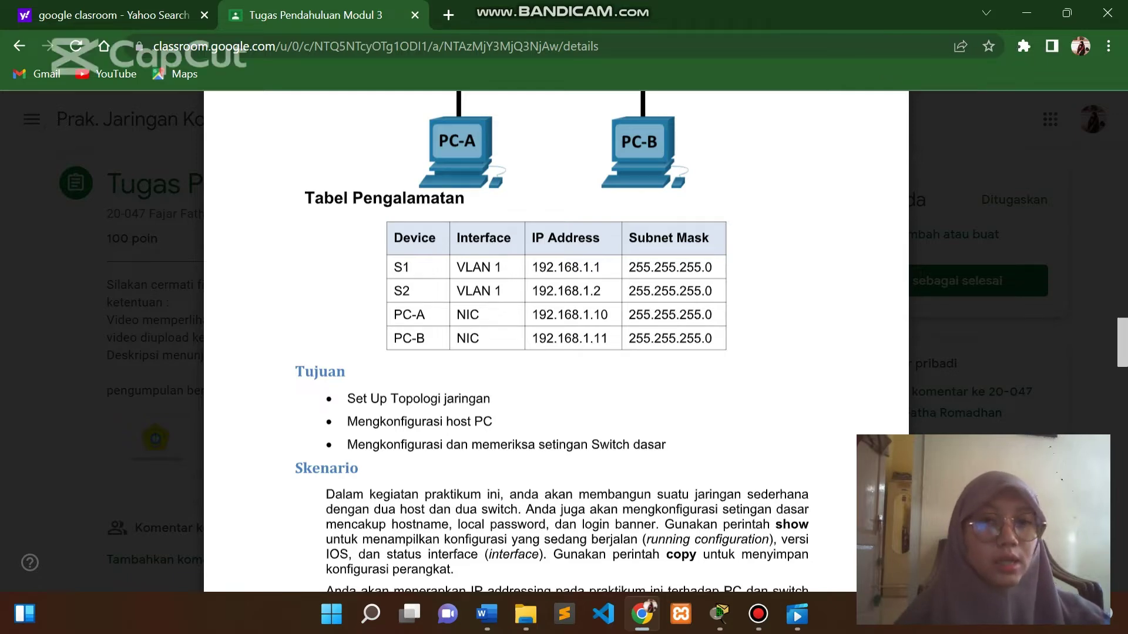
scroll(555, 341, down, 2)
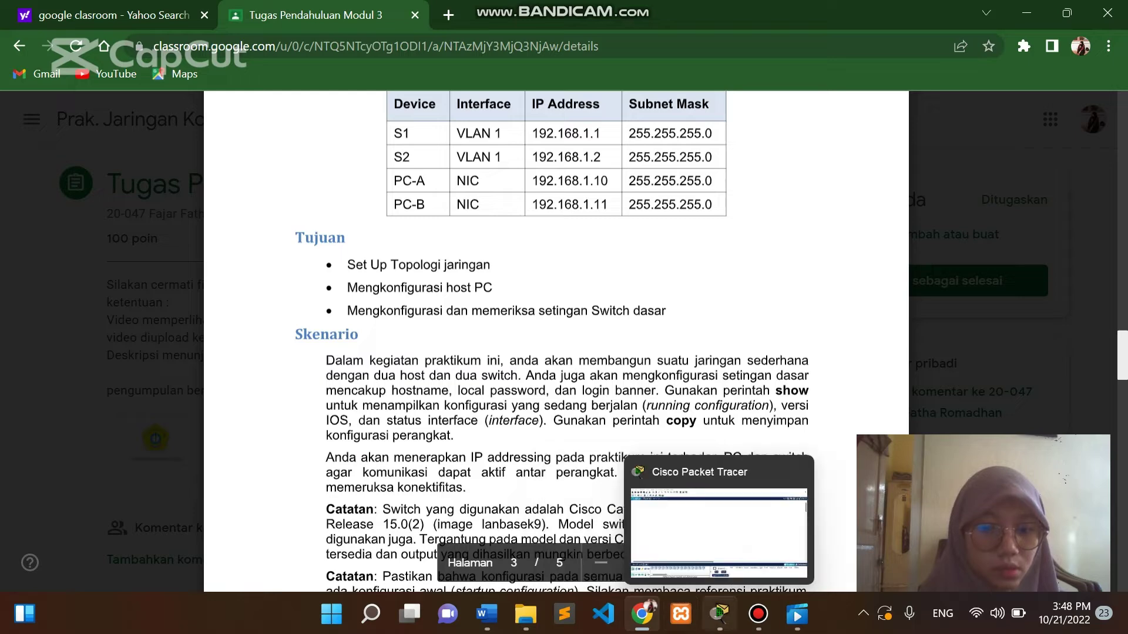
click(719, 614)
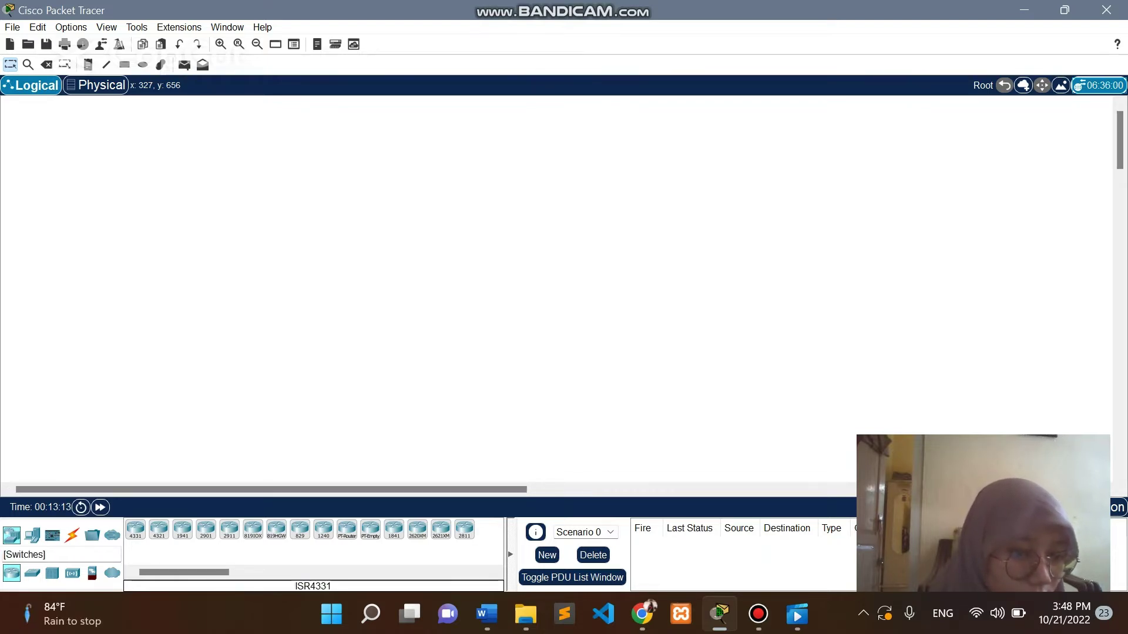
Place two 2960-24TT switches, Switch0 and Switch1, side by side on the workspace.
click(33, 573)
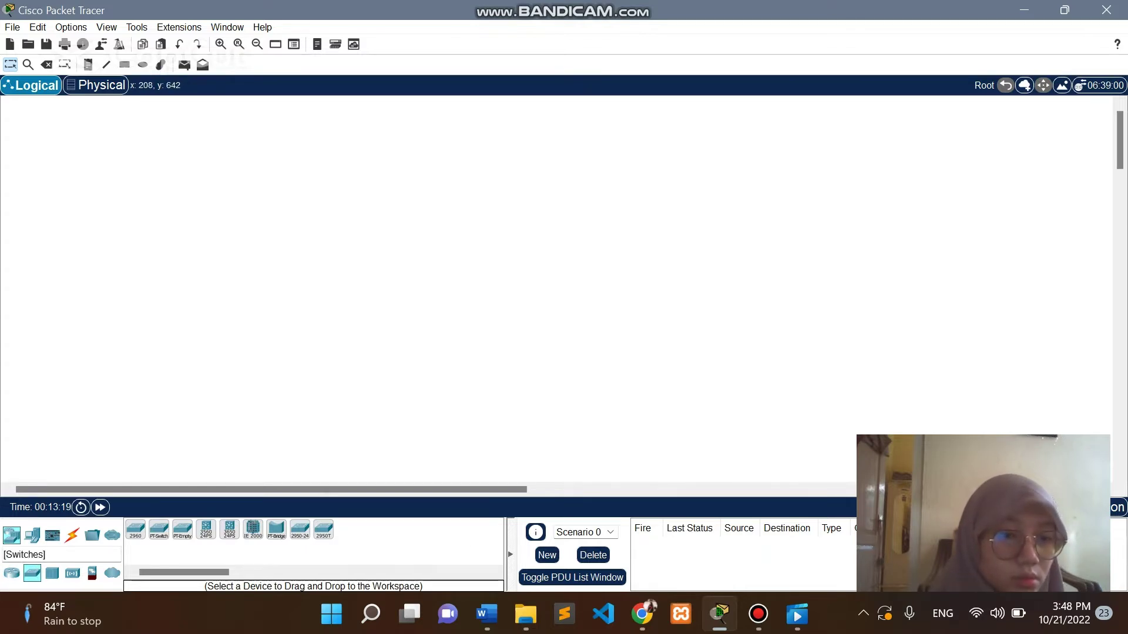
drag(32, 573, 167, 264)
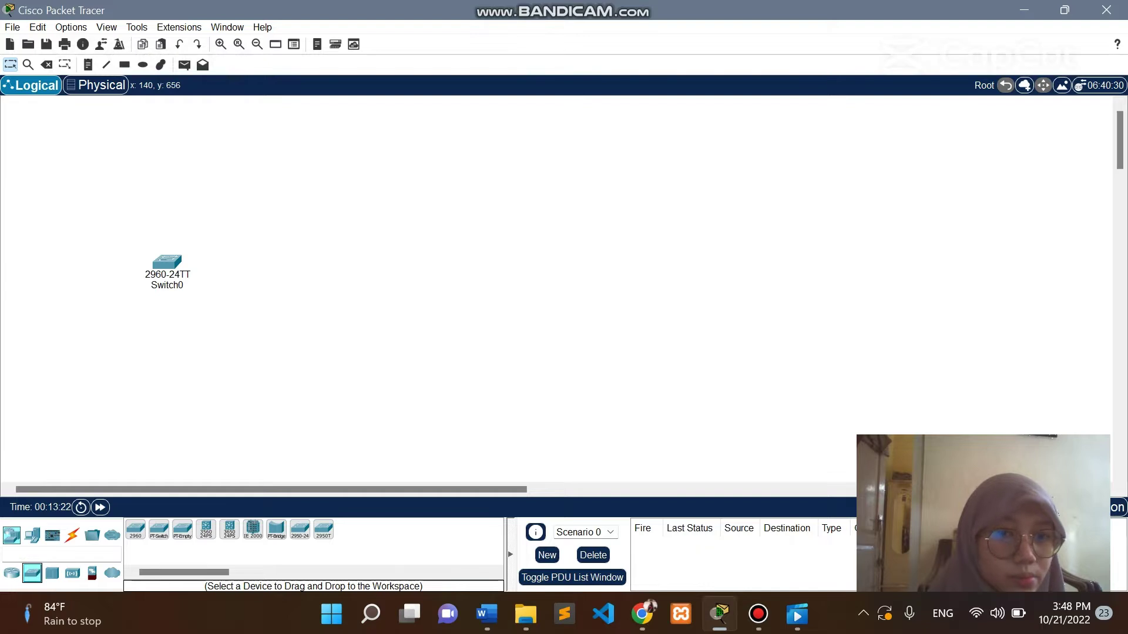
drag(136, 530, 405, 263)
drag(167, 263, 182, 200)
drag(406, 262, 414, 203)
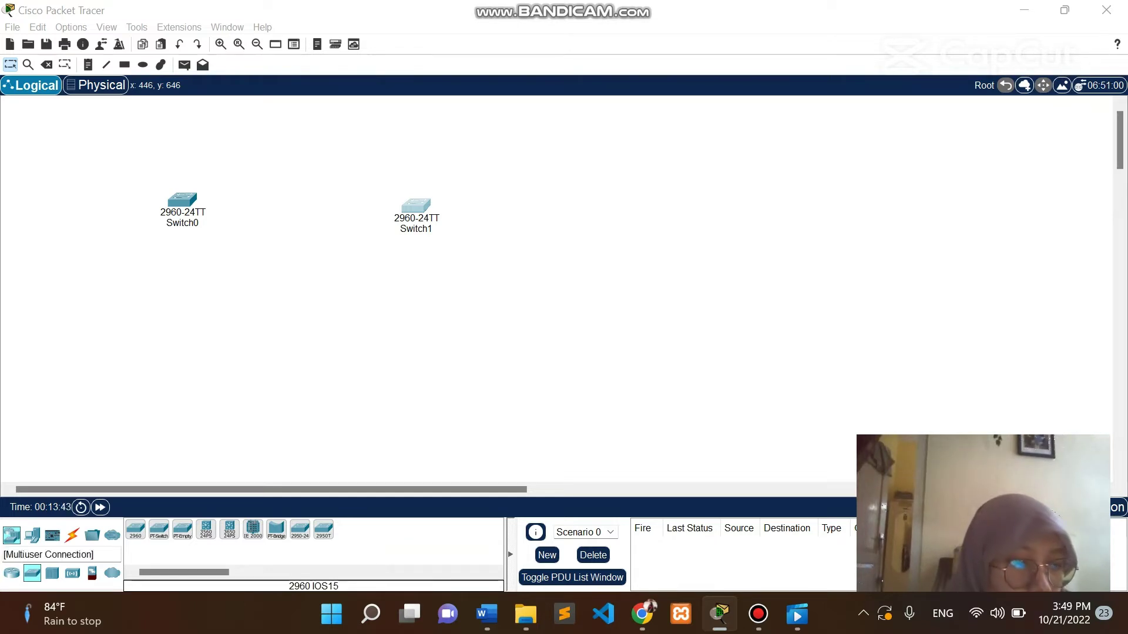
Add two generic PC-PT hosts, PC0 and PC1, below the two switches.
click(33, 536)
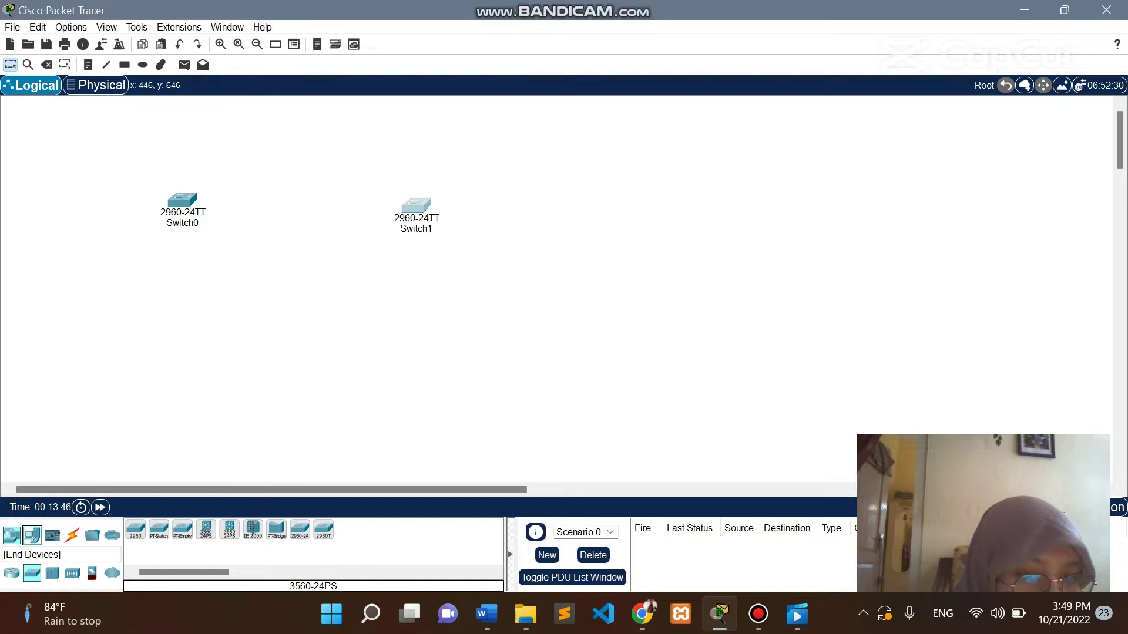
click(135, 530)
click(180, 360)
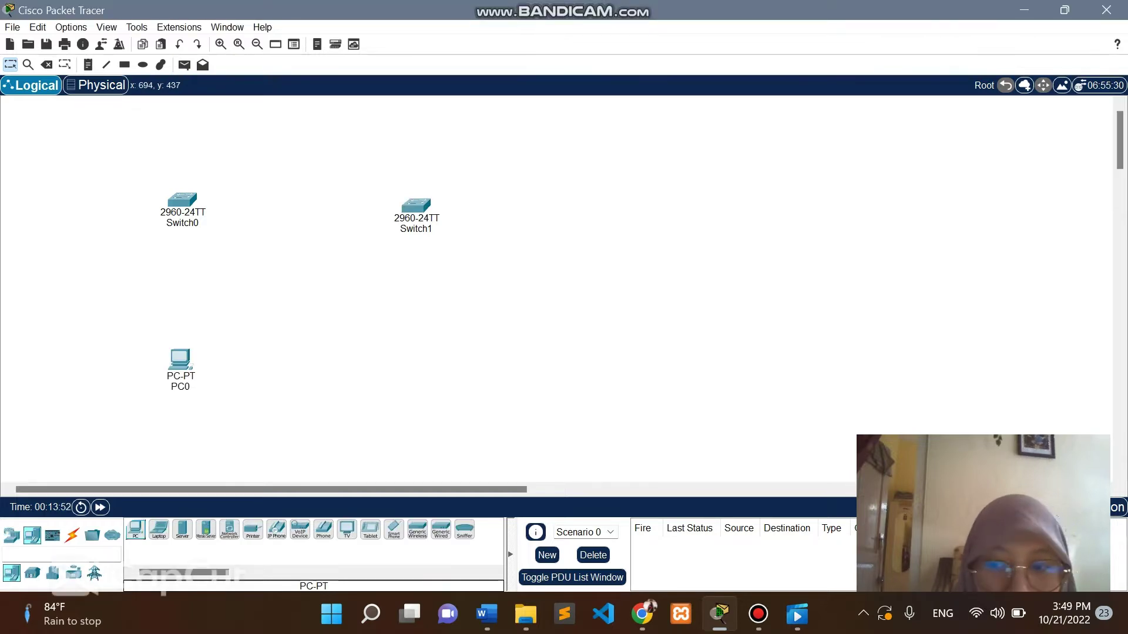
click(135, 530)
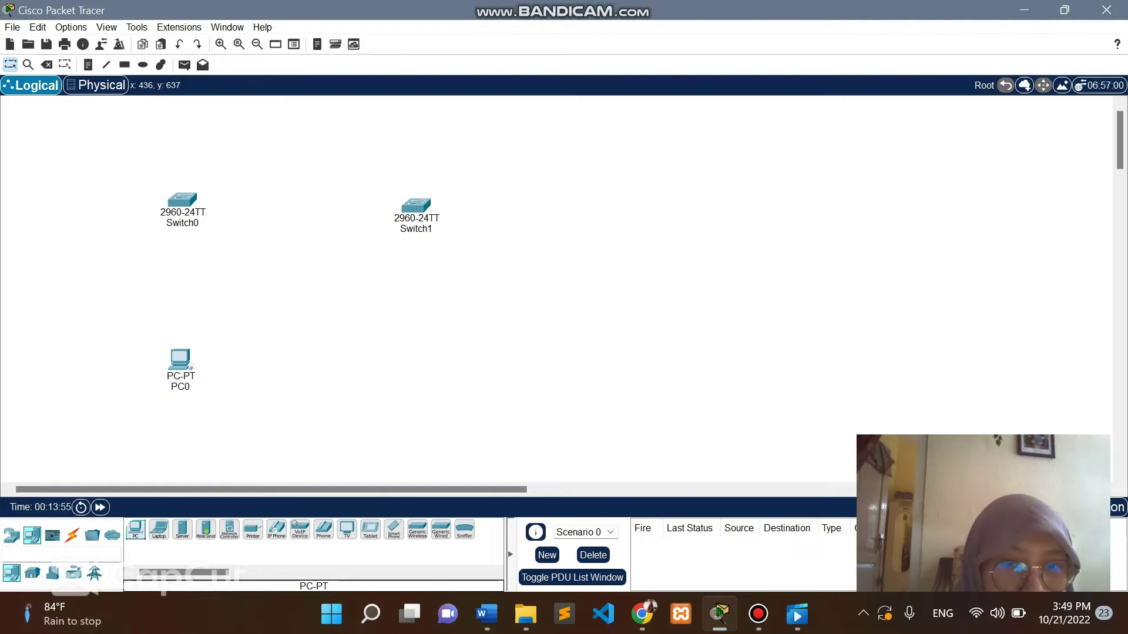
click(439, 359)
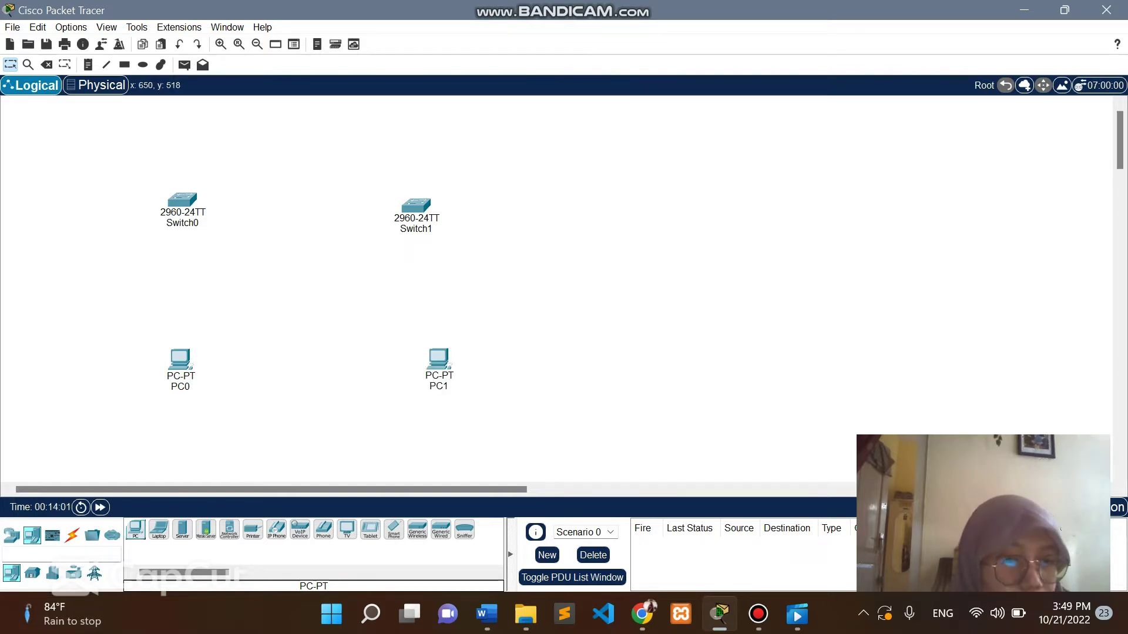
drag(440, 356, 429, 356)
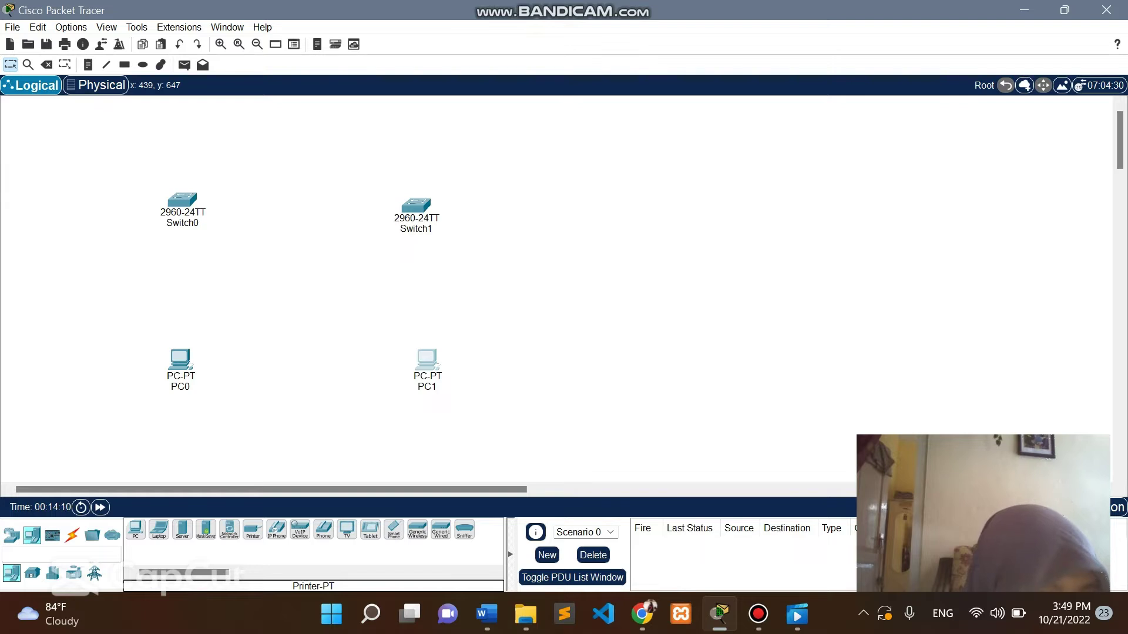
click(72, 536)
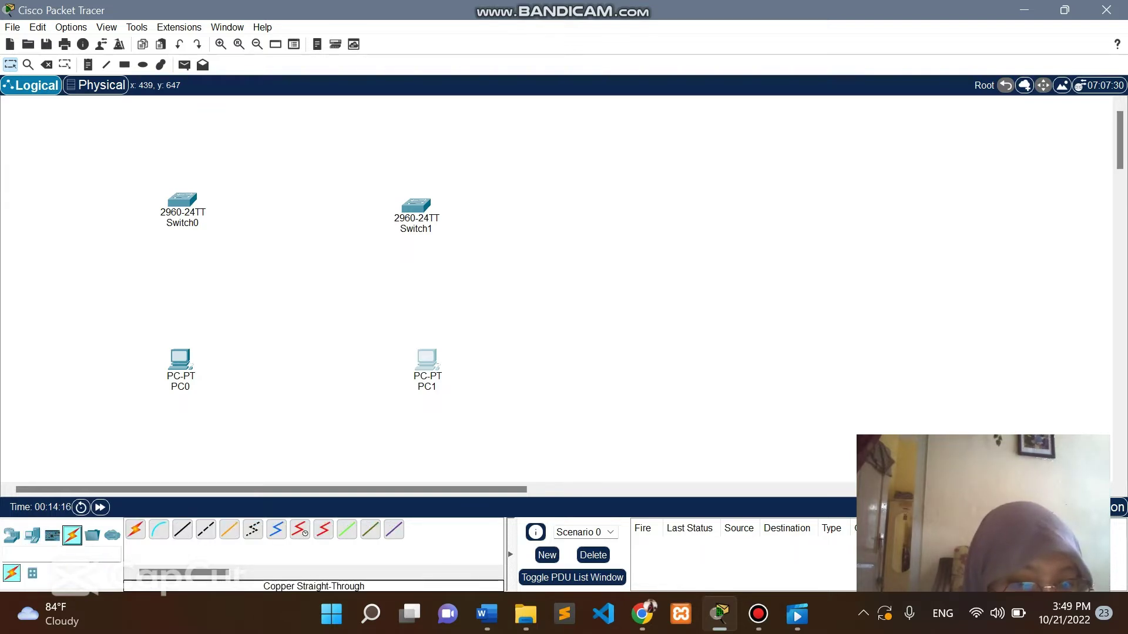
Join Switch0 FastEthernet0/1 to Switch1 FastEthernet0/1 with a copper cross-over cable.
click(206, 529)
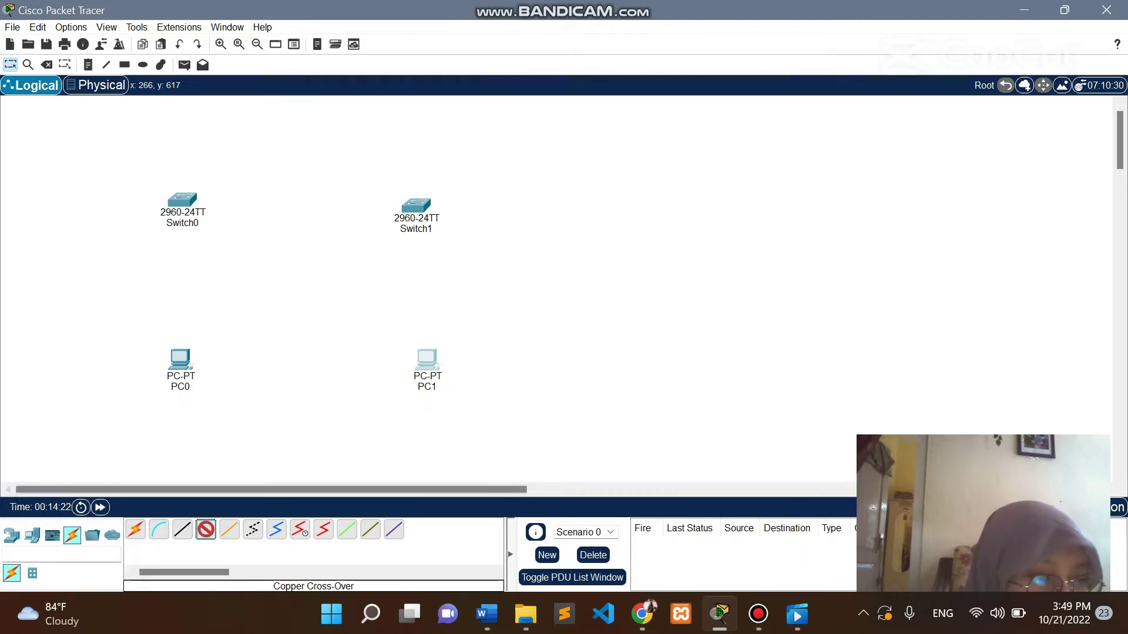
click(184, 201)
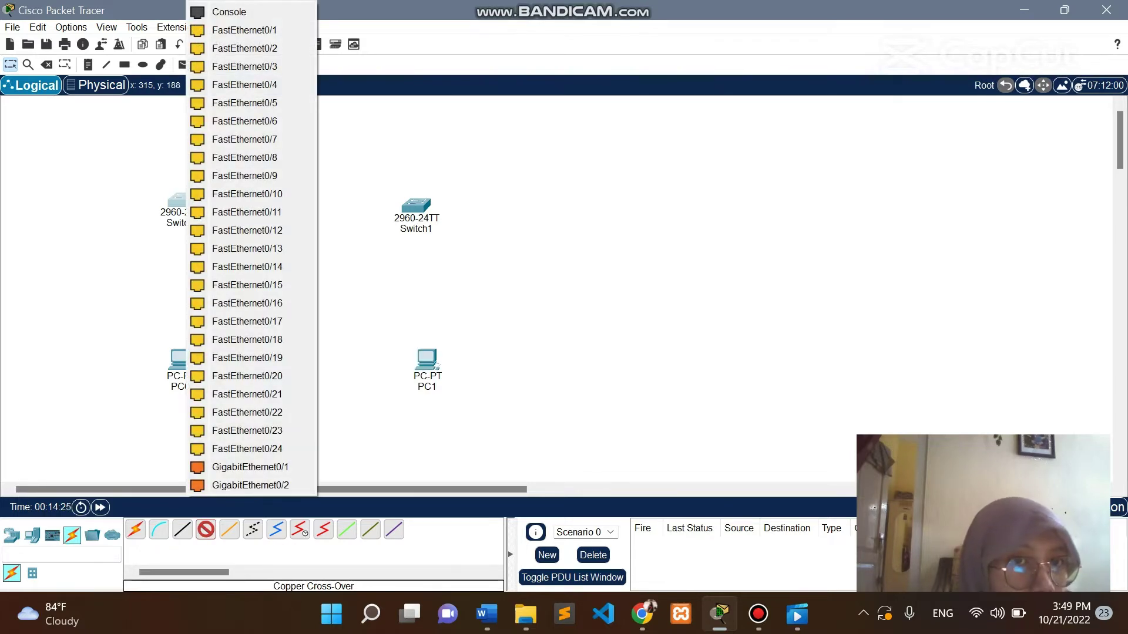
click(244, 30)
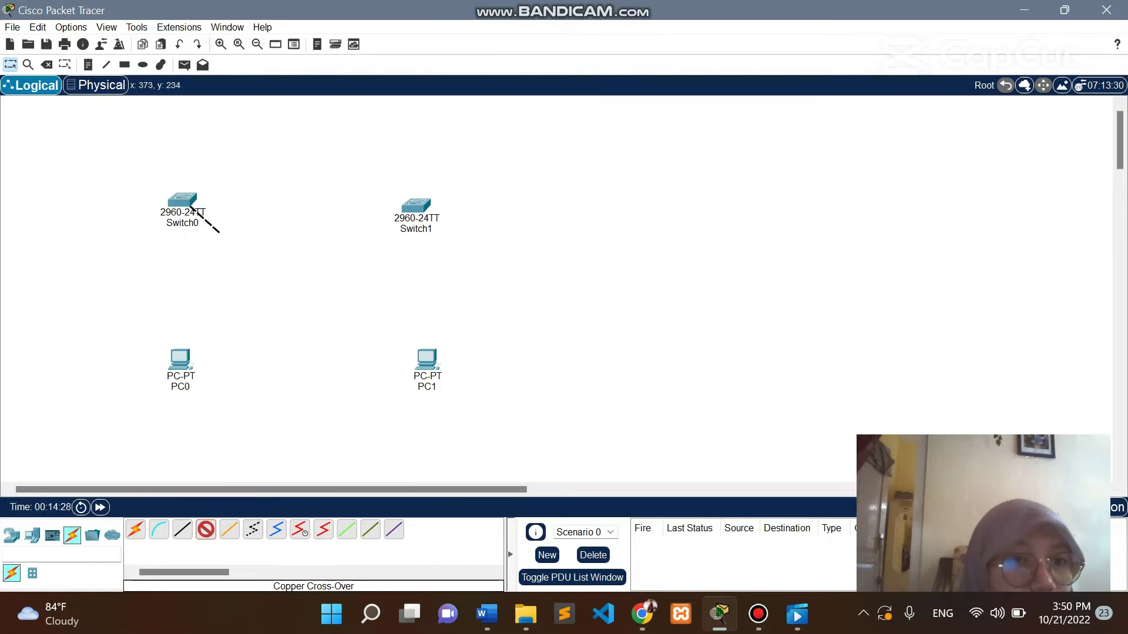
click(419, 203)
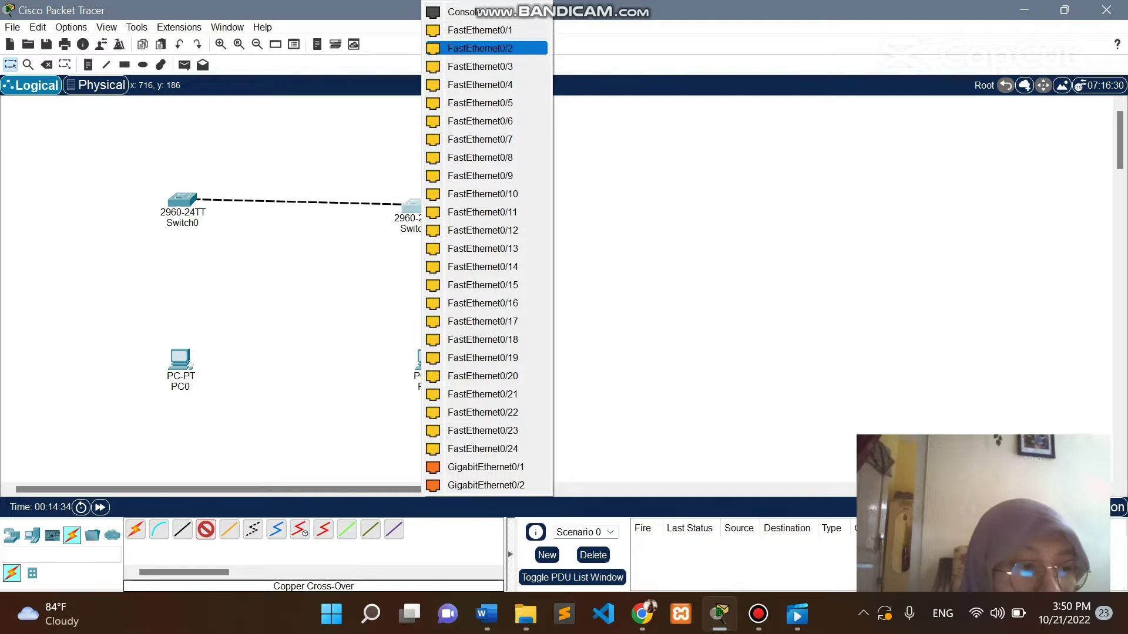
click(480, 30)
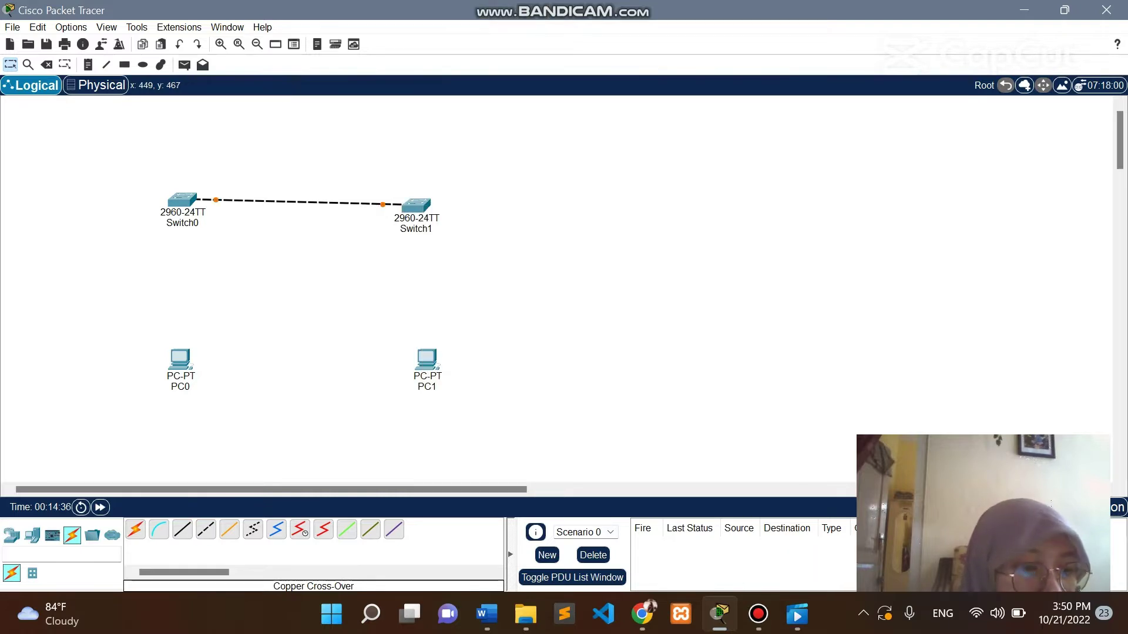
drag(183, 203, 180, 207)
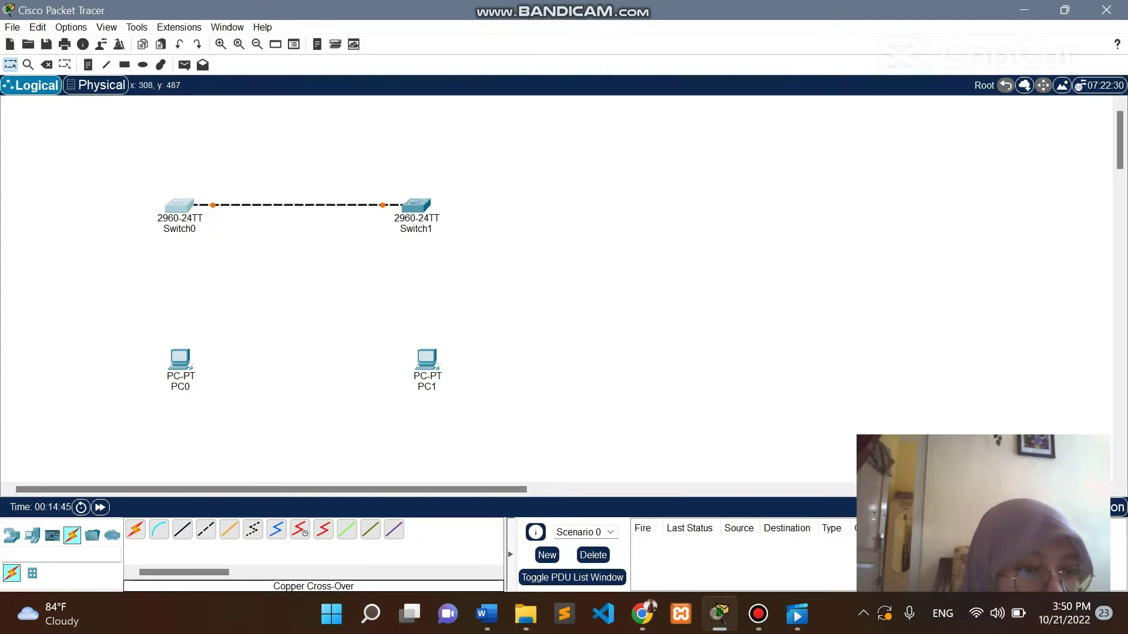
mouse_move(179, 376)
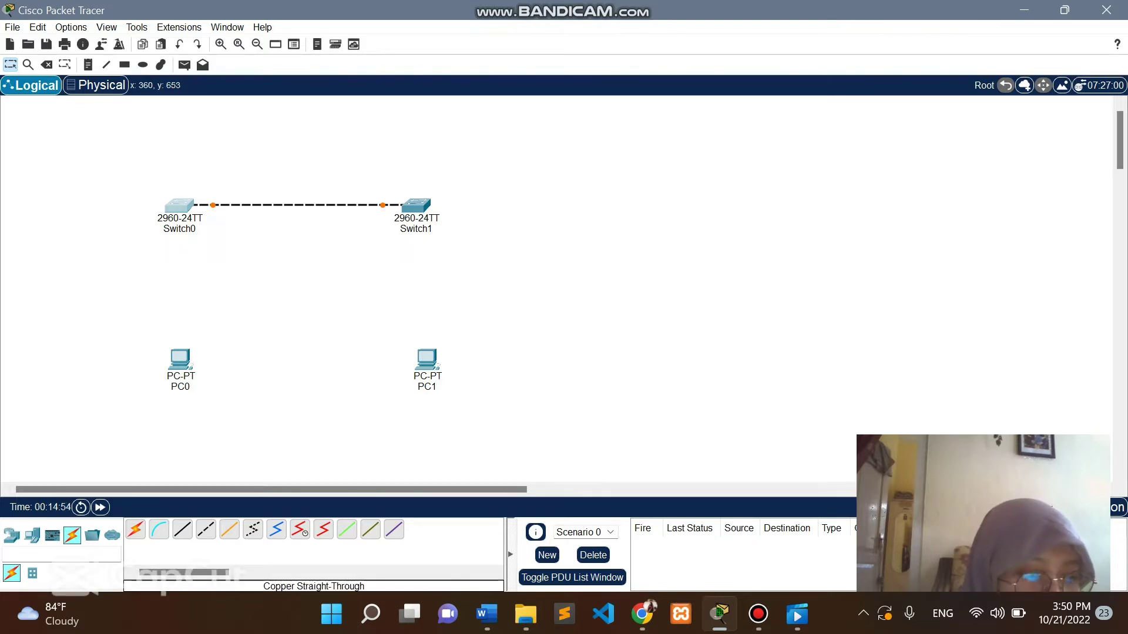
Cable PC0's FastEthernet0 to Switch0's FastEthernet0/6 with a copper straight-through cable.
click(183, 529)
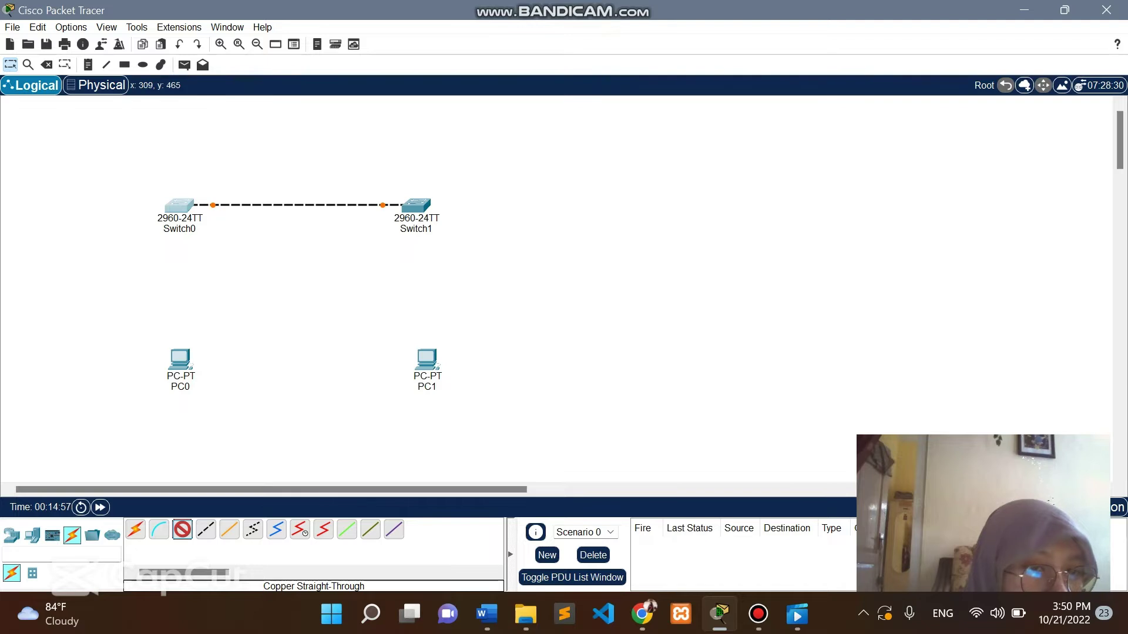
click(182, 367)
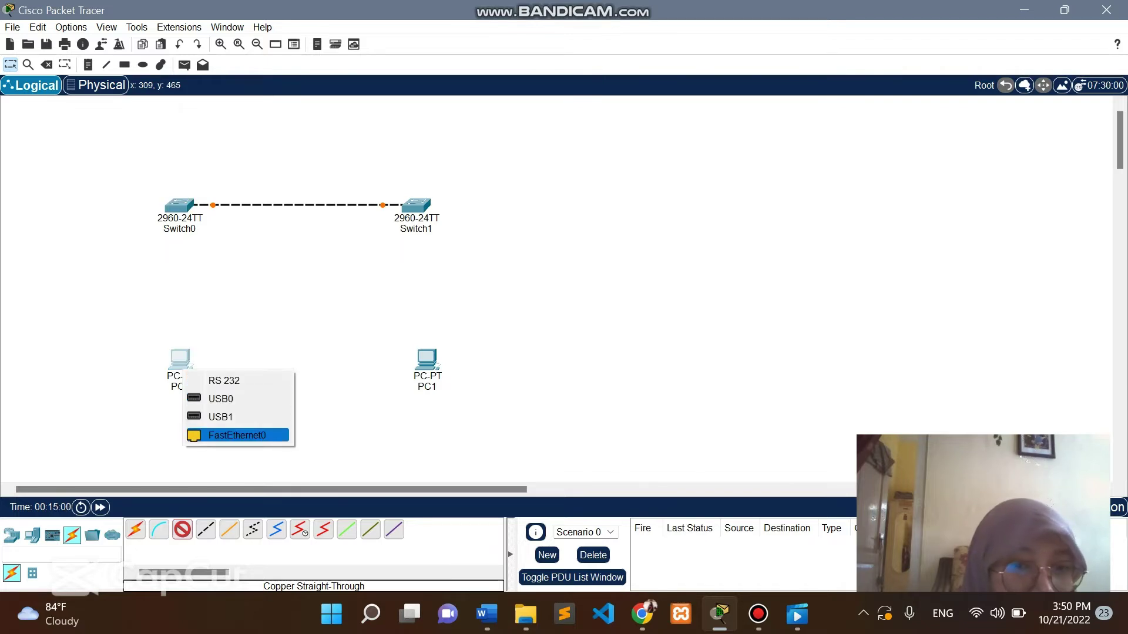
click(211, 435)
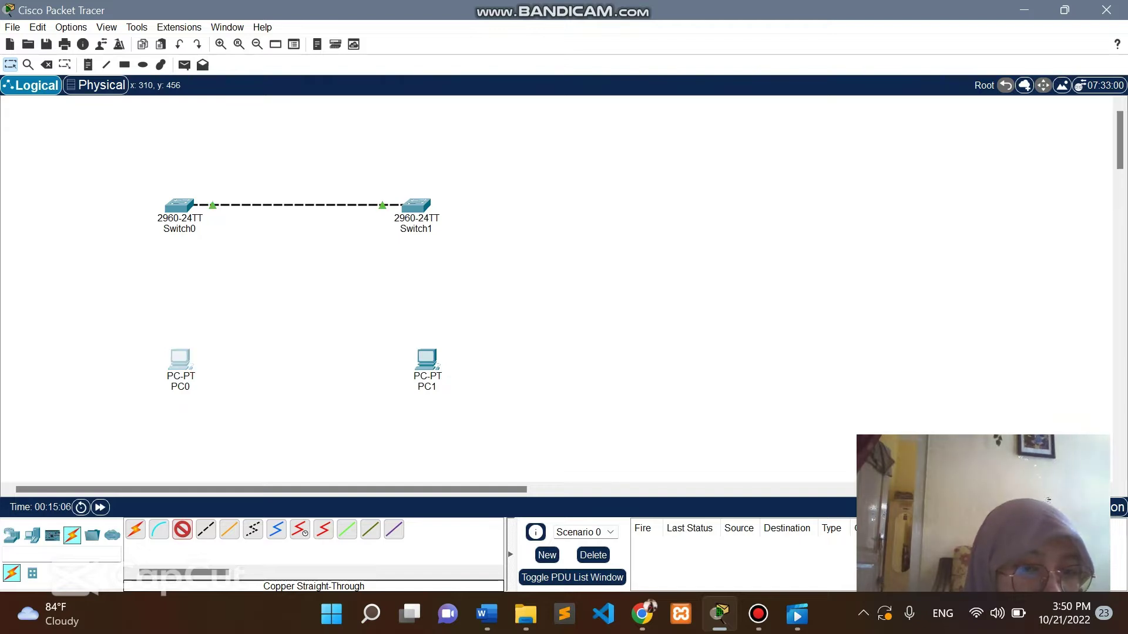
click(184, 364)
click(177, 362)
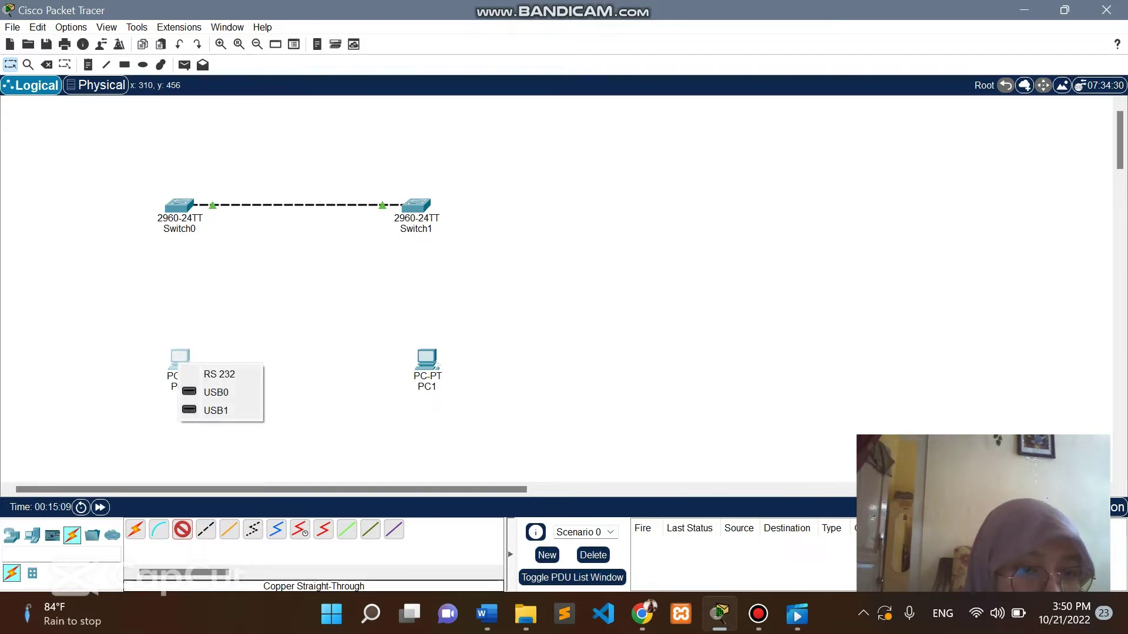
click(229, 530)
click(182, 530)
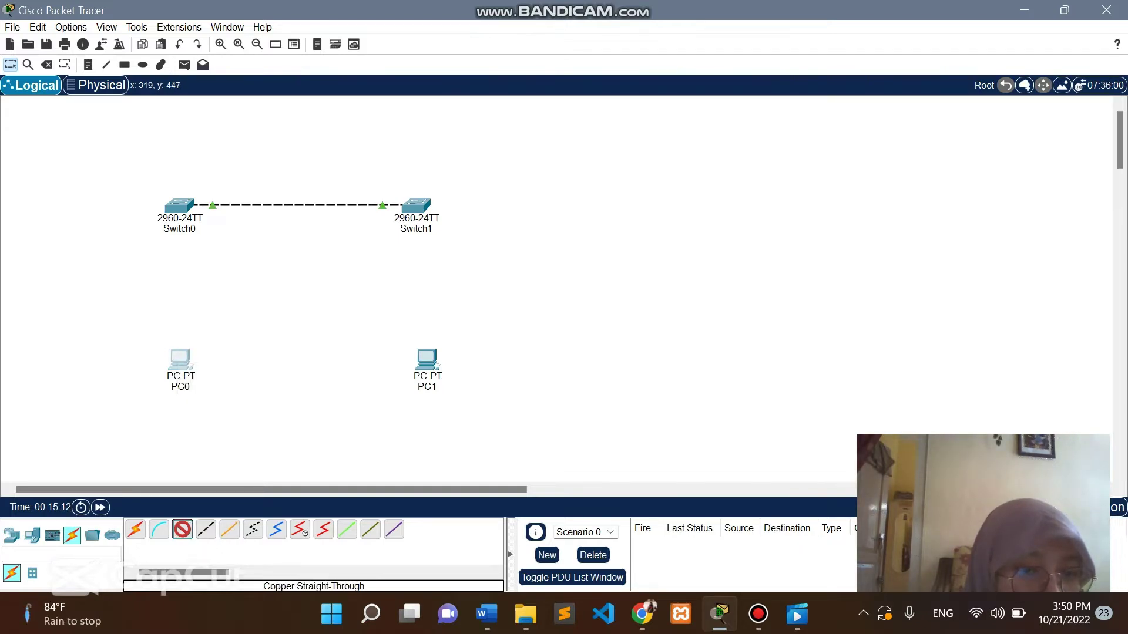
click(183, 362)
click(239, 428)
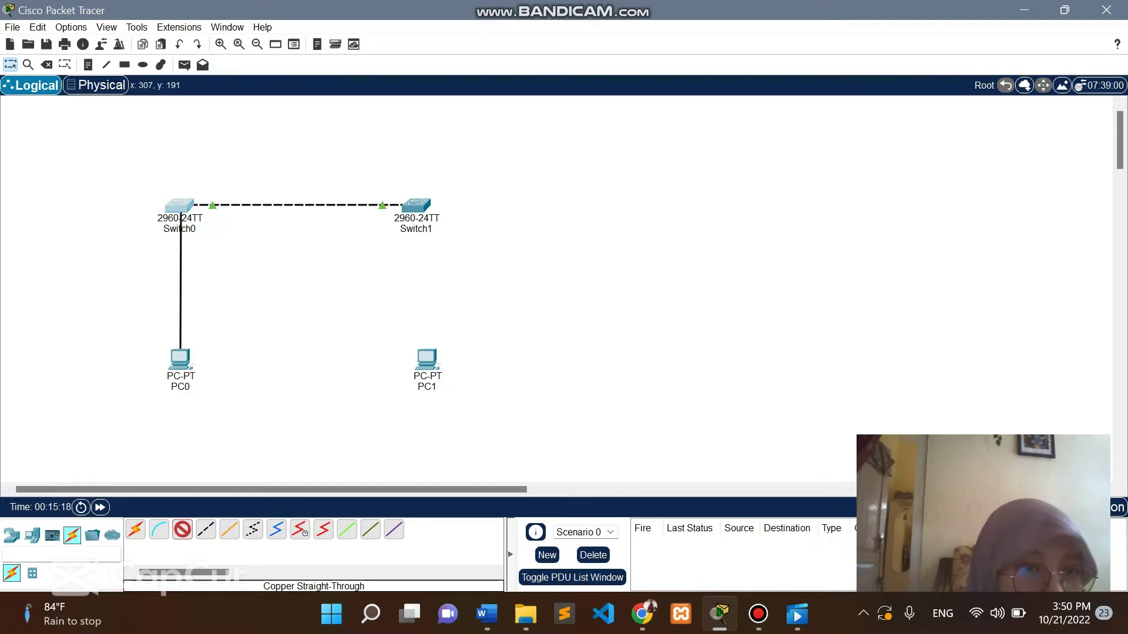
click(180, 206)
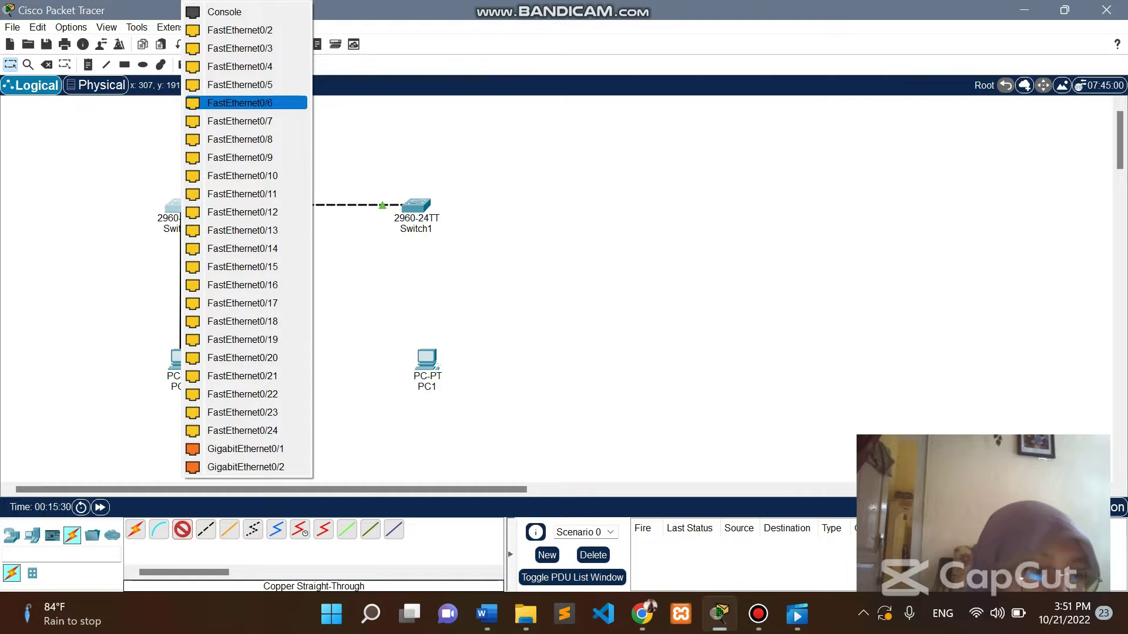
click(240, 103)
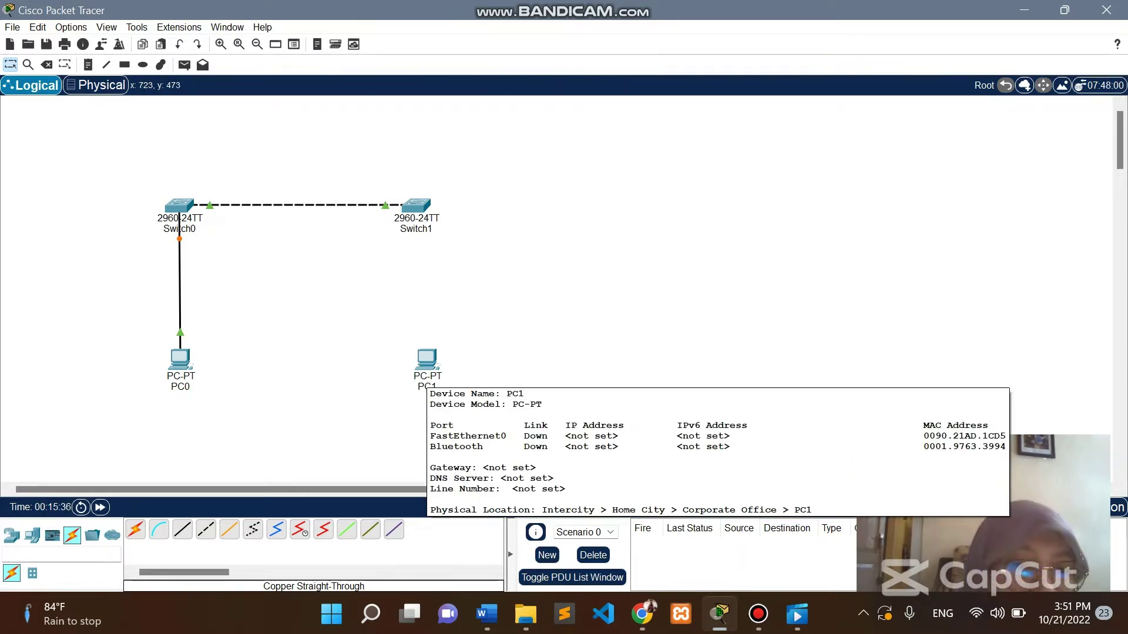
click(183, 530)
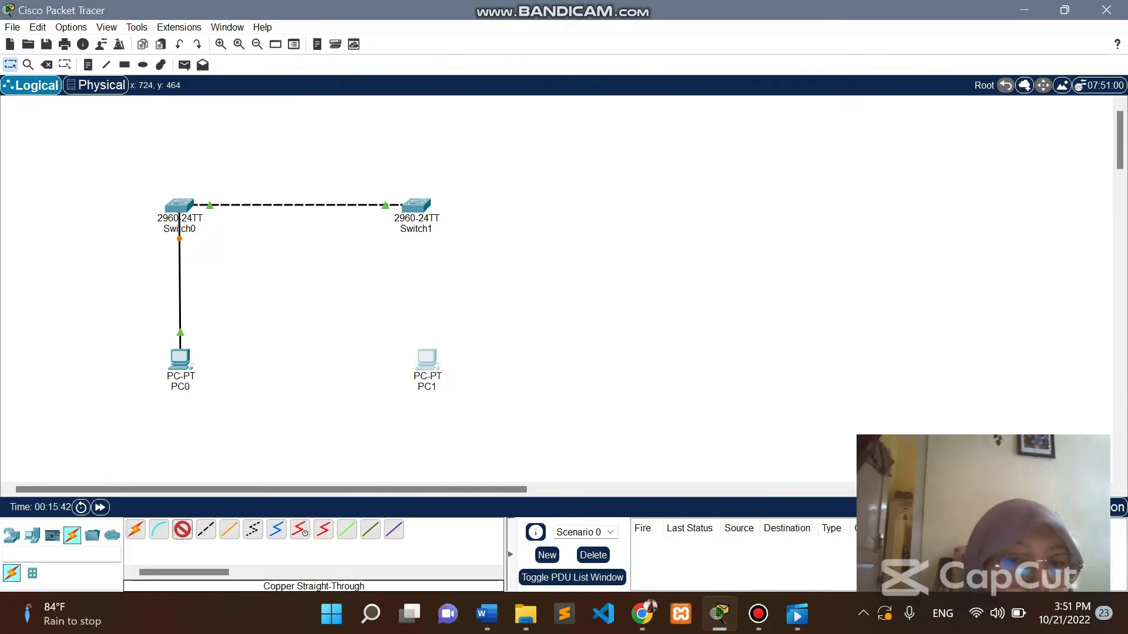
Connect PC1 to Switch1's FastEthernet0/18 and align PC1 under Switch1.
click(427, 369)
key(Escape)
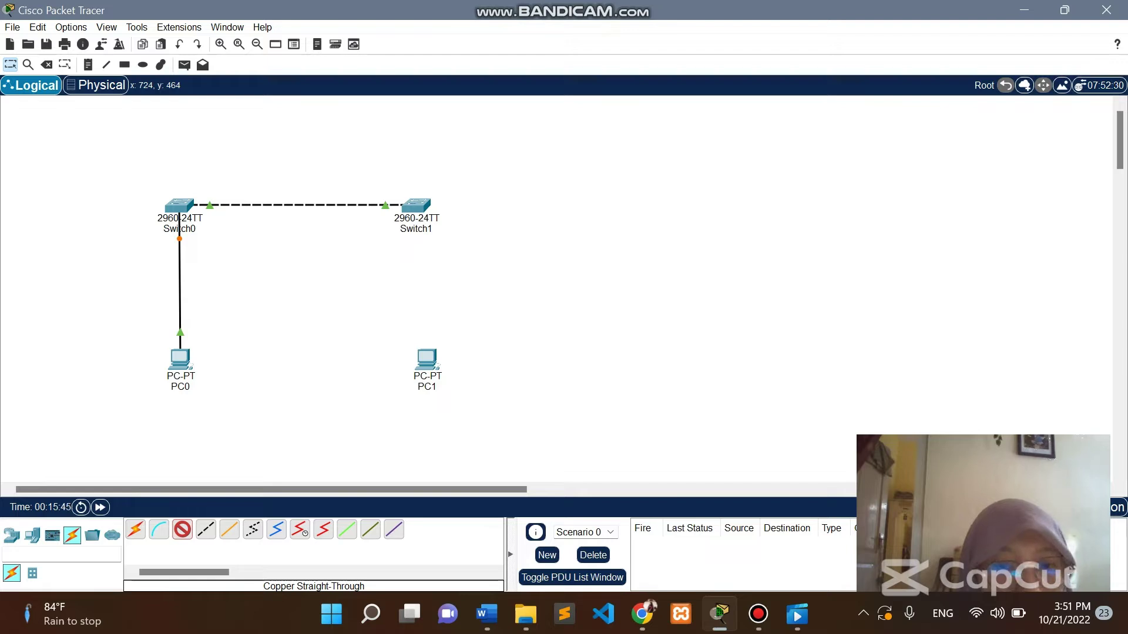
click(421, 207)
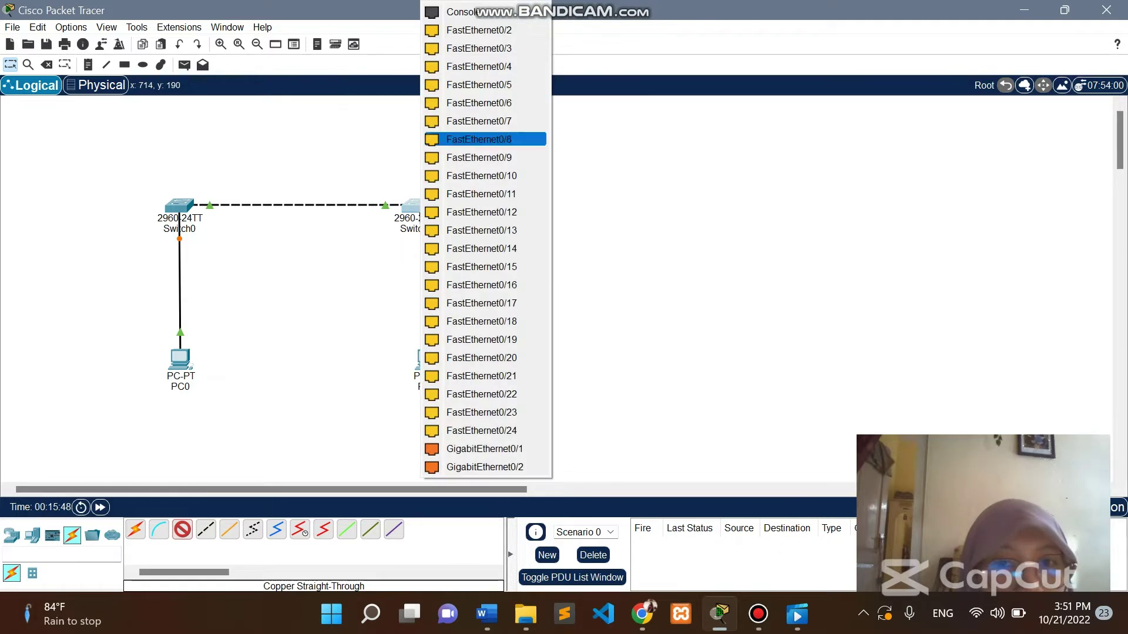
click(482, 321)
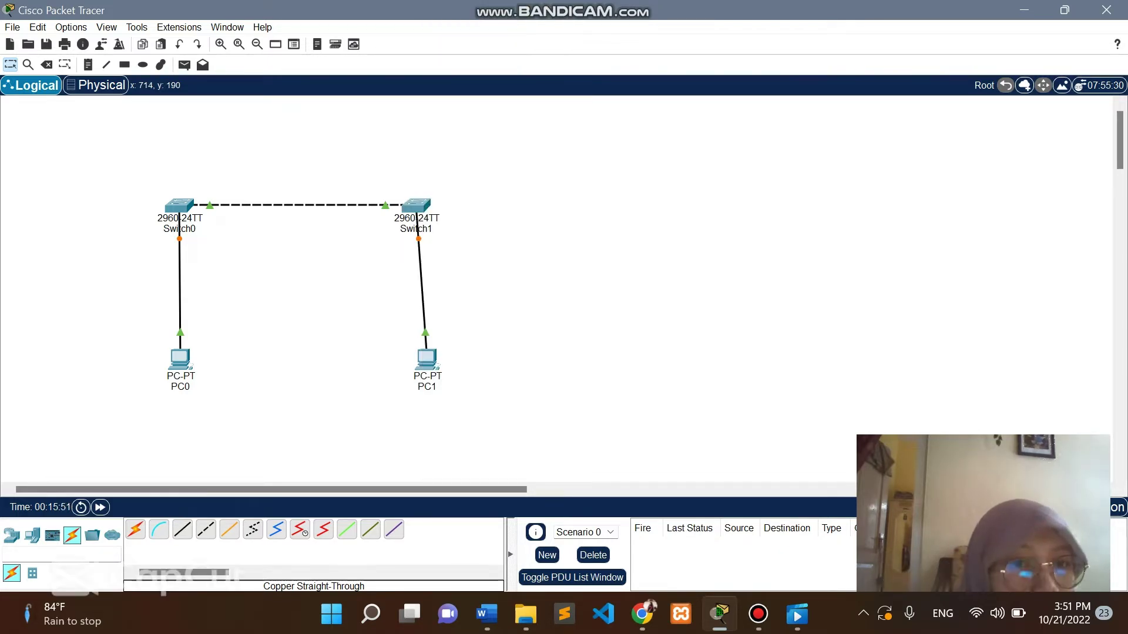
drag(427, 358, 416, 361)
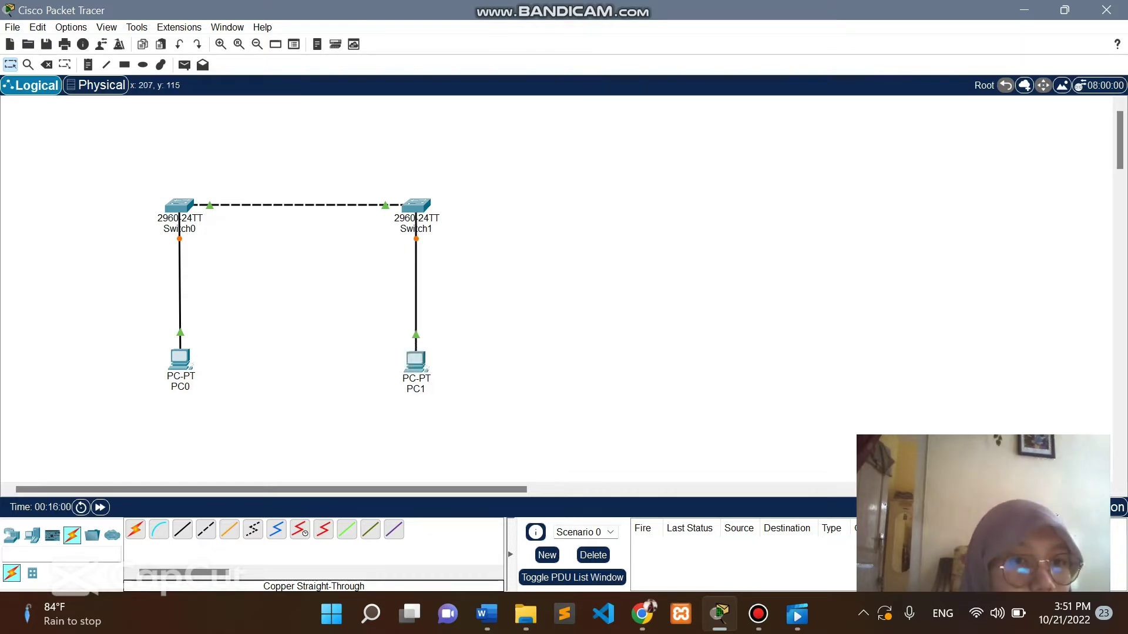
drag(122, 163, 579, 457)
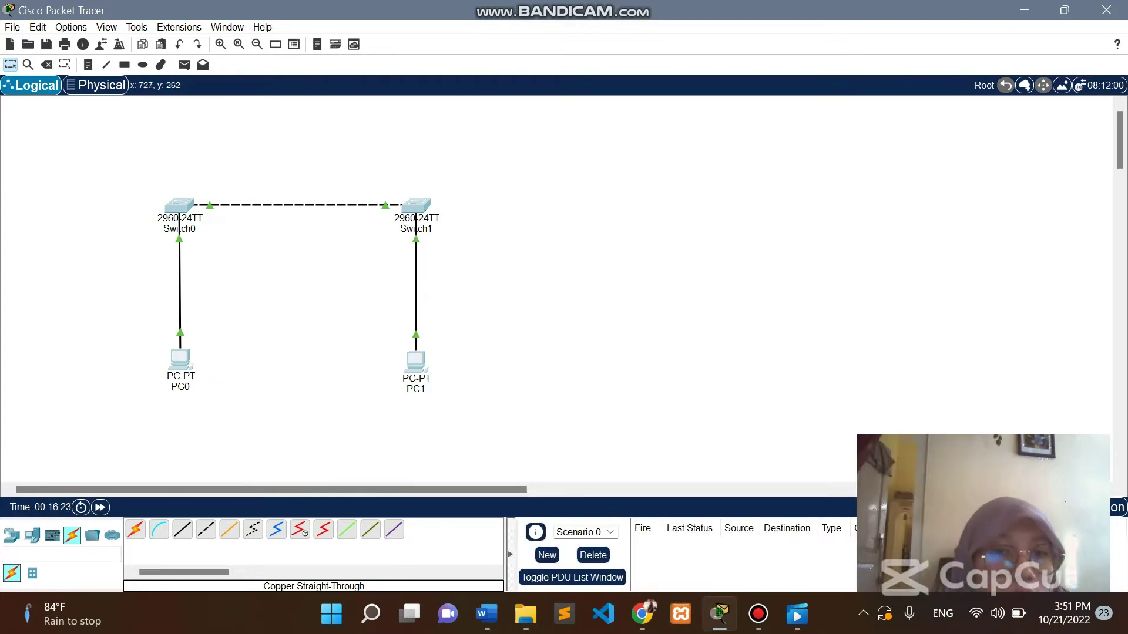
mouse_move(415, 234)
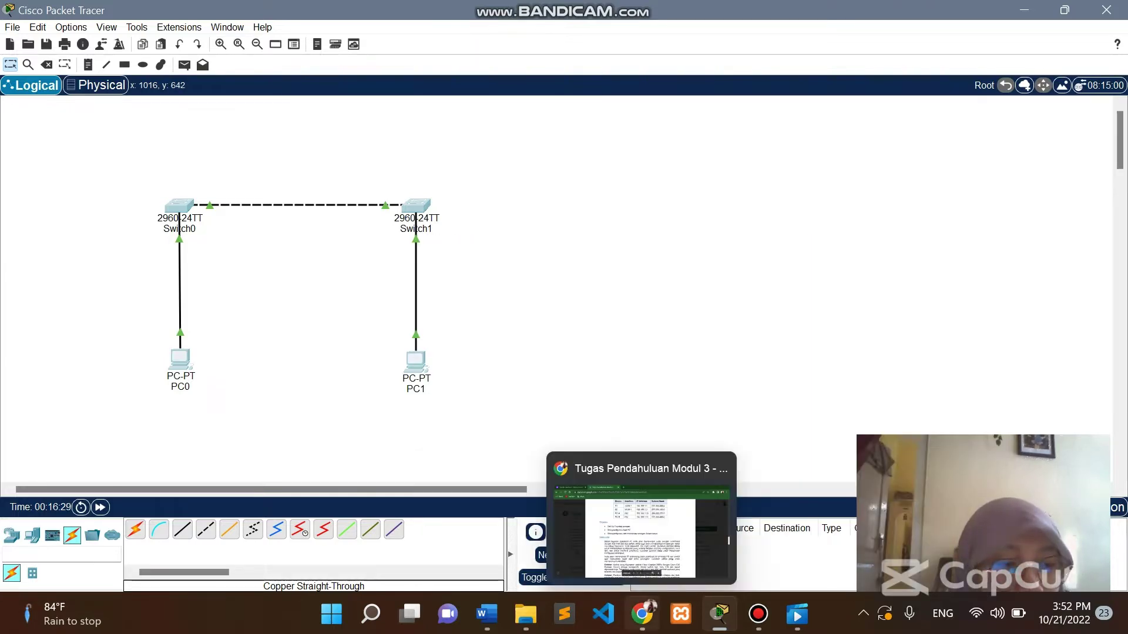
click(642, 614)
scroll(557, 340, down, 10)
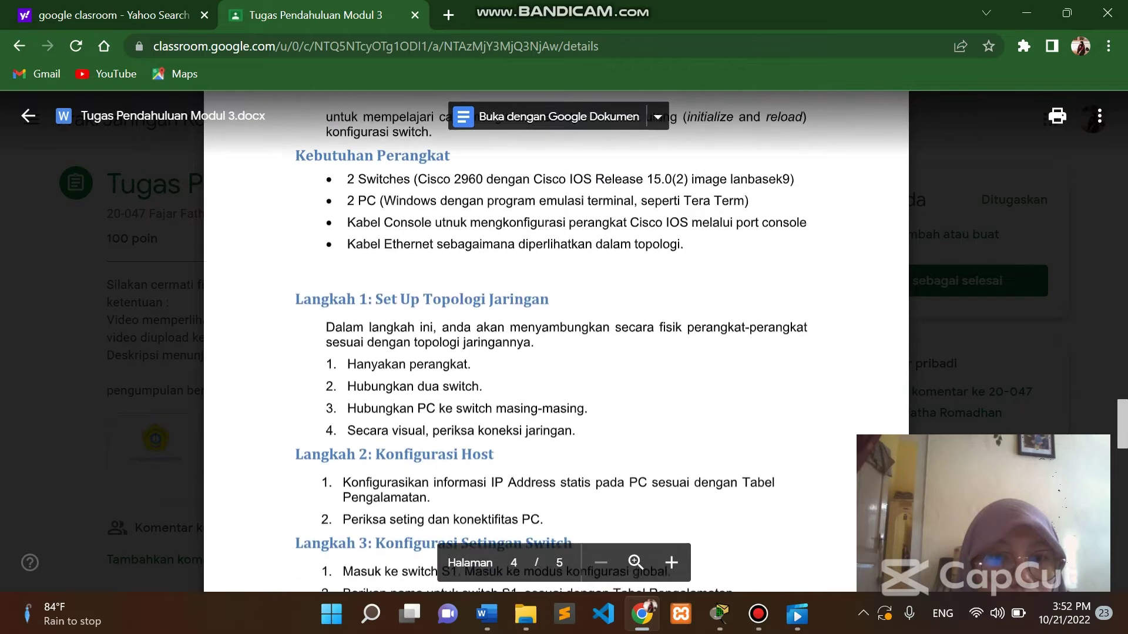
scroll(557, 341, down, 5)
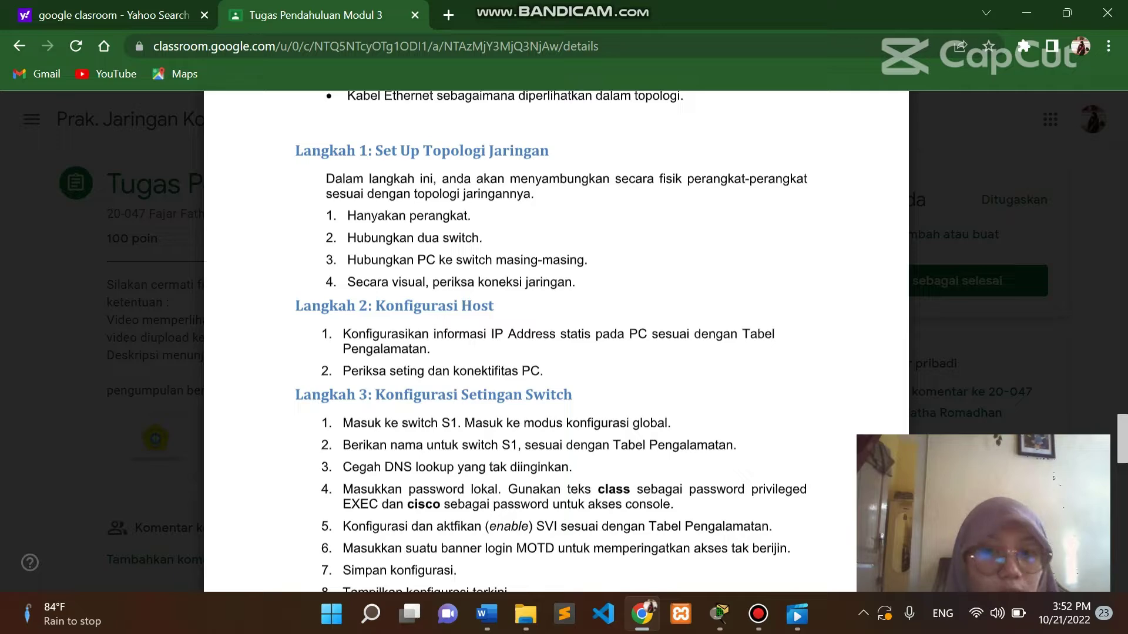
drag(576, 283, 326, 215)
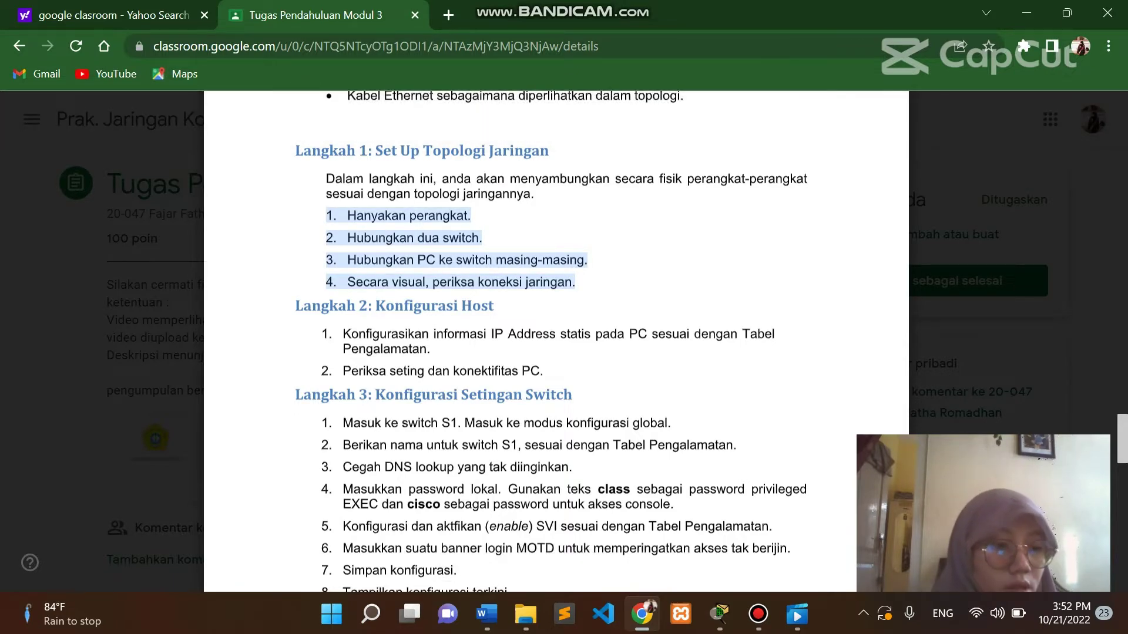
scroll(556, 340, up, 15)
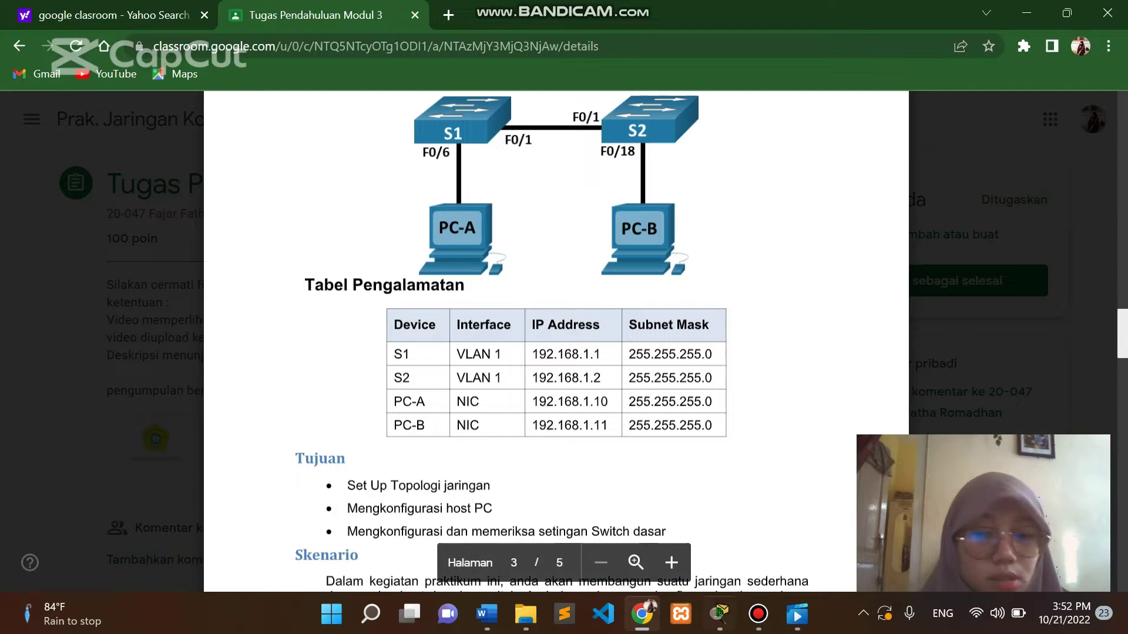
click(719, 614)
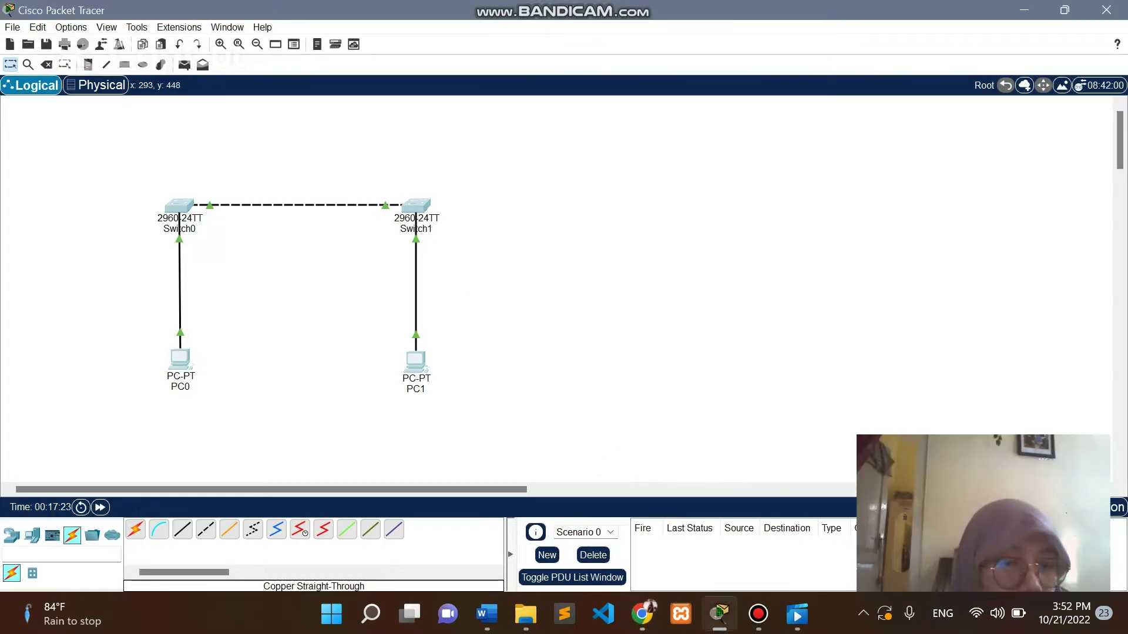
Rename PC0 to PC-A in its Config settings.
double_click(173, 359)
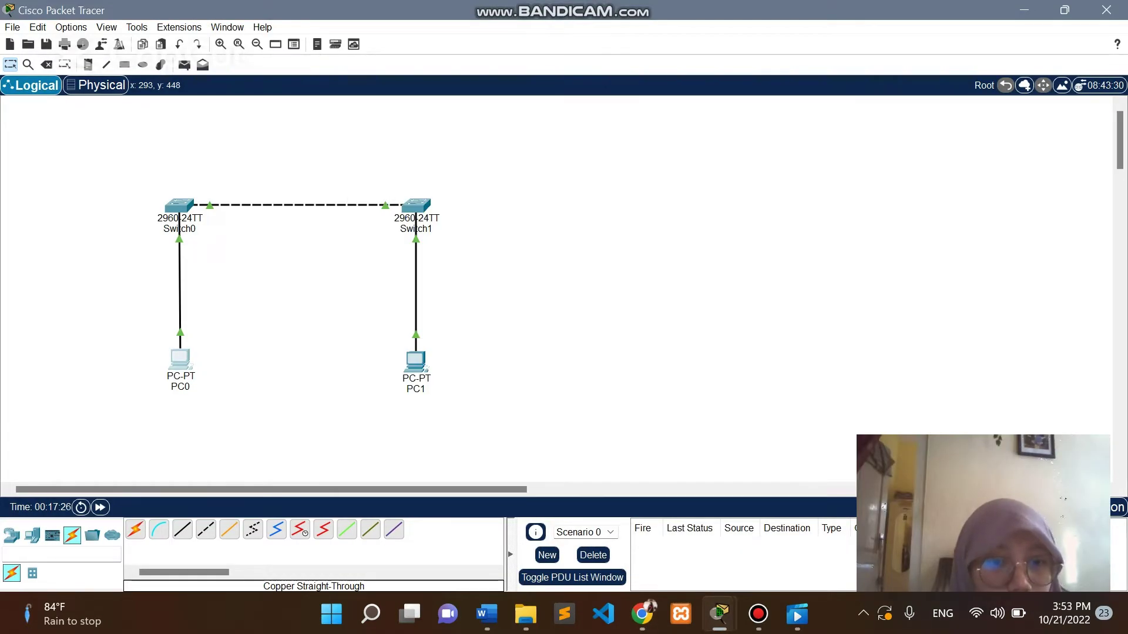
click(179, 359)
click(434, 120)
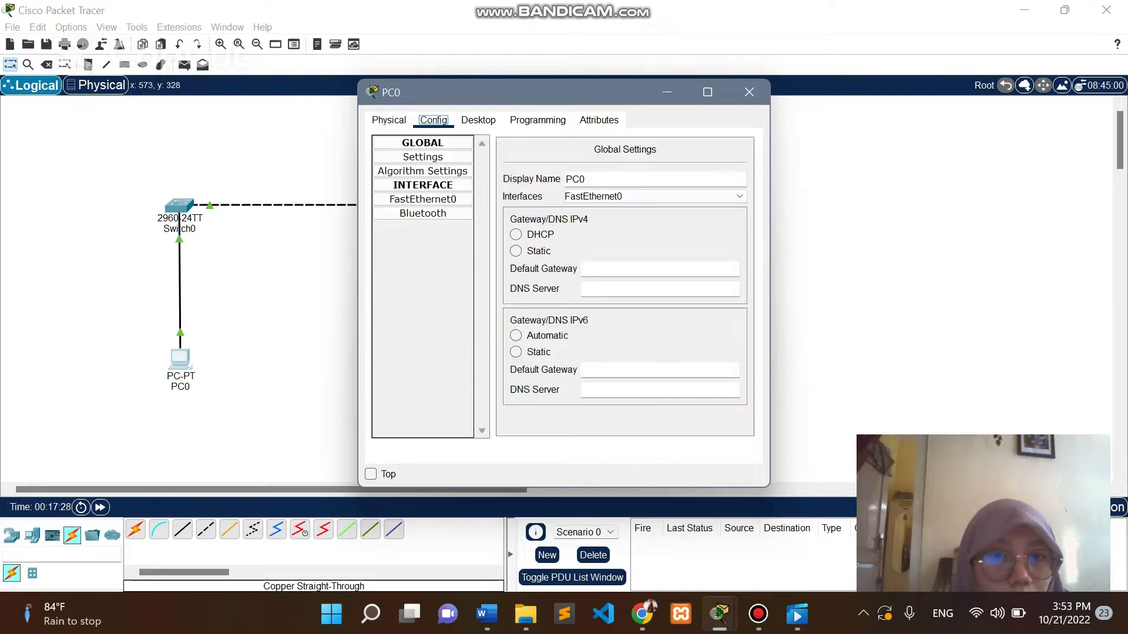
click(422, 185)
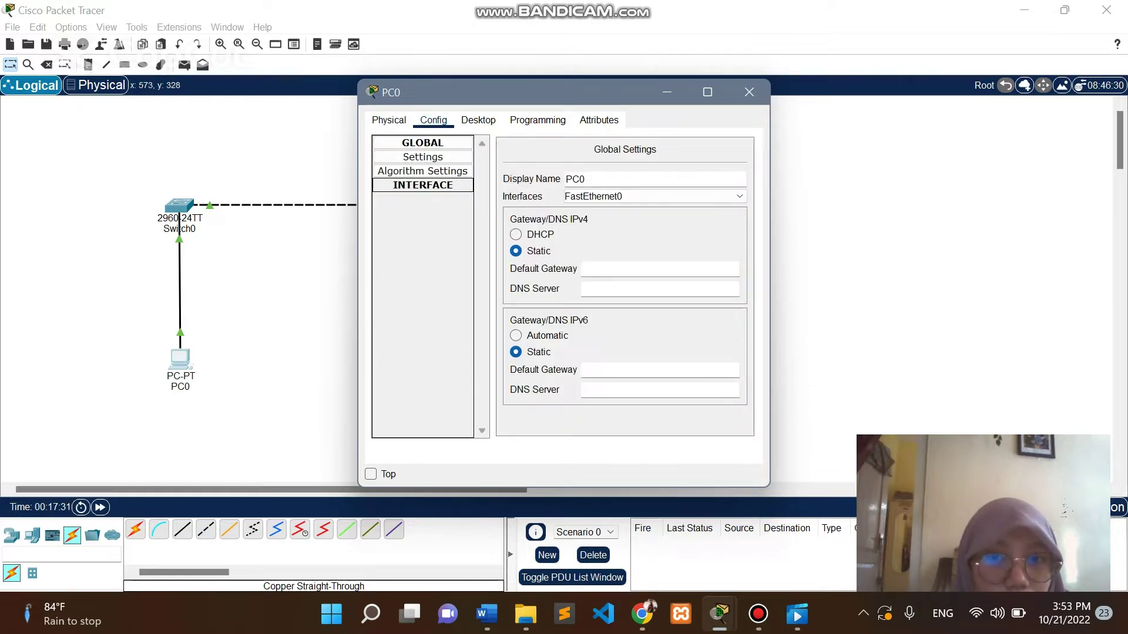
click(478, 121)
click(408, 170)
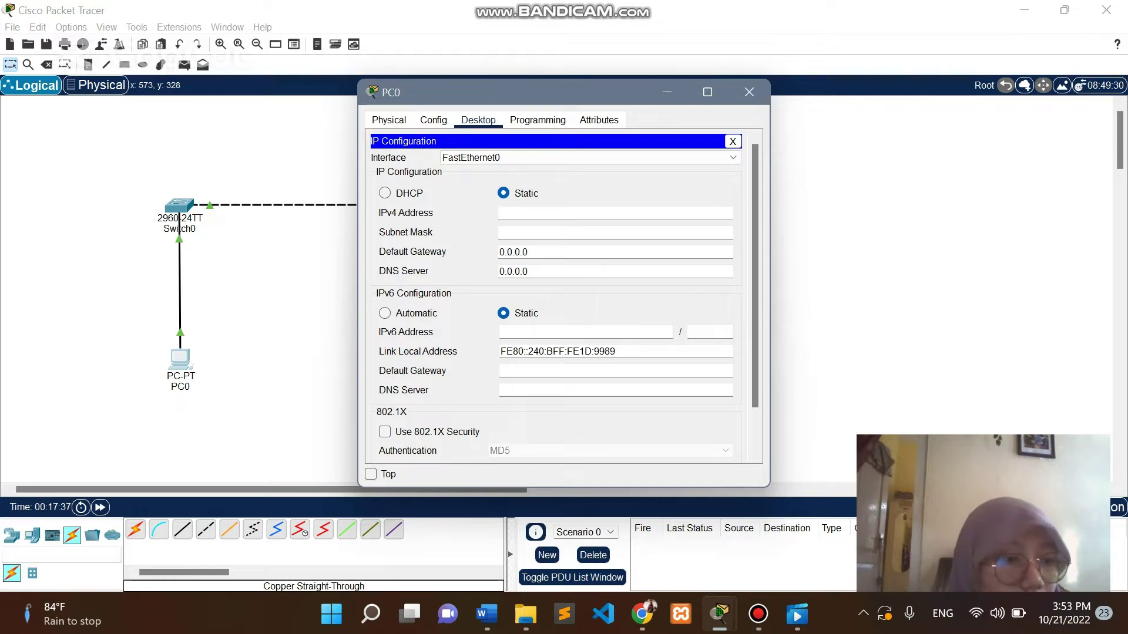
click(591, 158)
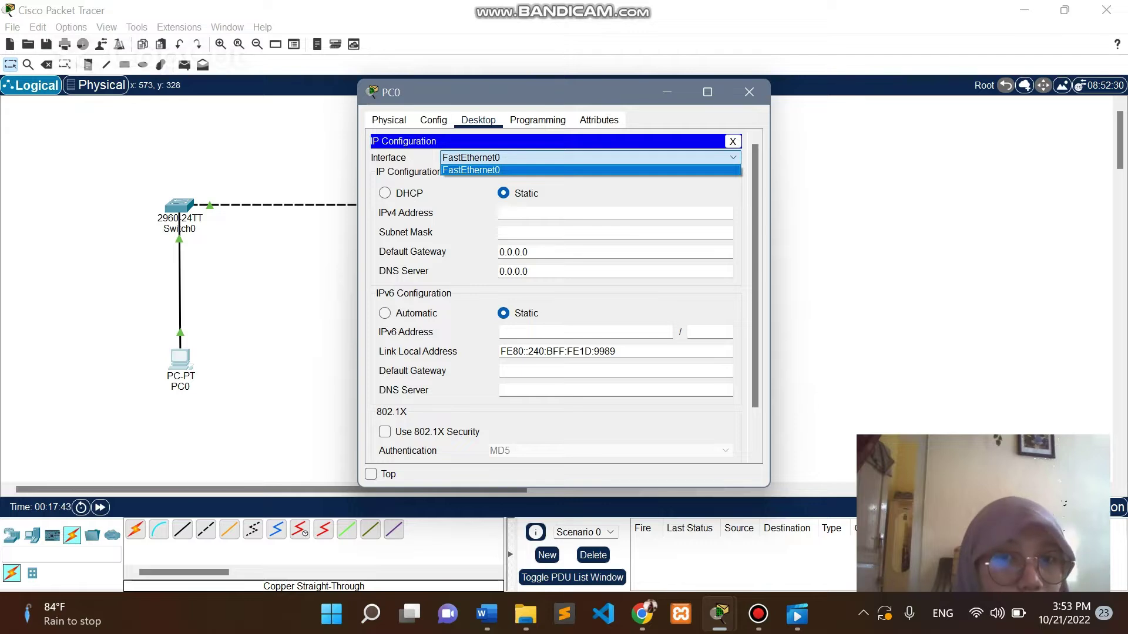
click(433, 120)
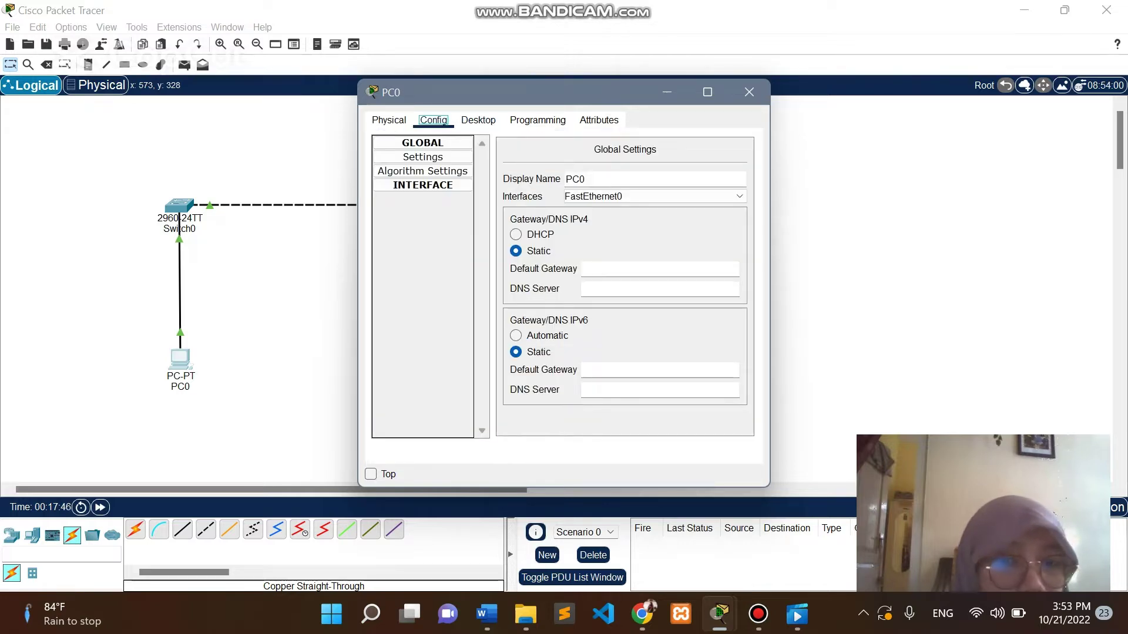
click(588, 180)
key(BackSpace)
text(-A)
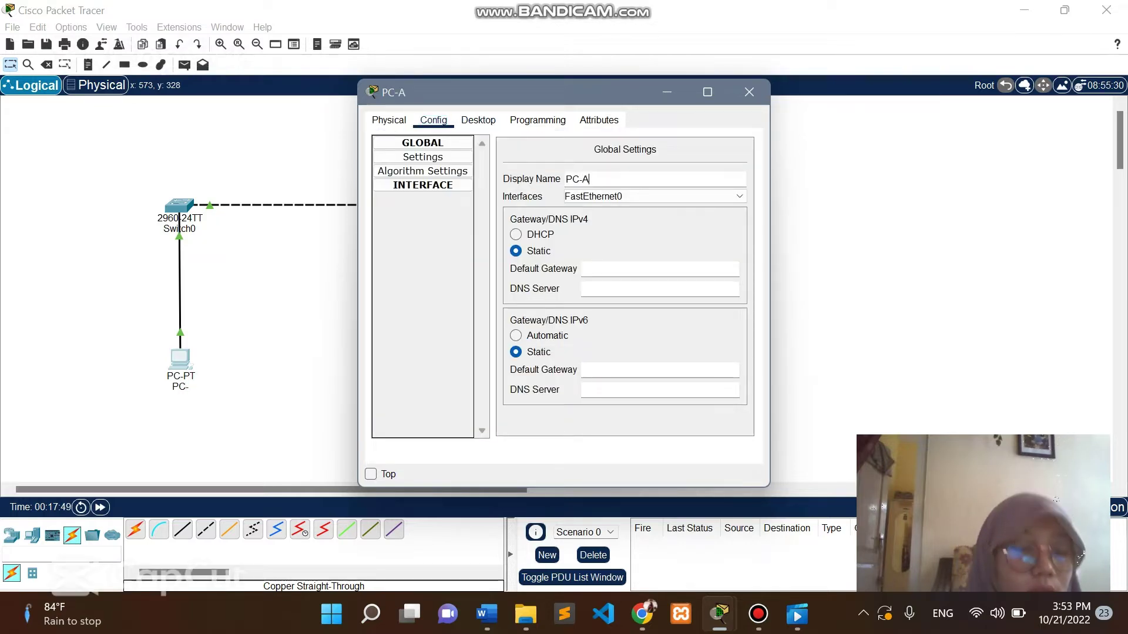
Give PC-A the static IP 192.168.1.10 with subnet mask 255.255.255.0.
click(478, 120)
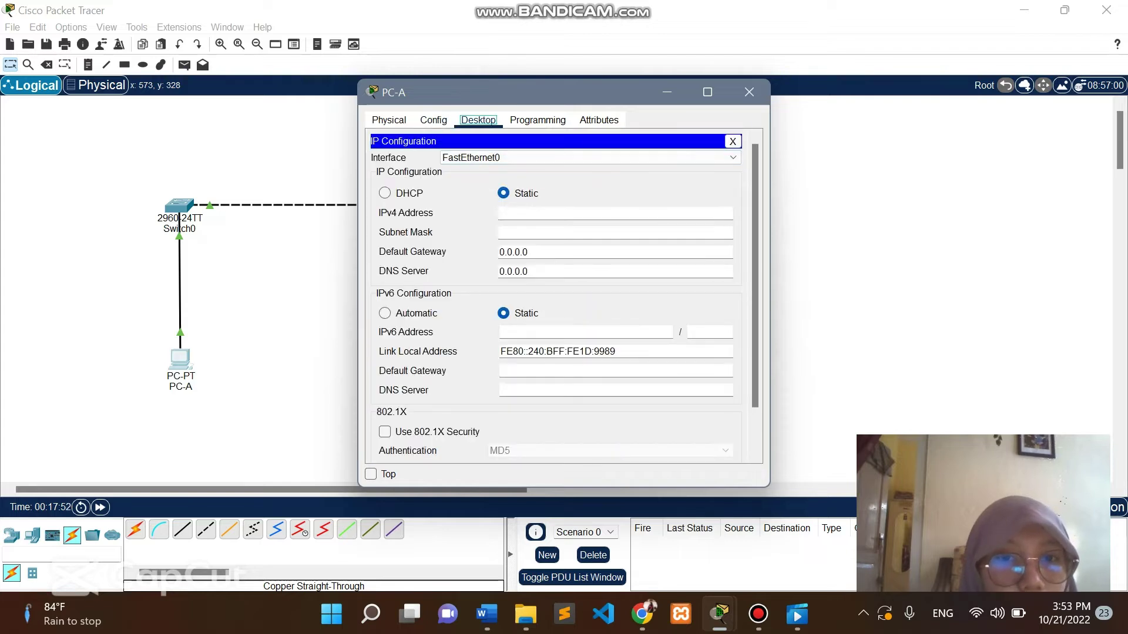
click(500, 213)
text(1)
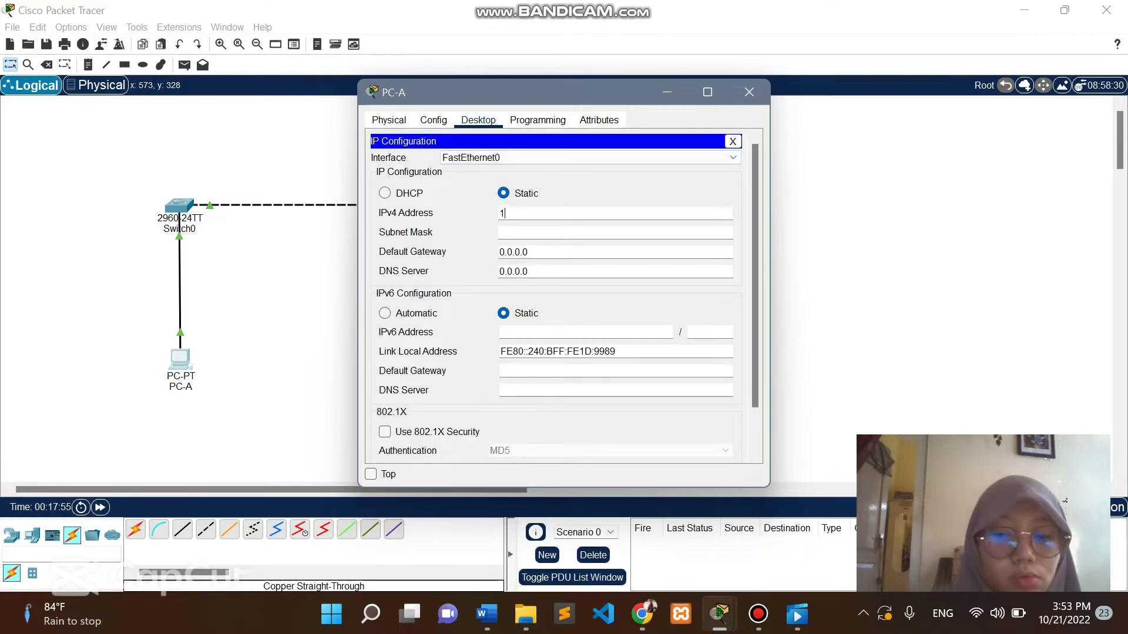
text(92.168)
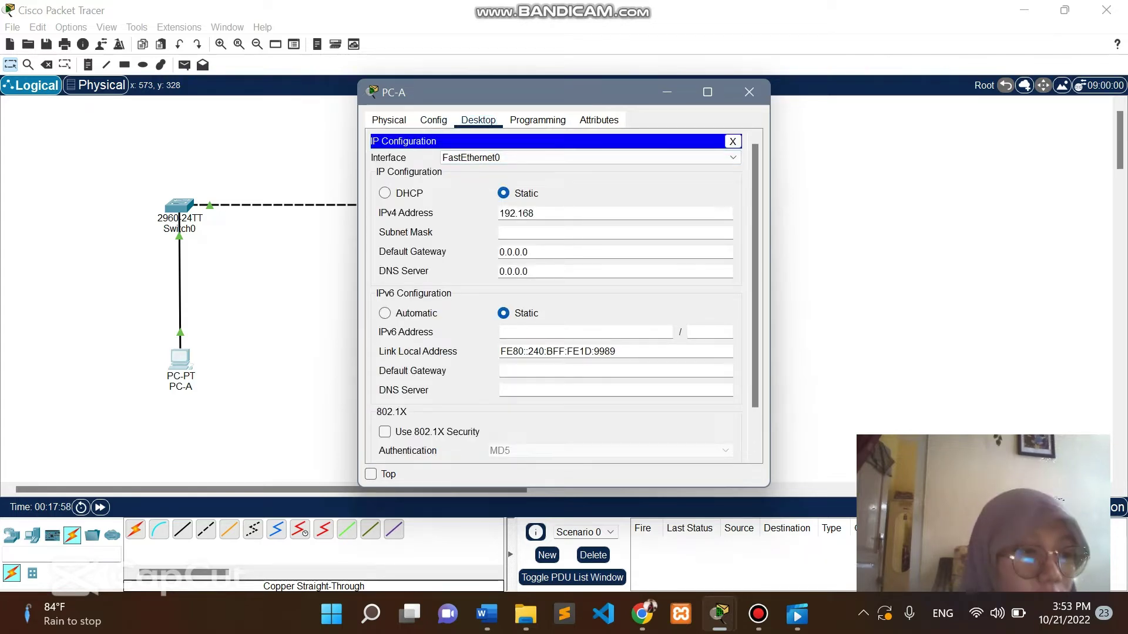
text(.1.10)
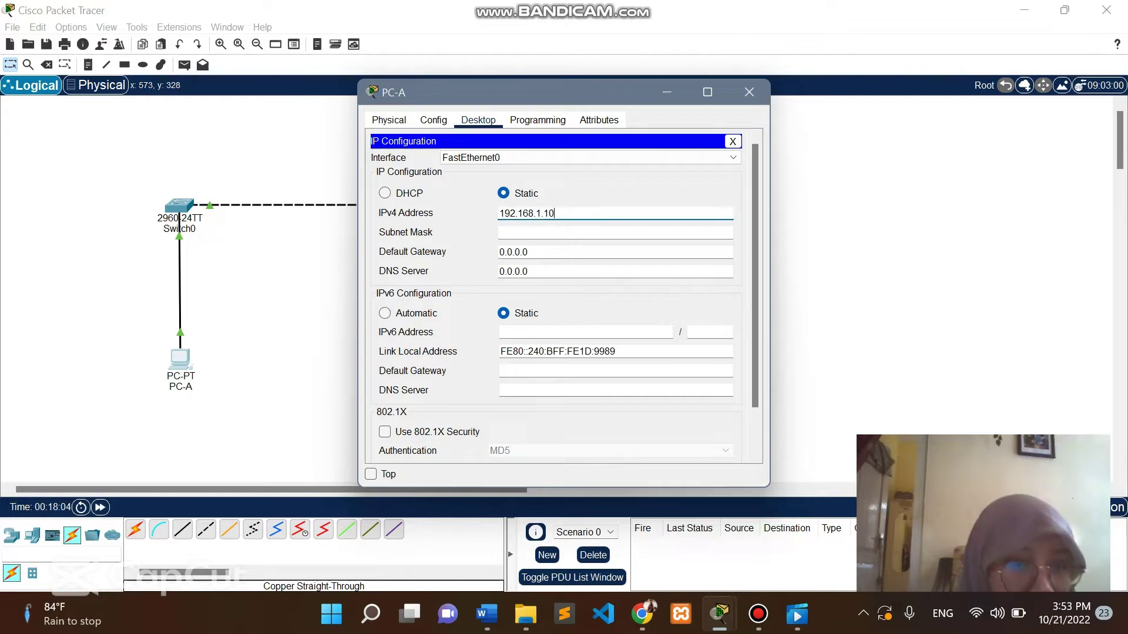
key(Tab)
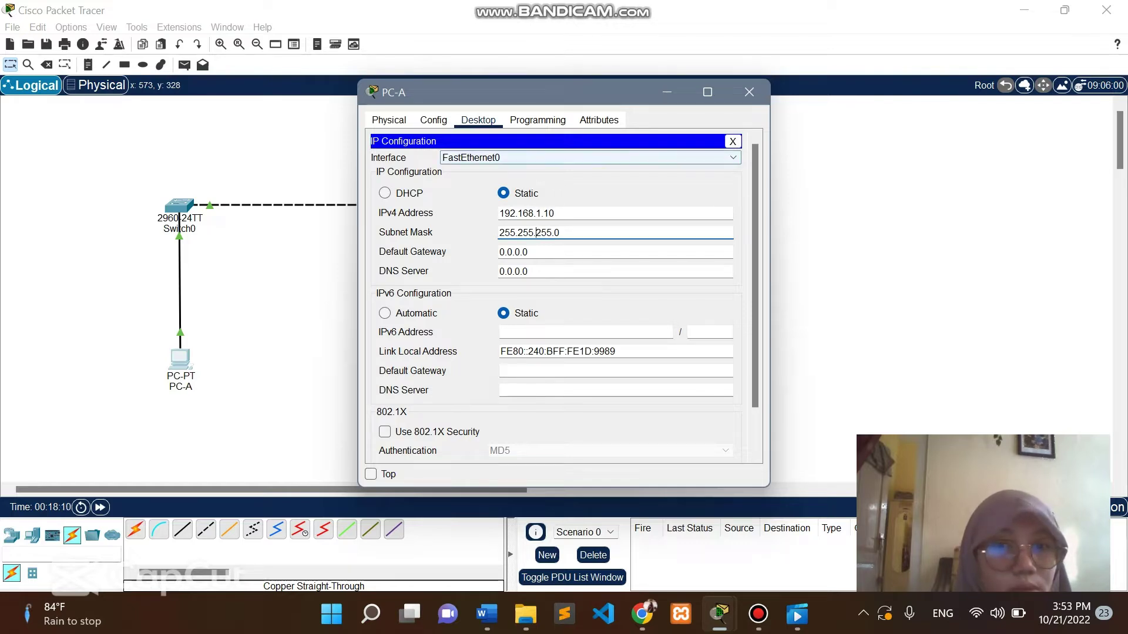
click(749, 92)
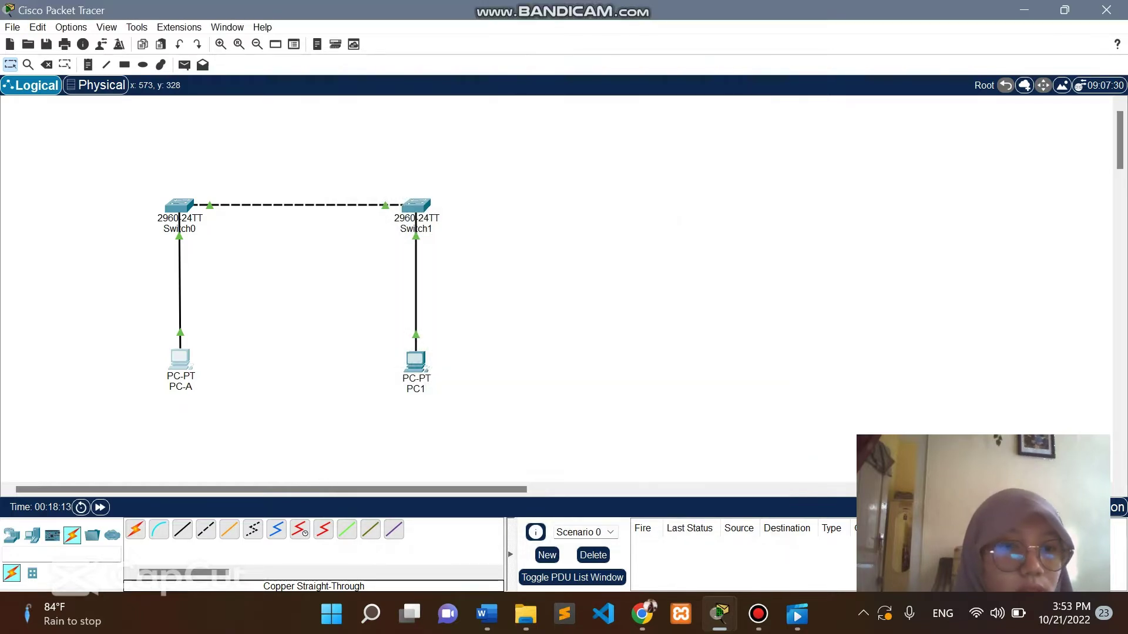
Rename PC1 to PC-B in its Config settings.
click(415, 359)
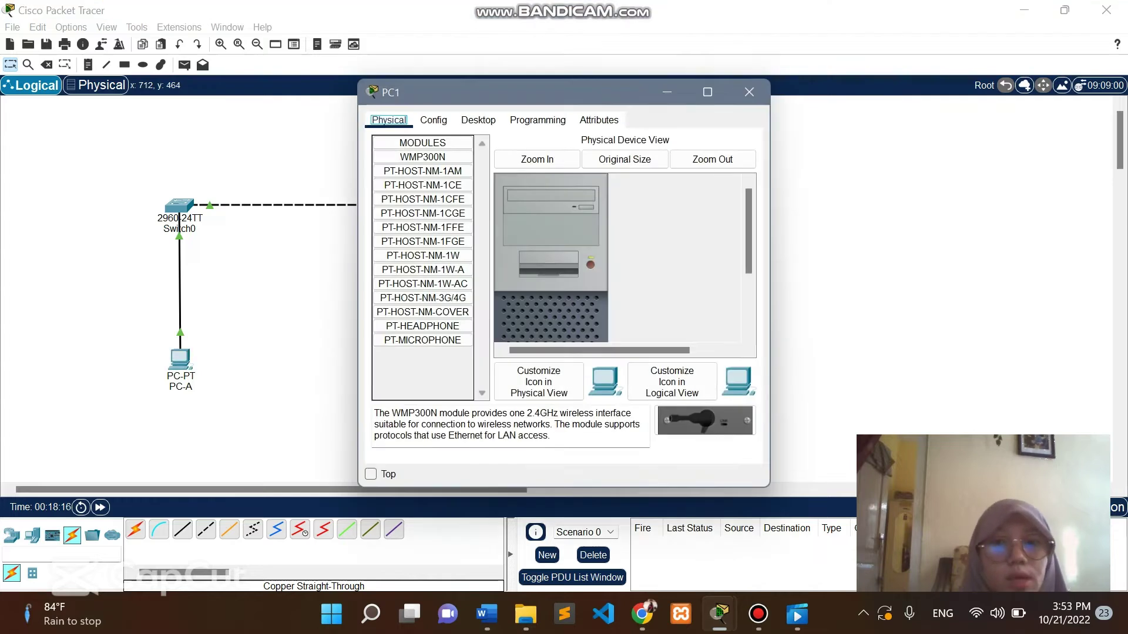
click(433, 120)
click(585, 179)
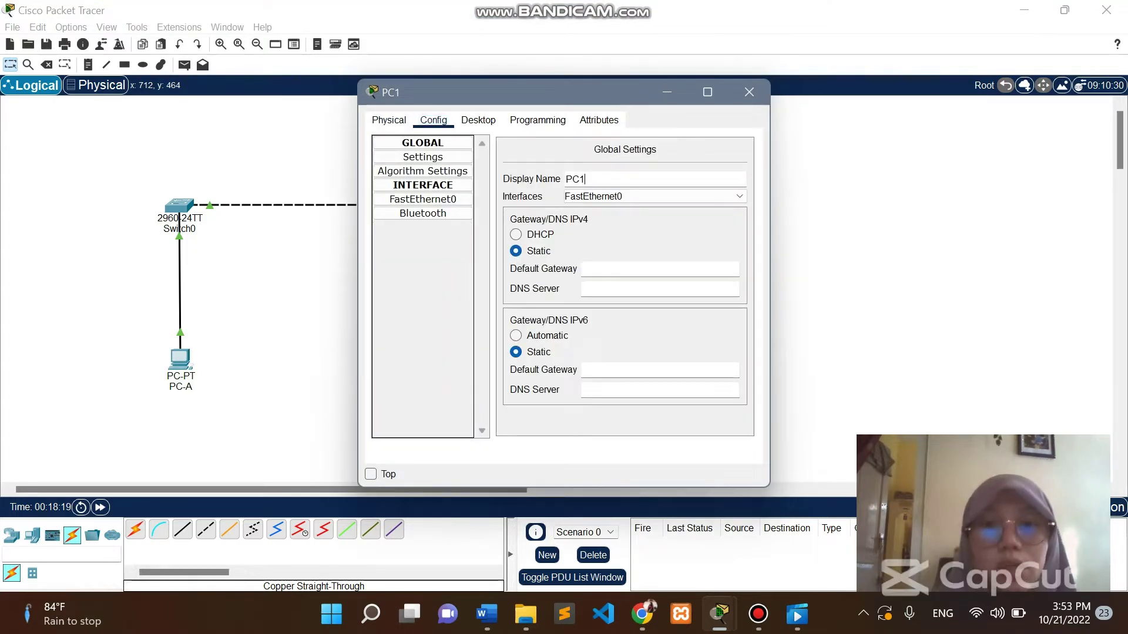
key(BackSpace)
text(_)
key(BackSpace)
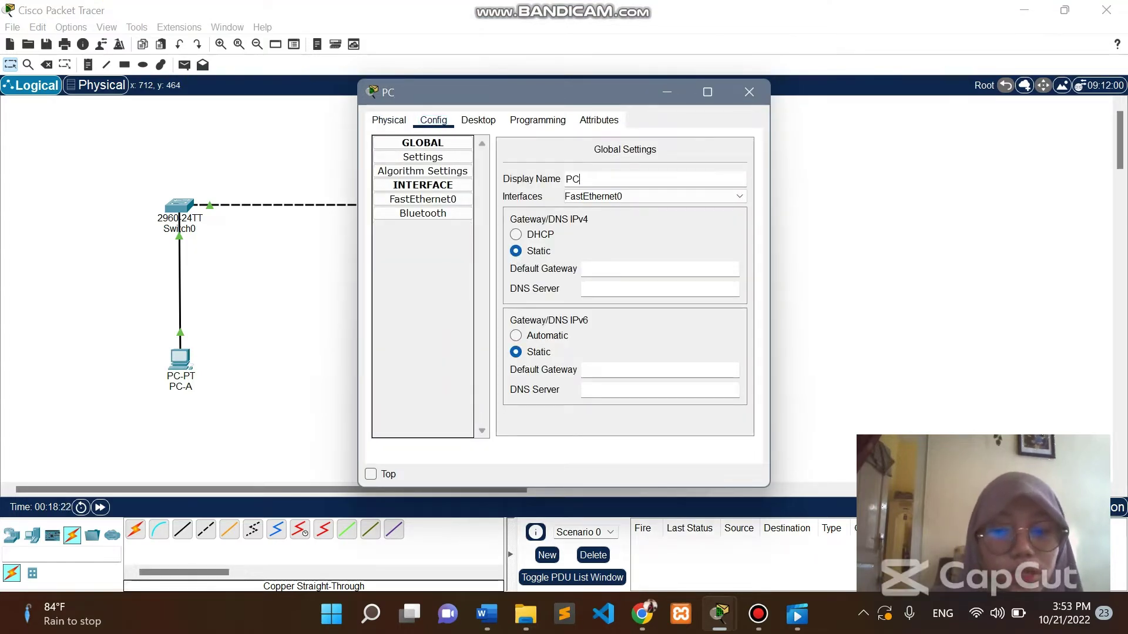
text(-B)
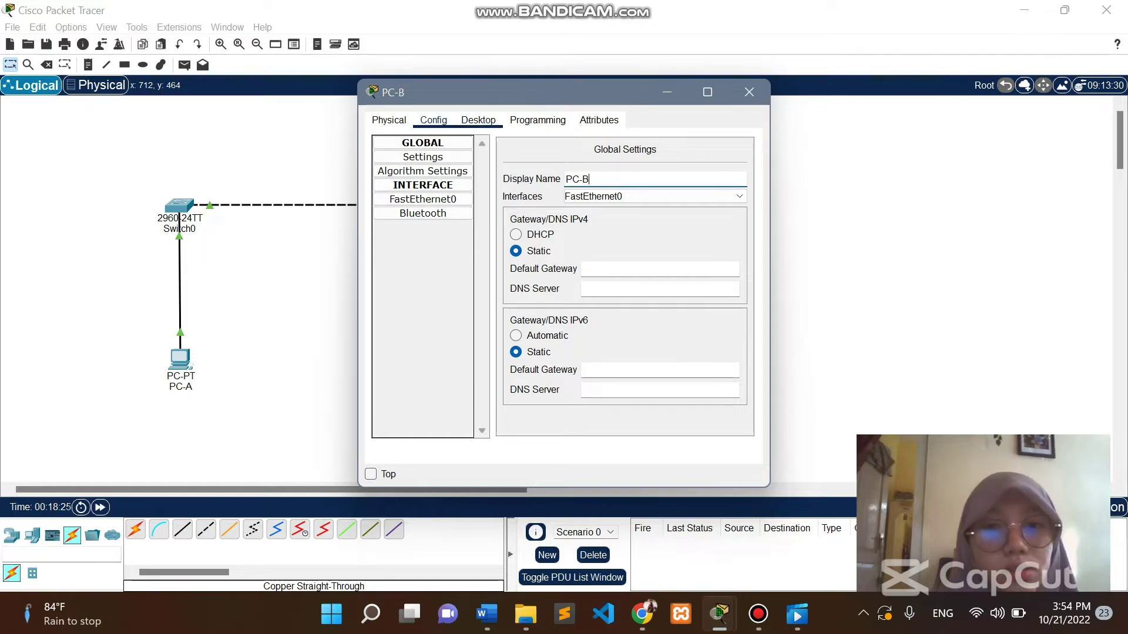
Set PC-B's IP address to 192.168.1.11 with subnet mask 255.255.255.0.
click(478, 120)
click(407, 171)
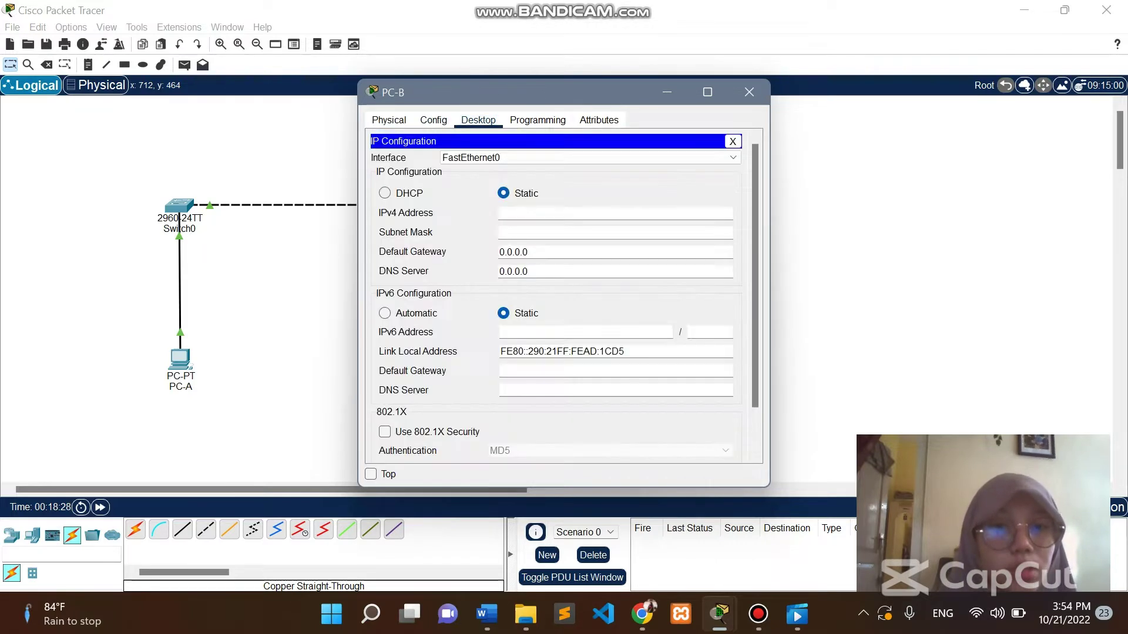
text(192.168.1)
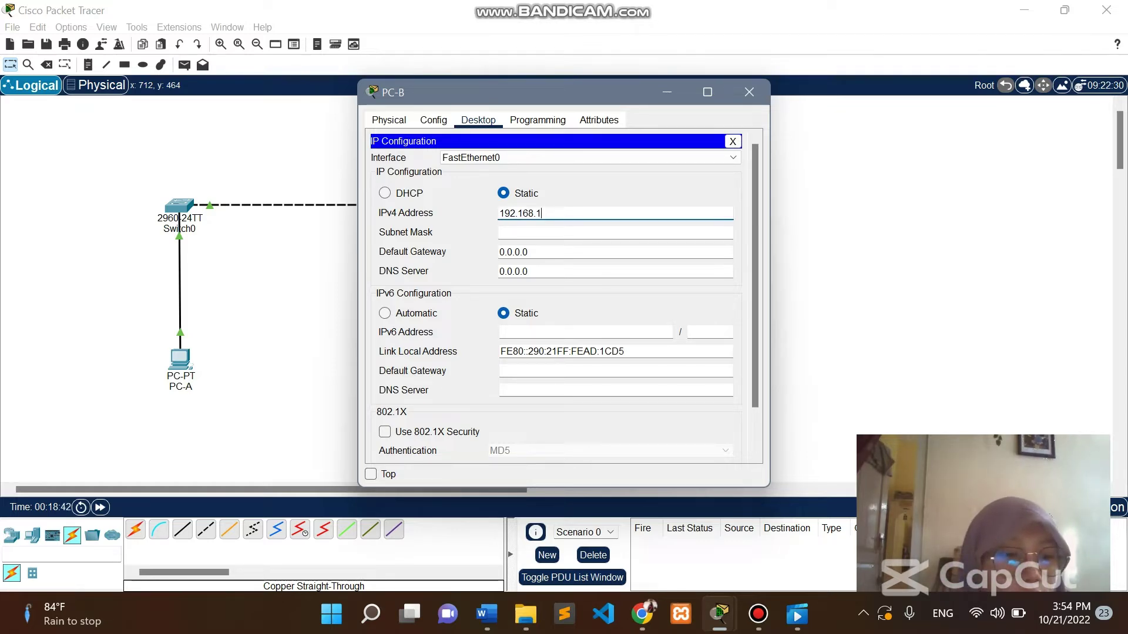
text(11)
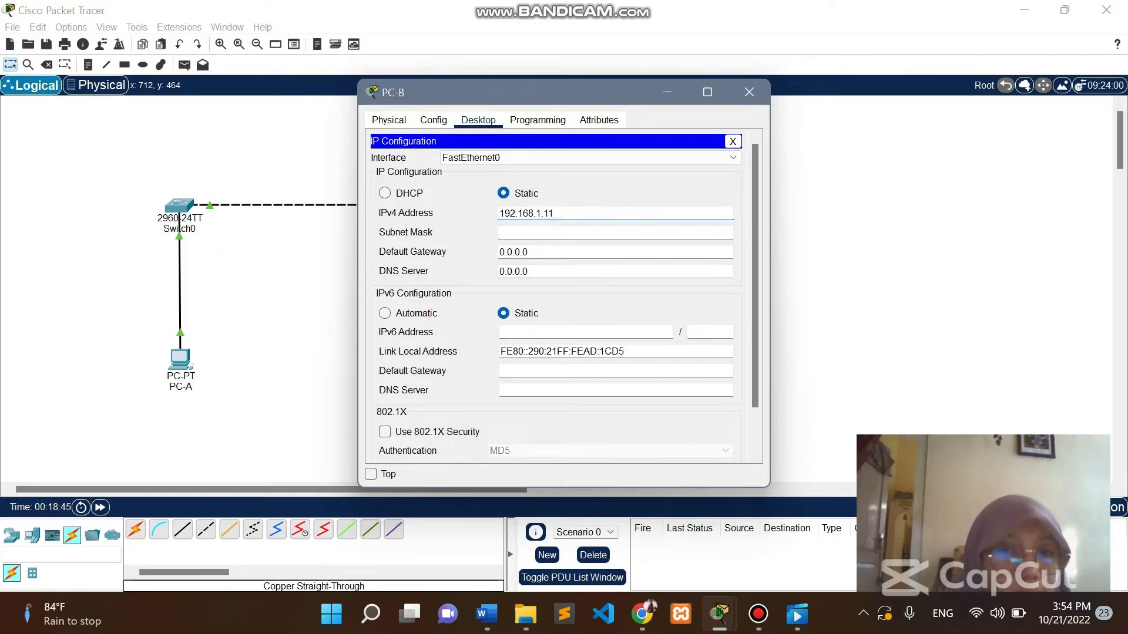
click(523, 232)
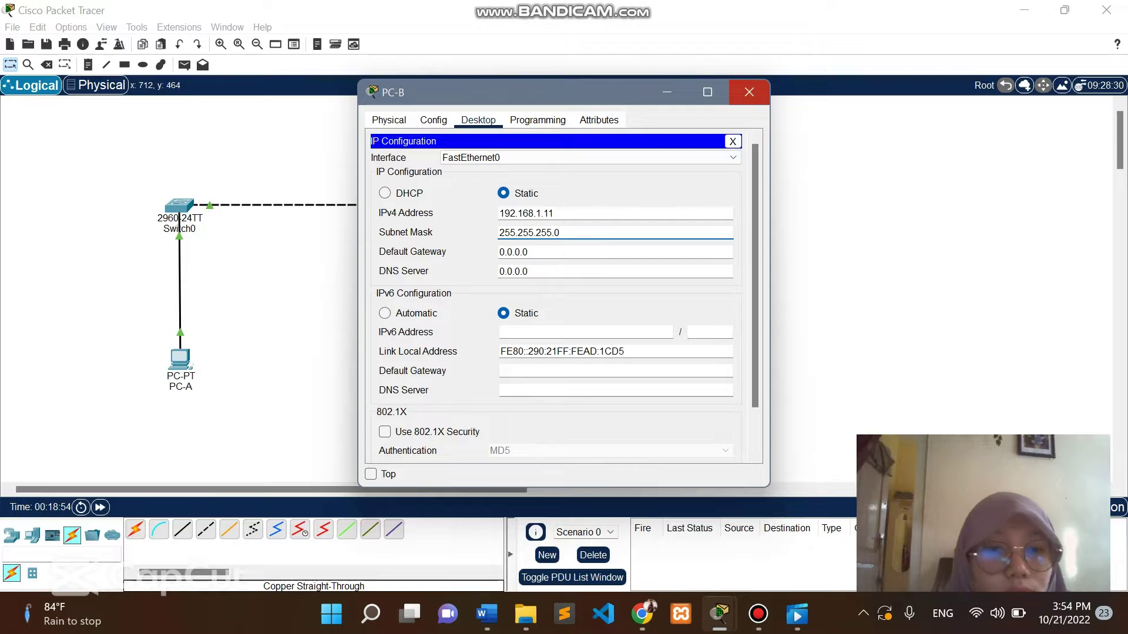
click(749, 92)
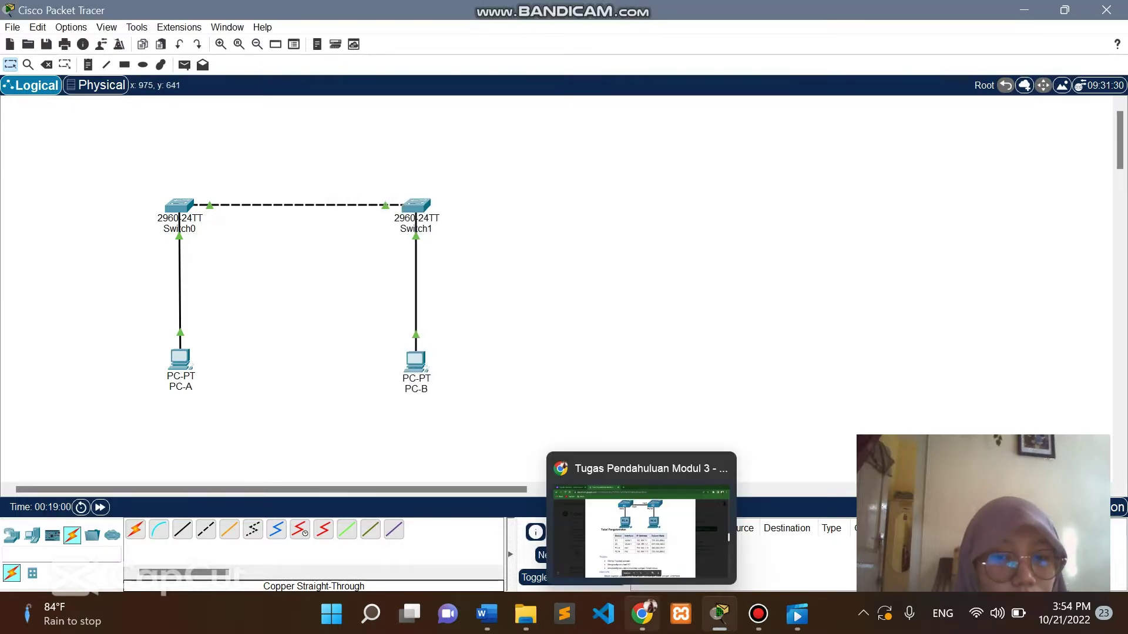
click(642, 614)
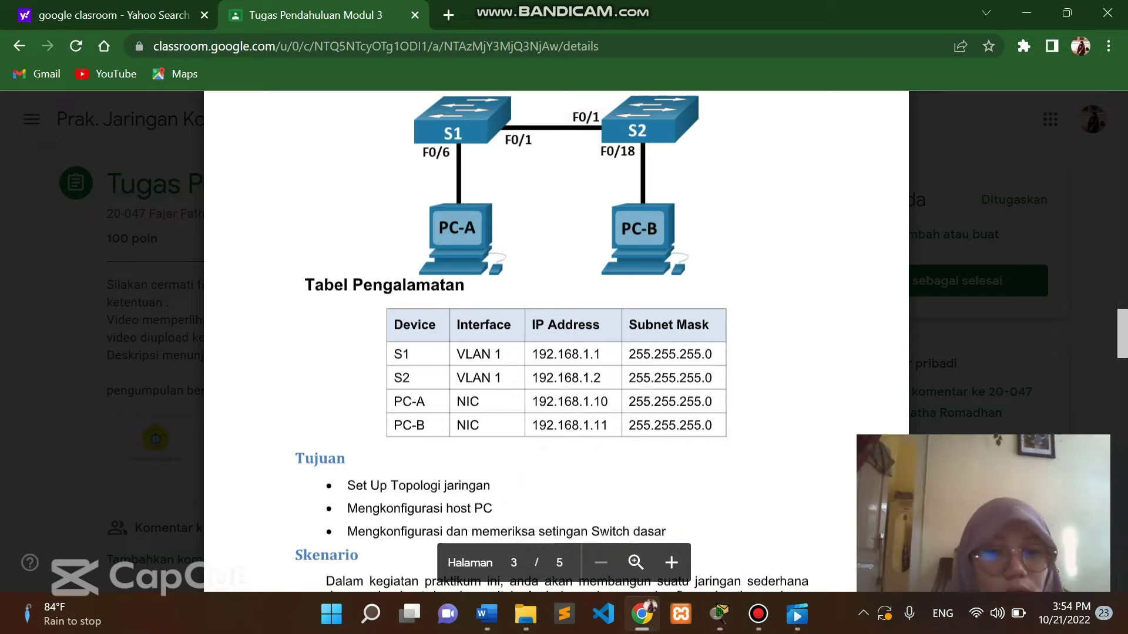
scroll(556, 341, down, 10)
scroll(555, 341, down, 4)
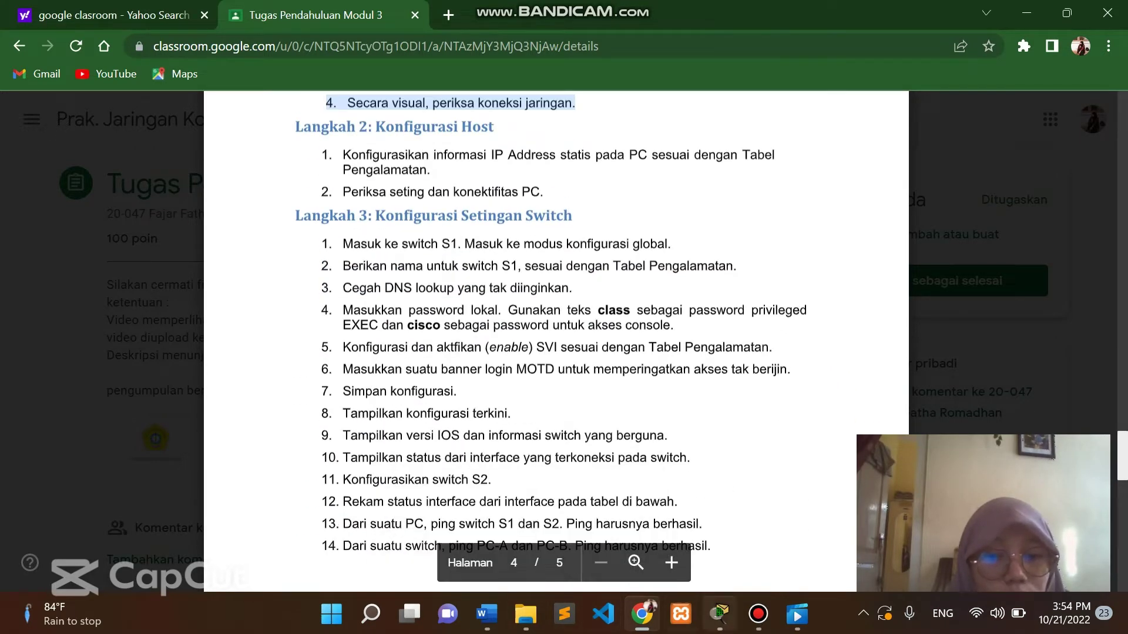
click(719, 614)
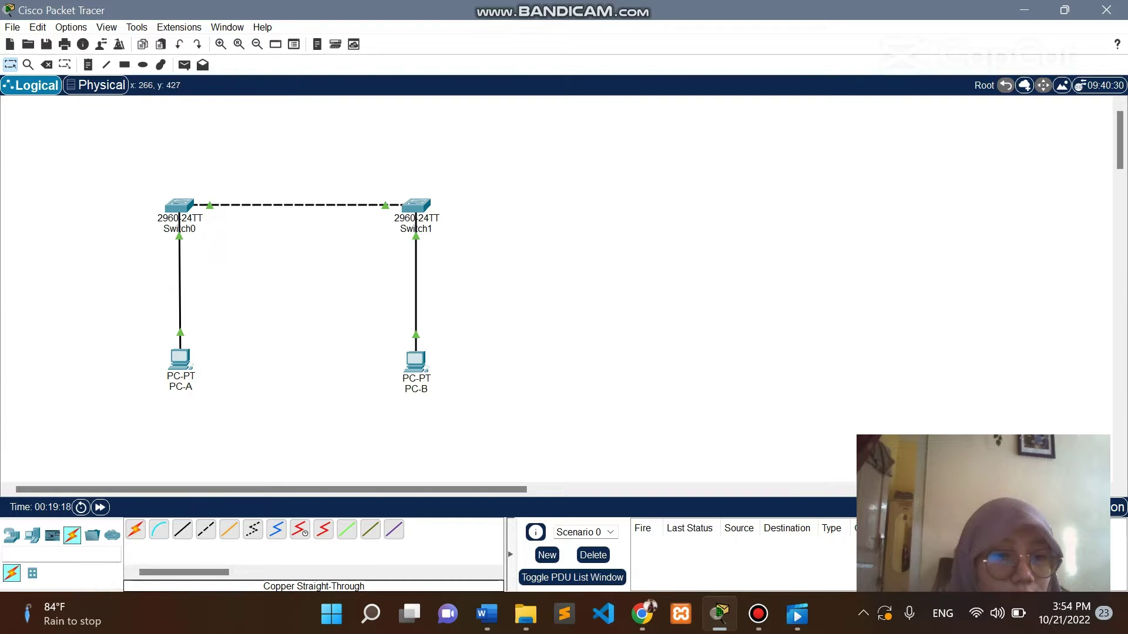
Run ping 192.168.1.10 in PC-A's Command Prompt after a mistyped attempt; verify 0% loss.
click(180, 358)
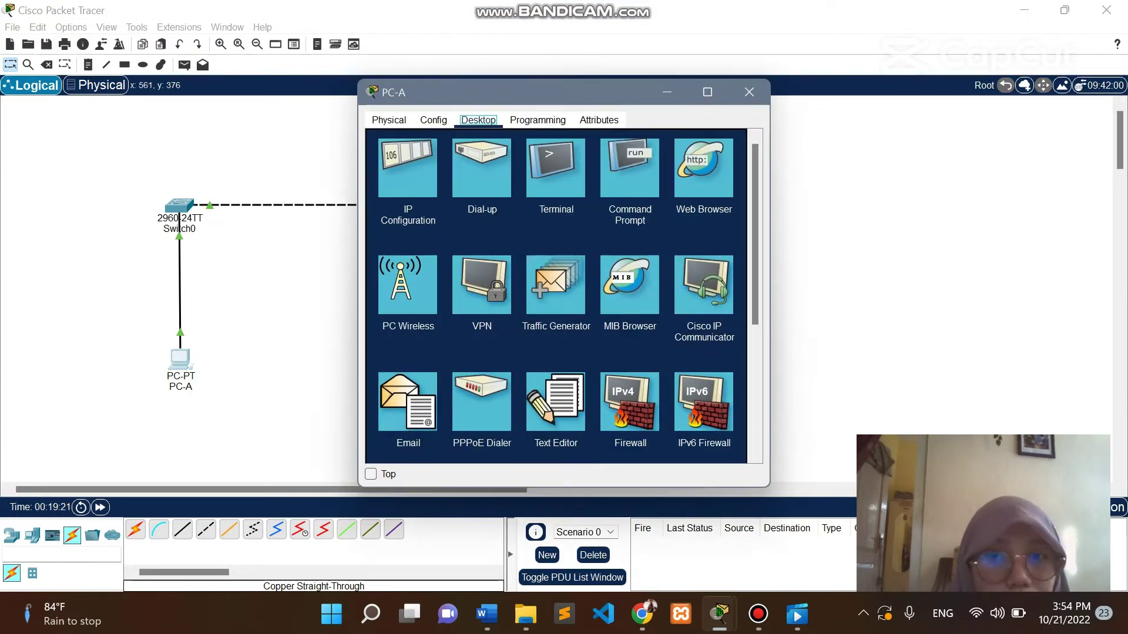
click(629, 168)
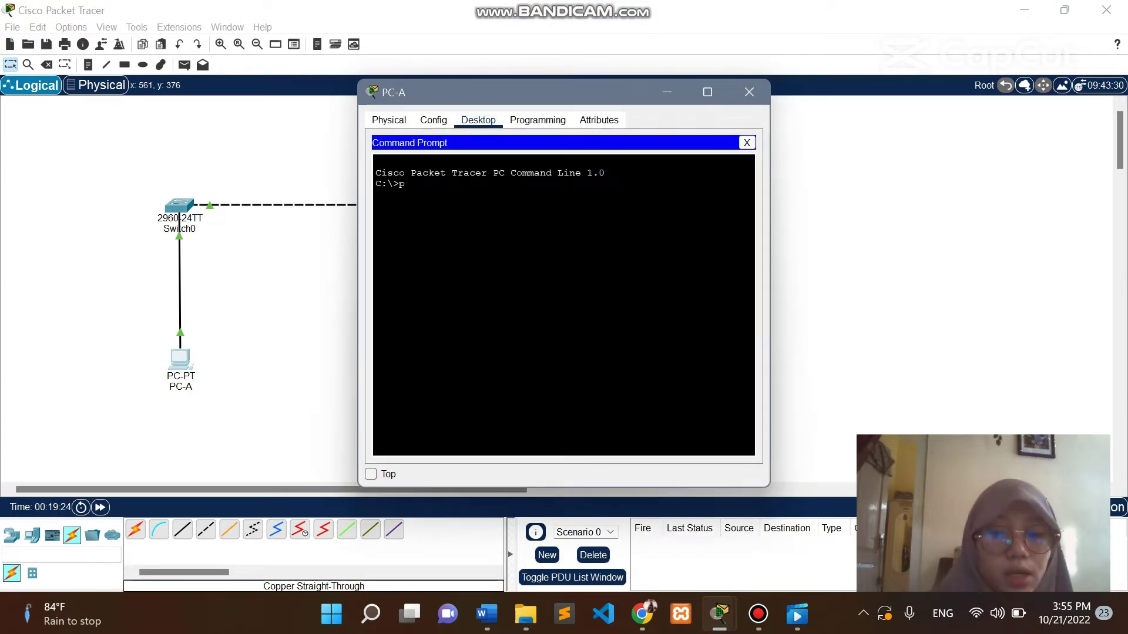
text(ping i)
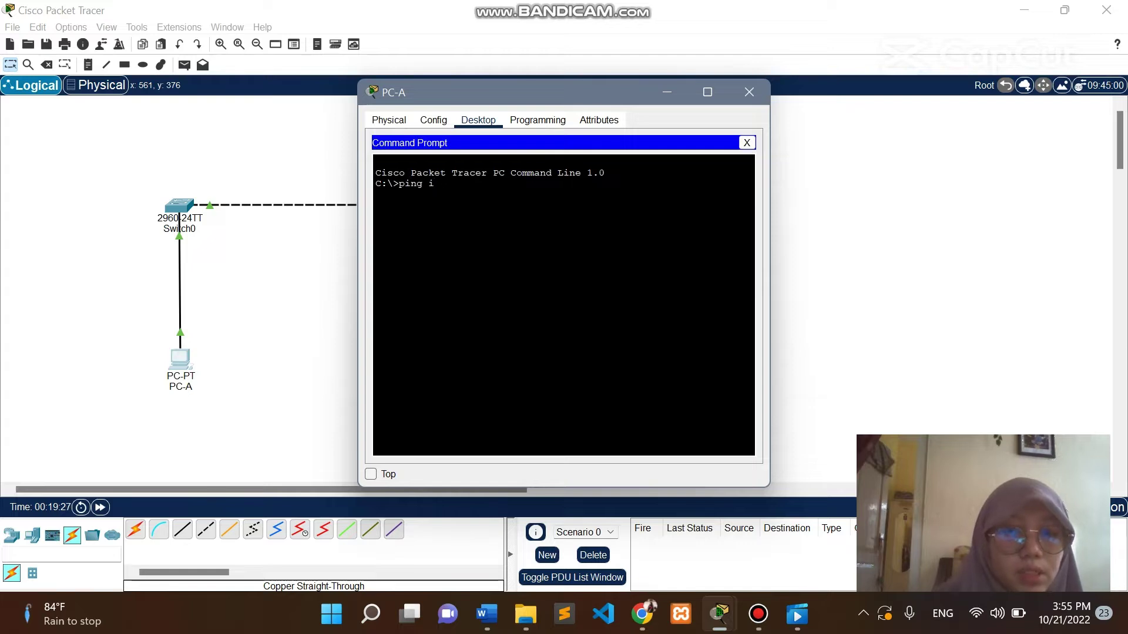
text(p 192.1)
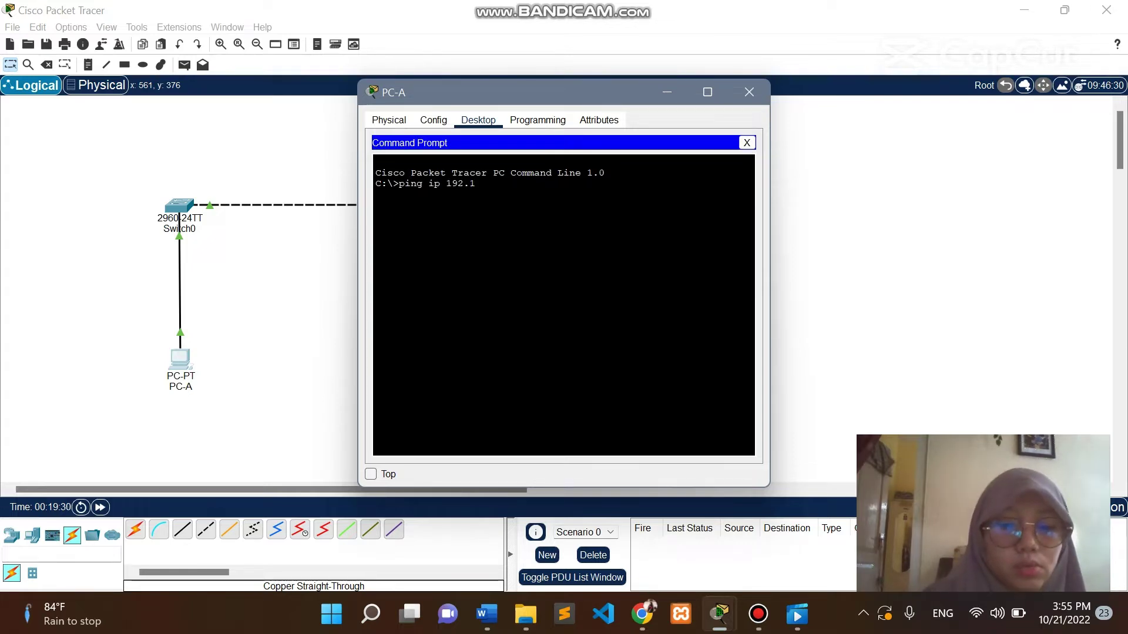
text(68.1.1)
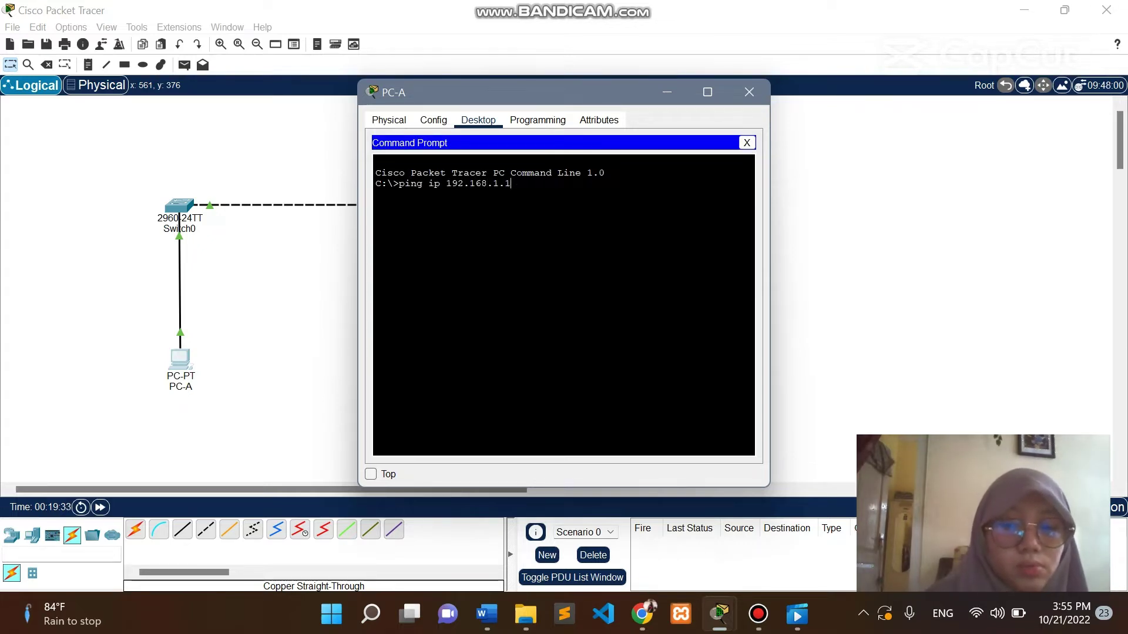
text(0)
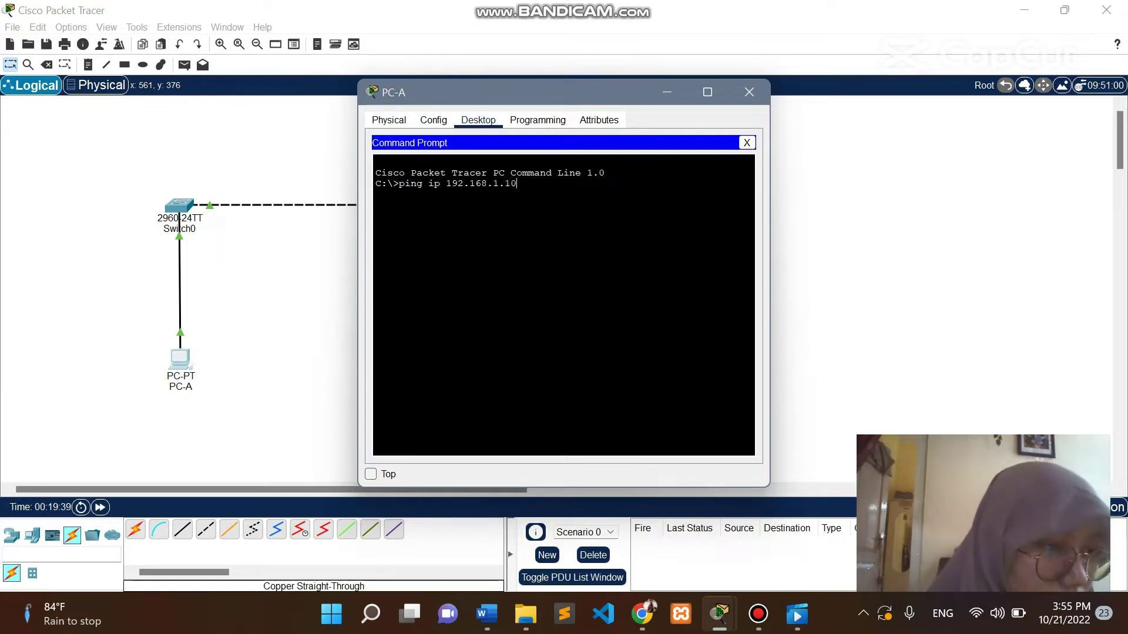
key(Return)
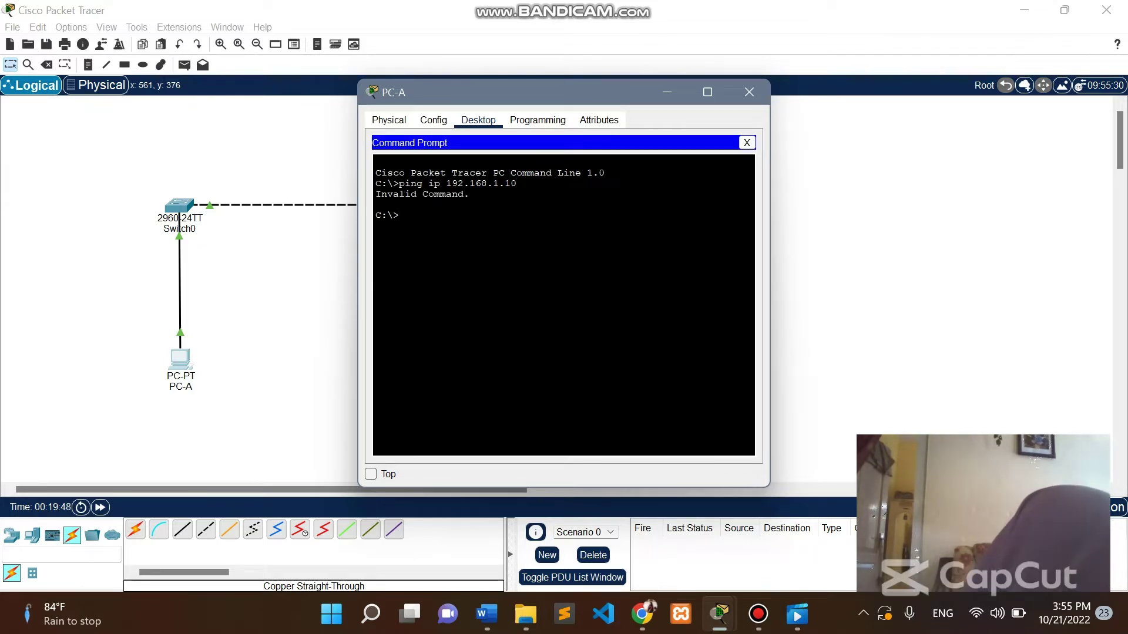
text(ping 19)
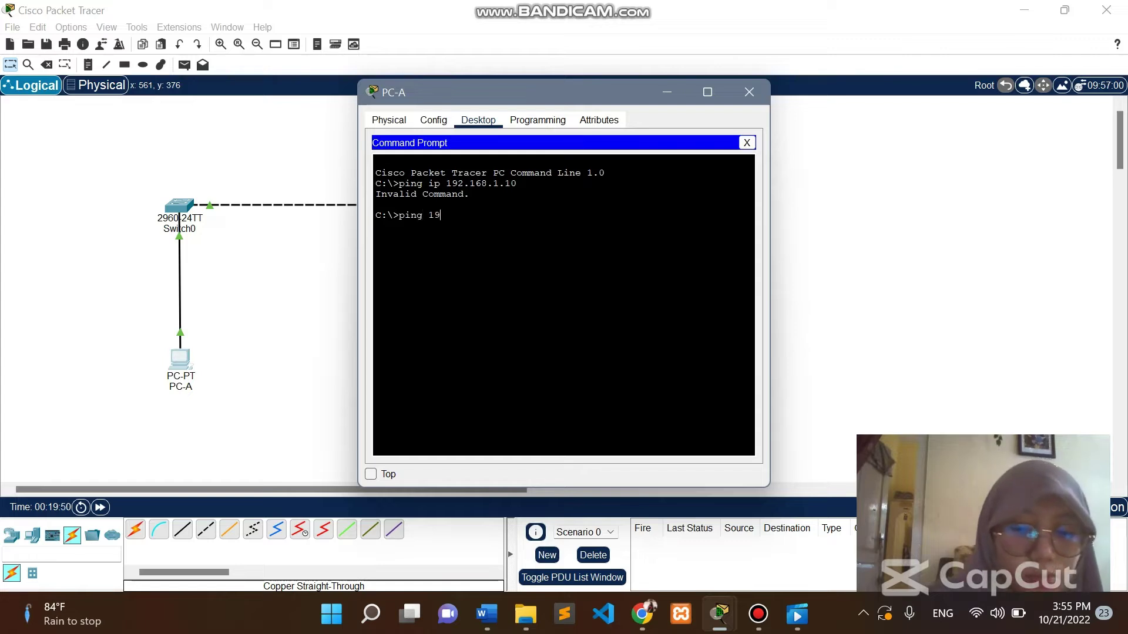
text(2.16)
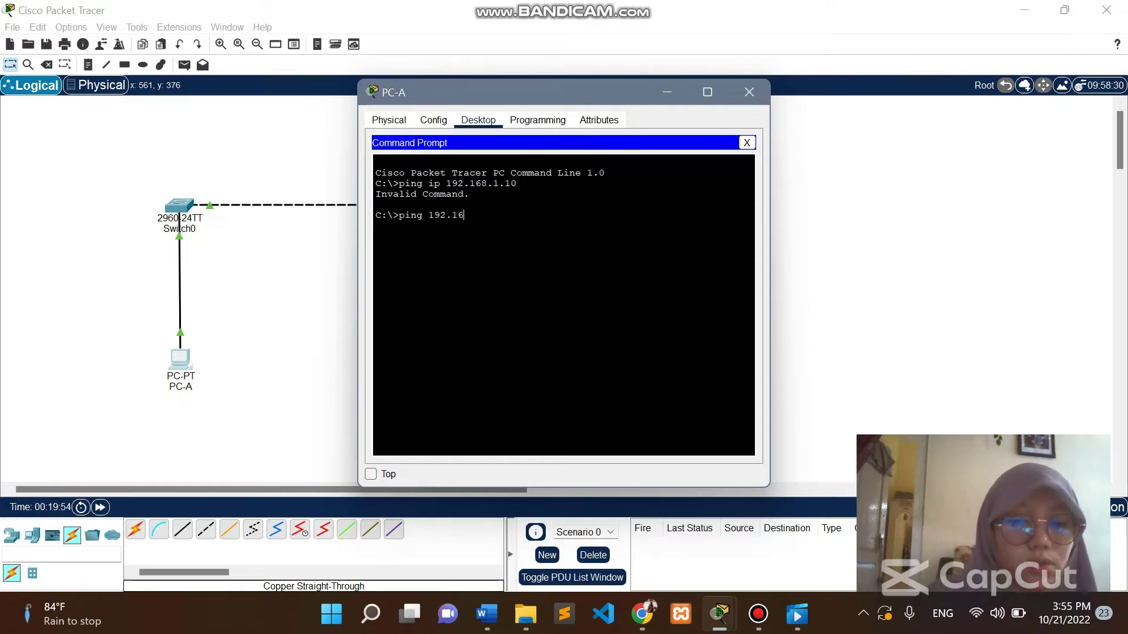
text(8.1.)
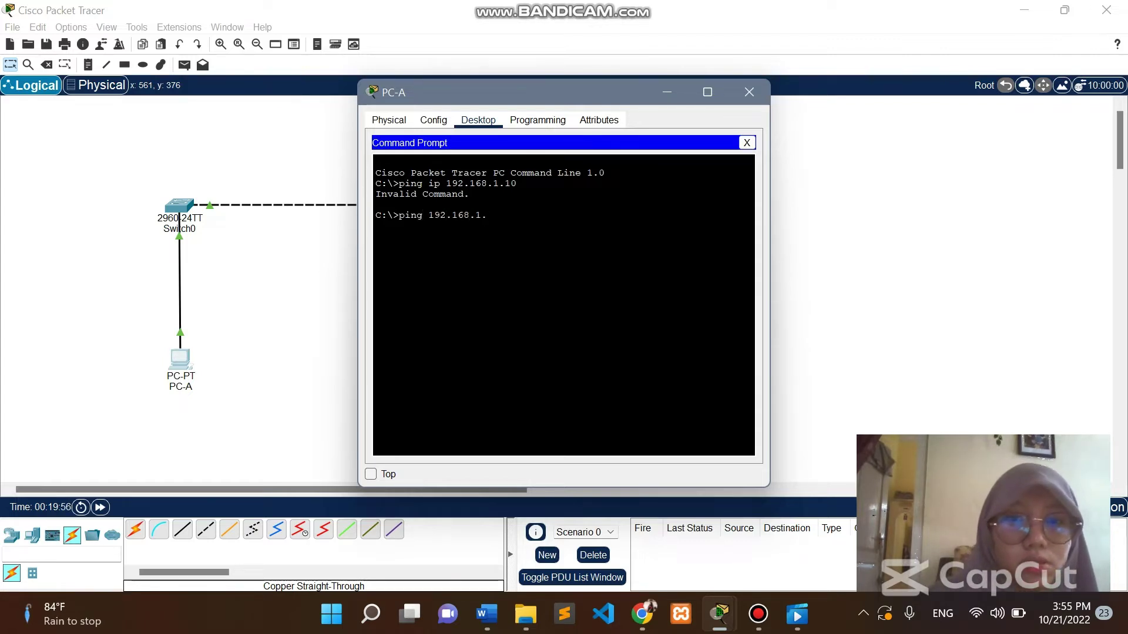
text(10)
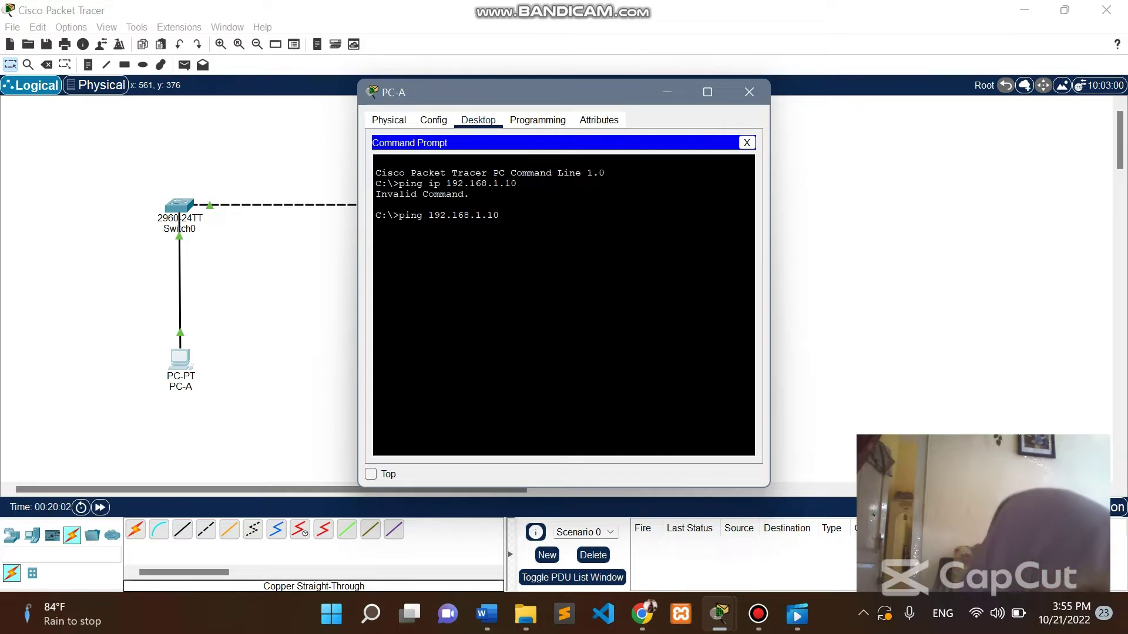
key(Return)
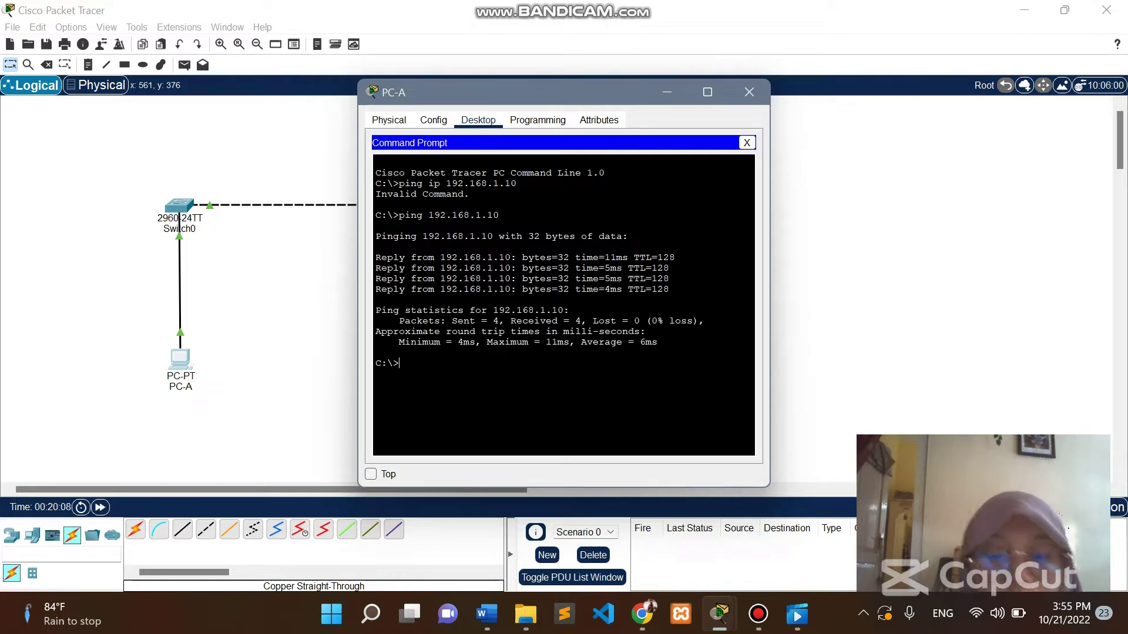
drag(652, 321, 693, 333)
click(693, 333)
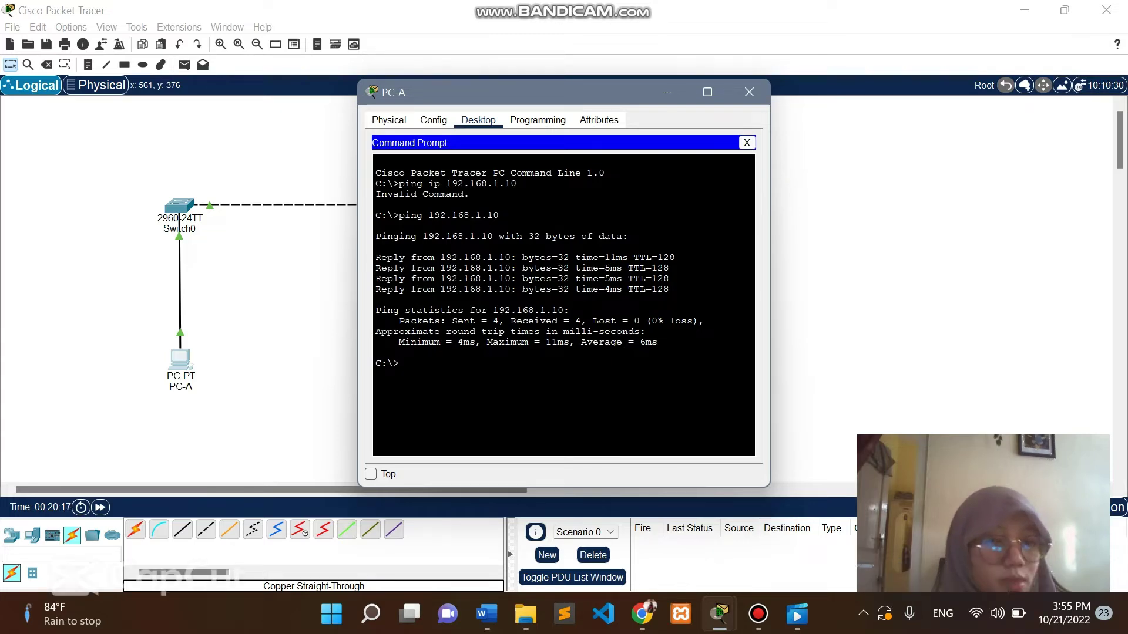
click(750, 92)
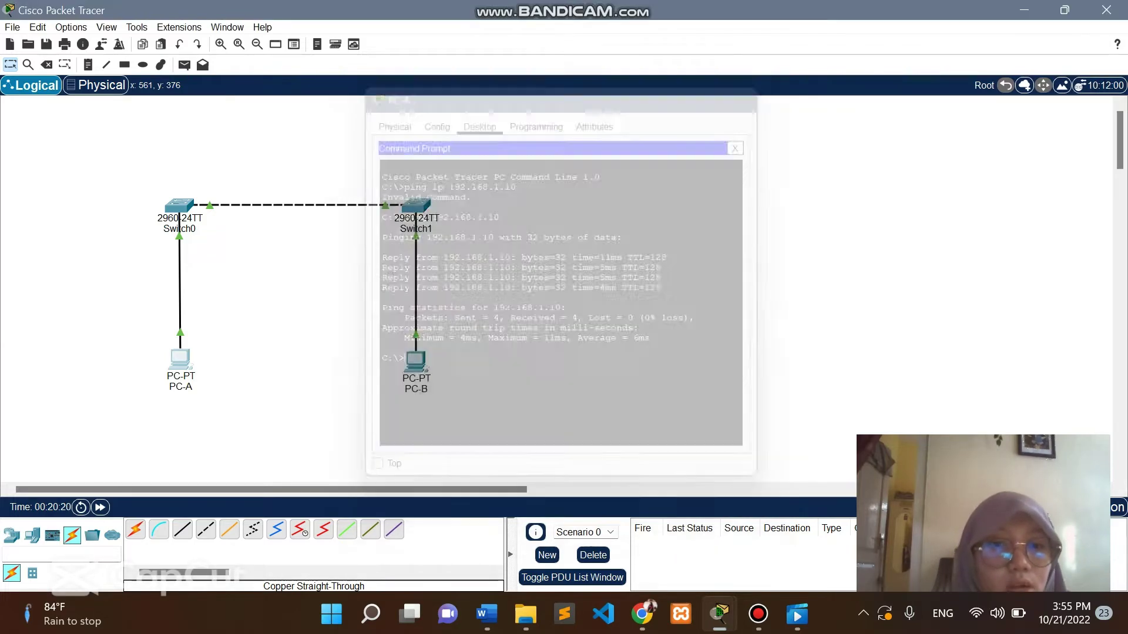
Run ping 192.168.1.11 in PC-B's Command Prompt and check the 0% loss statistics.
click(415, 359)
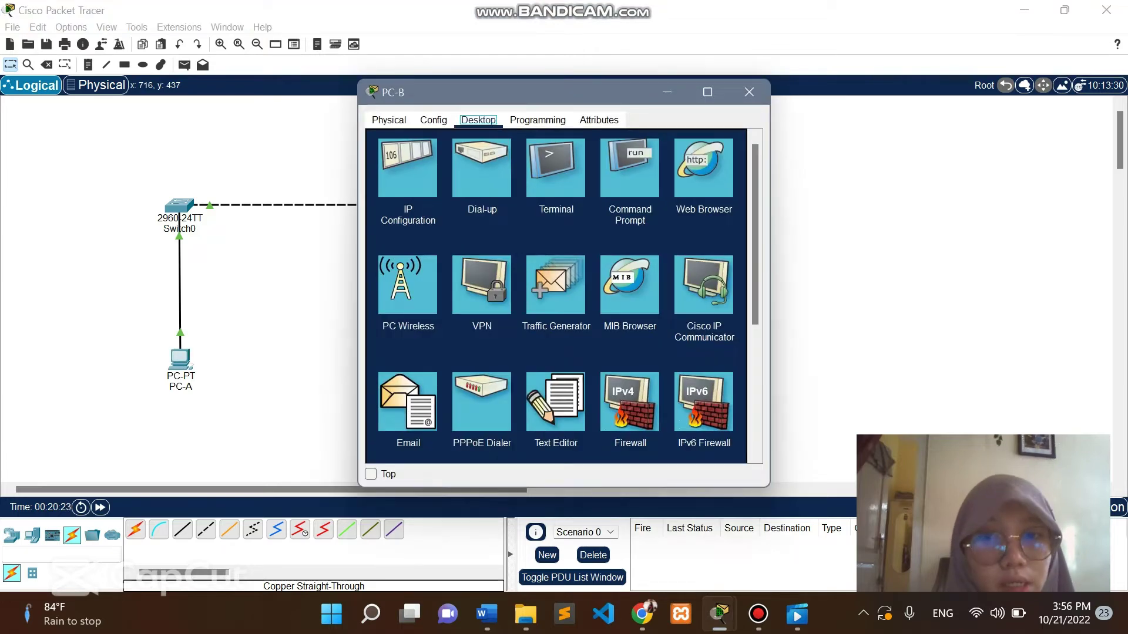
click(629, 165)
text(ping )
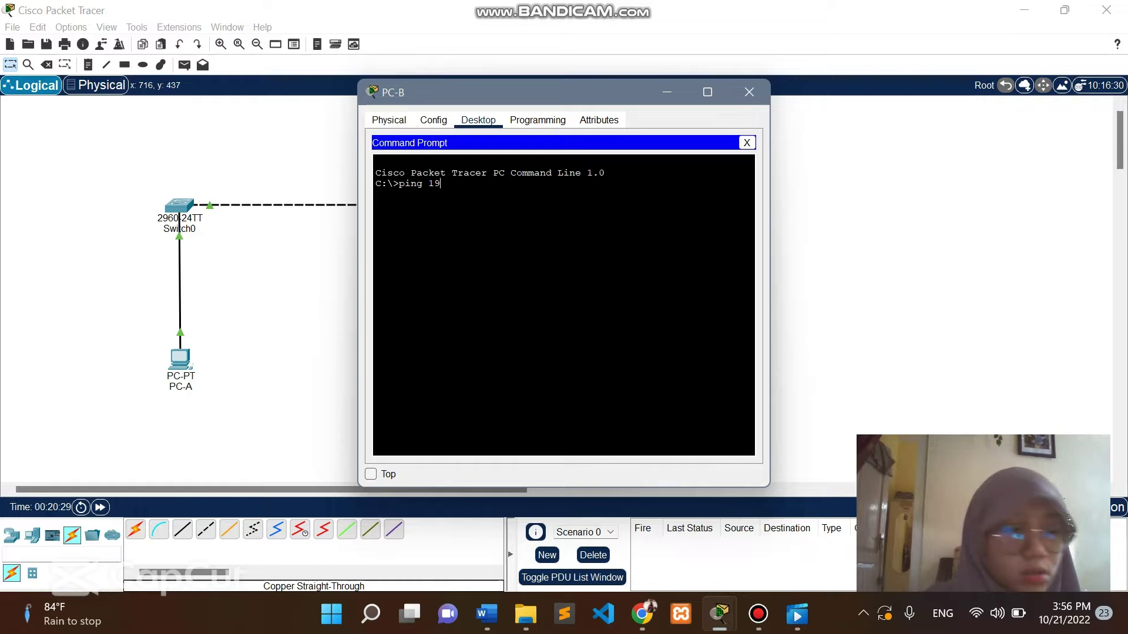
text(19)
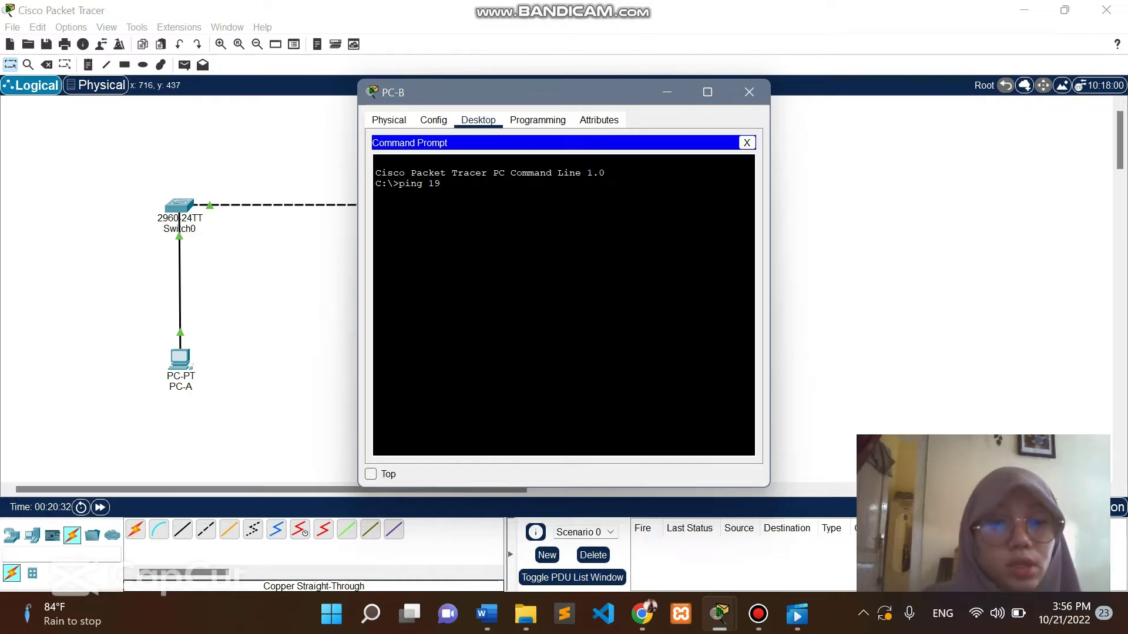
text(2.168)
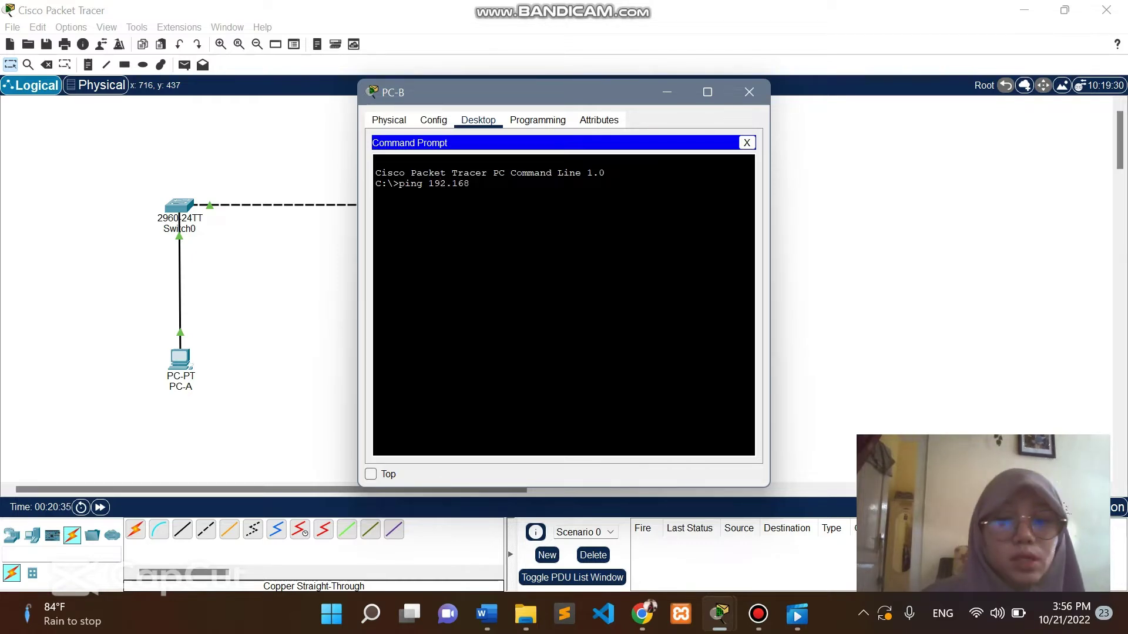
text(.1.11)
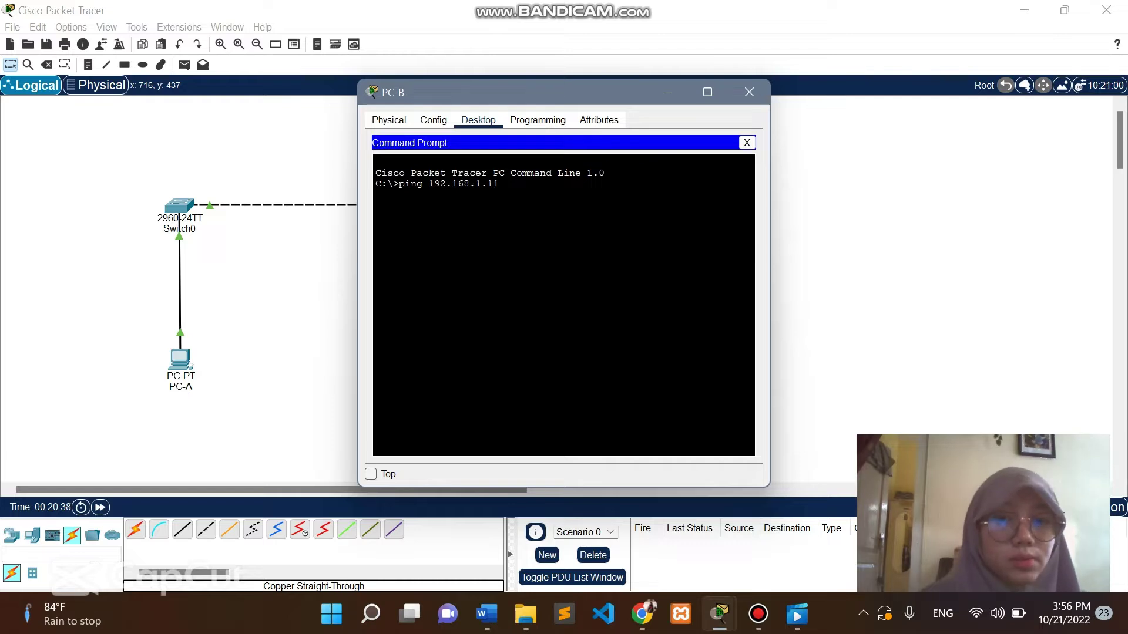
key(Return)
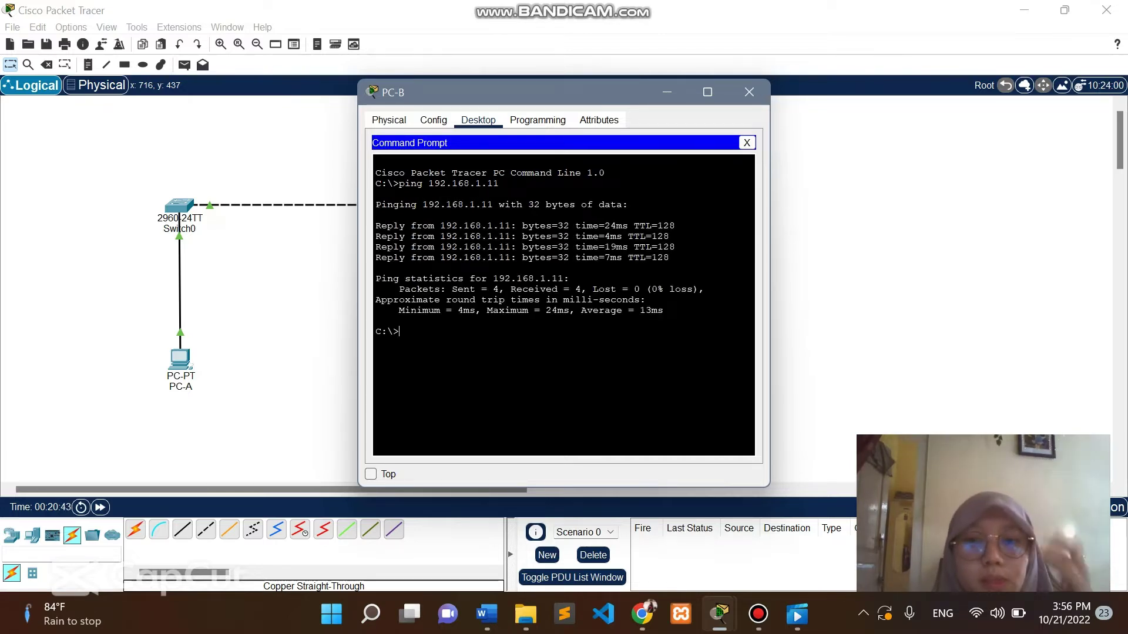
drag(693, 289, 669, 289)
click(749, 92)
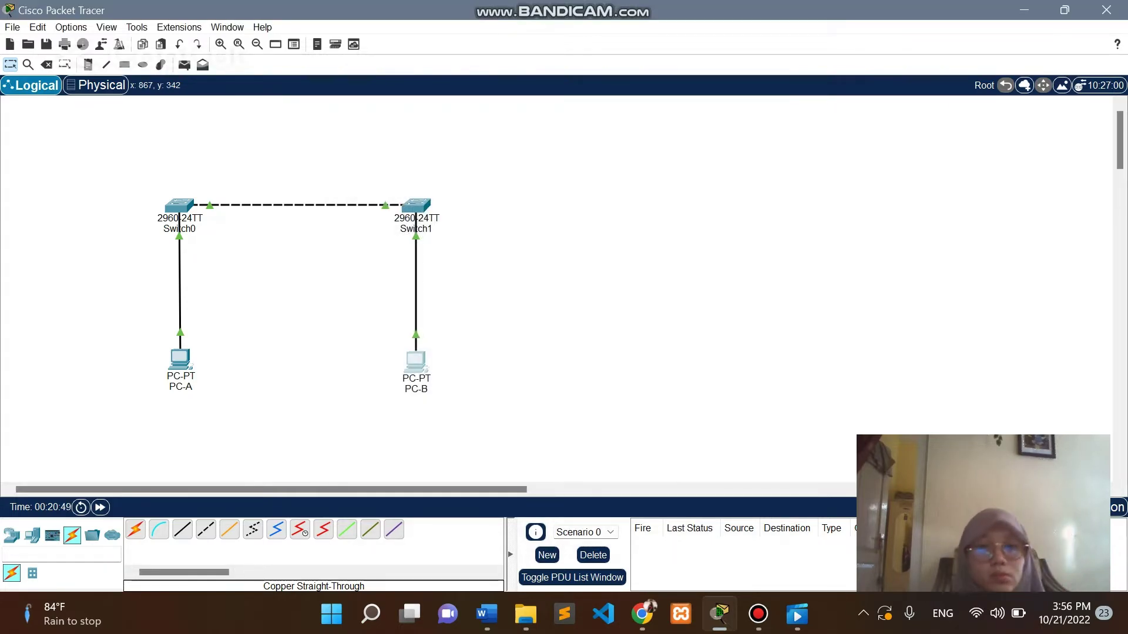
mouse_move(642, 614)
click(640, 517)
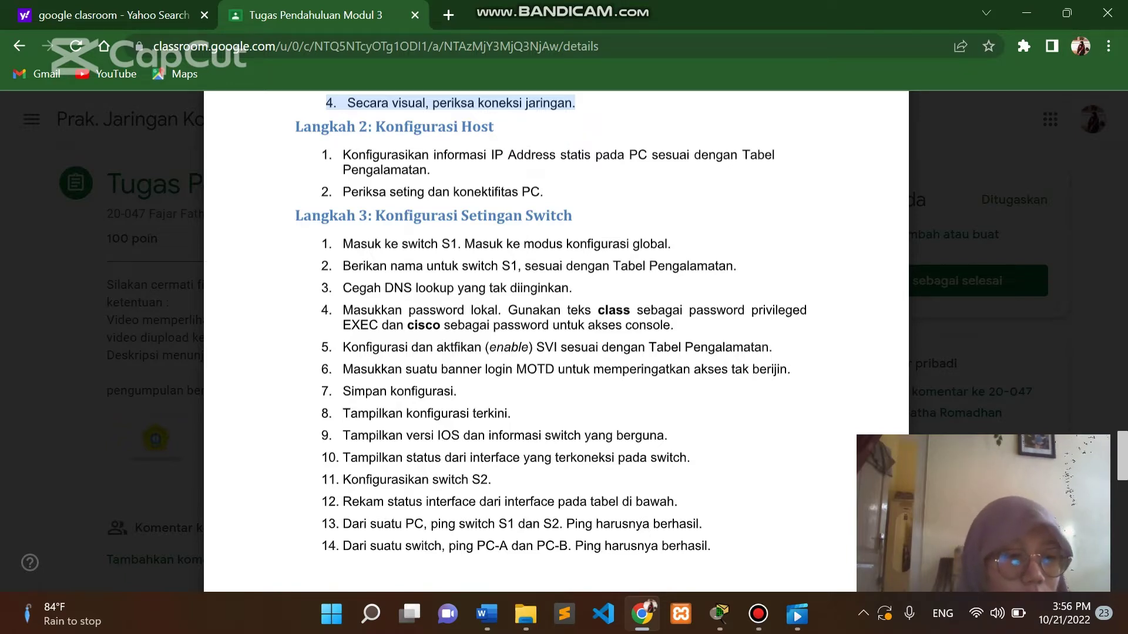
mouse_move(719, 614)
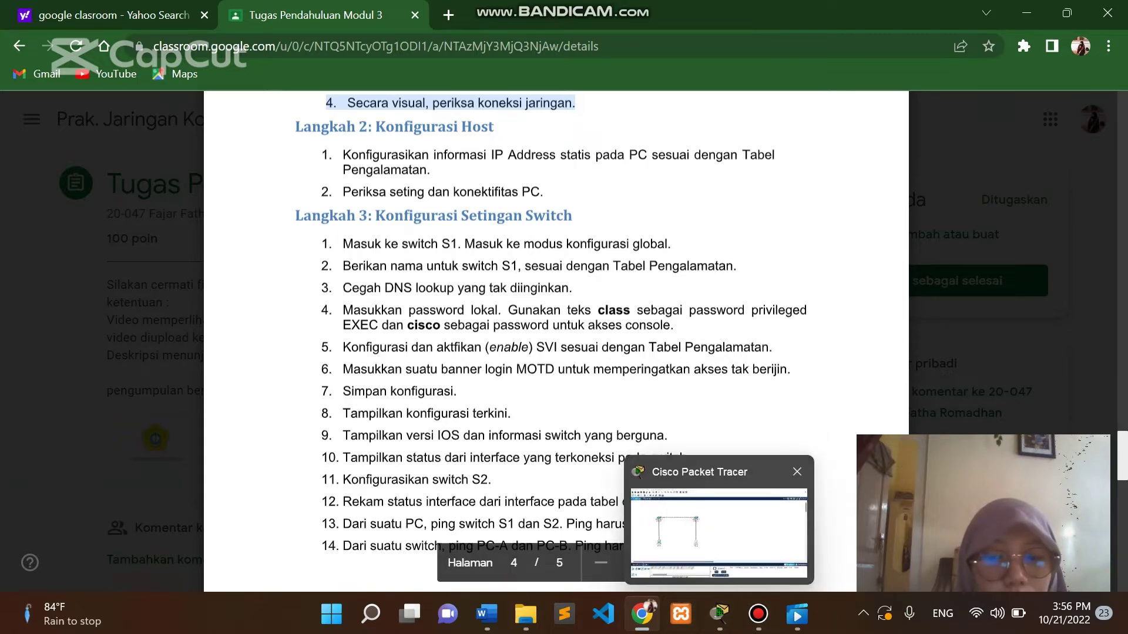
click(719, 532)
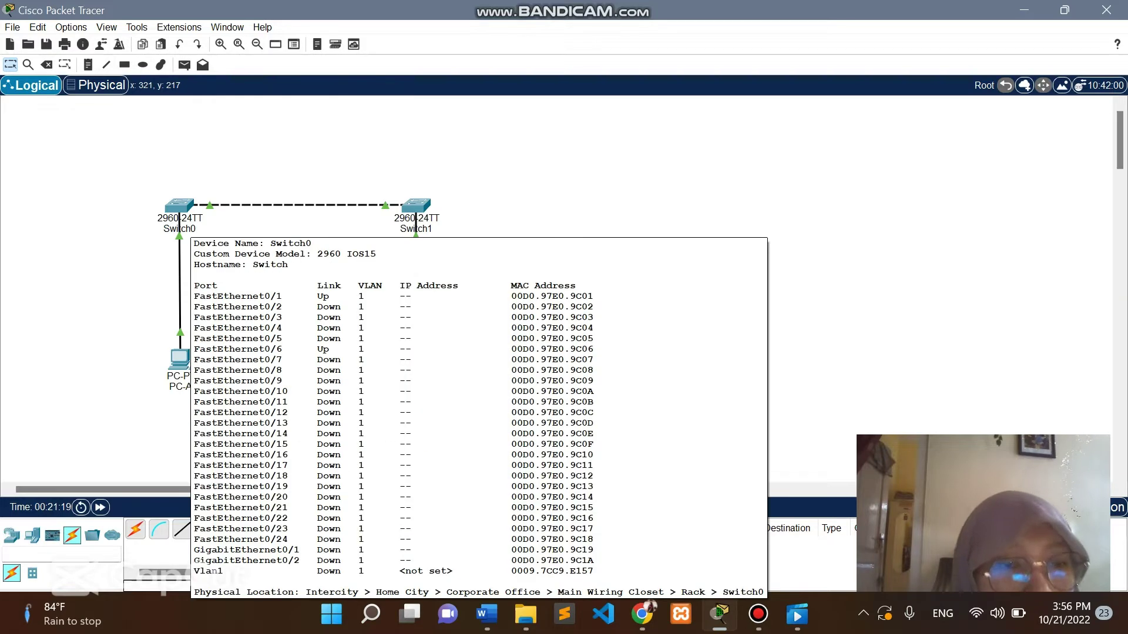
Change Switch0's display name and hostname to S1 in its Config tab.
click(188, 227)
click(179, 204)
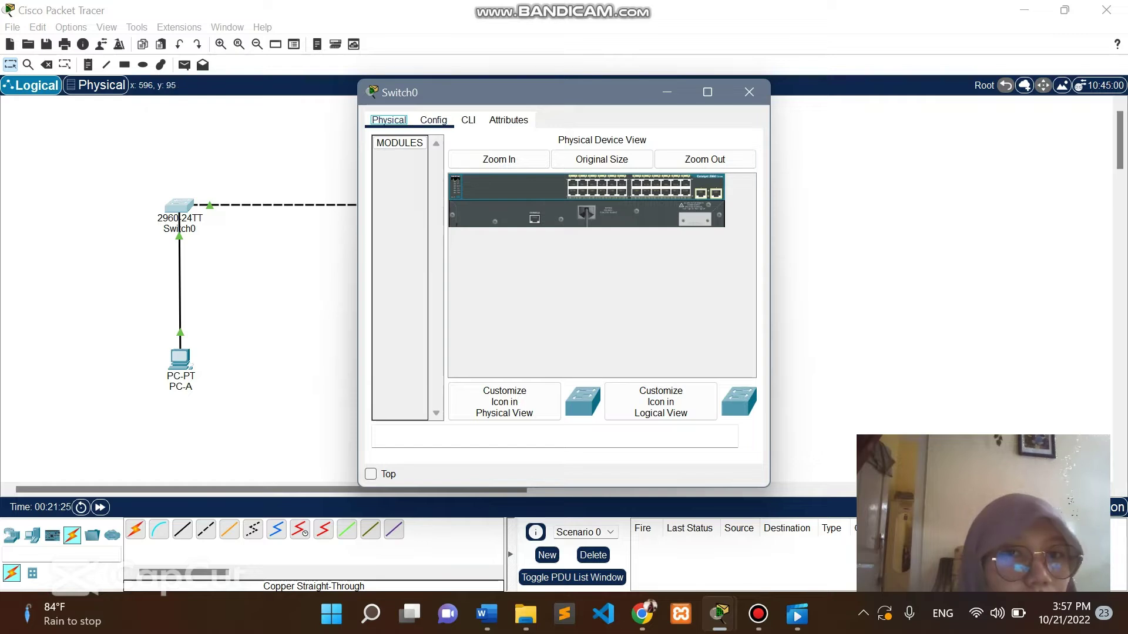
click(434, 119)
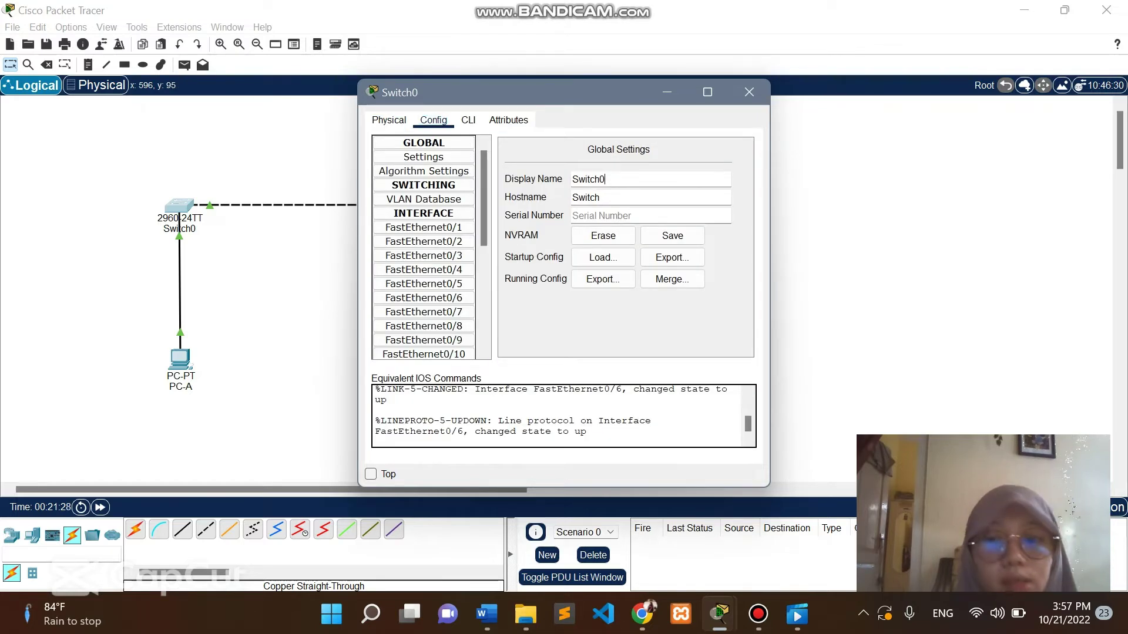
key(BackSpace)
key(BackSpace)
key(BackSpace)
key(BackSpace)
key(BackSpace)
key(BackSpace)
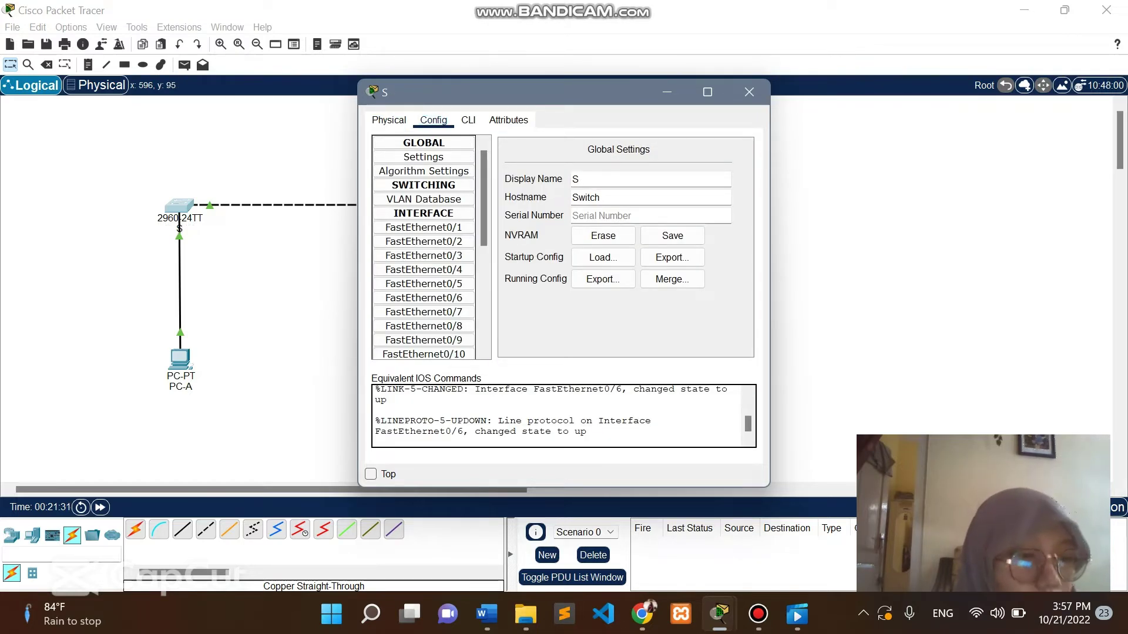
text(1)
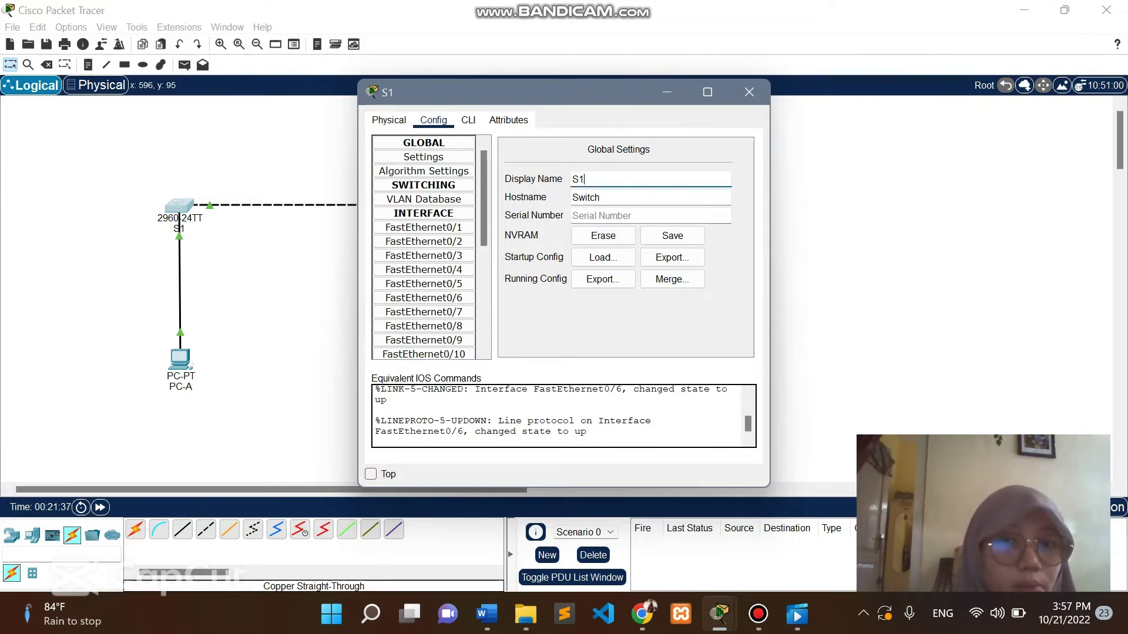
click(600, 198)
key(BackSpace)
key(BackSpace)
key(BackSpace)
key(BackSpace)
key(BackSpace)
text(1)
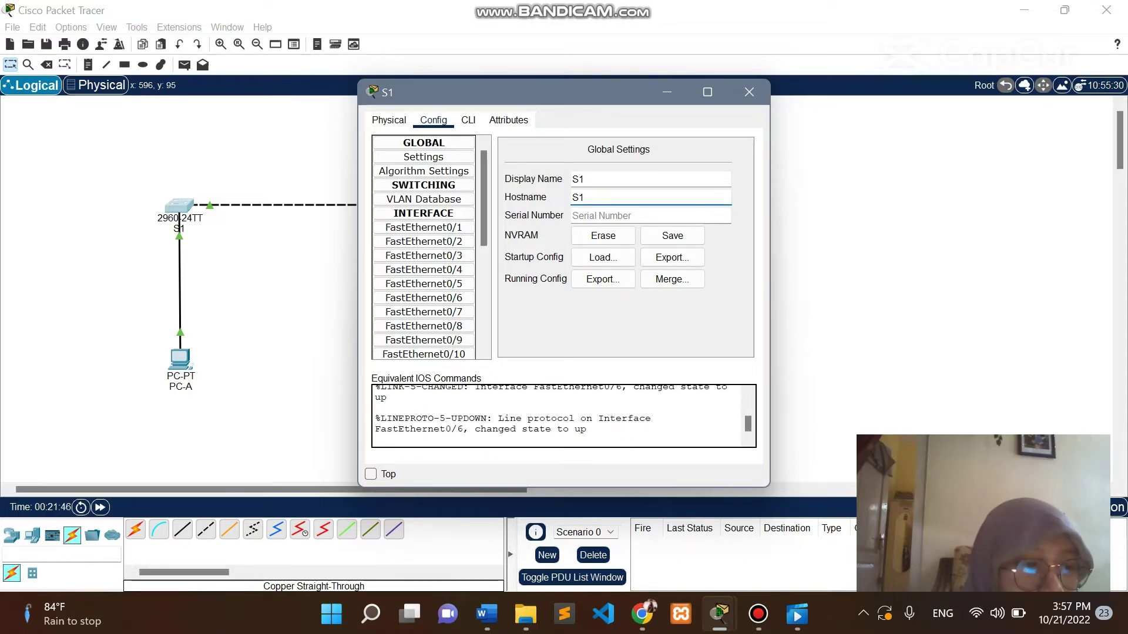
key(Return)
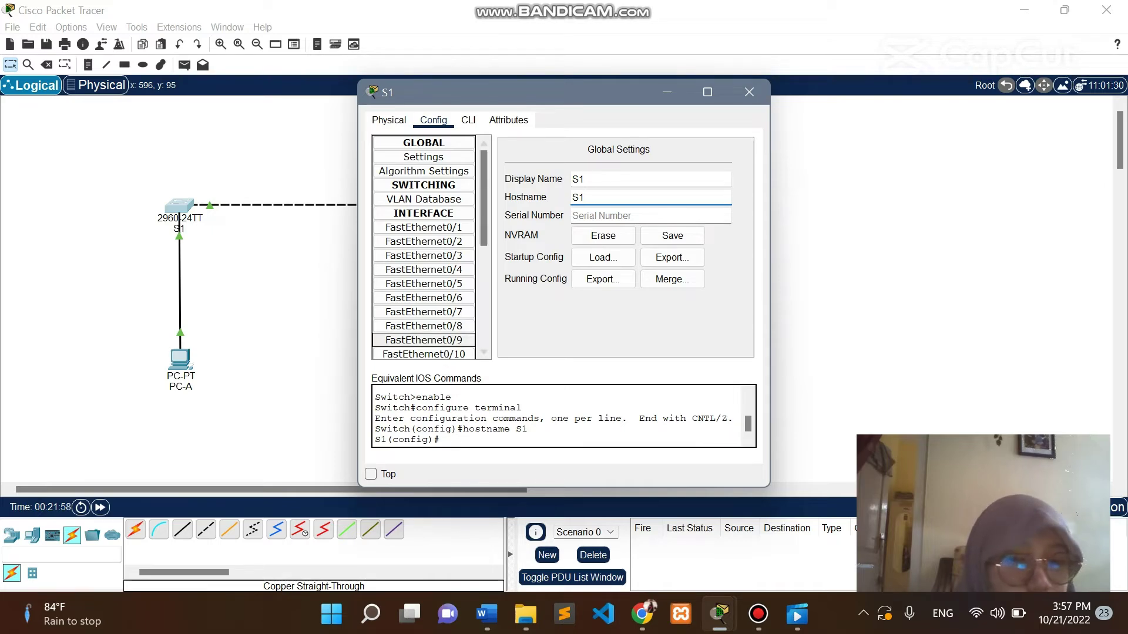
click(749, 92)
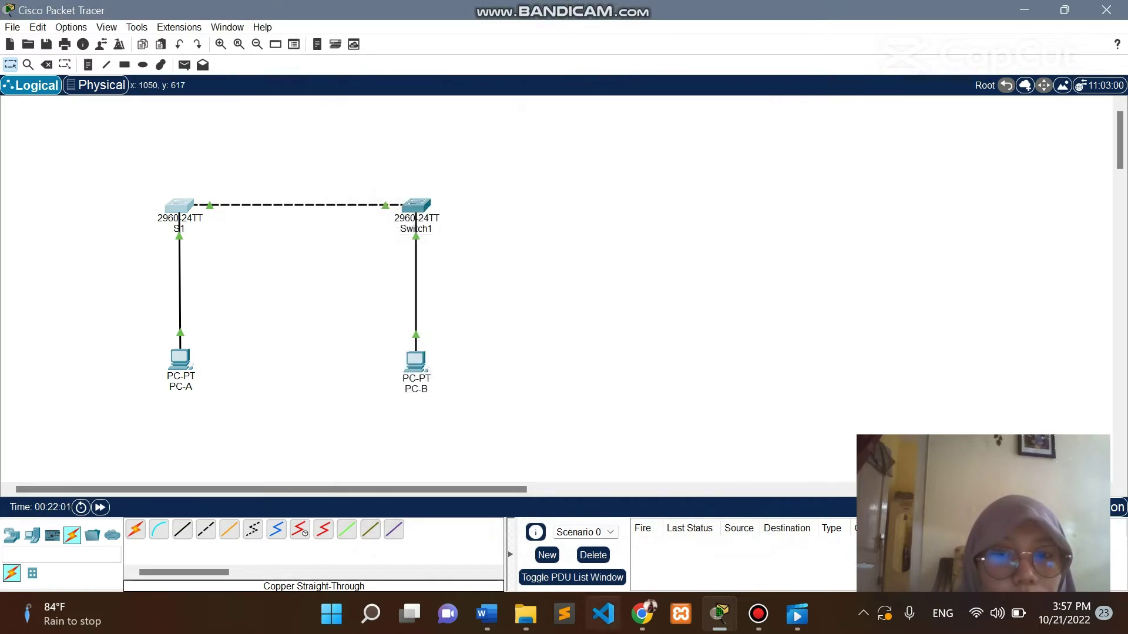
Glance at the assignment instructions in Chrome, then open S1's CLI in Packet Tracer.
mouse_move(719, 614)
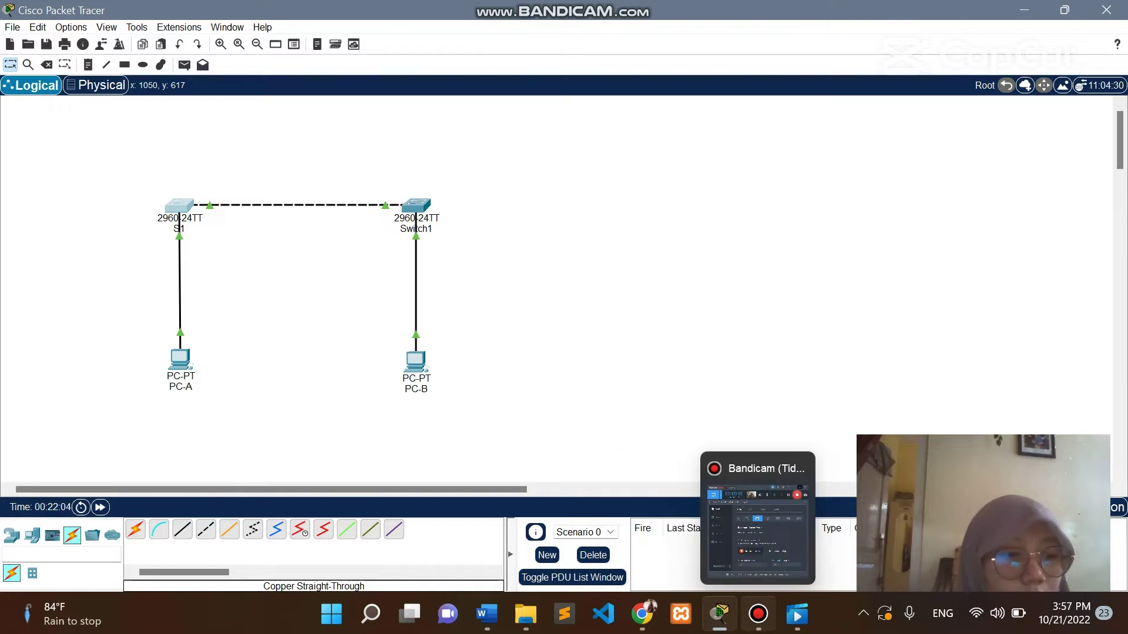
mouse_move(642, 614)
mouse_move(640, 517)
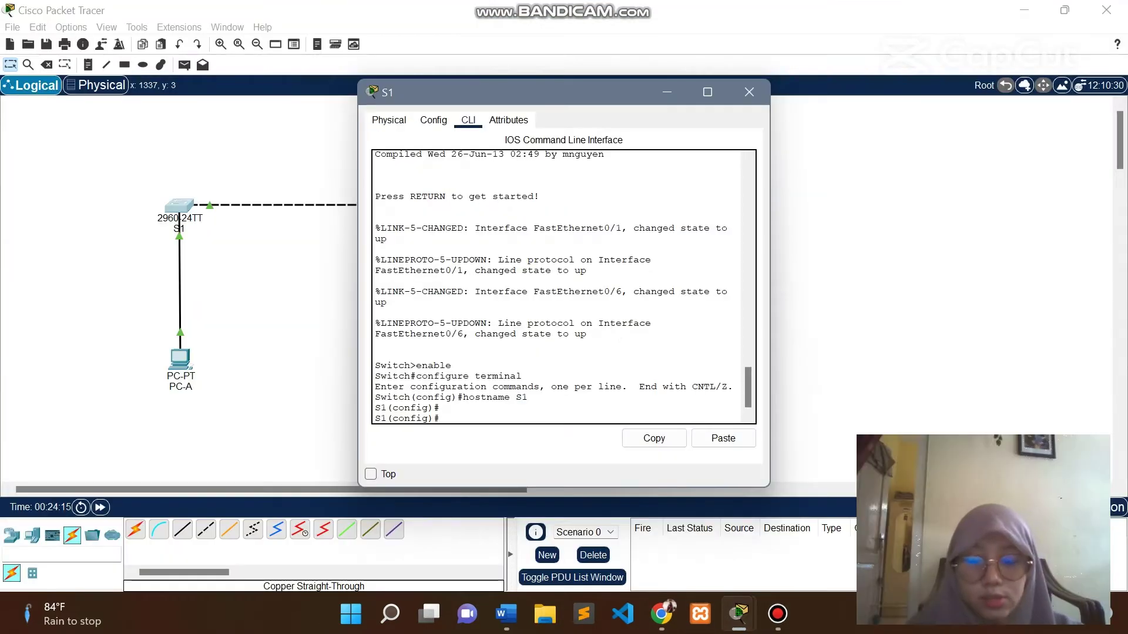
mouse_move(661, 614)
click(661, 529)
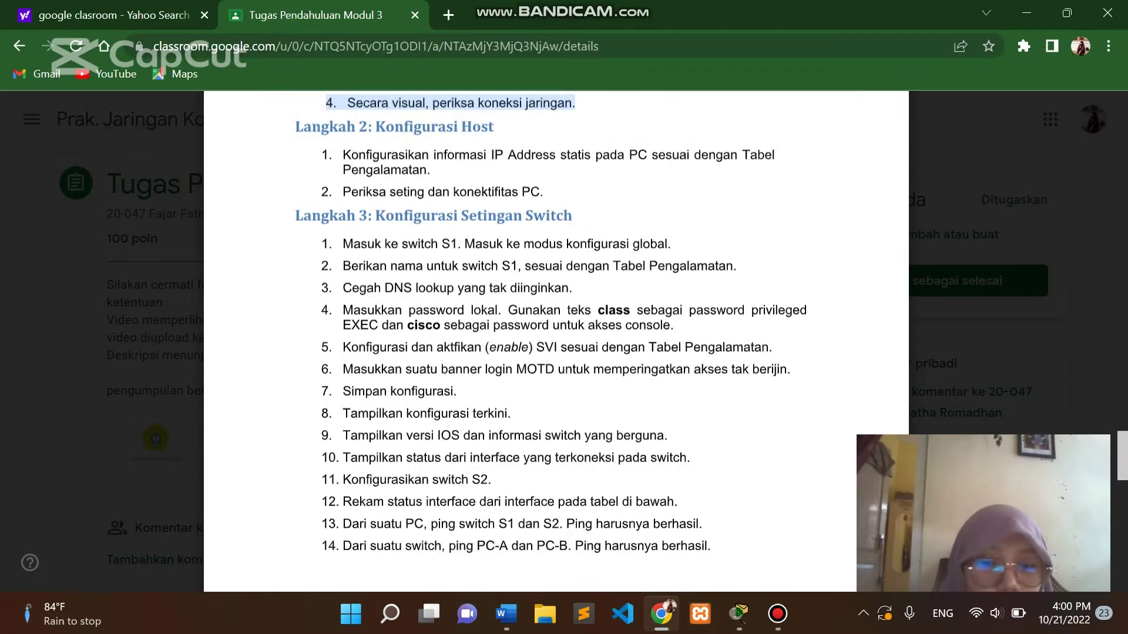
mouse_move(738, 614)
click(624, 529)
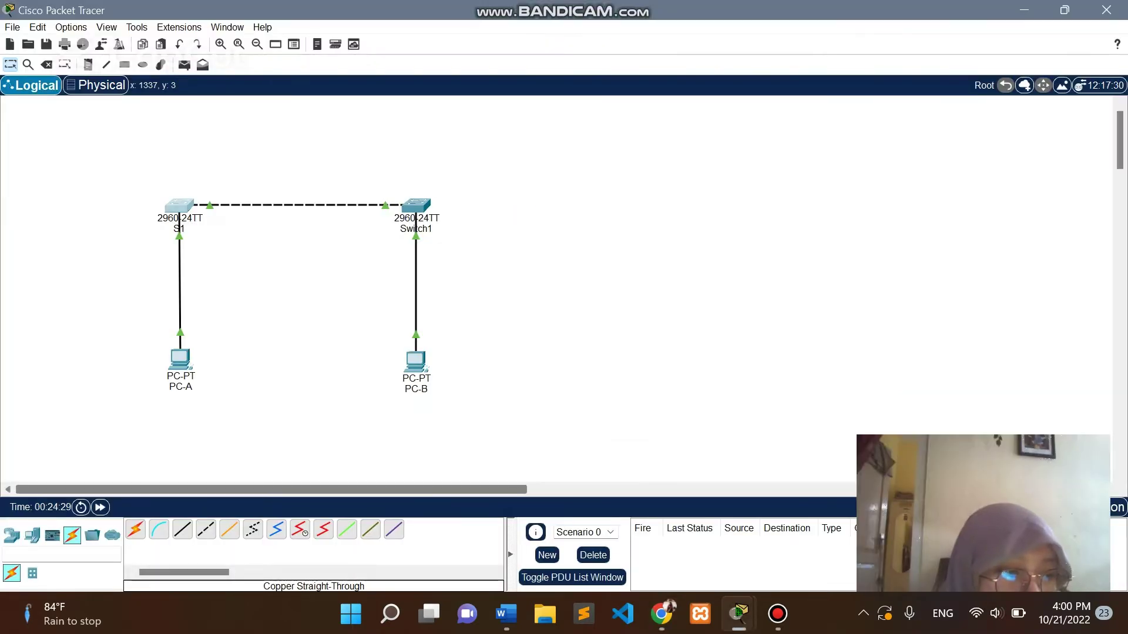
click(180, 205)
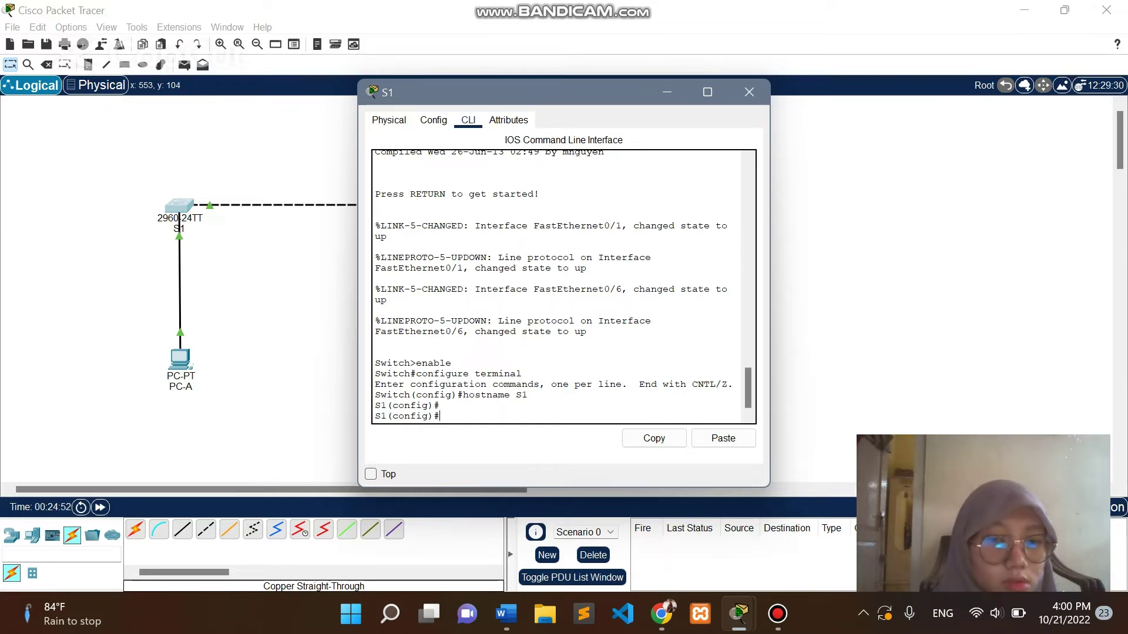
Disable DNS lookup on S1 with the 'no ip domain-lookup' command.
text(no)
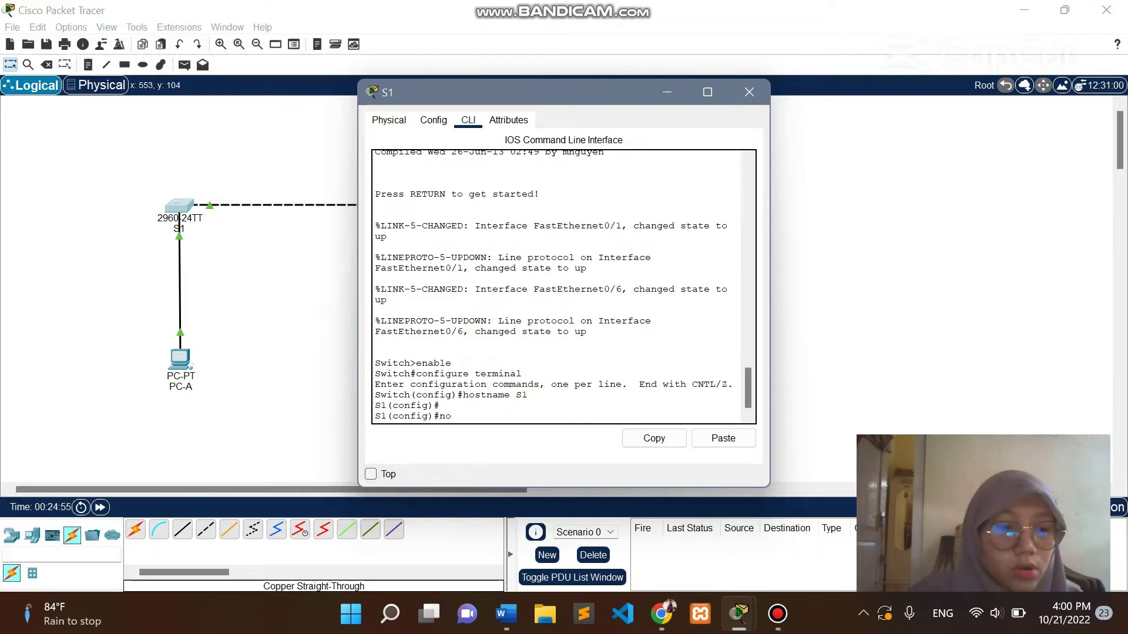
text( ip d)
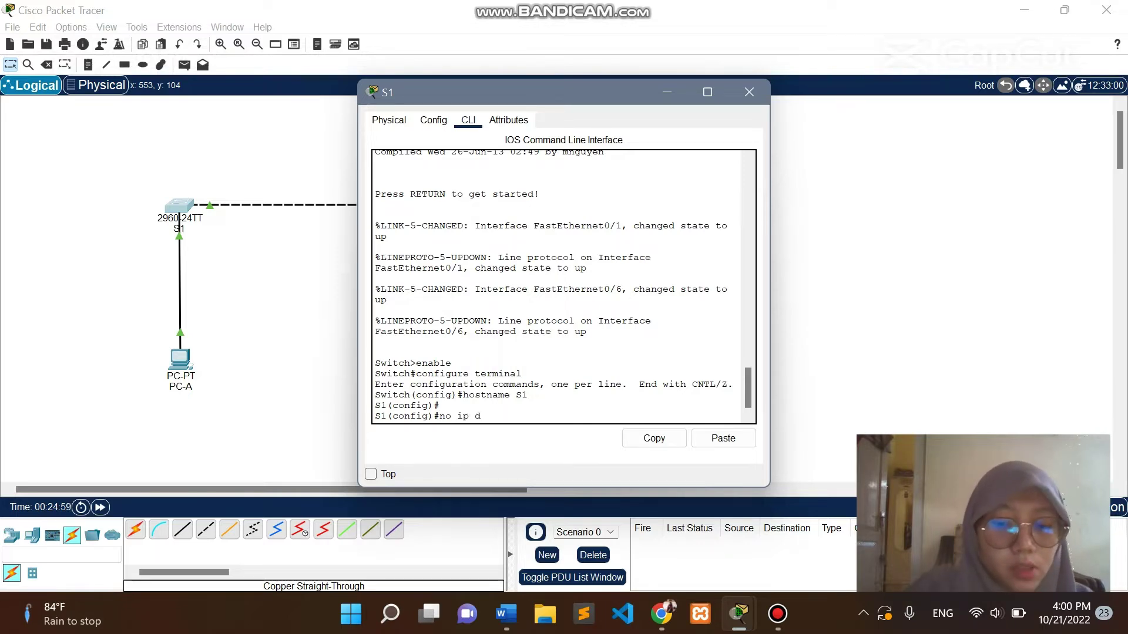
text(omain-)
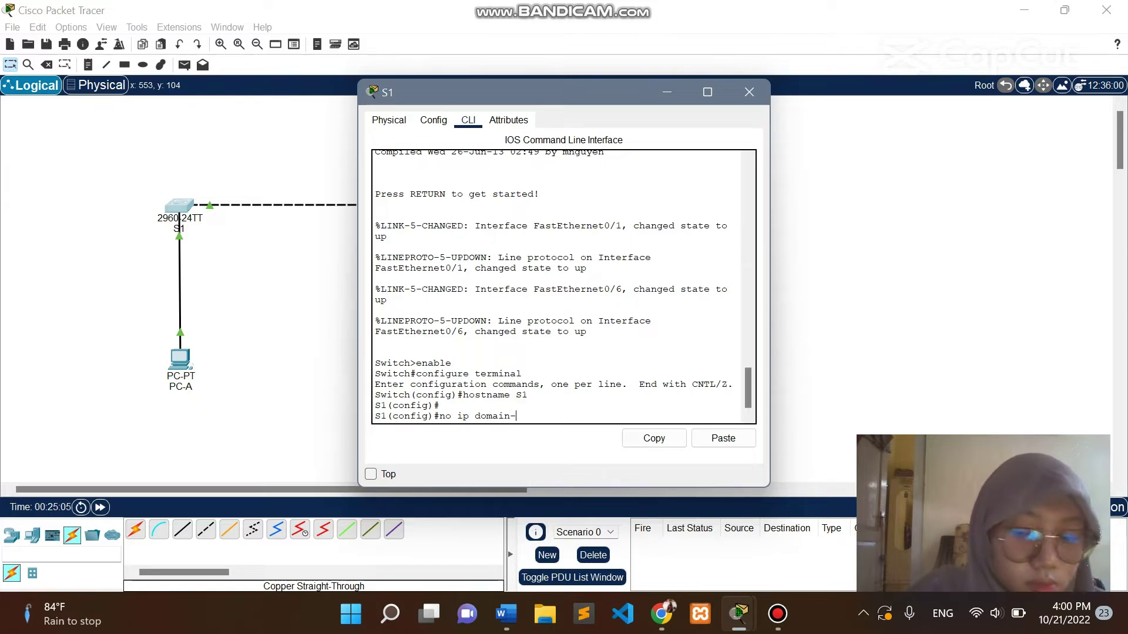
text(lookup)
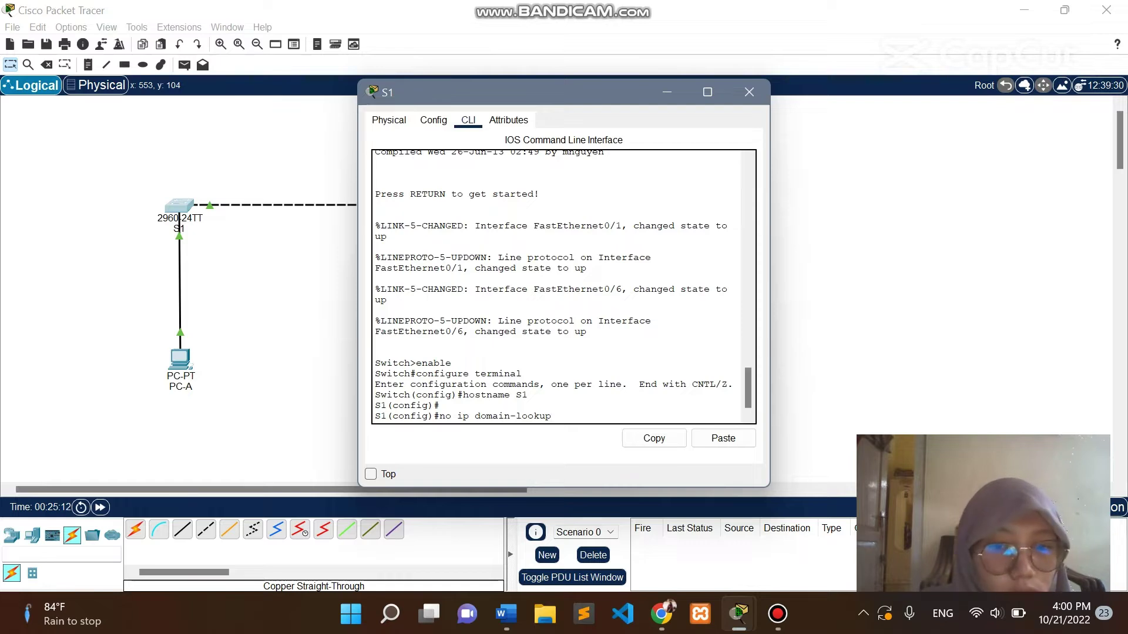
key(Return)
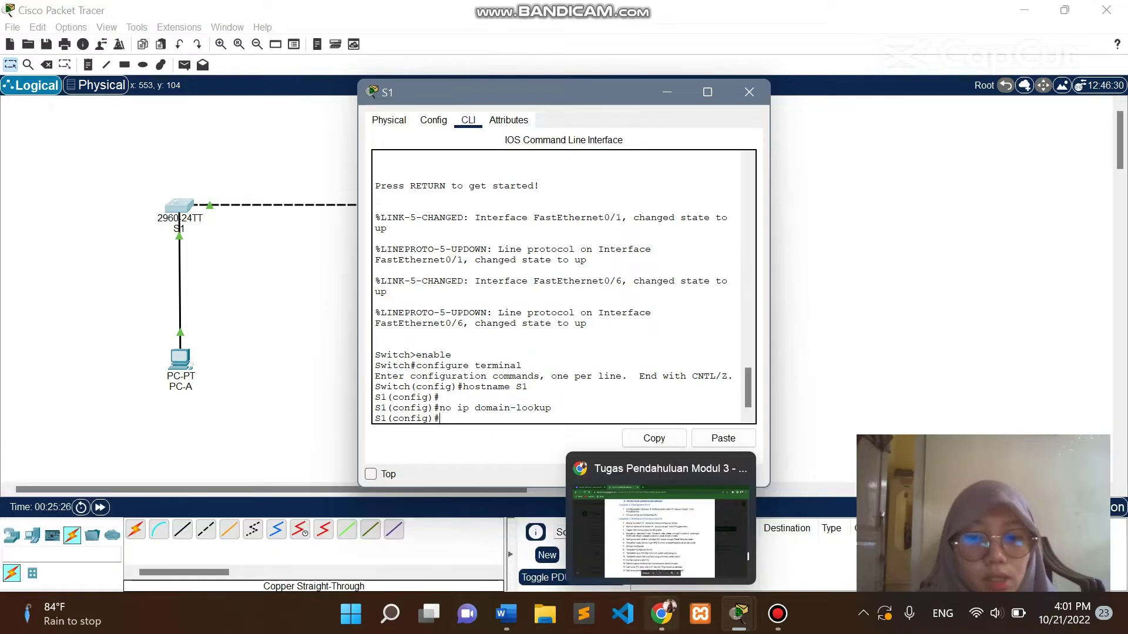
click(662, 614)
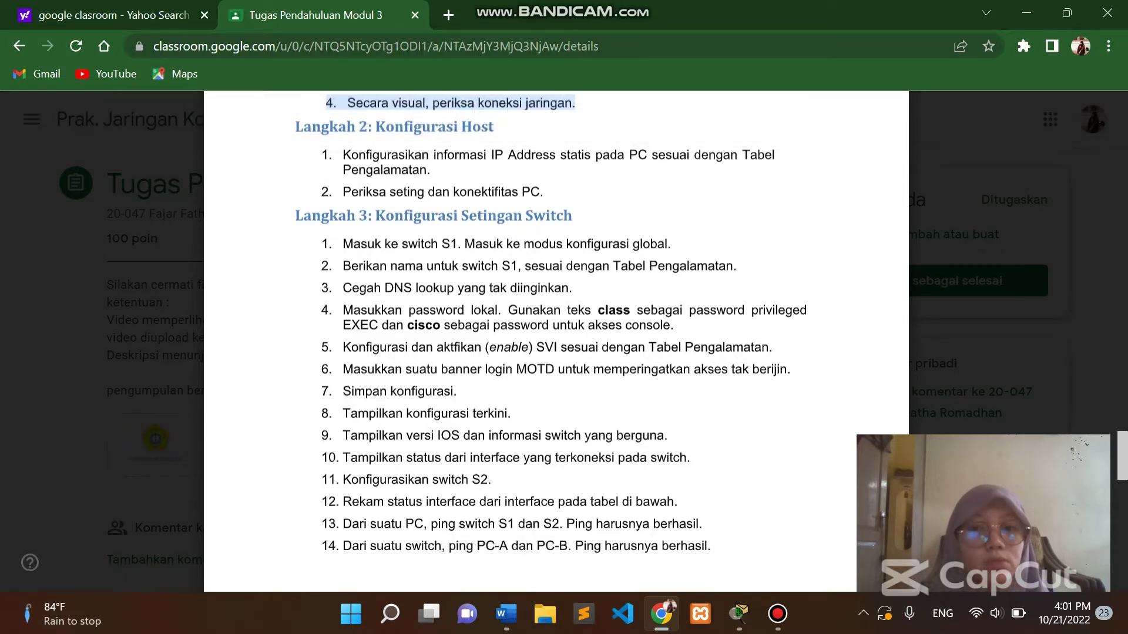
mouse_move(738, 614)
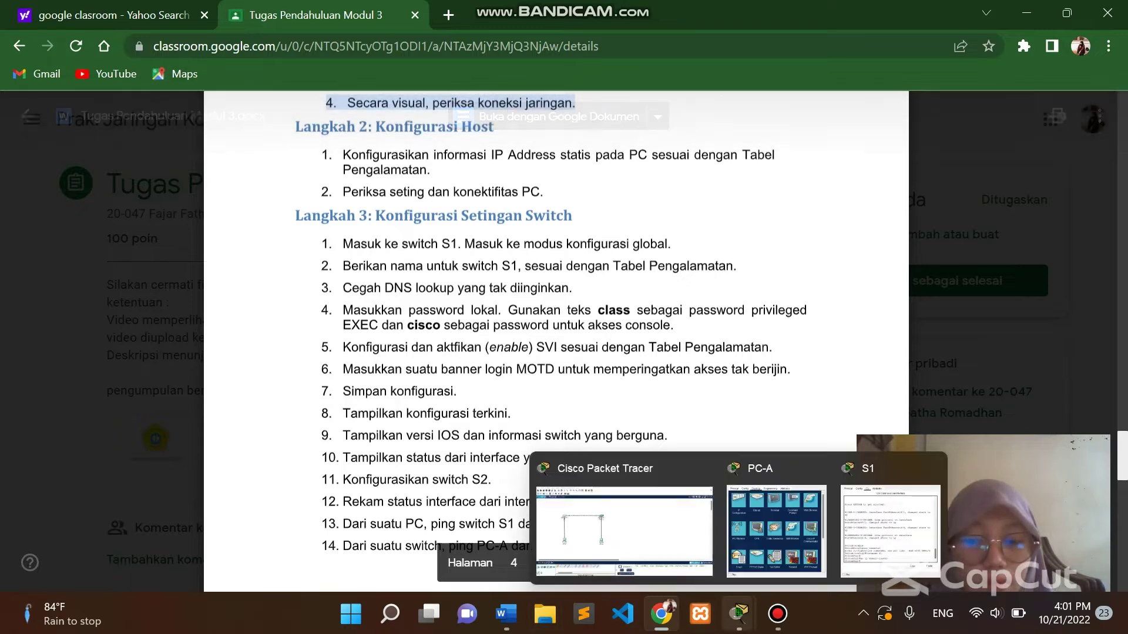
click(624, 528)
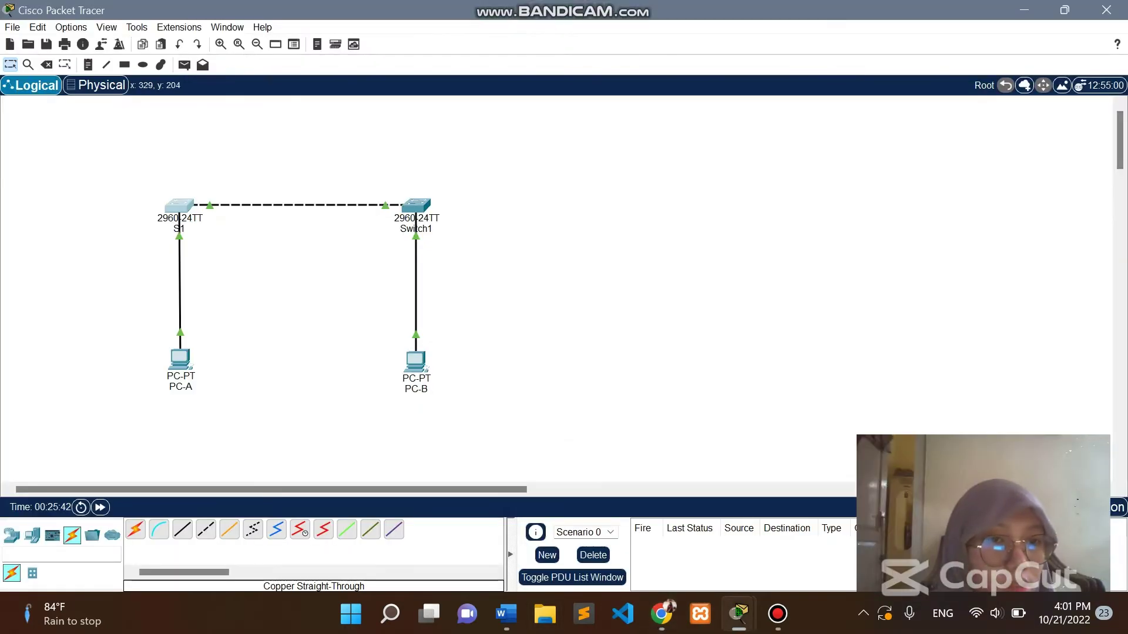
click(183, 209)
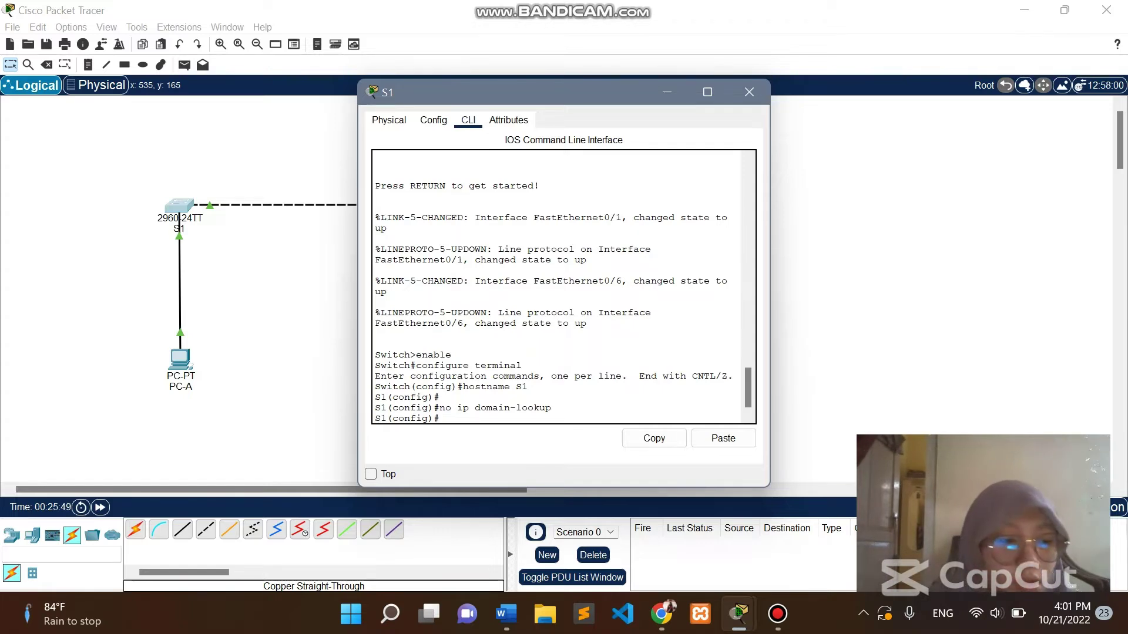
text(enable)
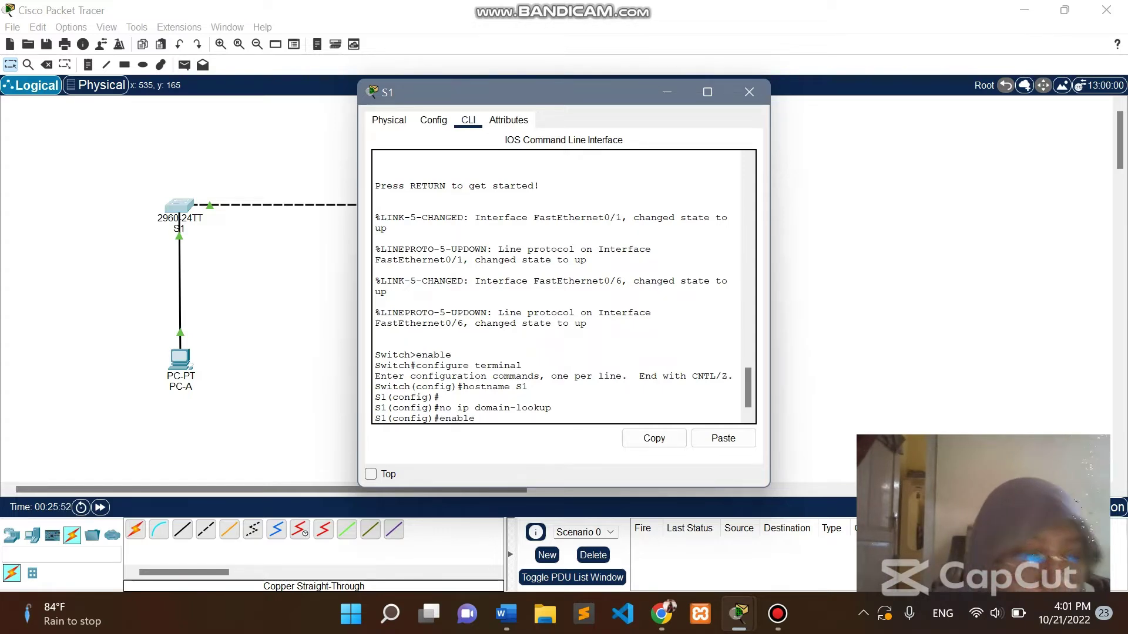
text( secret)
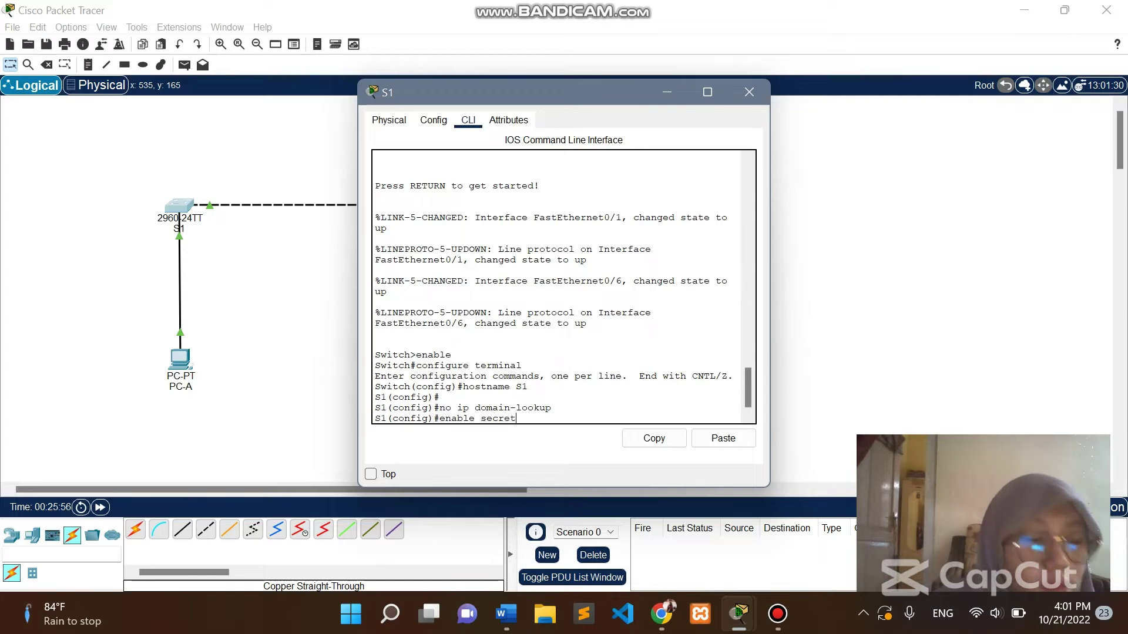
text( class)
key(Return)
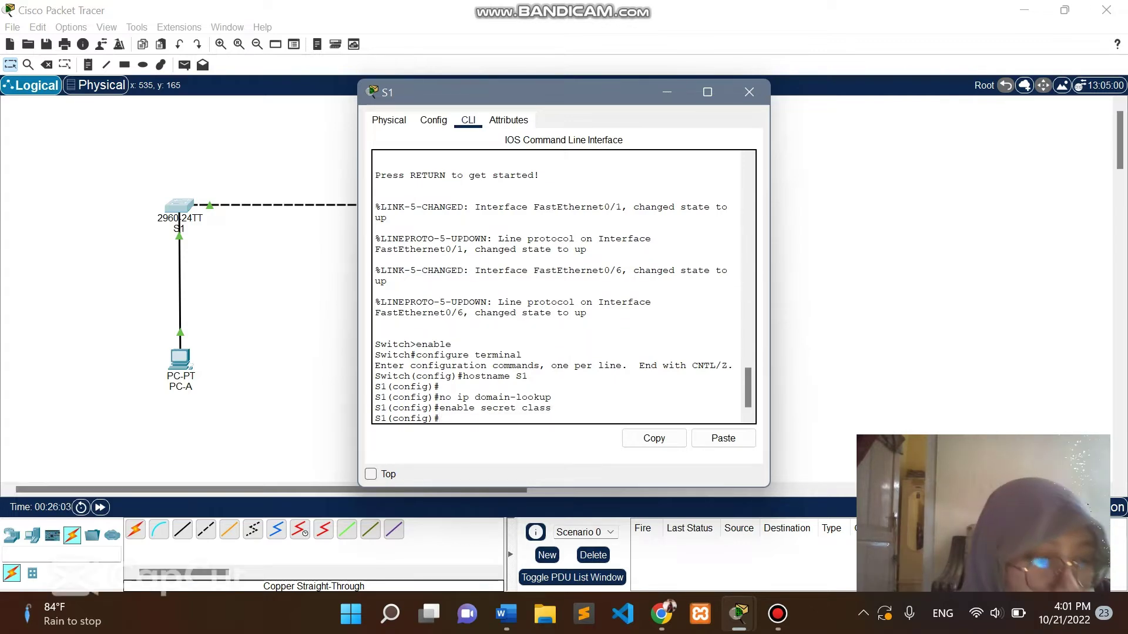
text(line console )
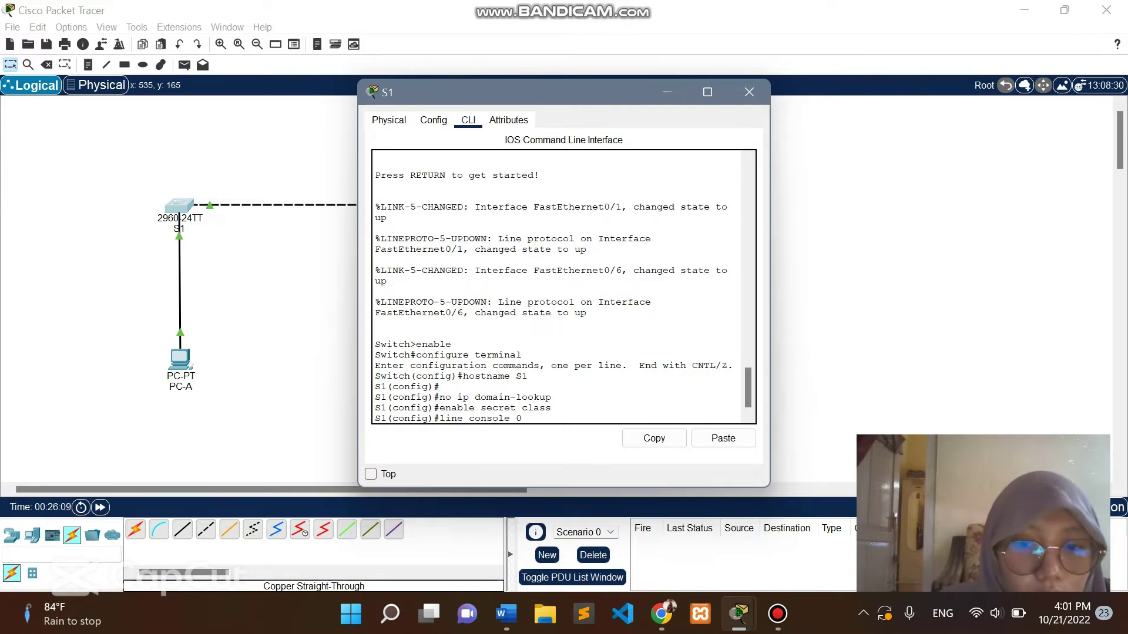
text(0)
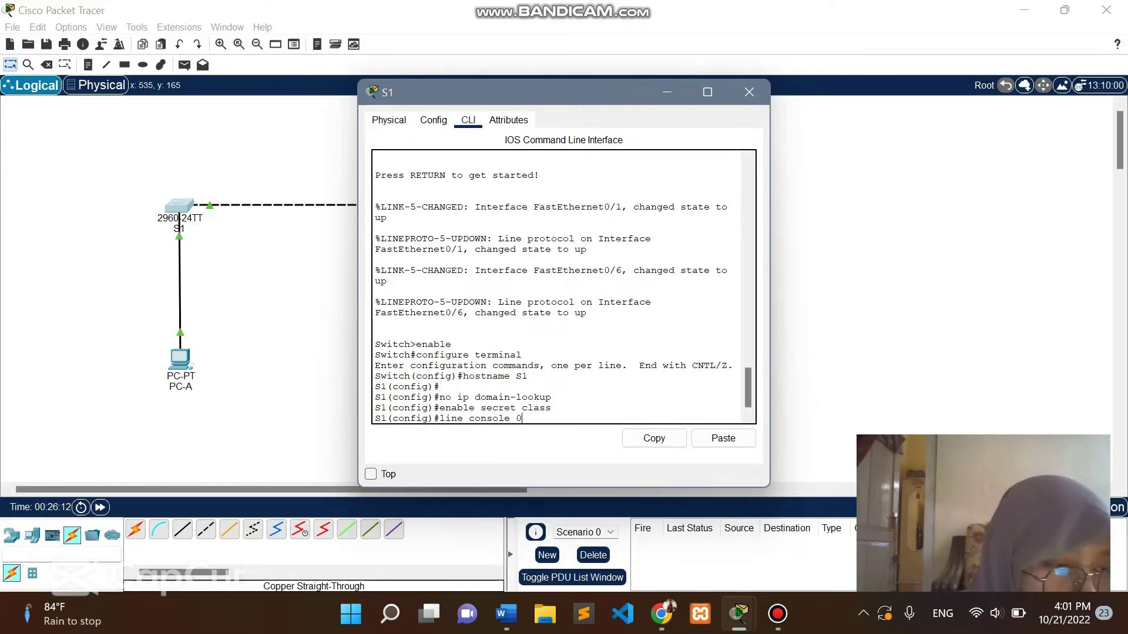
key(Return)
text(passwor)
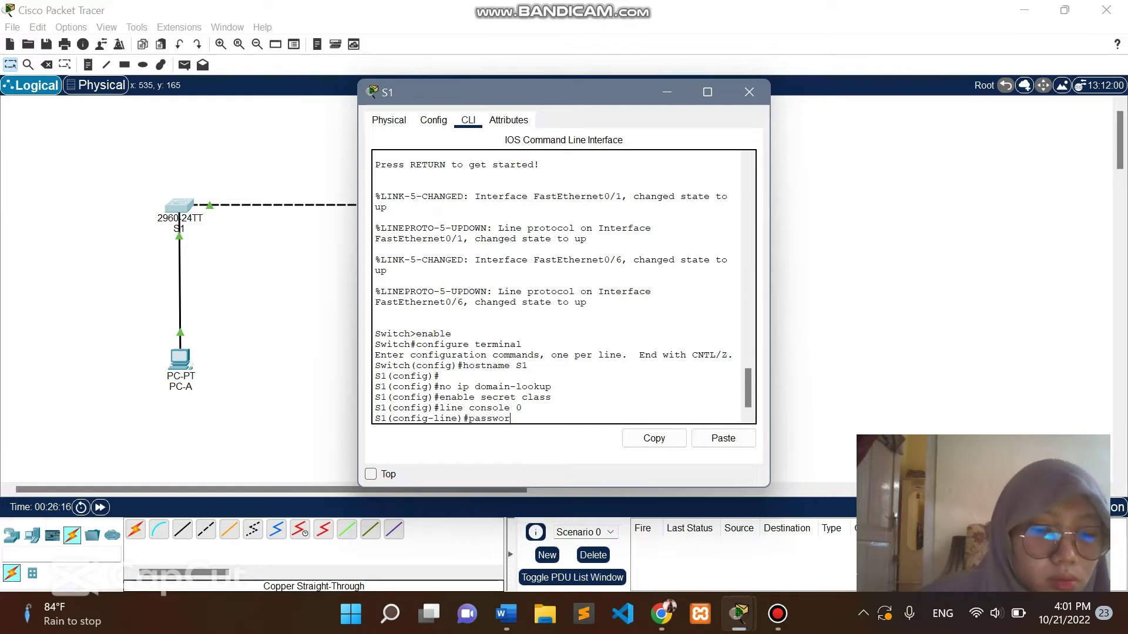
text(d )
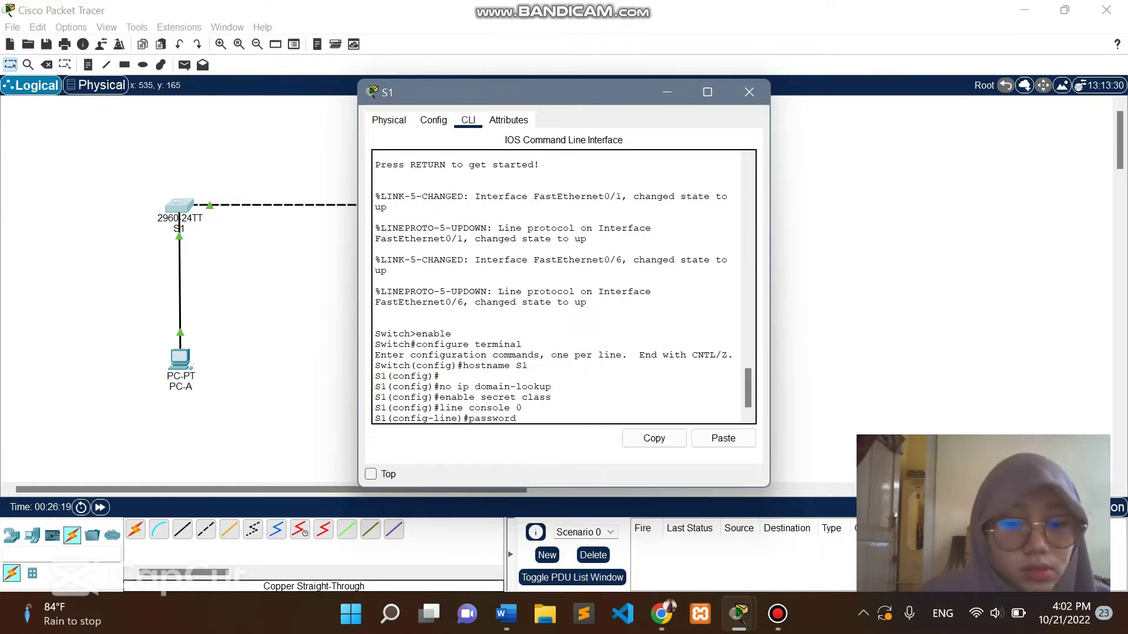
text(cisco)
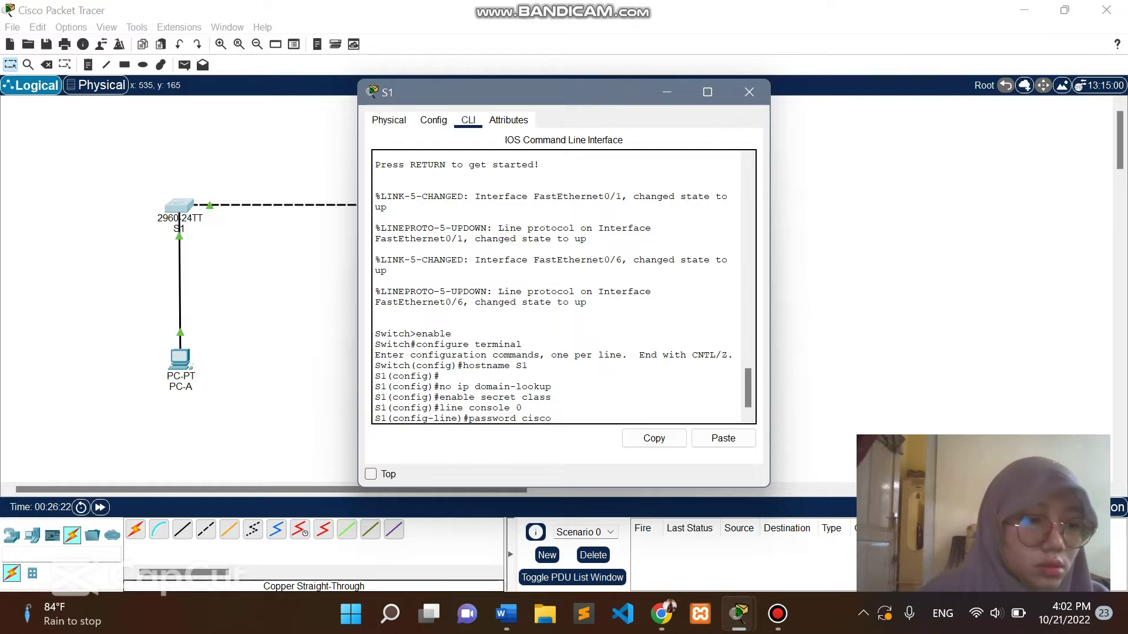
key(Return)
Require login on the console line and exit back to global configuration.
text(login)
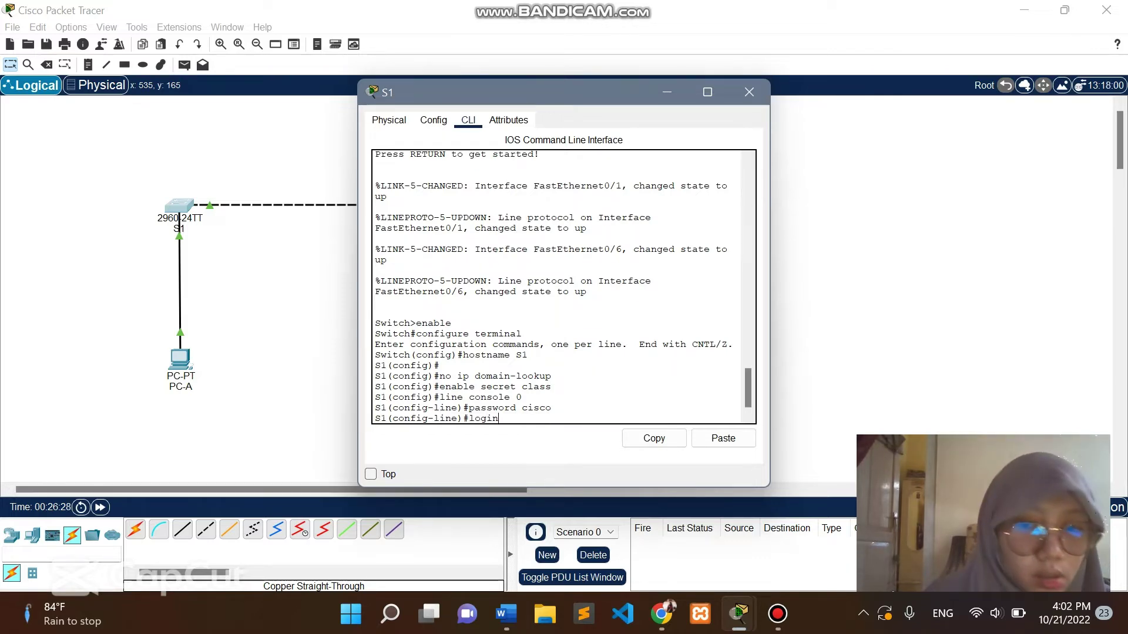
key(Return)
text(ec)
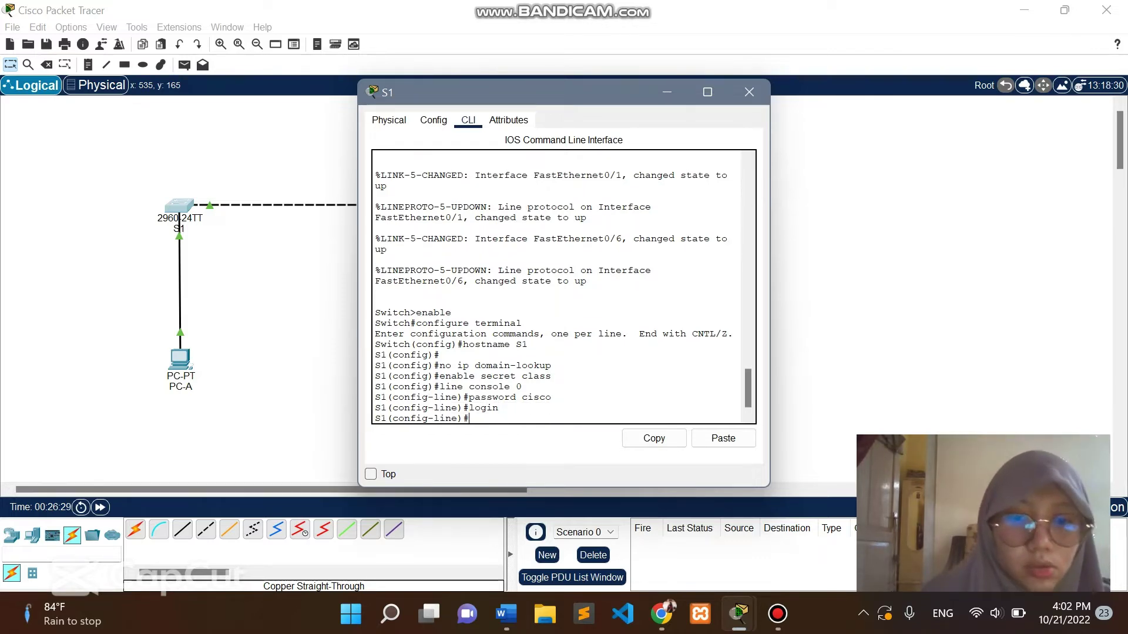
key(BackSpace)
text(xit)
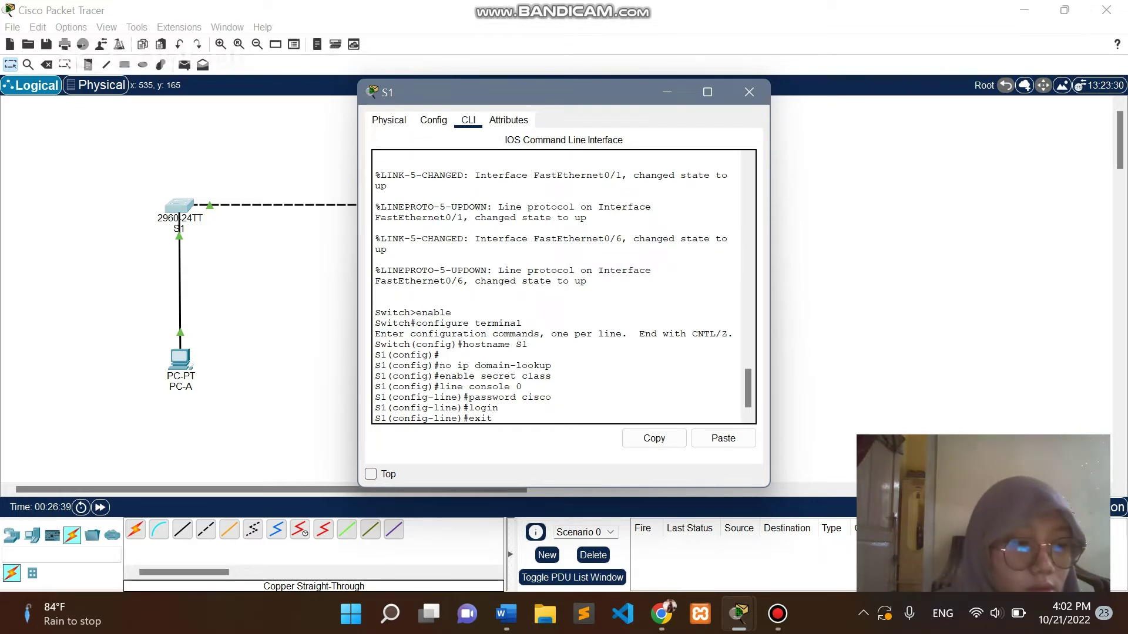
key(Return)
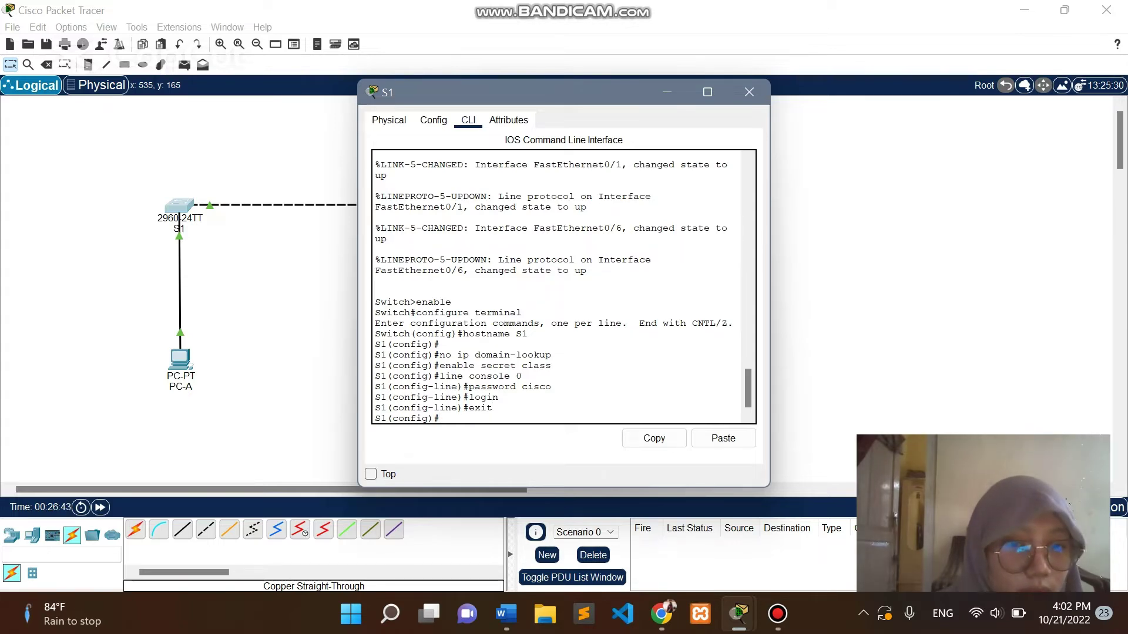
mouse_move(433, 419)
mouse_down()
mouse_move(375, 419)
mouse_move(439, 419)
mouse_up()
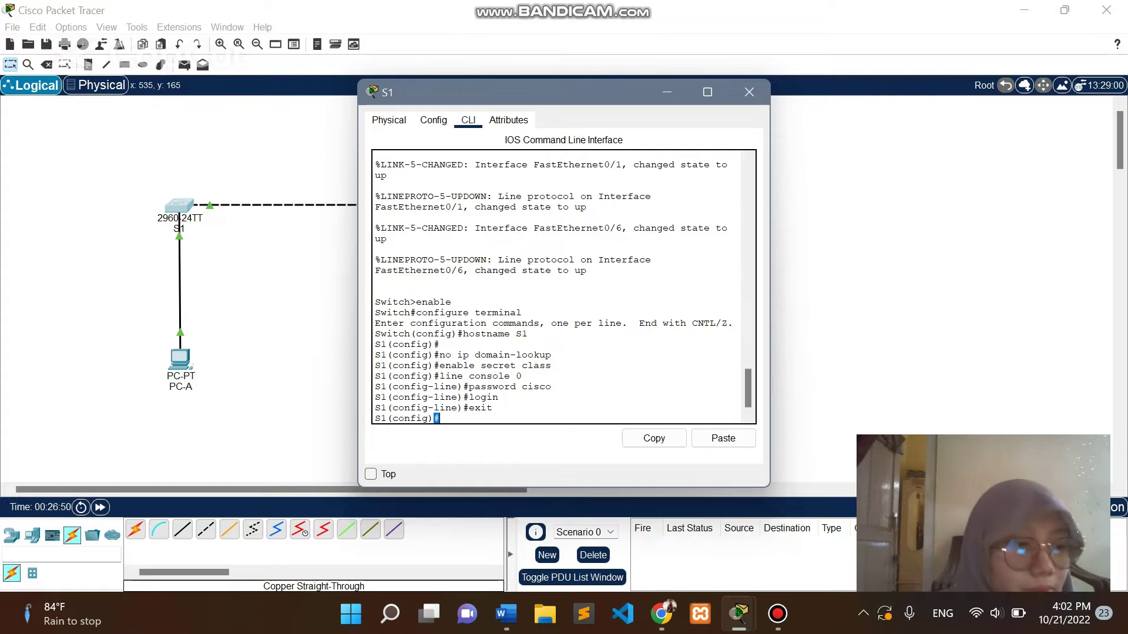
click(636, 561)
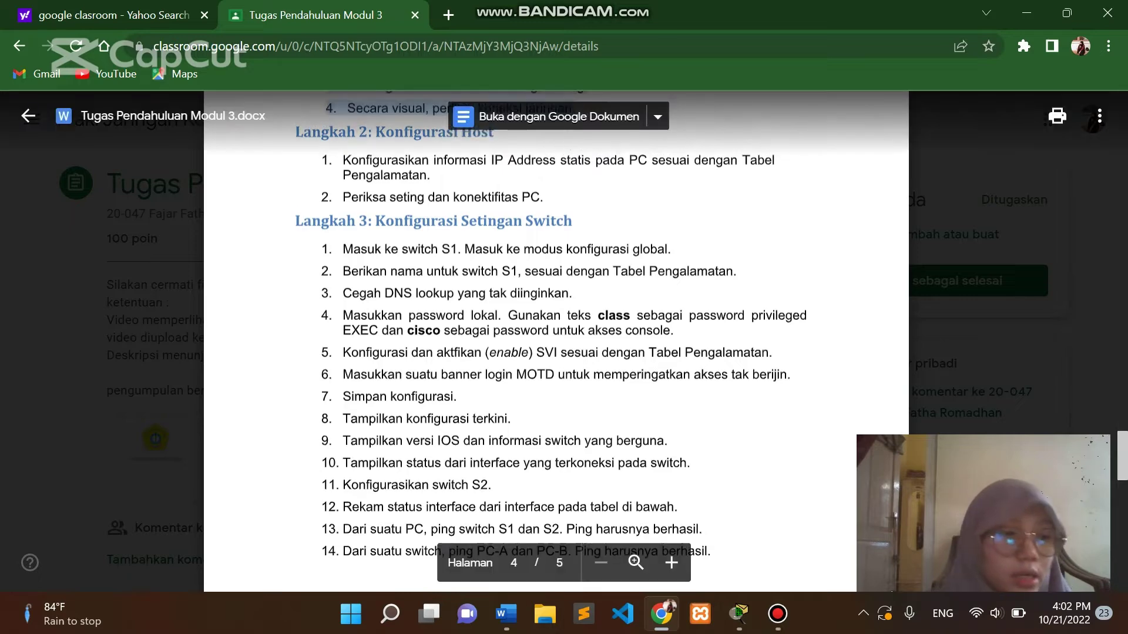
scroll(1056, 113, up, 10)
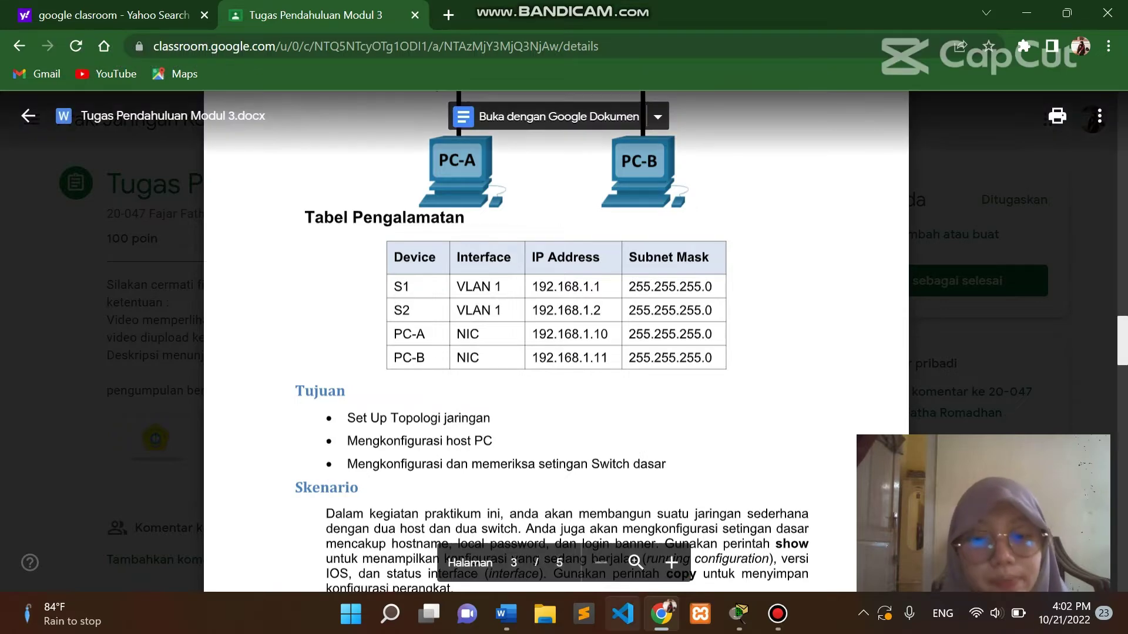
mouse_move(739, 614)
click(623, 529)
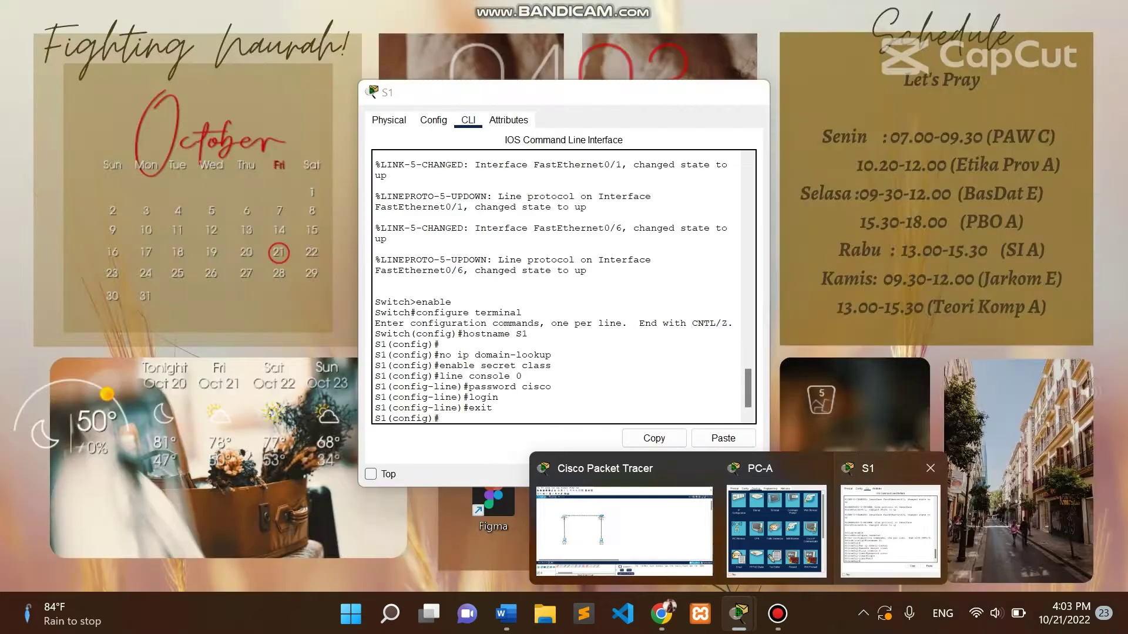
click(890, 528)
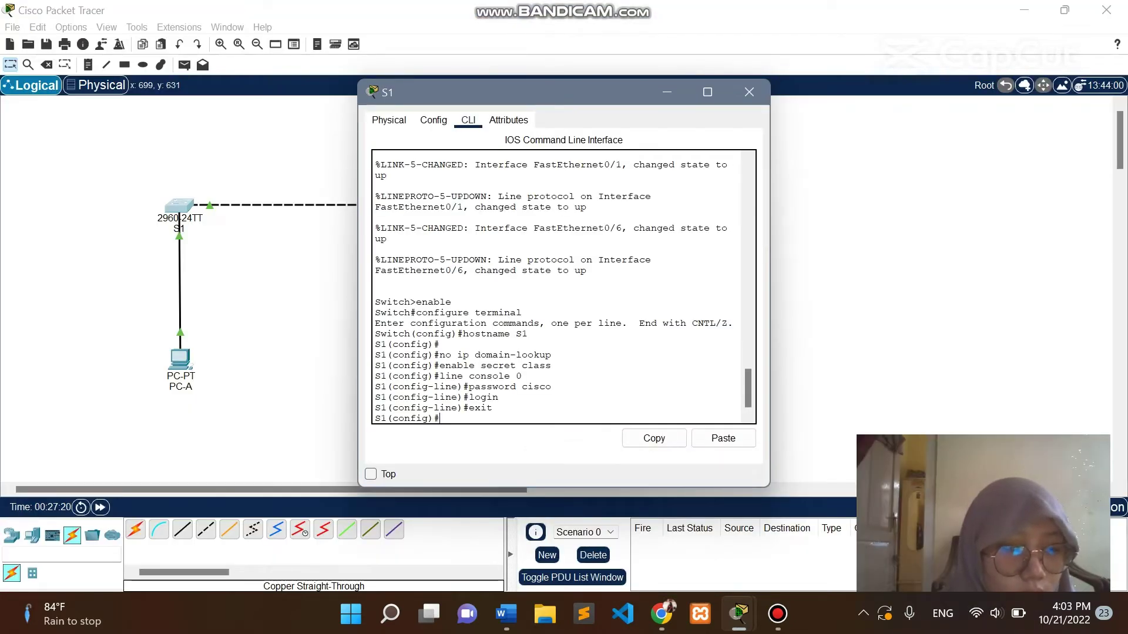
Assign interface Vlan1 the address 192.168.1.1 with mask 255.255.255.0.
text(in)
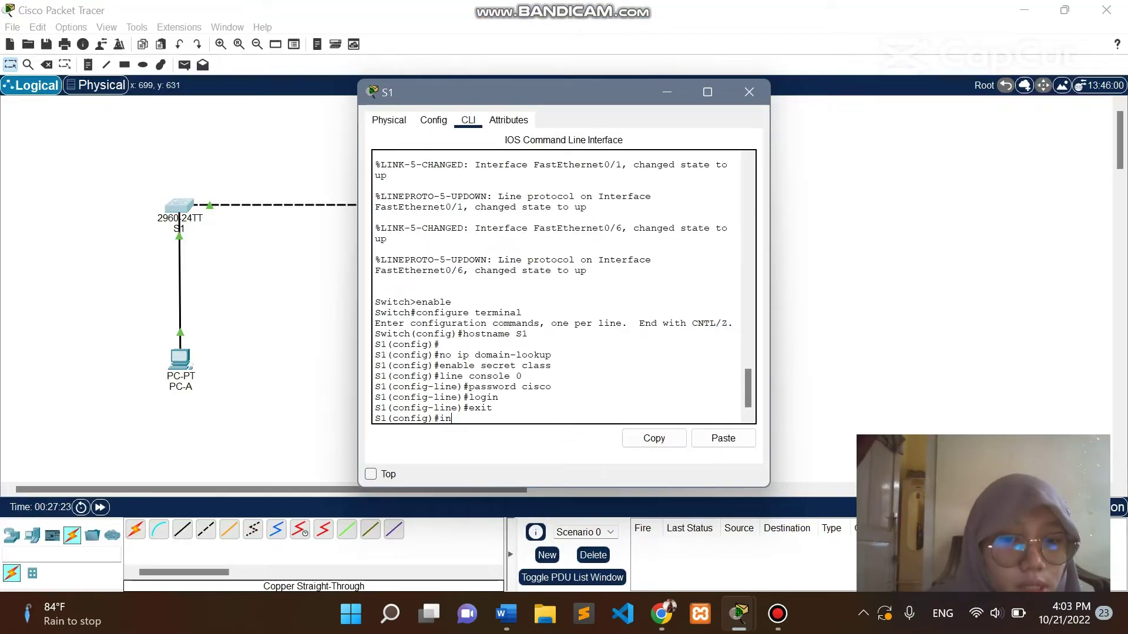
text(terface)
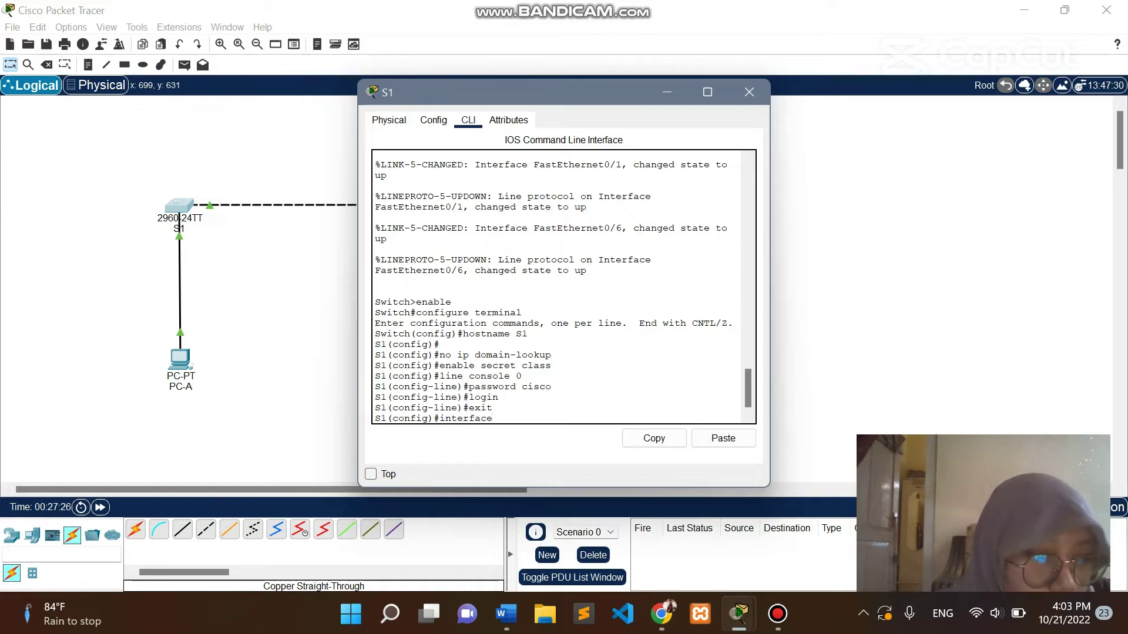
text( vlan1)
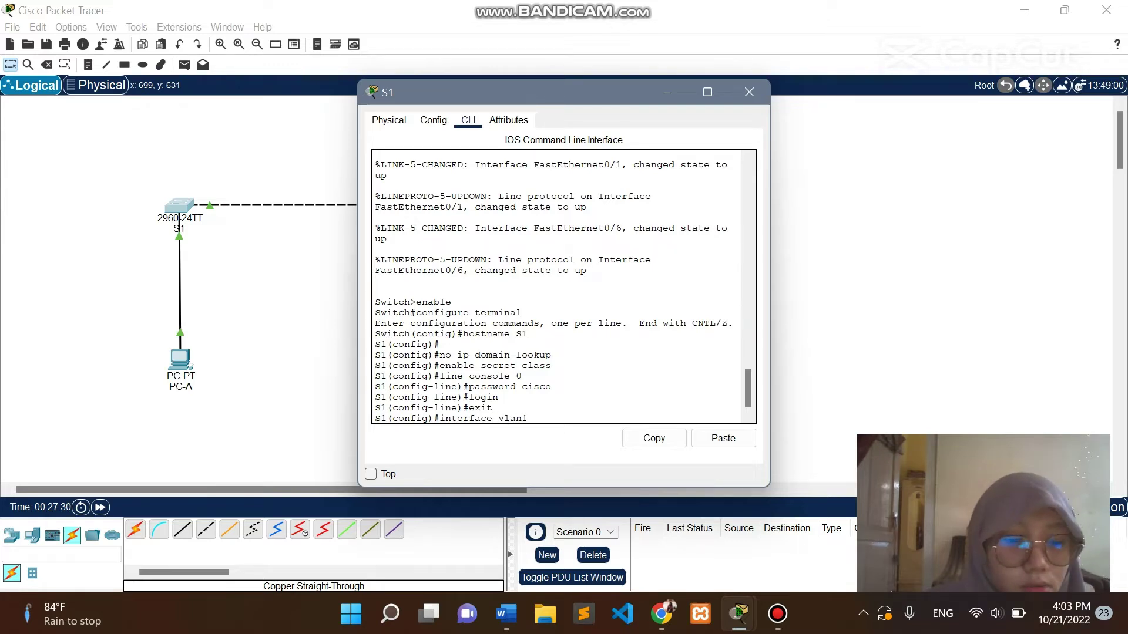
key(Return)
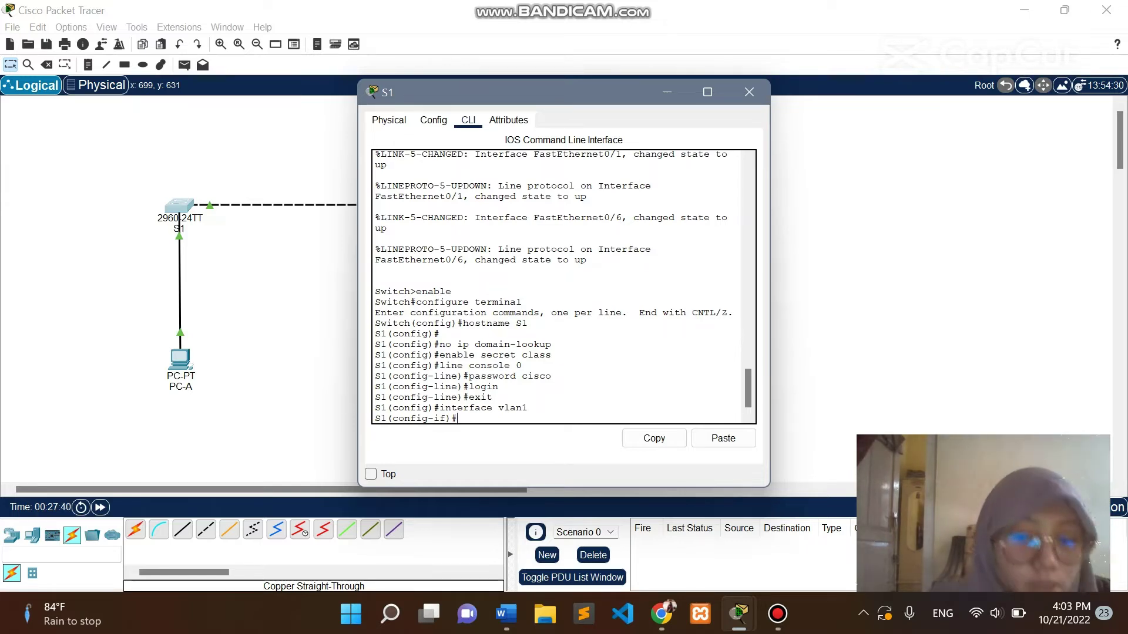
text(ip)
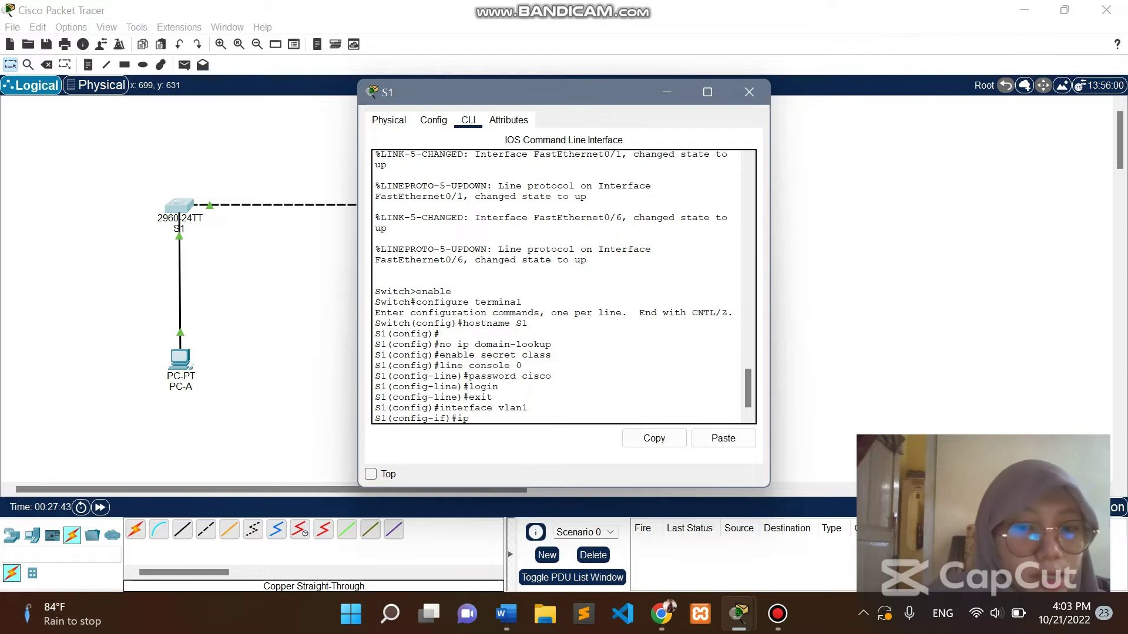
key(BackSpace)
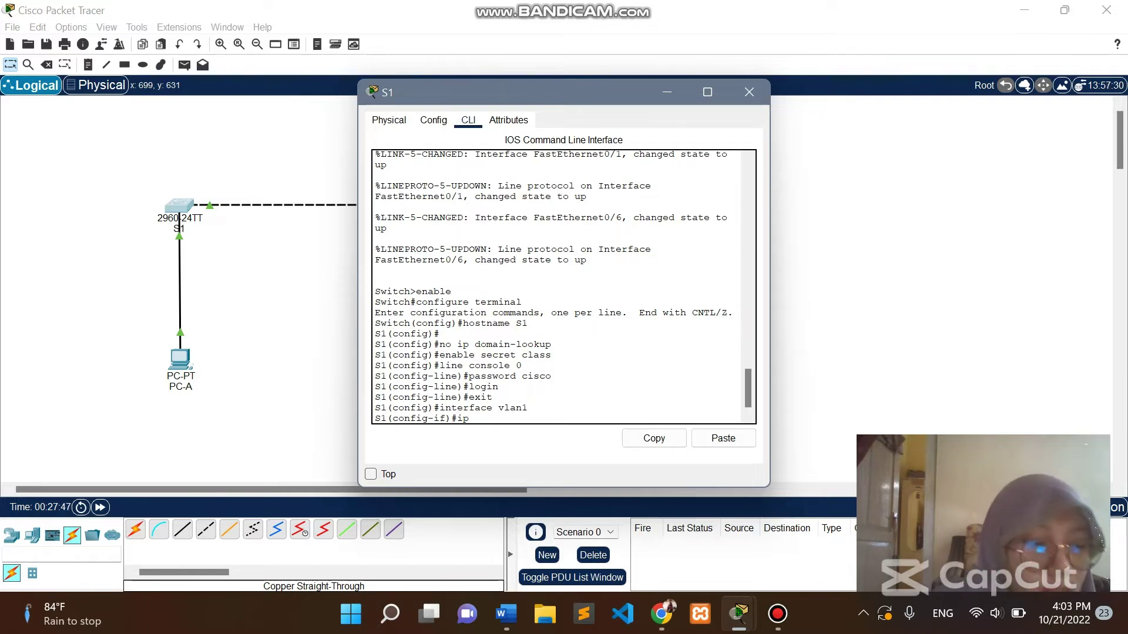
text(addres)
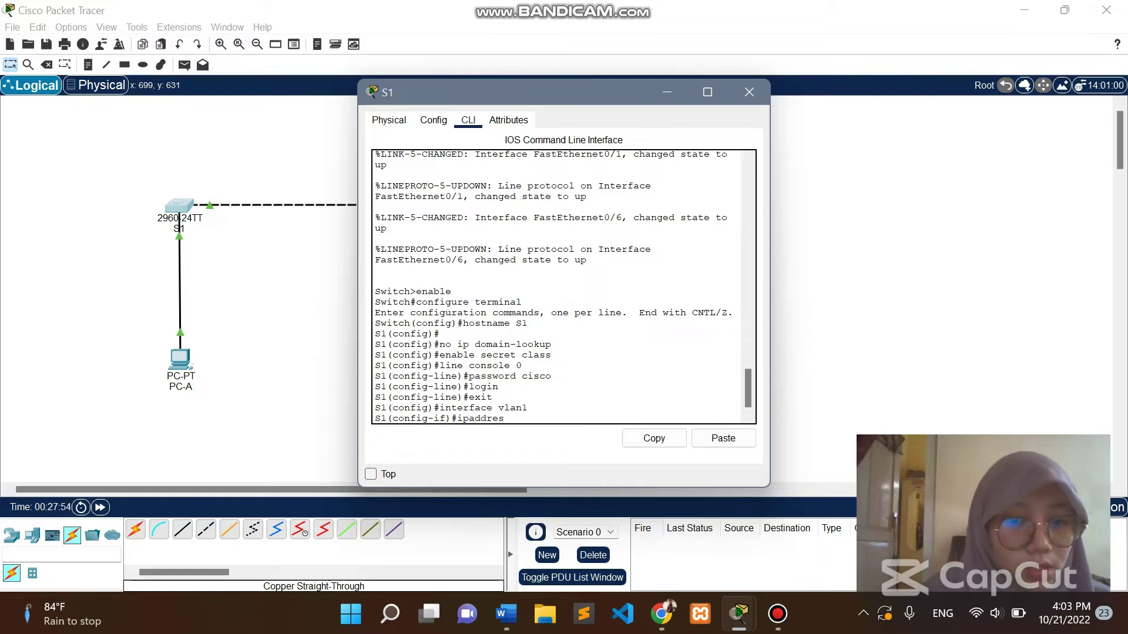
key(BackSpace)
key(BackSpace)
key(BackSpace)
key(BackSpace)
key(BackSpace)
key(BackSpace)
key(BackSpace)
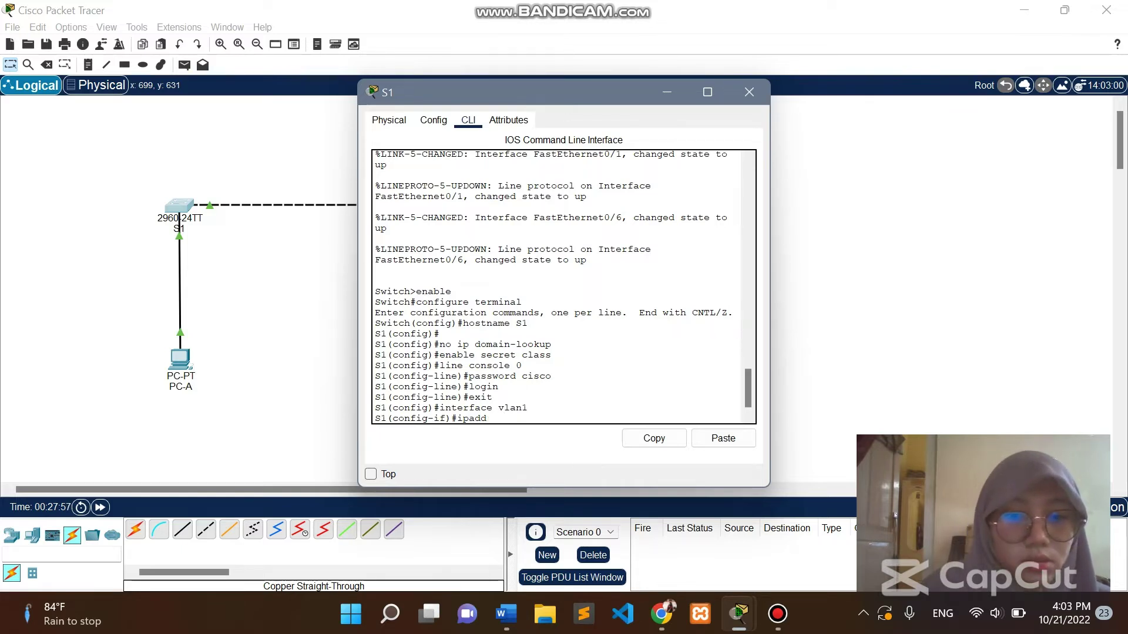
text(addres)
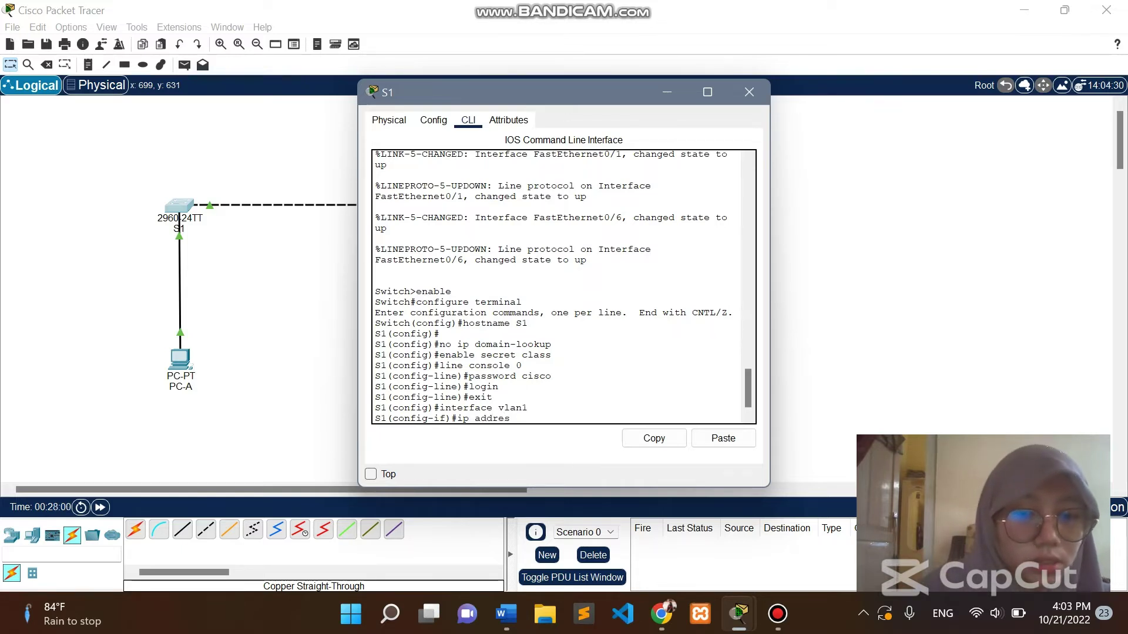
text( 192.1)
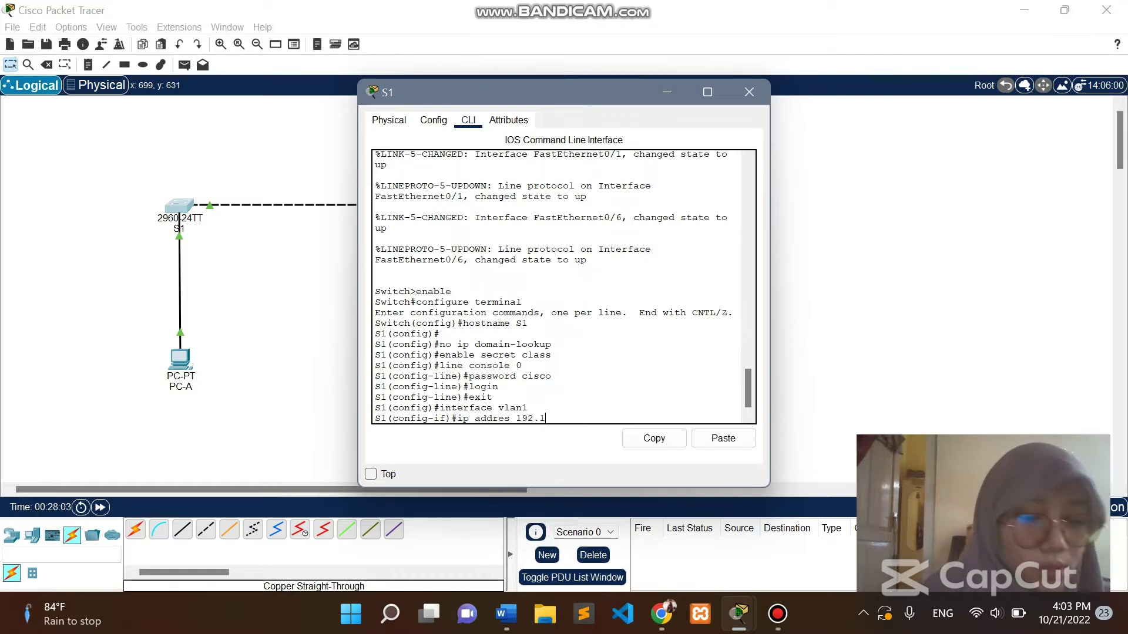
text(68.1.1)
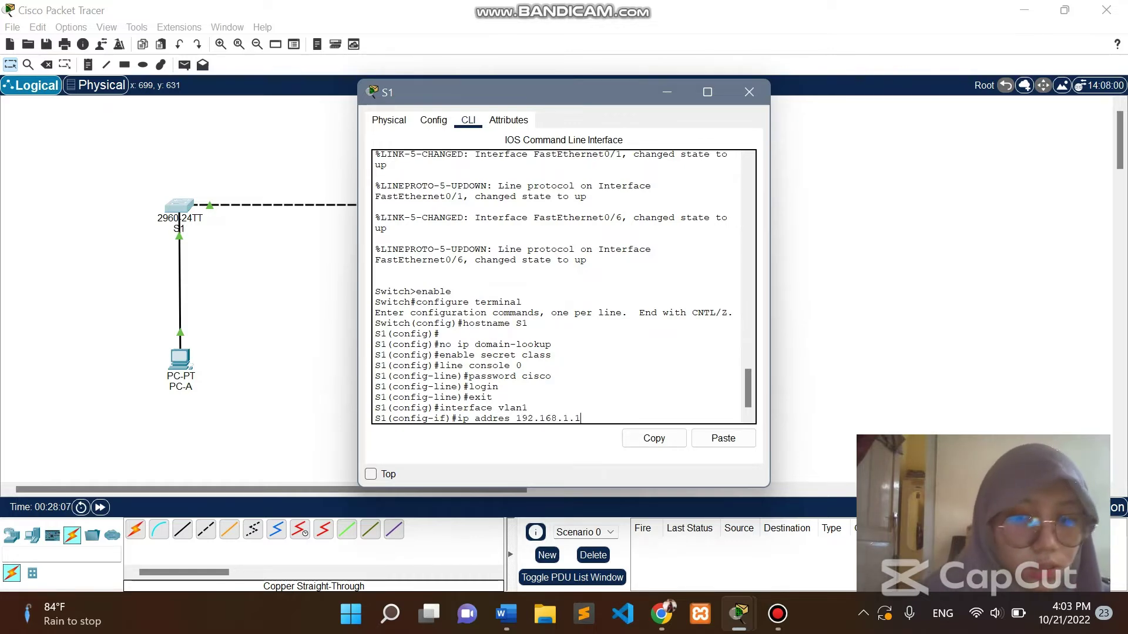
text( 255)
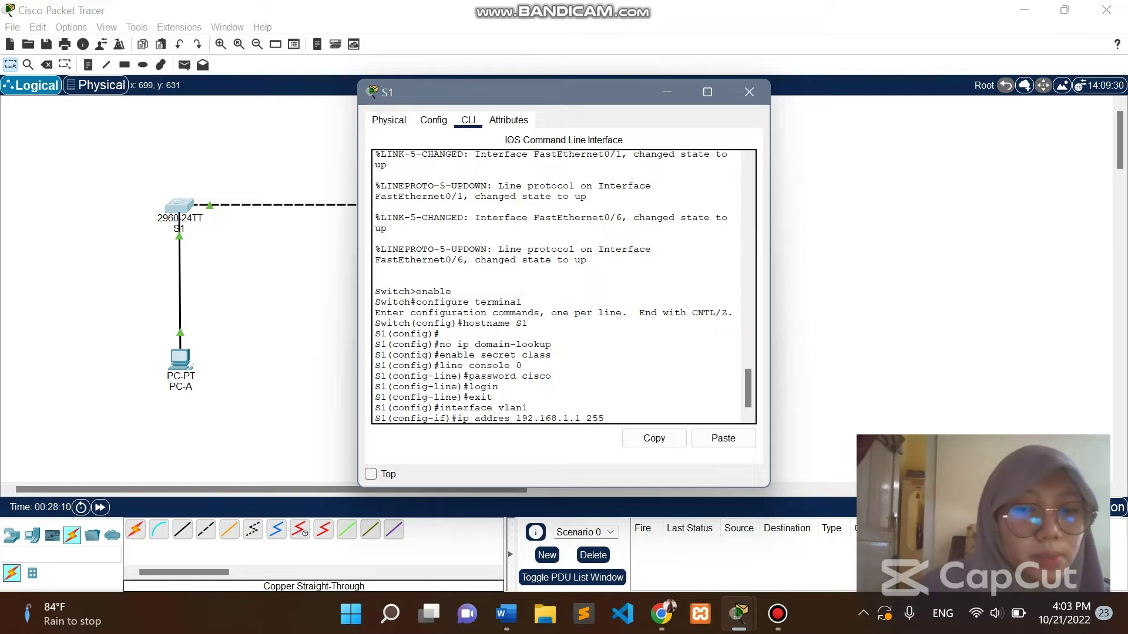
text(.255.255)
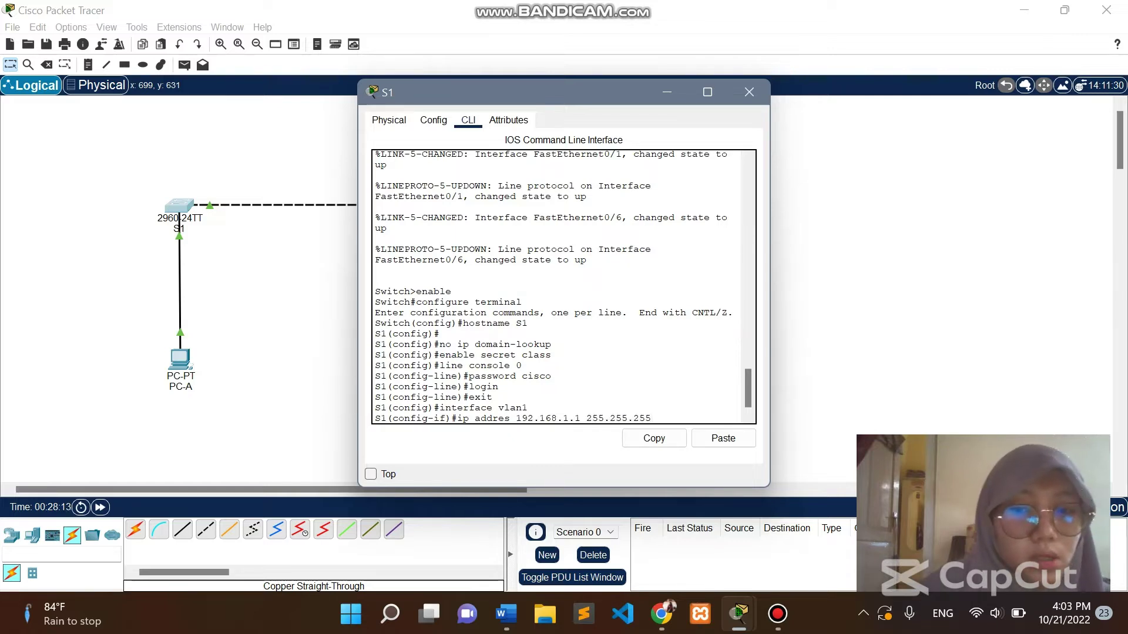
text(.)
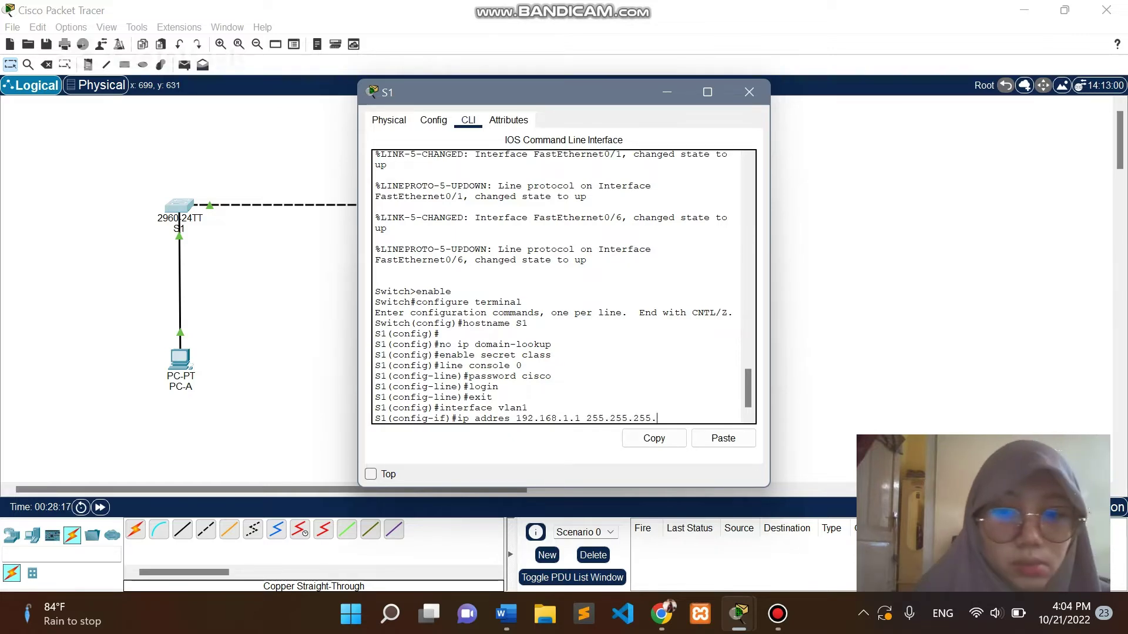
text(0)
key(Return)
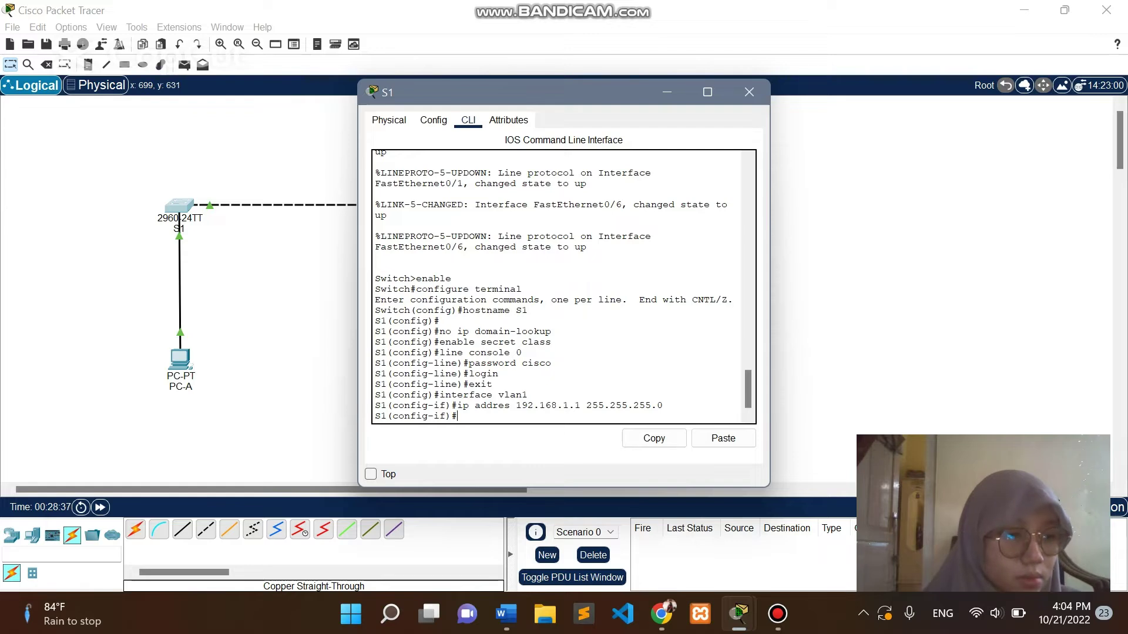
Bring the Vlan1 interface up with 'no shutdown'.
text(n)
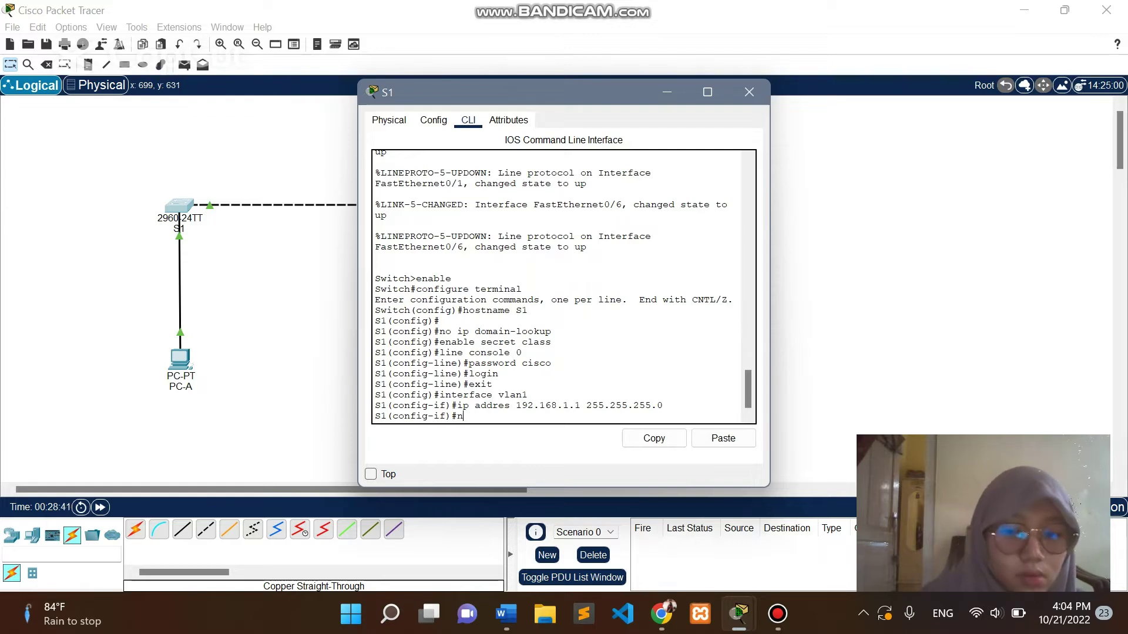
text(o sh)
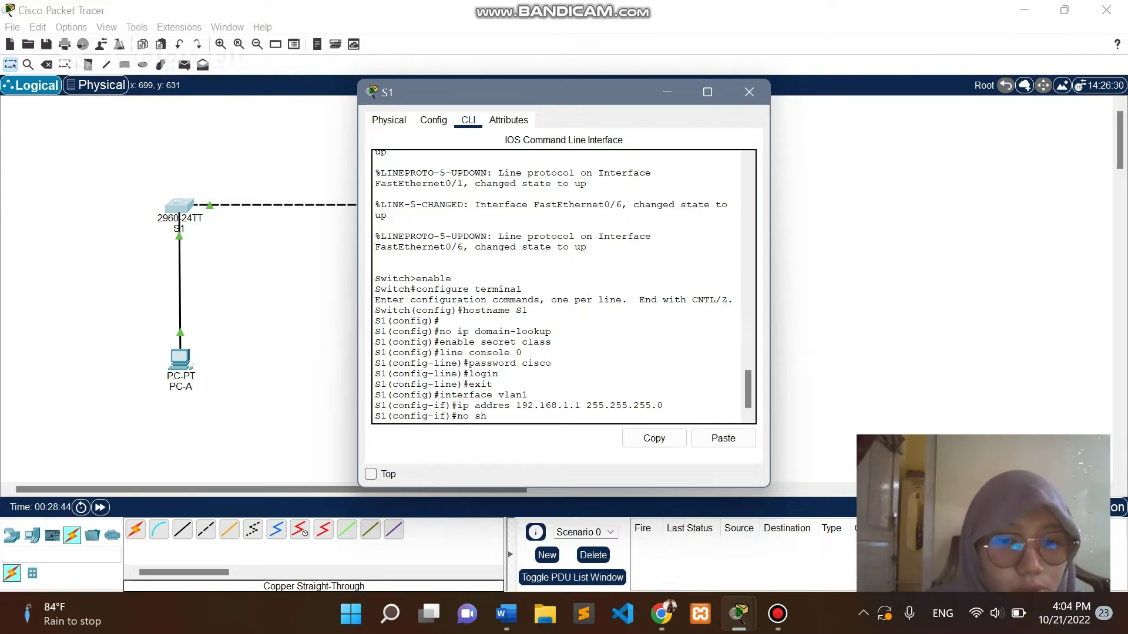
text(utdown)
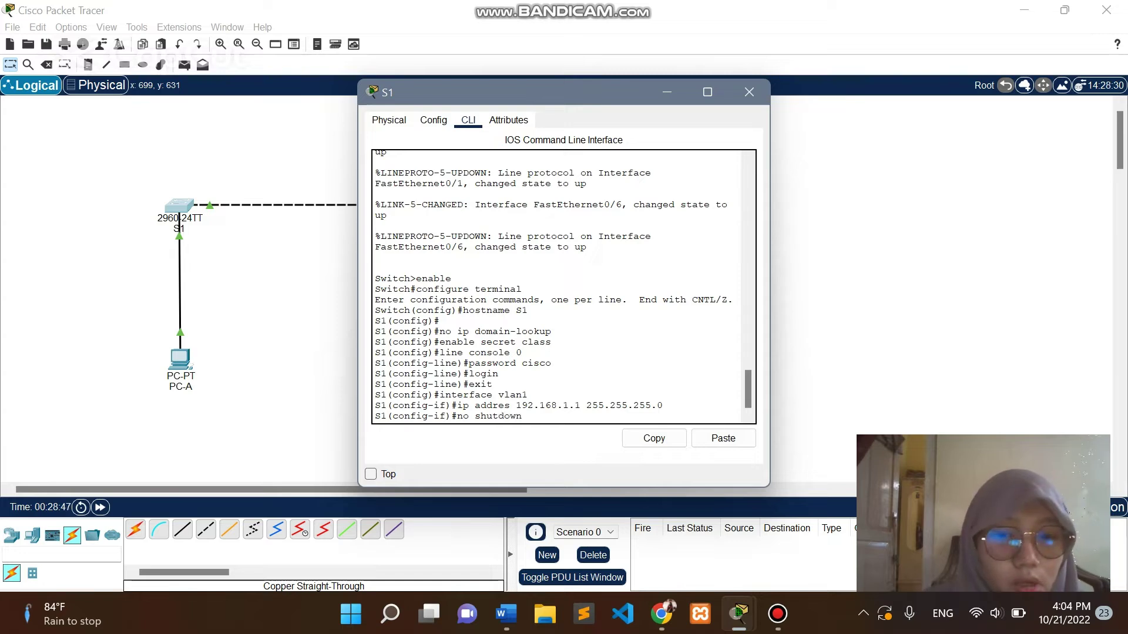
key(Return)
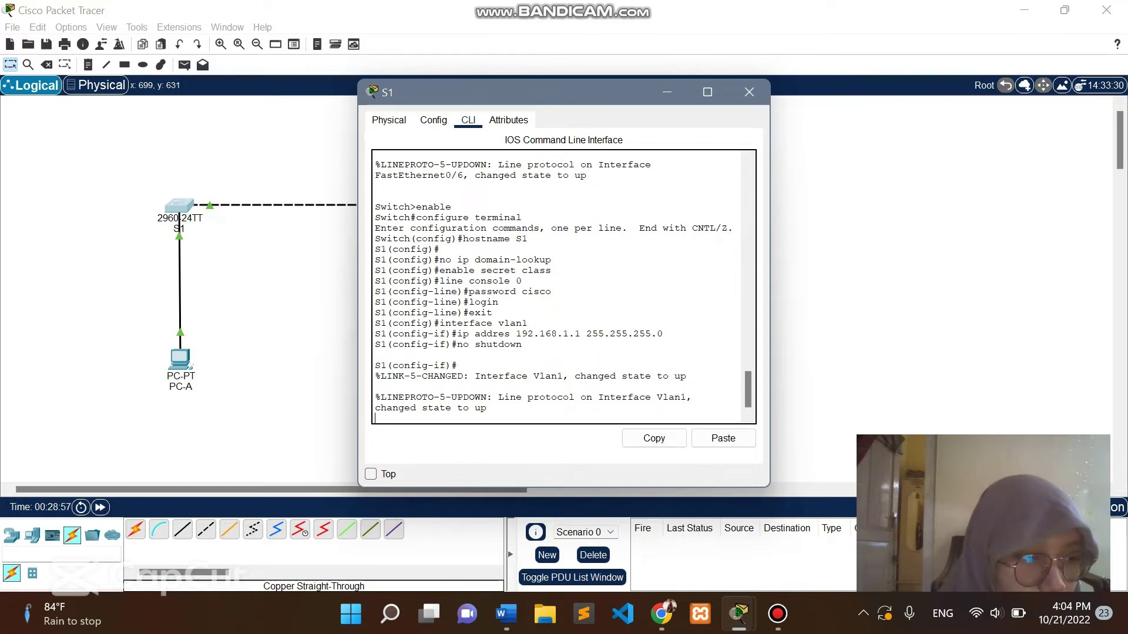
key(Return)
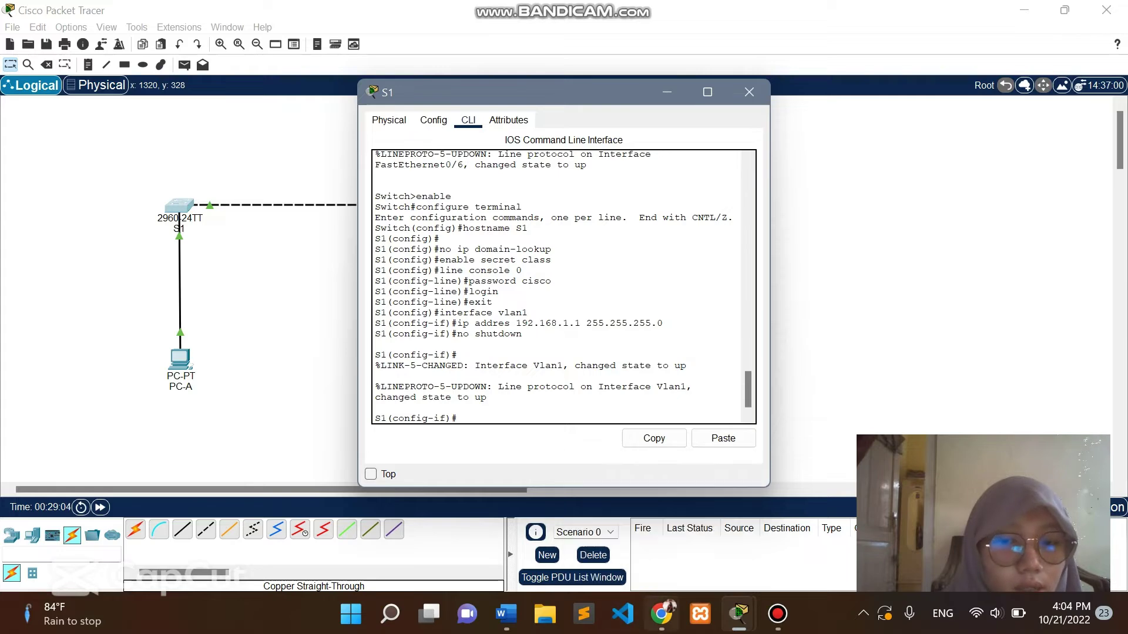
click(661, 613)
Scroll the assignment, then bring S1's console in Packet Tracer back to the front.
scroll(555, 341, down, 10)
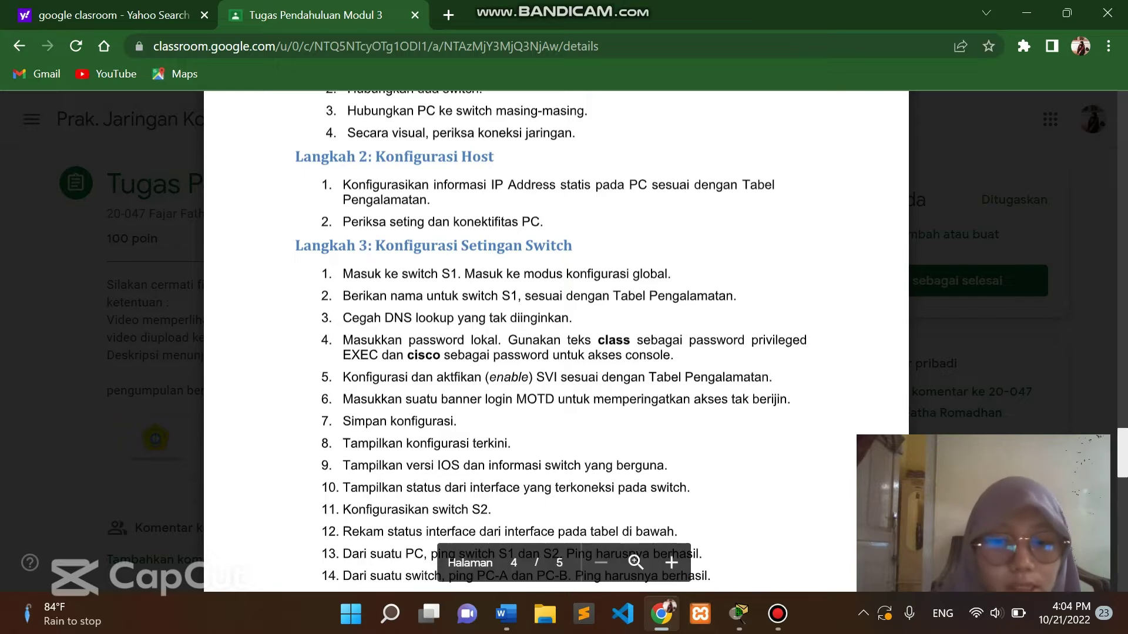
click(621, 567)
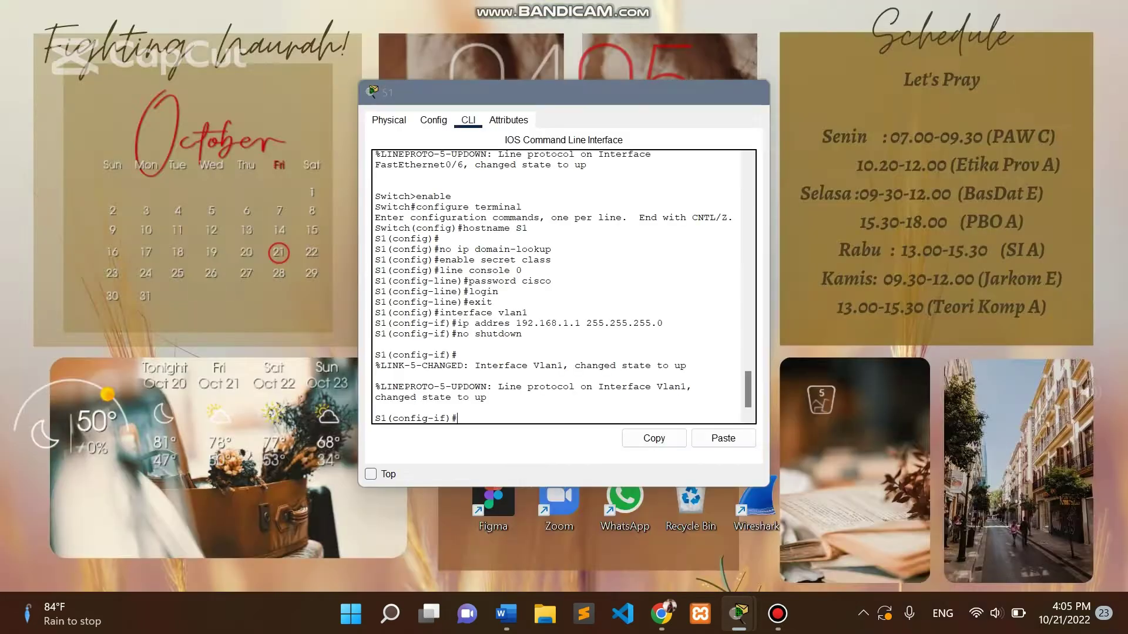
click(925, 532)
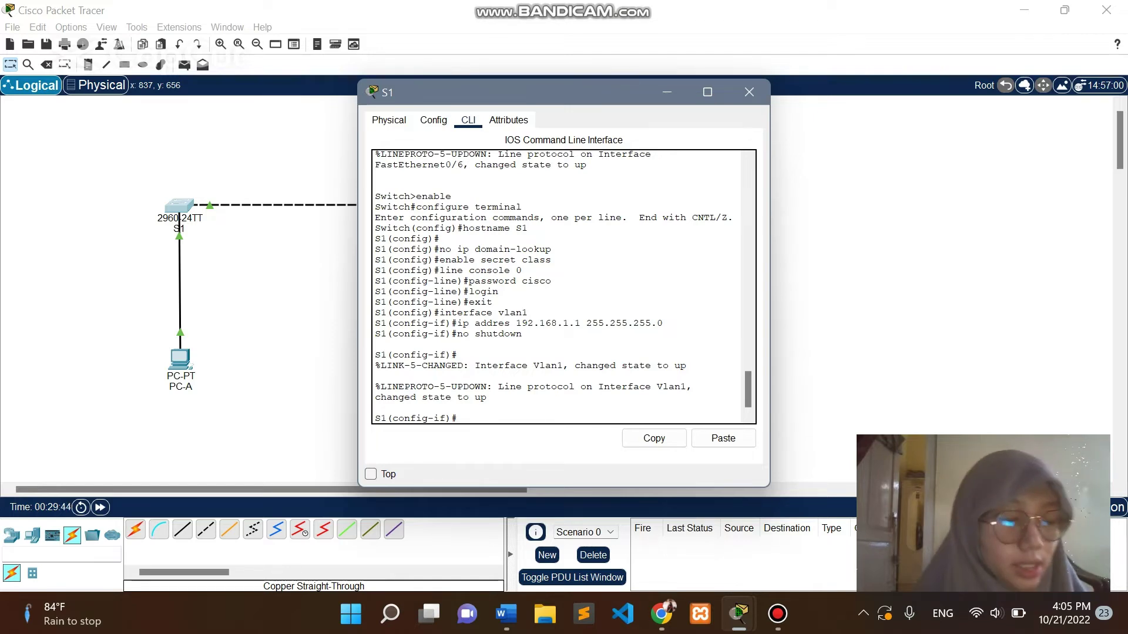
Set S1's MOTD banner to 'KOMPUTER TIDAK MEMILIKI AKSES' using $ delimiters.
text(banner)
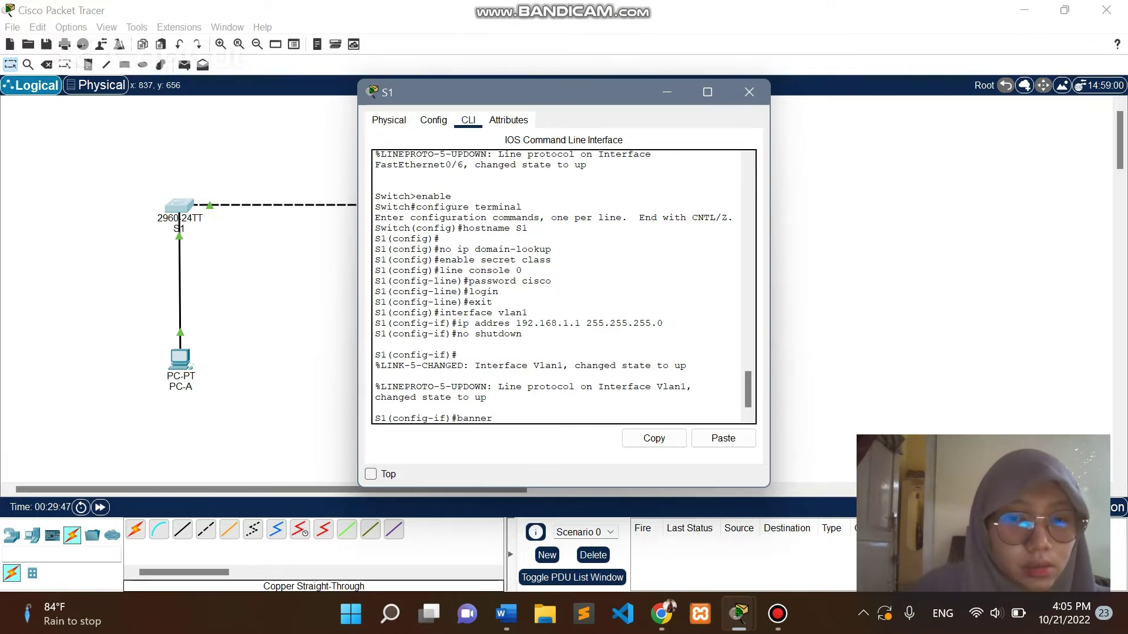
text( motd)
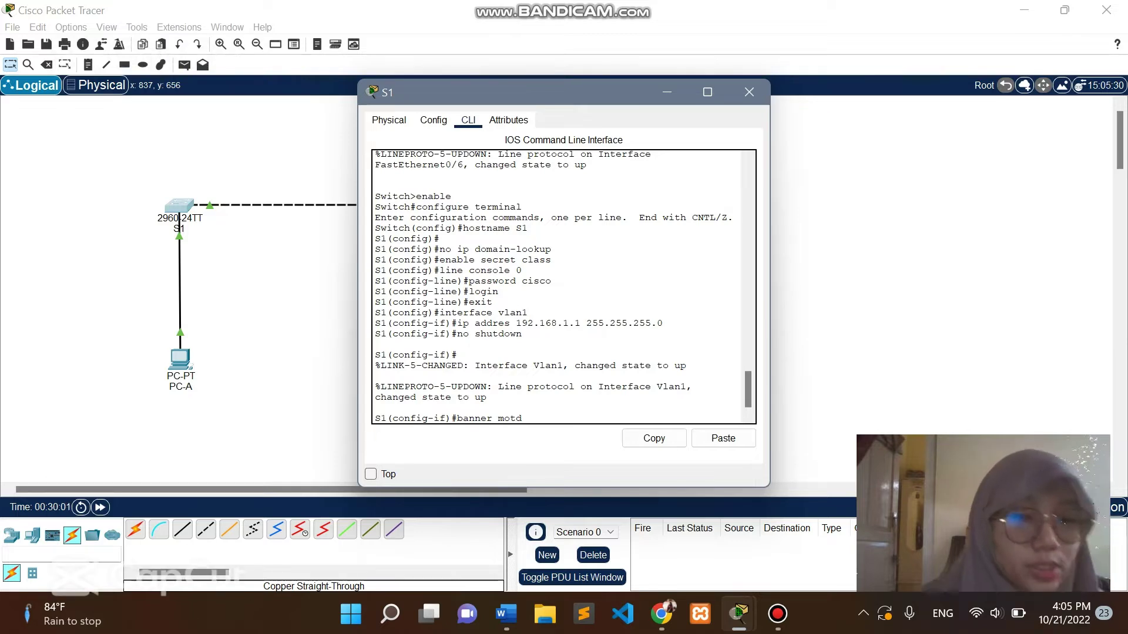
text($)
key(Caps_Lock)
text(KO)
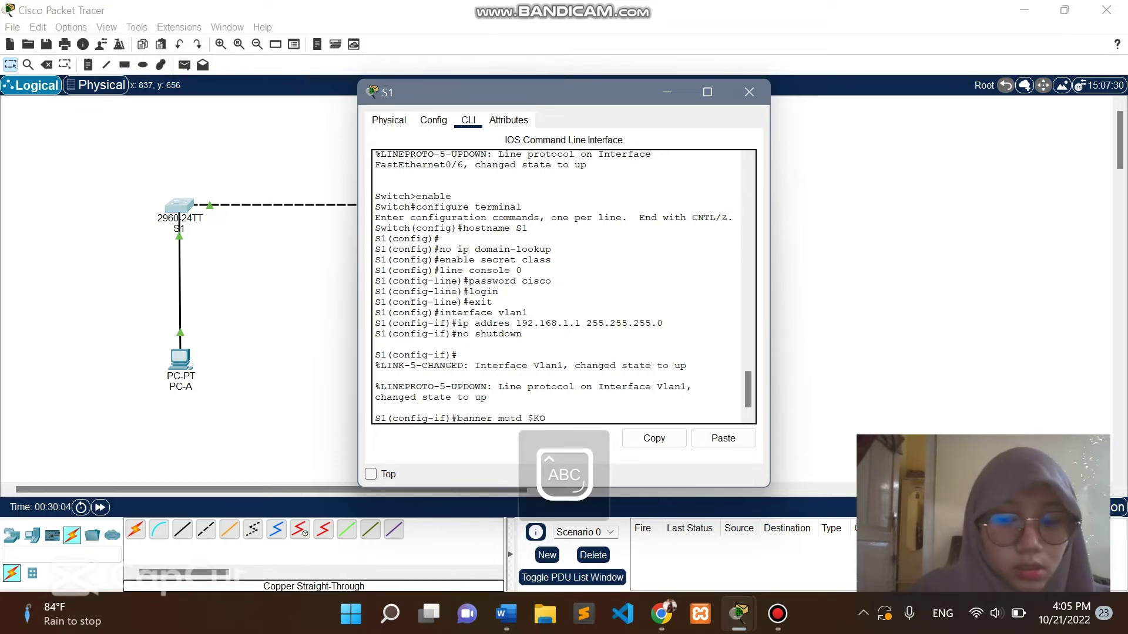
text(MPUTER TIDA)
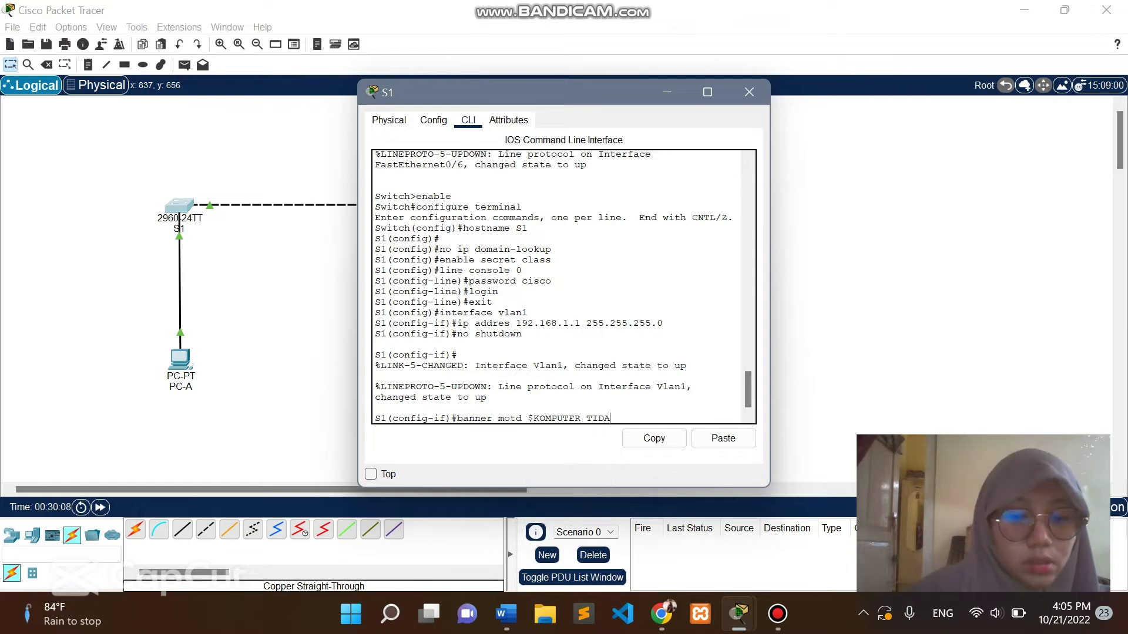
text(K MEMEL)
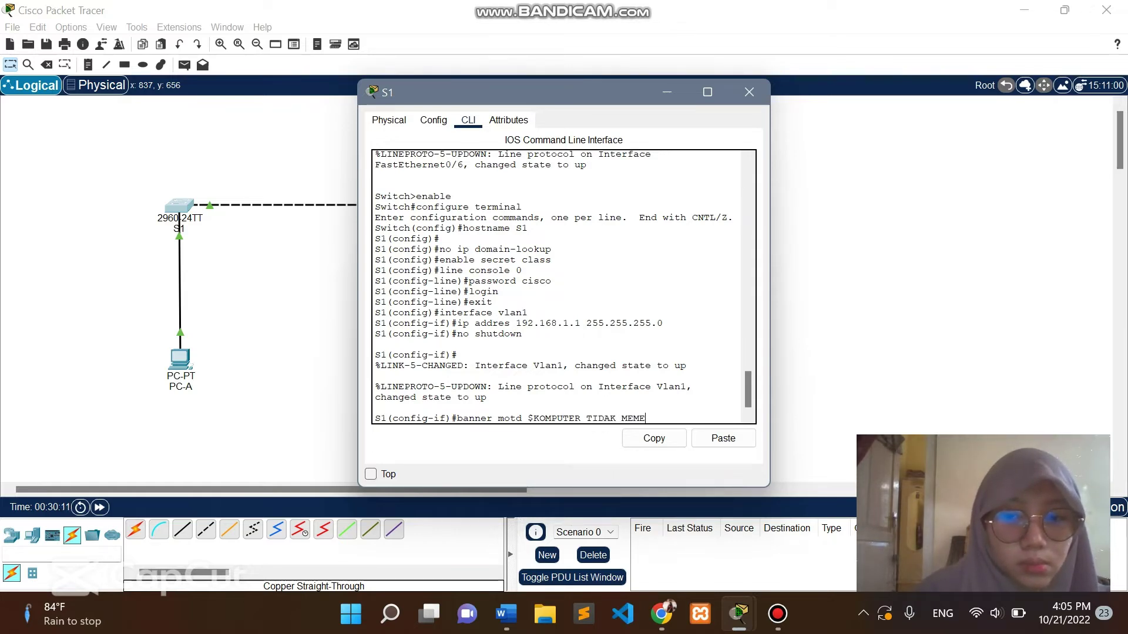
key(BackSpace)
key(BackSpace)
text(ILIKI)
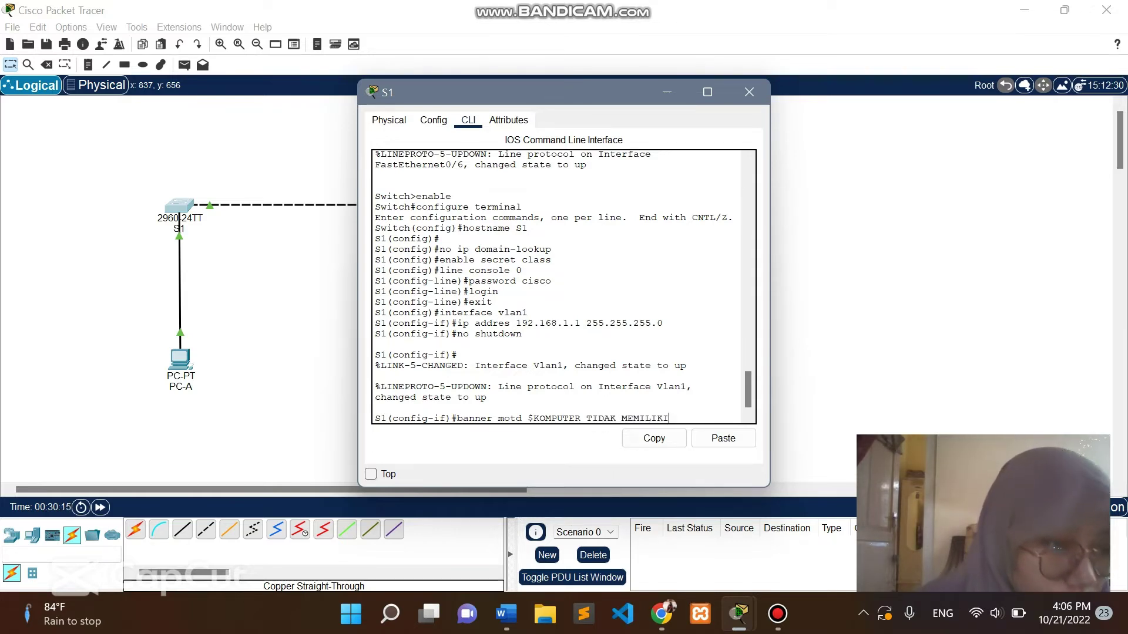
text( AKSES)
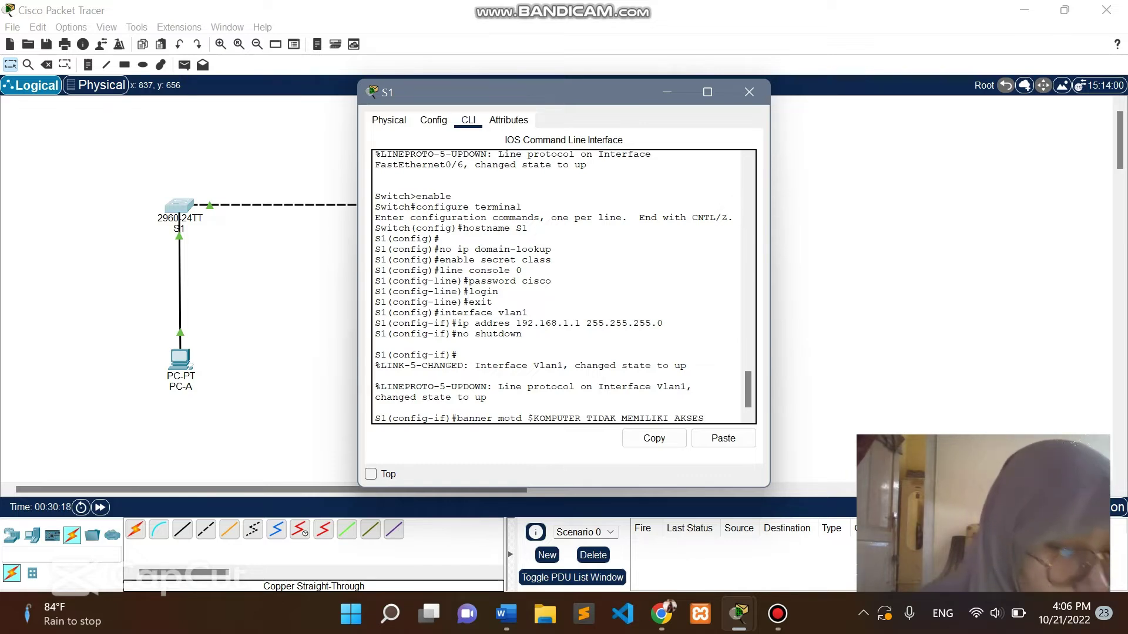
text($)
key(Return)
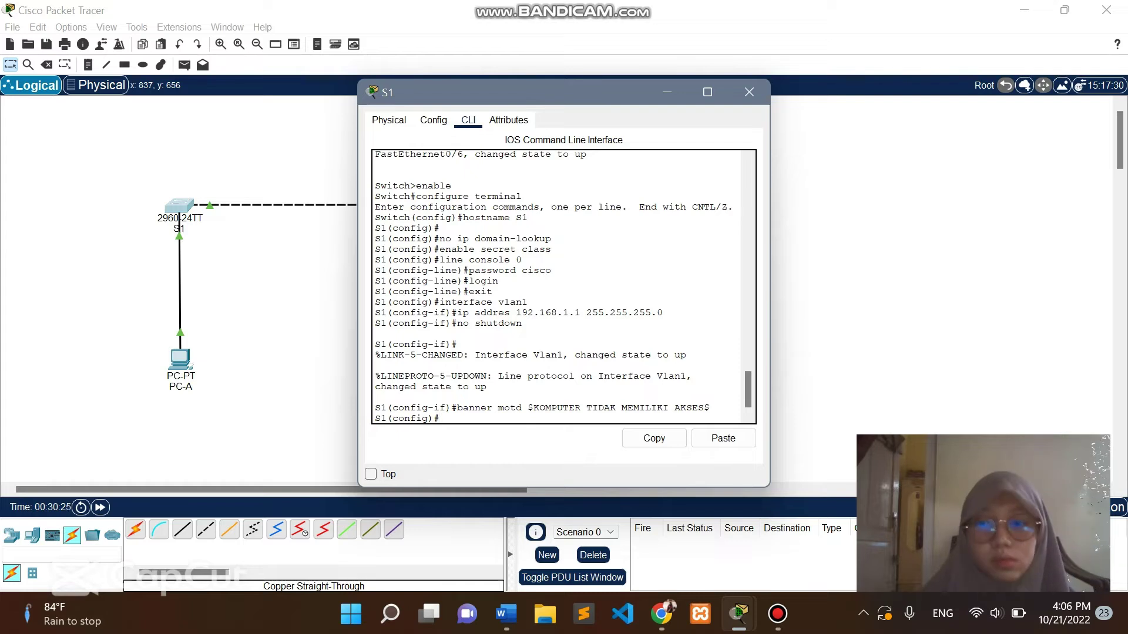
Exit global configuration mode back to the S1# prompt.
text(EX)
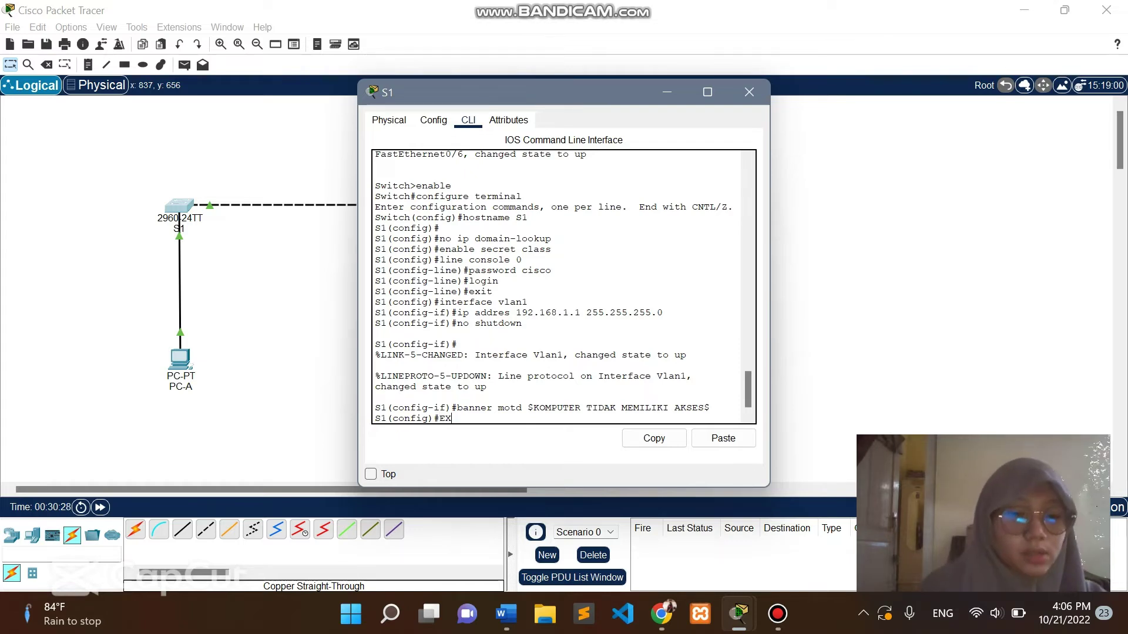
text(IT)
key(BackSpace)
key(BackSpace)
key(BackSpace)
key(BackSpace)
key(Caps_Lock)
text(rx)
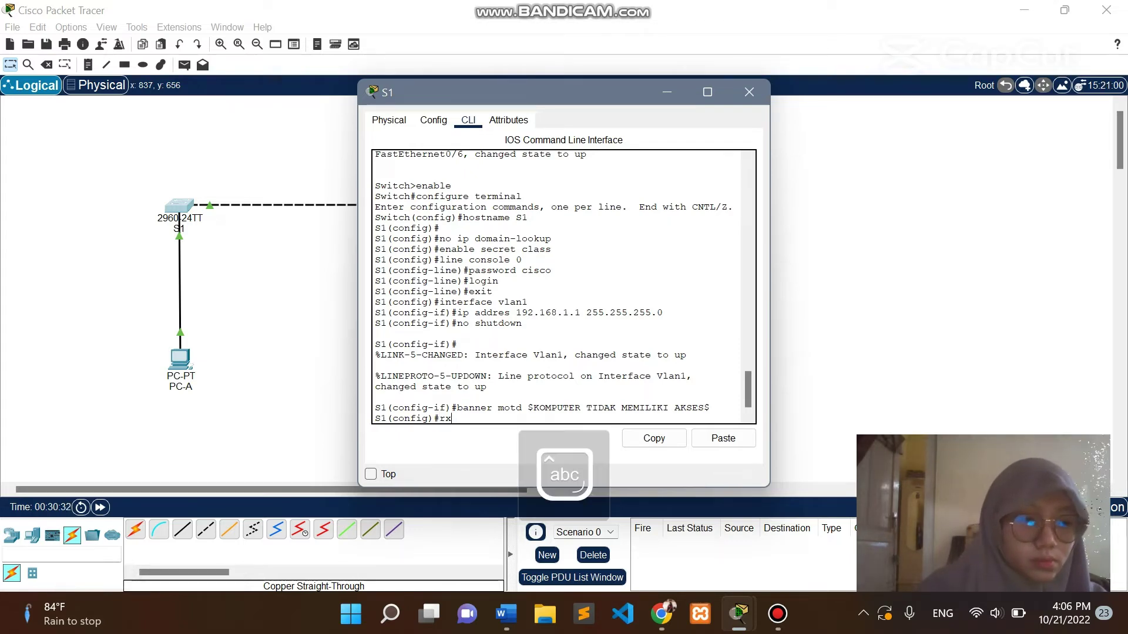
text(i)
key(BackSpace)
key(BackSpace)
key(BackSpace)
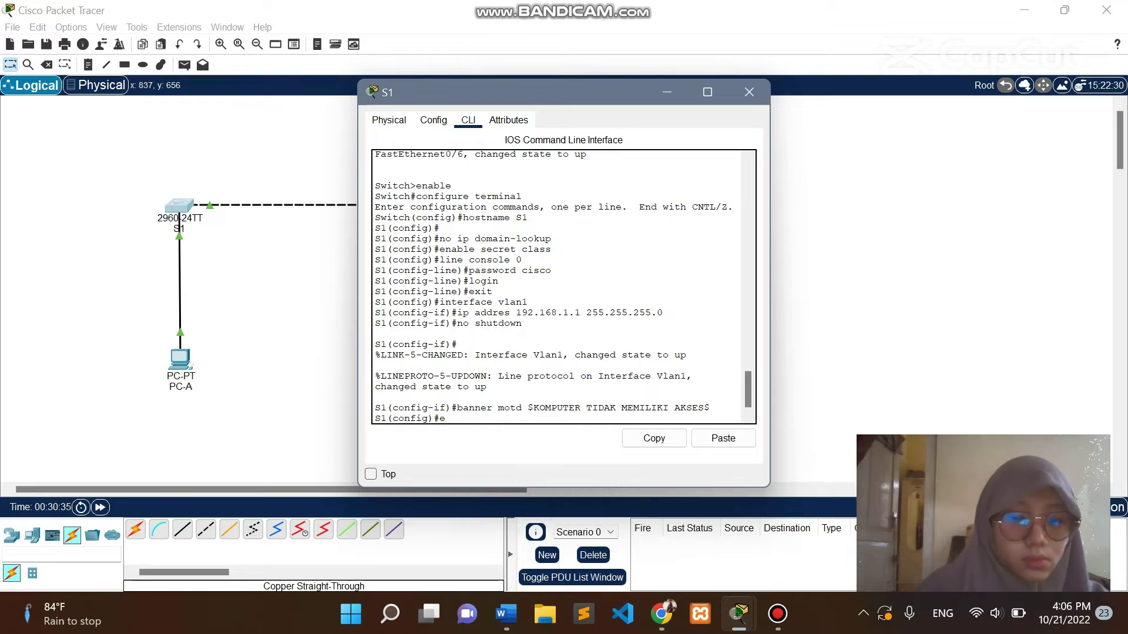
text(exit)
key(Return)
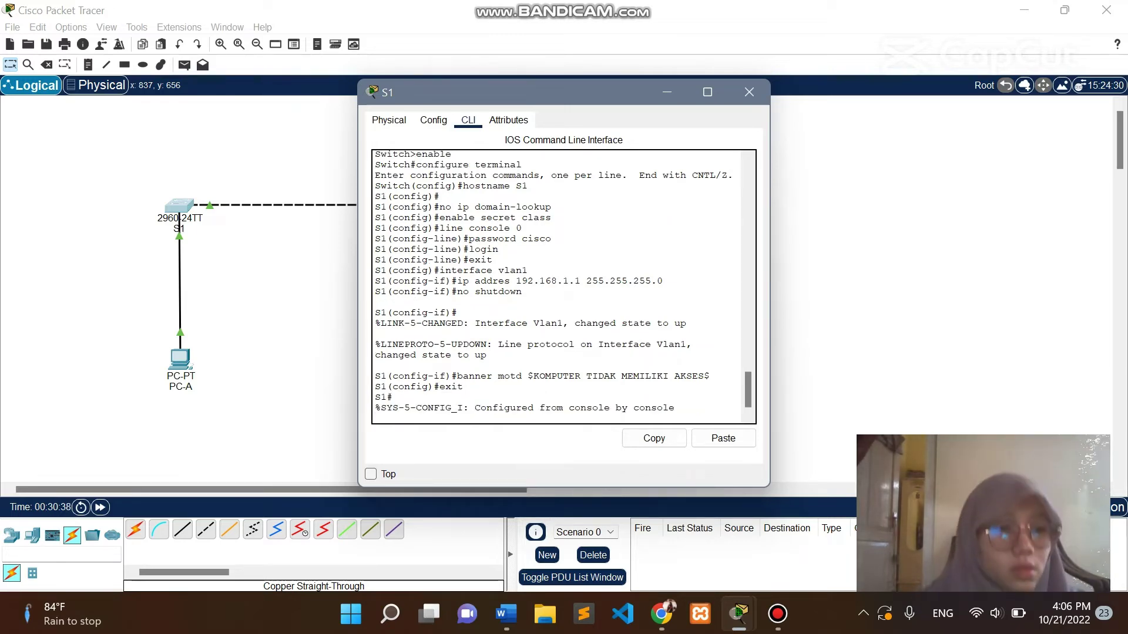
Check the assignment instructions in Chrome and return to S1's console.
mouse_move(661, 614)
click(660, 532)
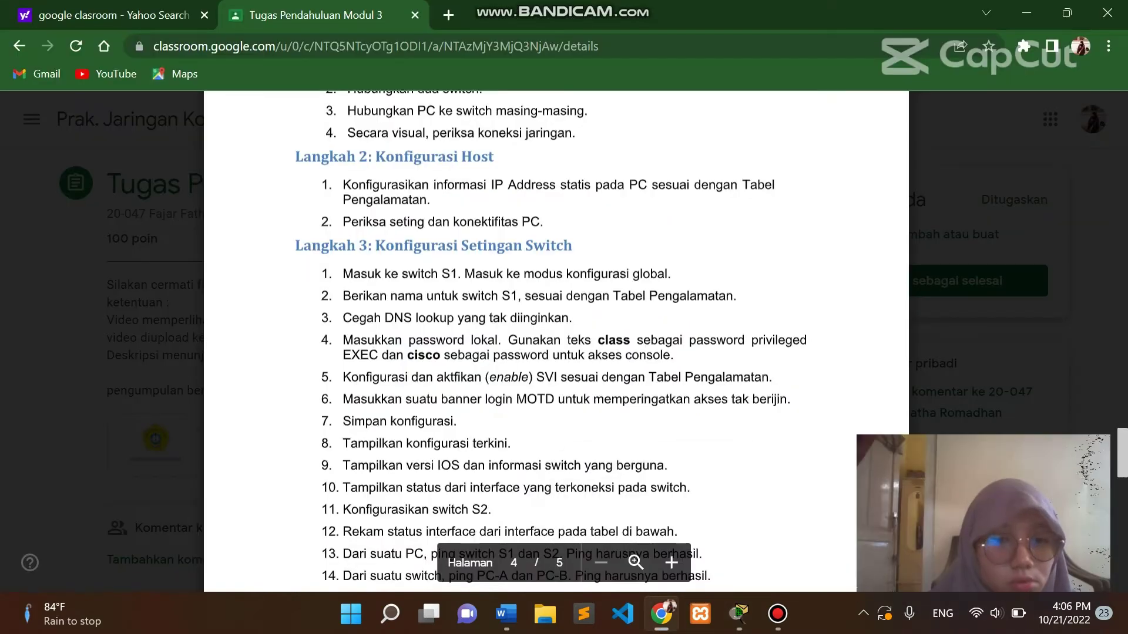
scroll(529, 341, down, 3)
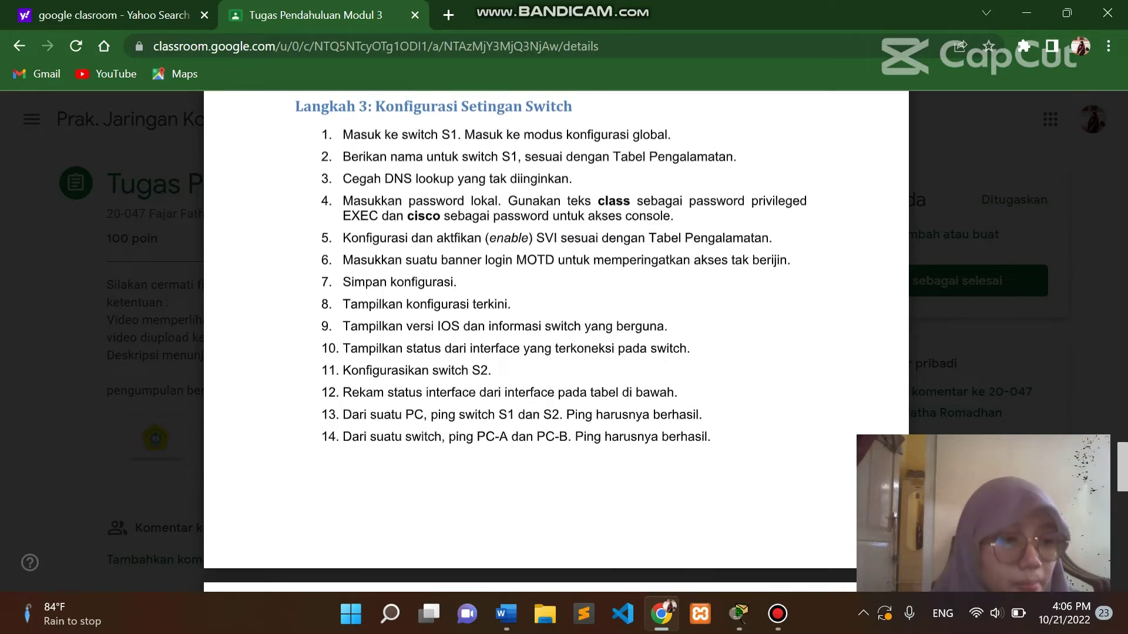
mouse_move(738, 614)
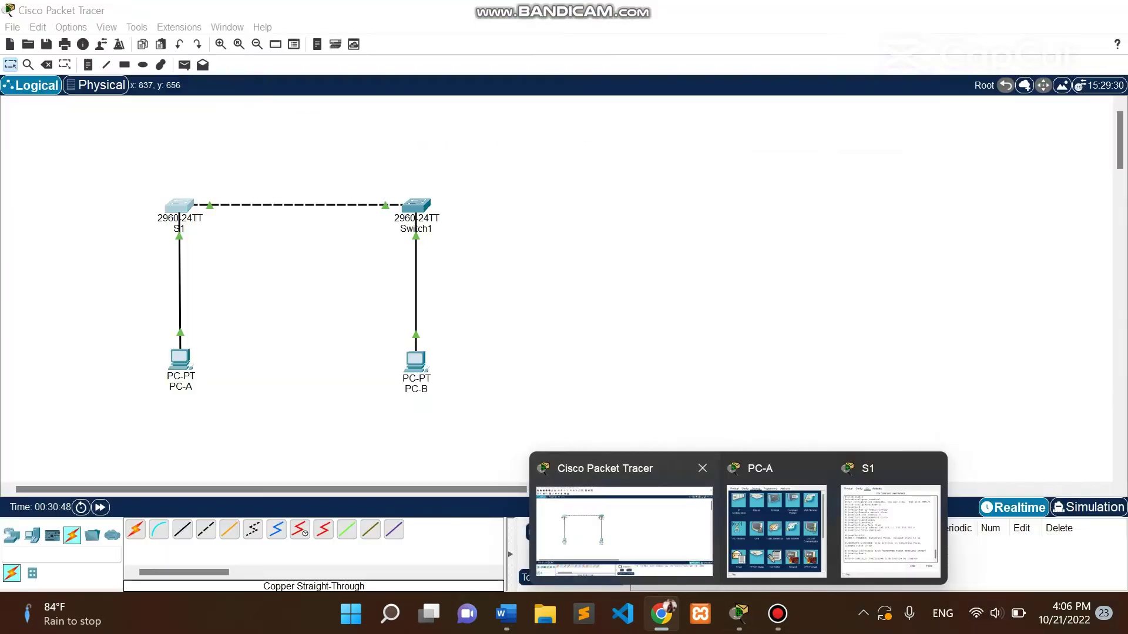
click(890, 532)
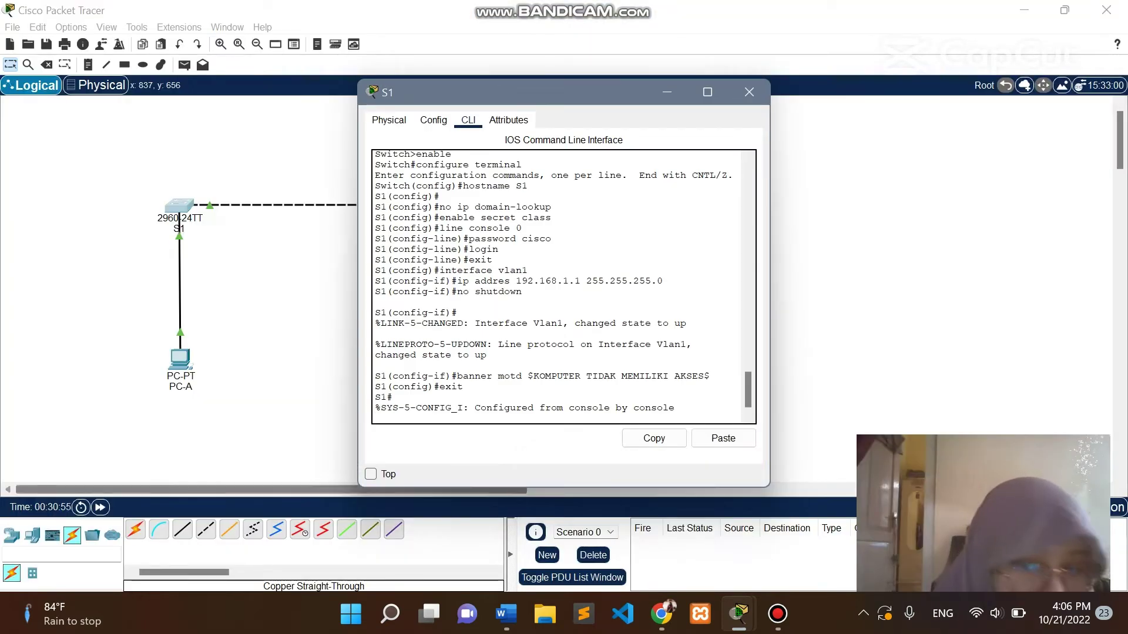
Enter 'copy running-config startup-config' on S1, retyping it after a mistyped first attempt.
click(376, 418)
text(S)
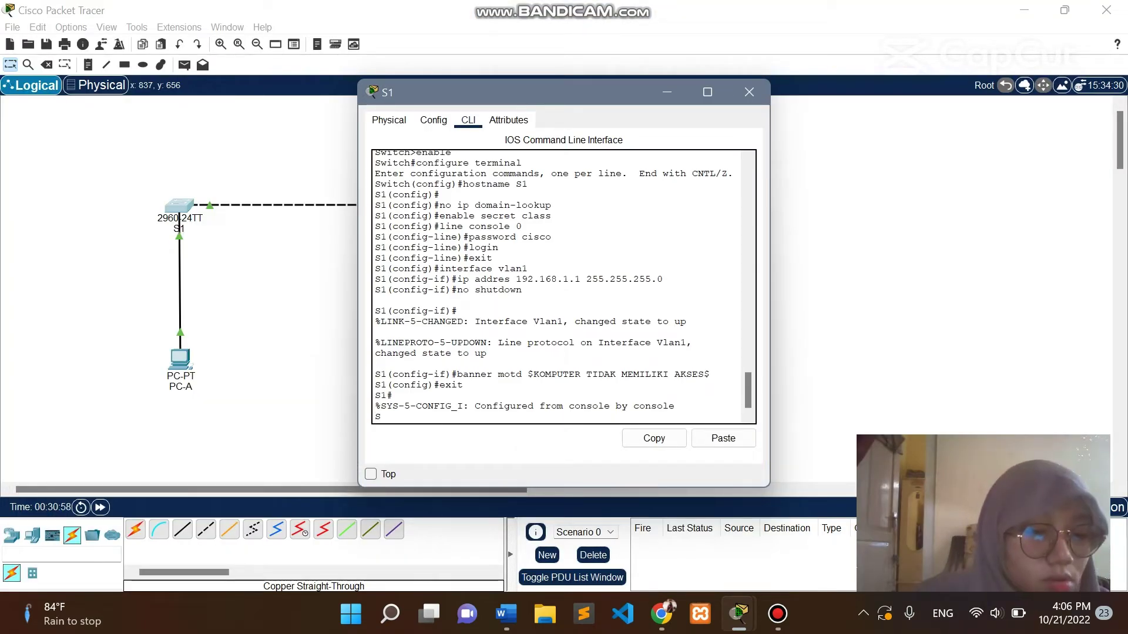
text(1)
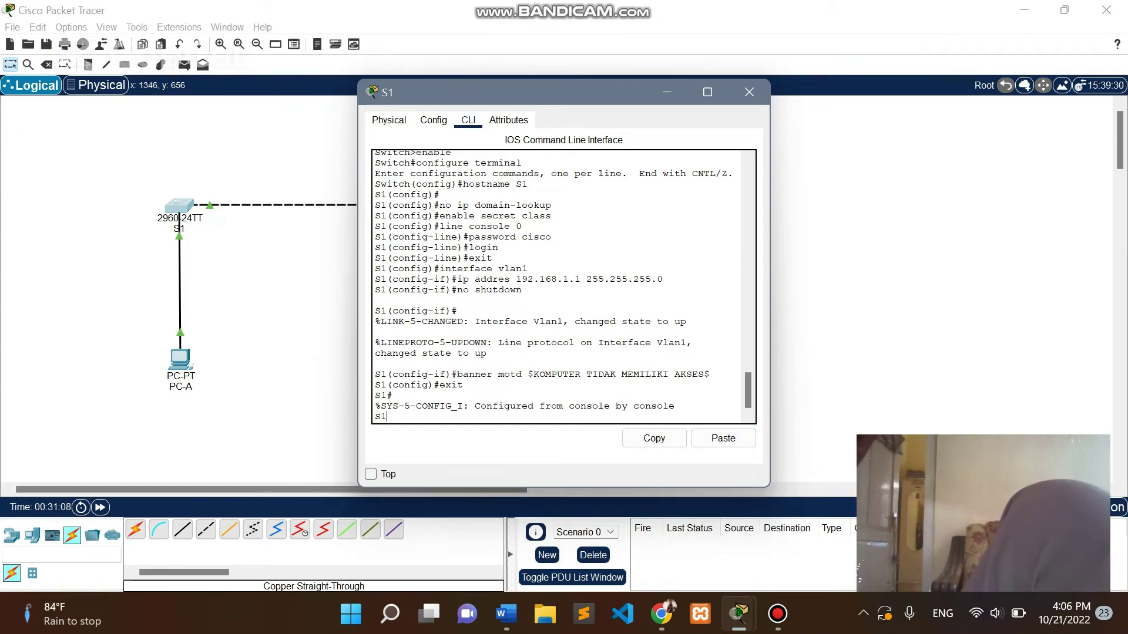
text($)
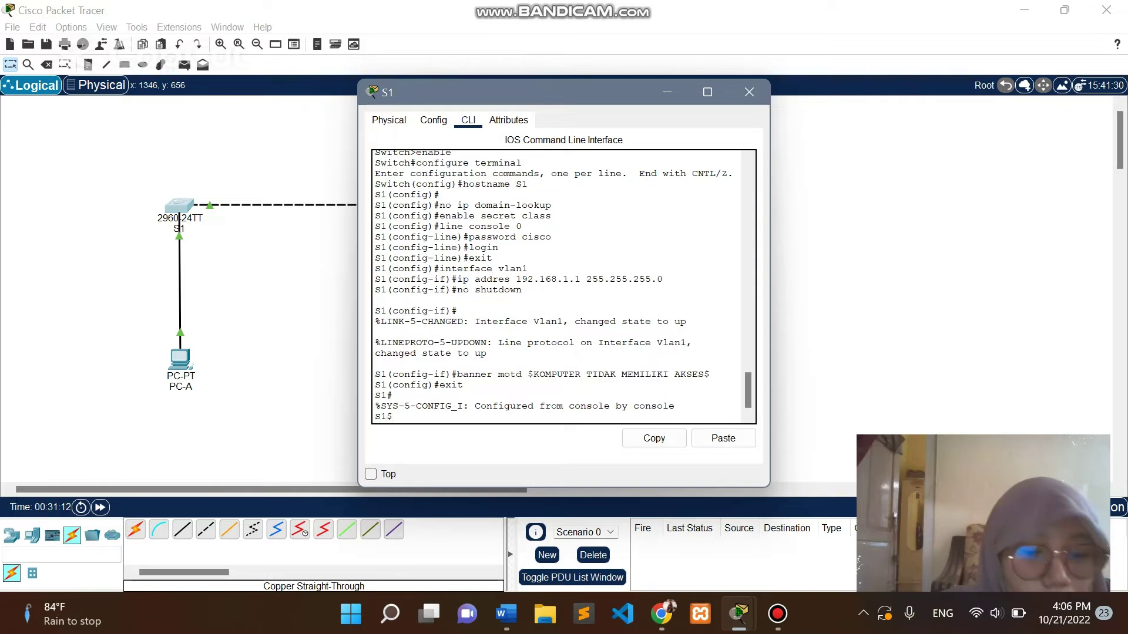
text(copy runni)
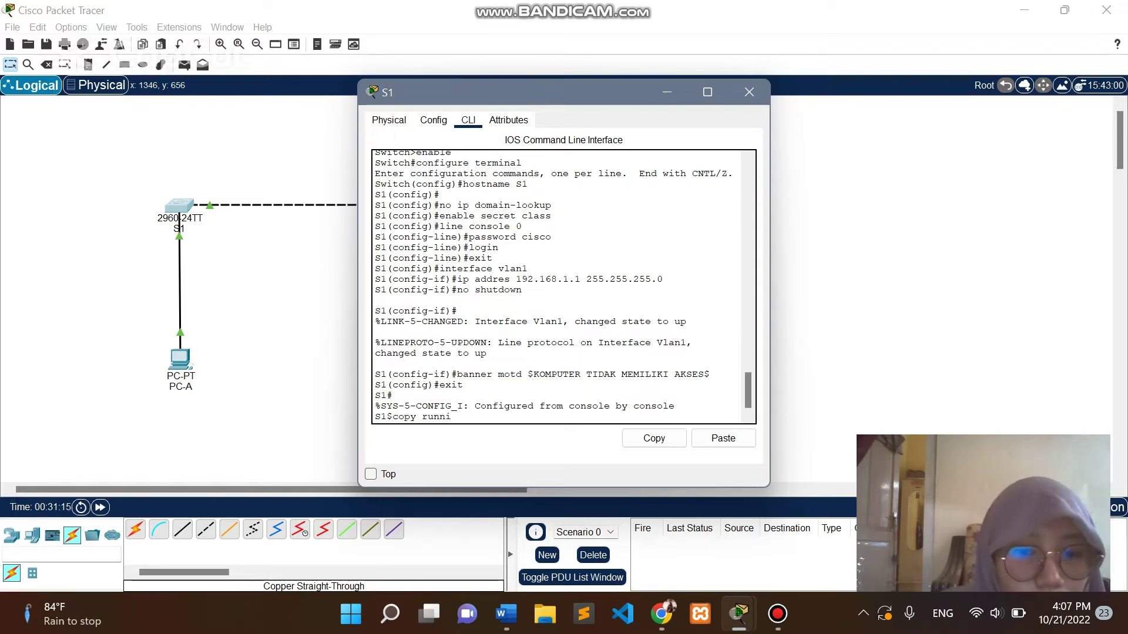
text(ng)
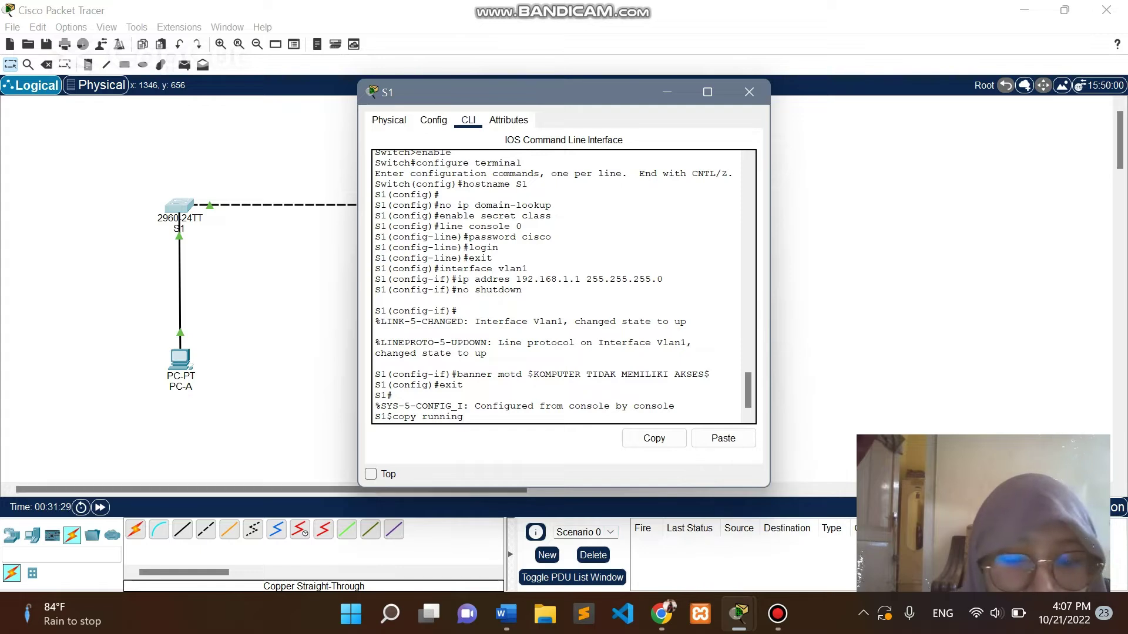
text(config)
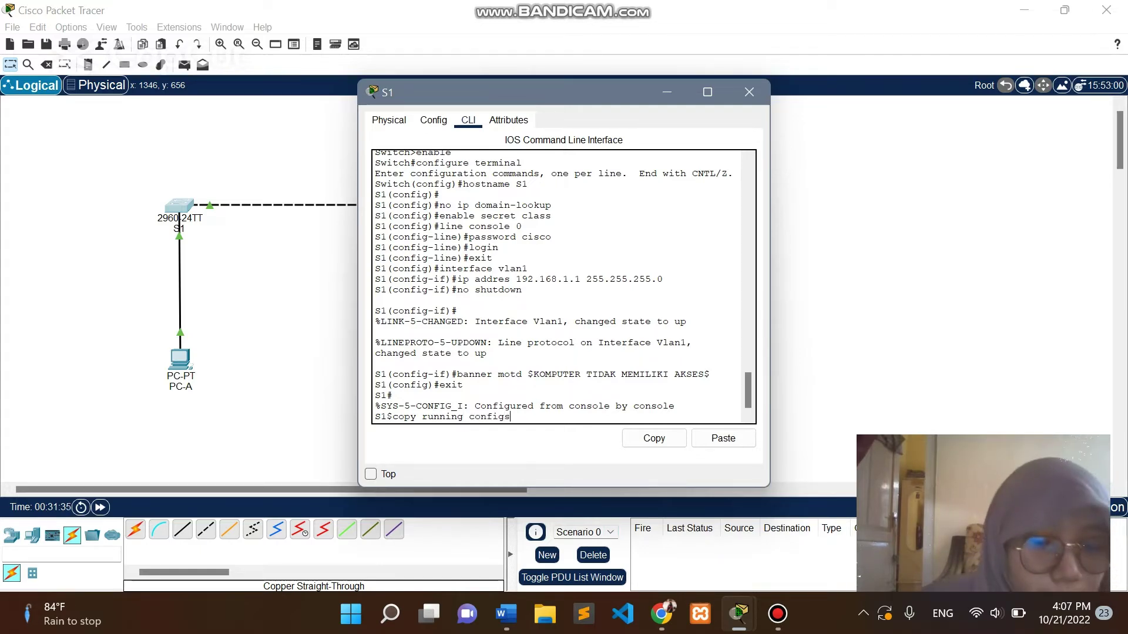
text( star)
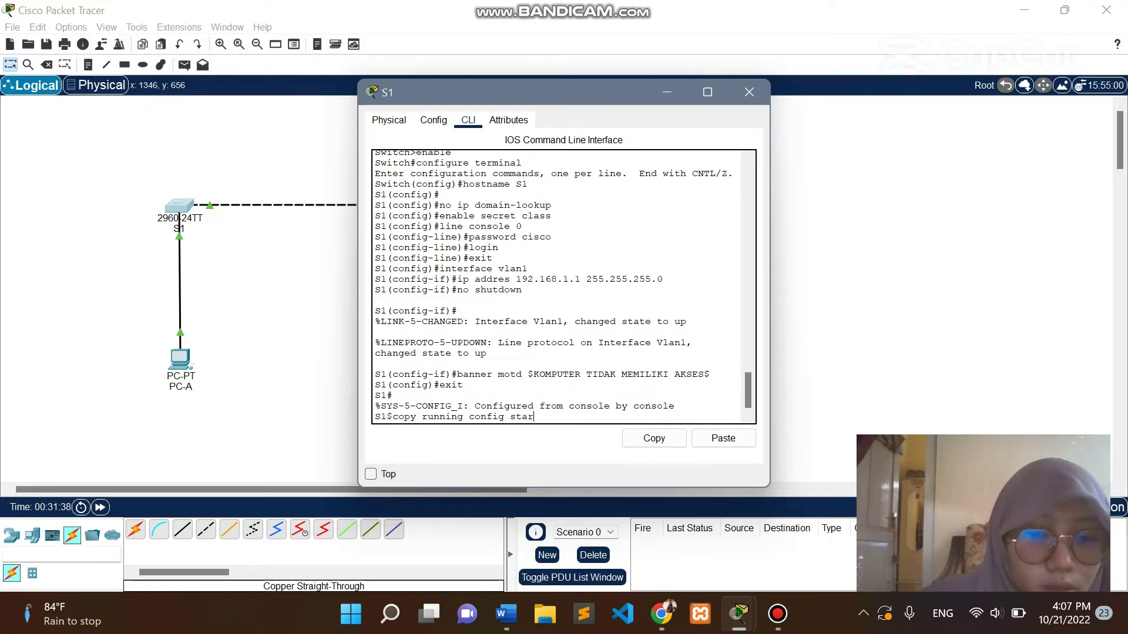
text(tup)
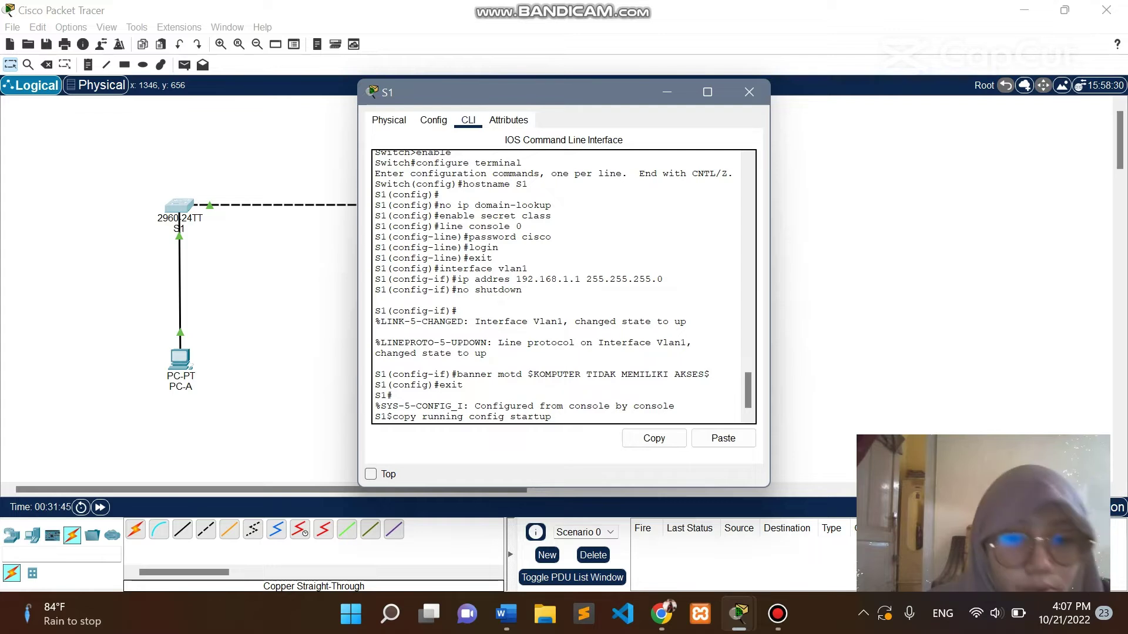
text( config)
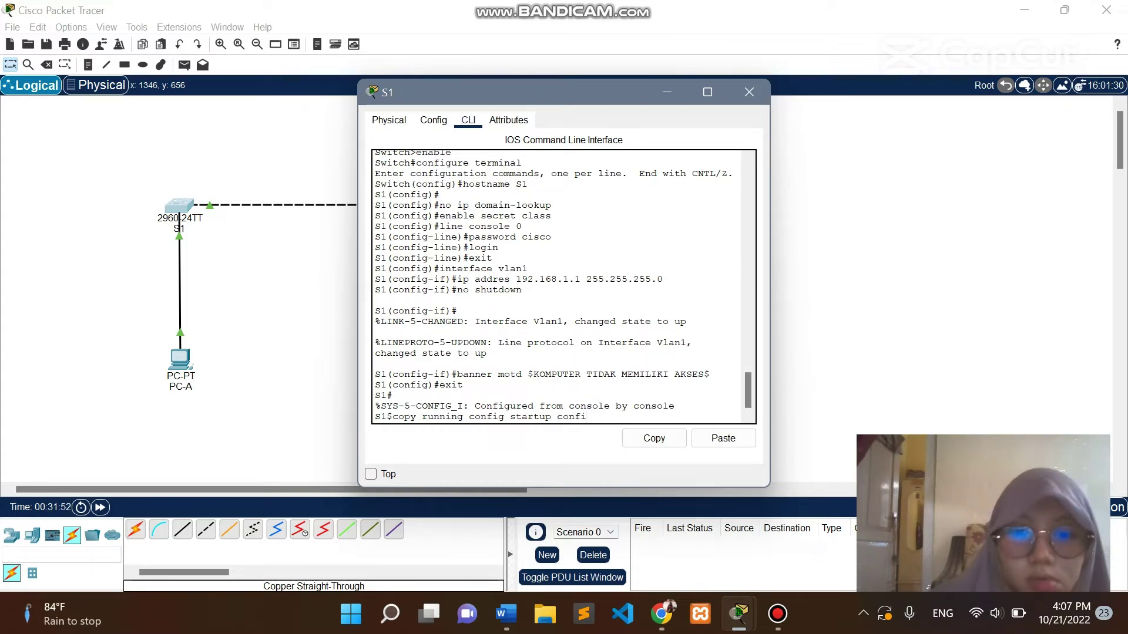
key(BackSpace)
key(BackSpace)
key(BackSpace)
key(BackSpace)
key(BackSpace)
key(BackSpace)
text(-c)
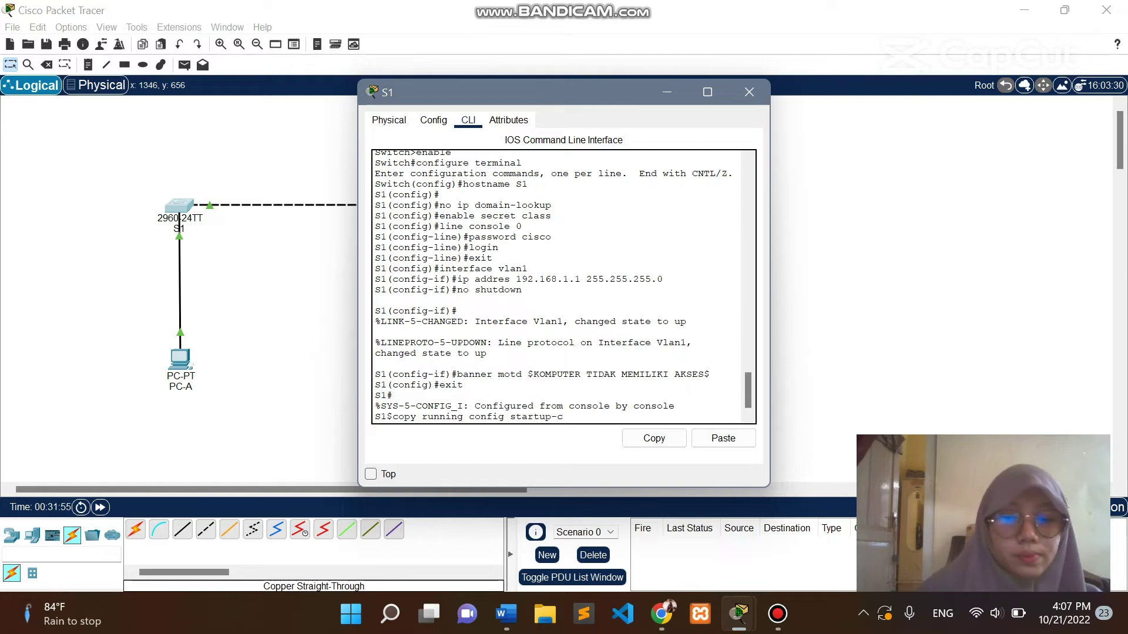
text(onfig)
key(Return)
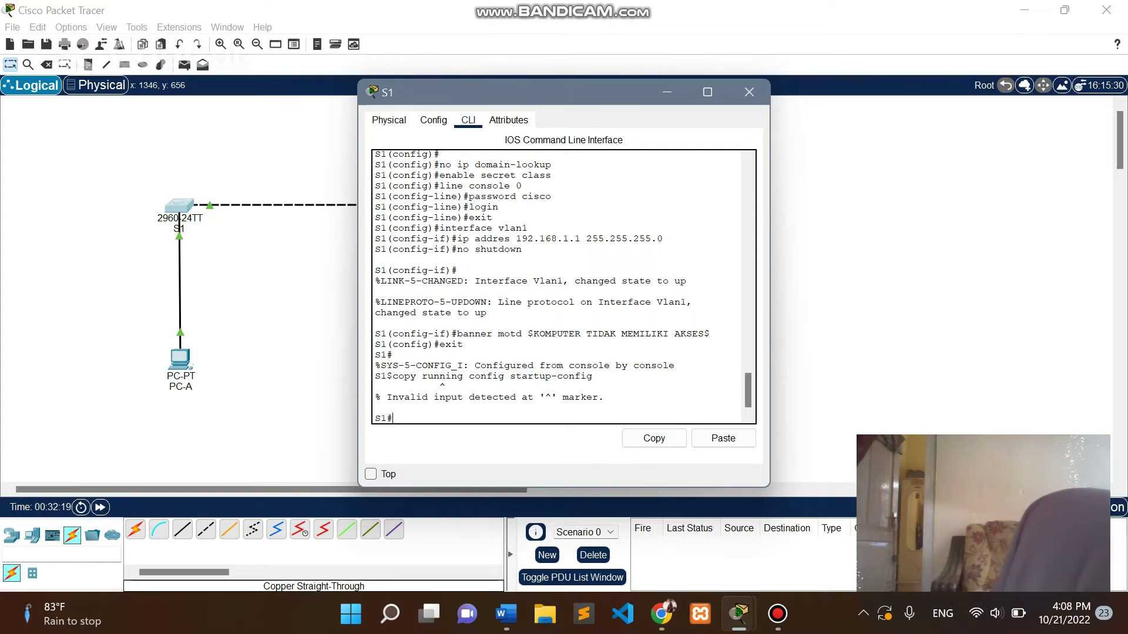
text(copy)
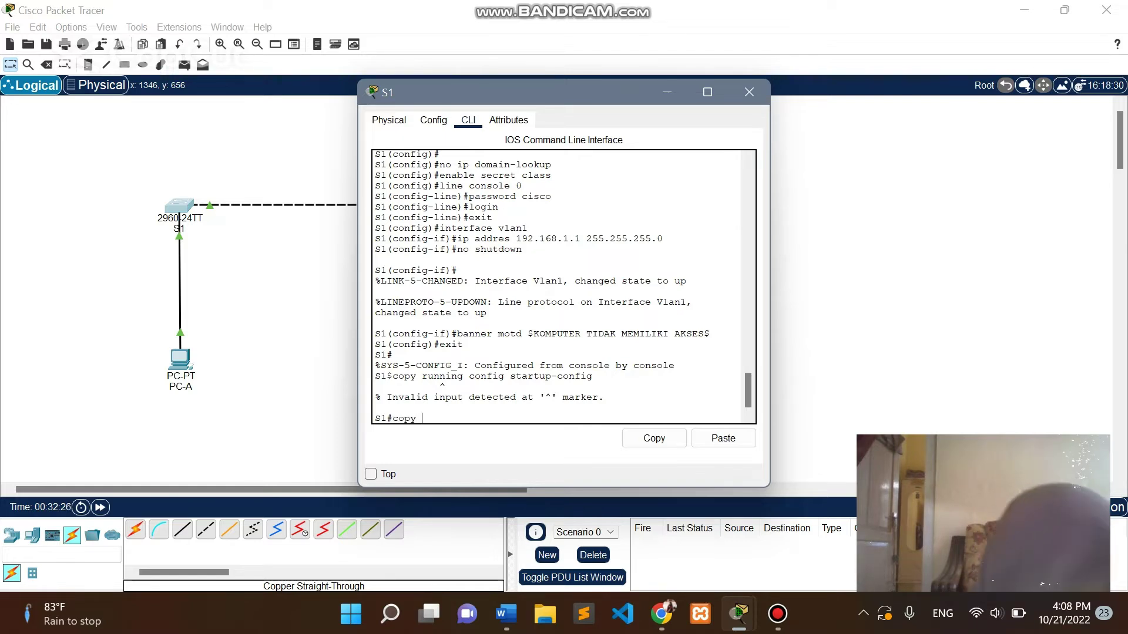
text( running)
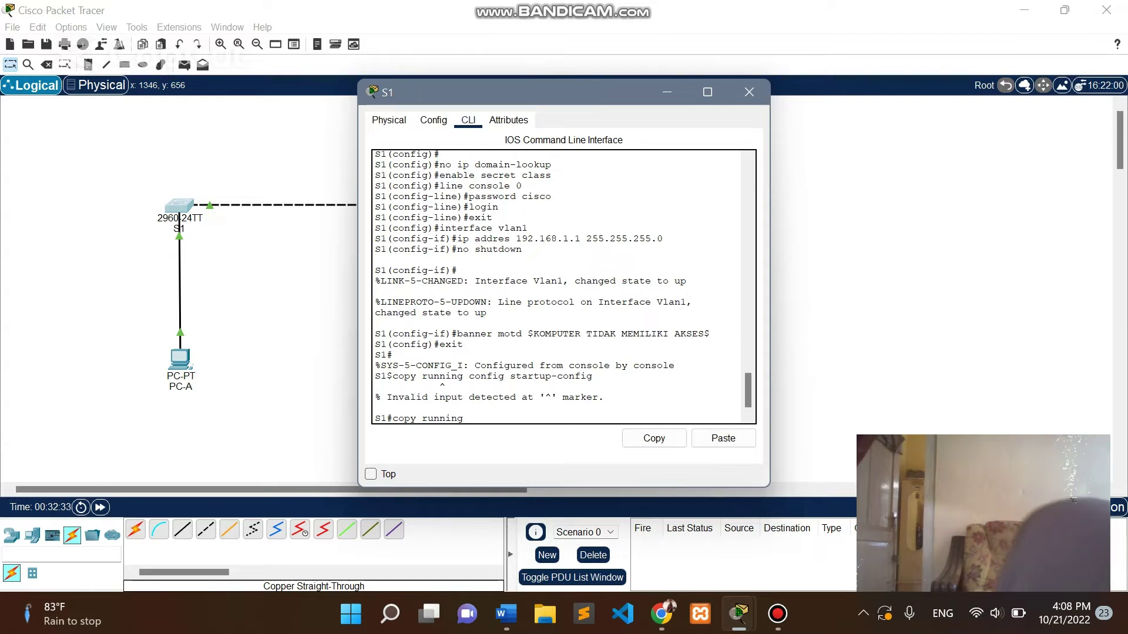
text(-config)
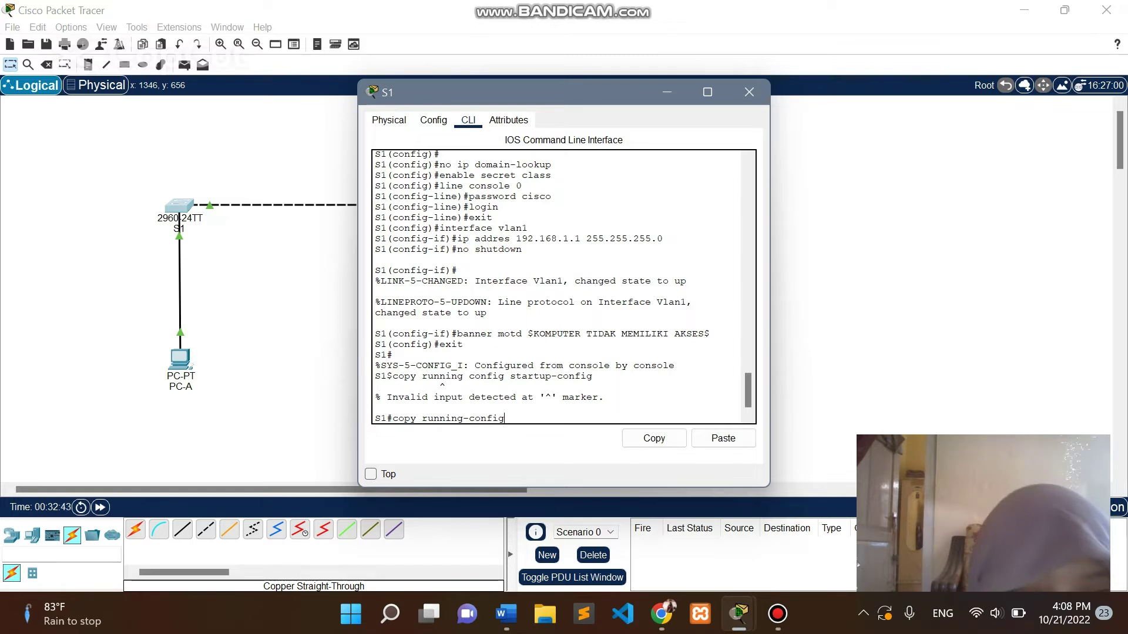
text( start)
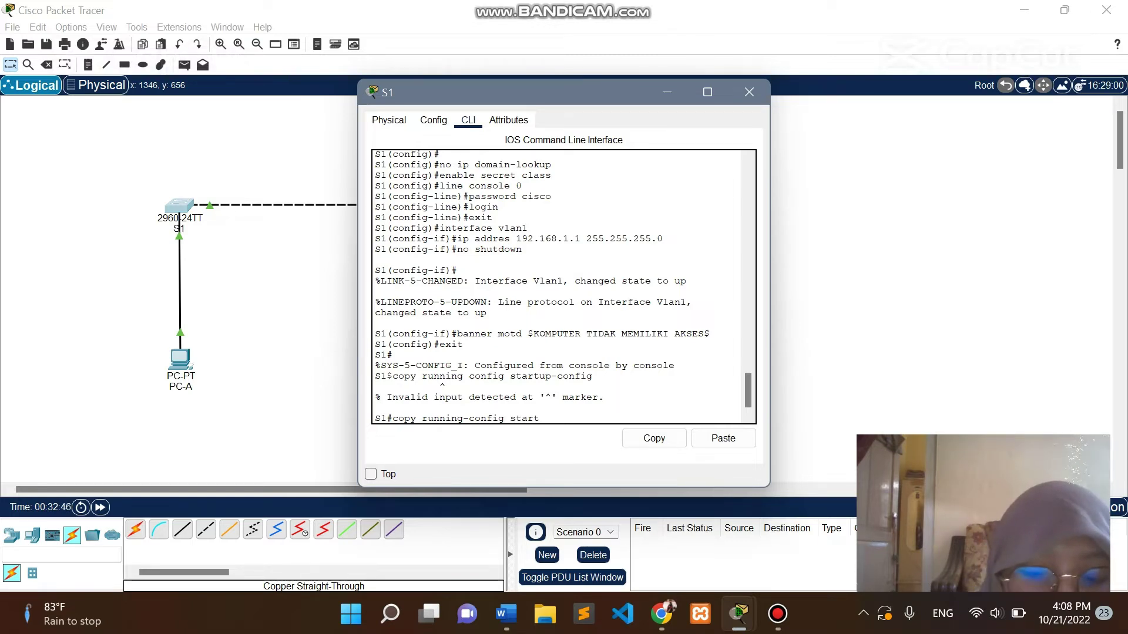
text(up-config)
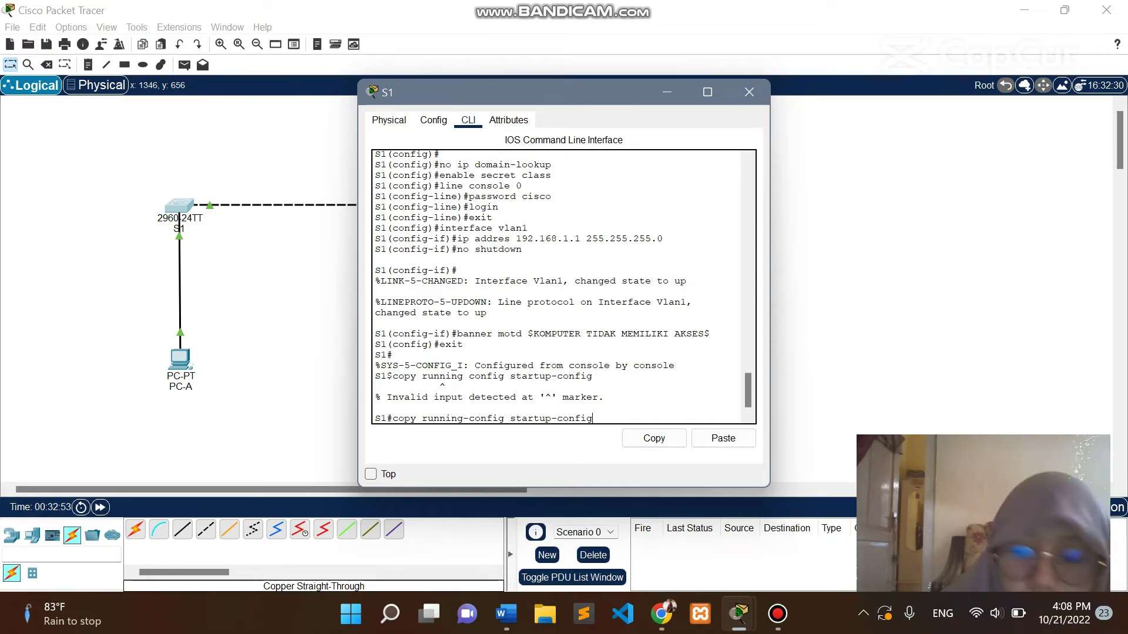
key(Return)
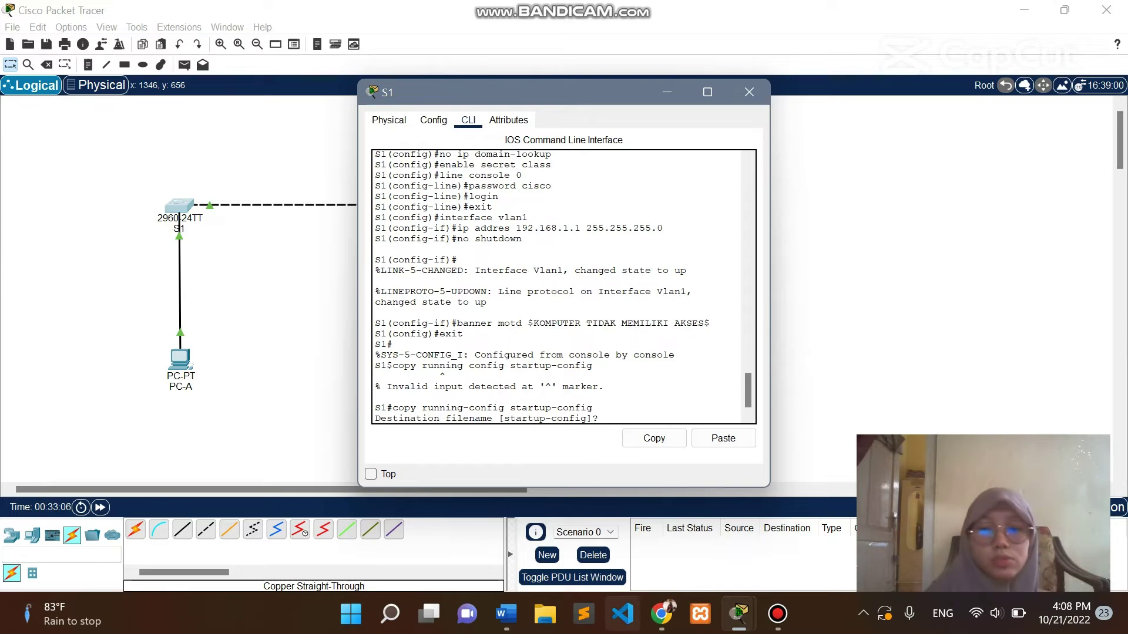
Check the assignment, return to S1's console and accept the default startup-config filename.
mouse_move(661, 614)
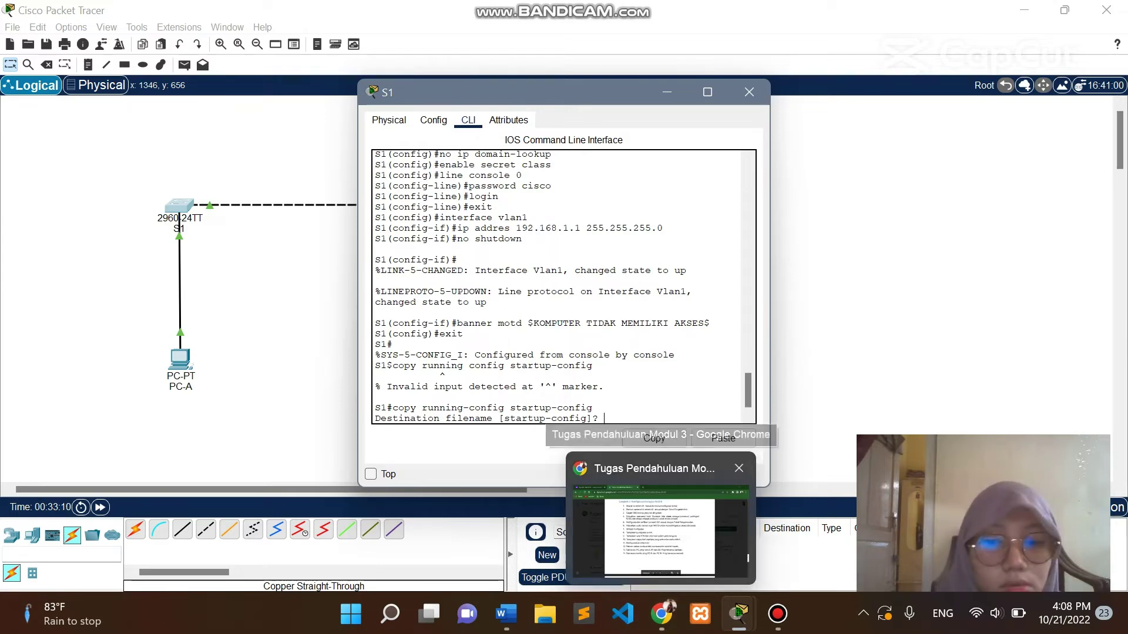
click(661, 517)
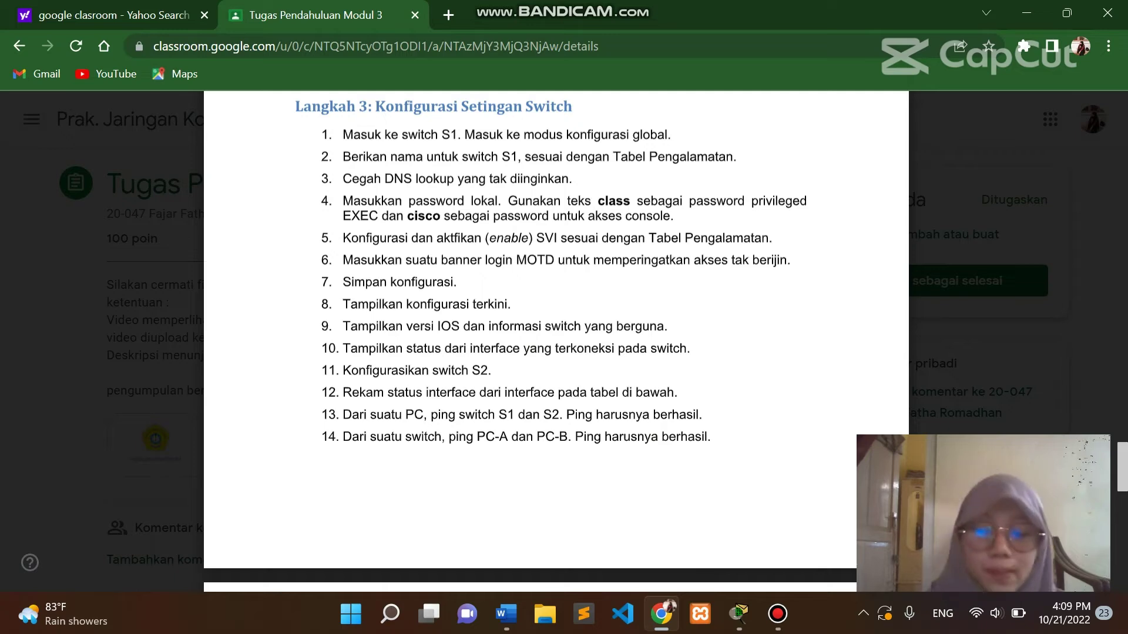
mouse_move(739, 614)
click(627, 528)
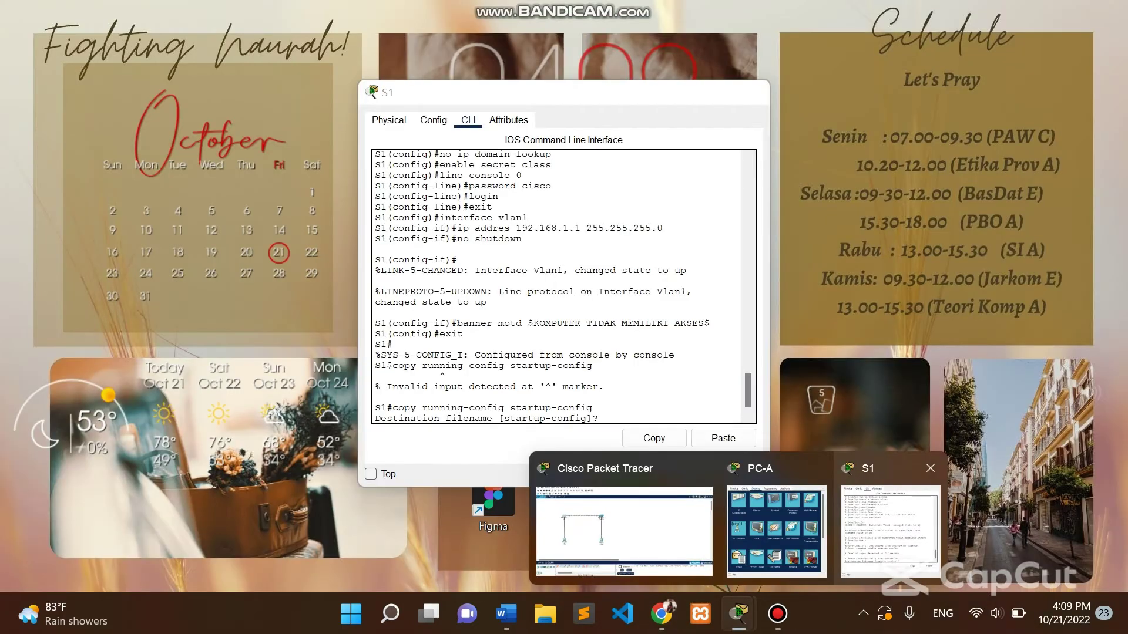
click(890, 523)
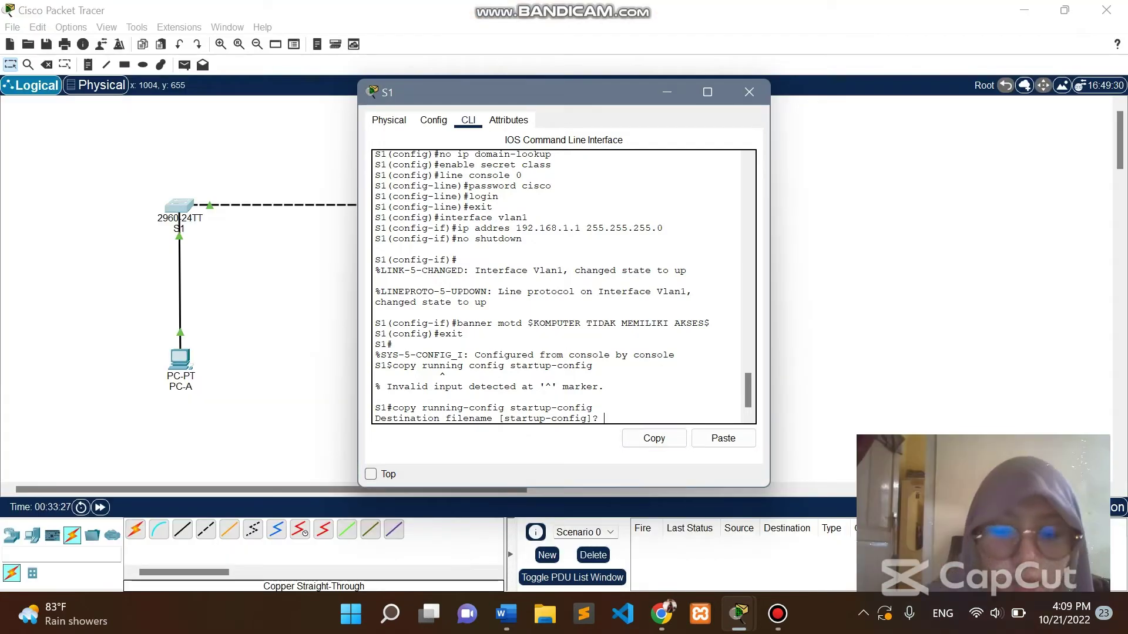
key(Return)
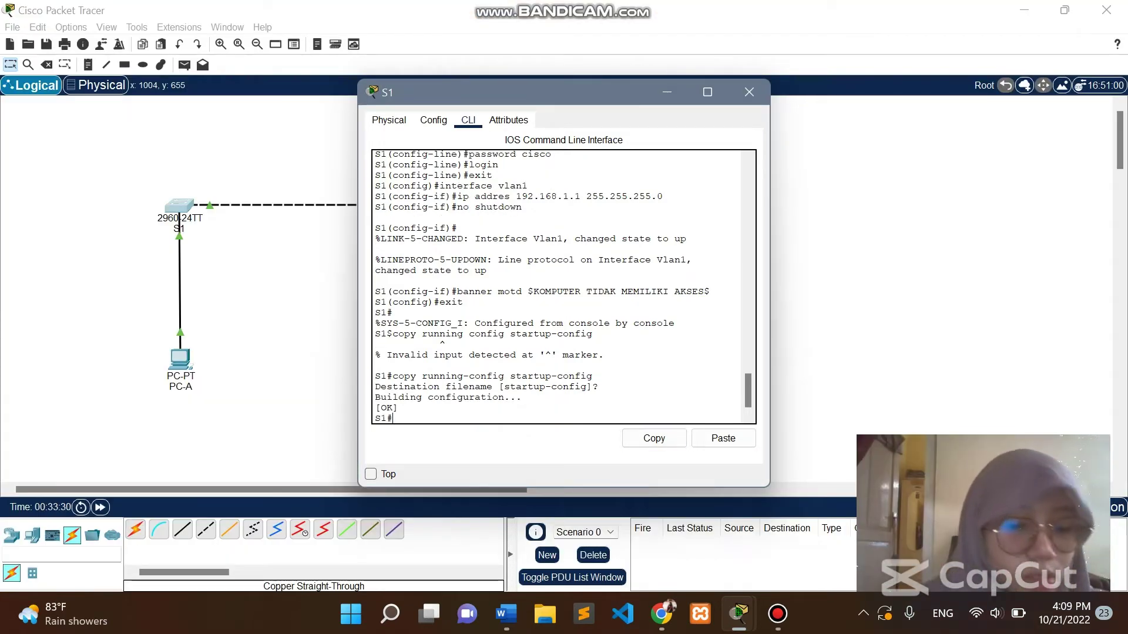
Run 'show running-config' on S1 and scroll through the first page of output.
text(show ru)
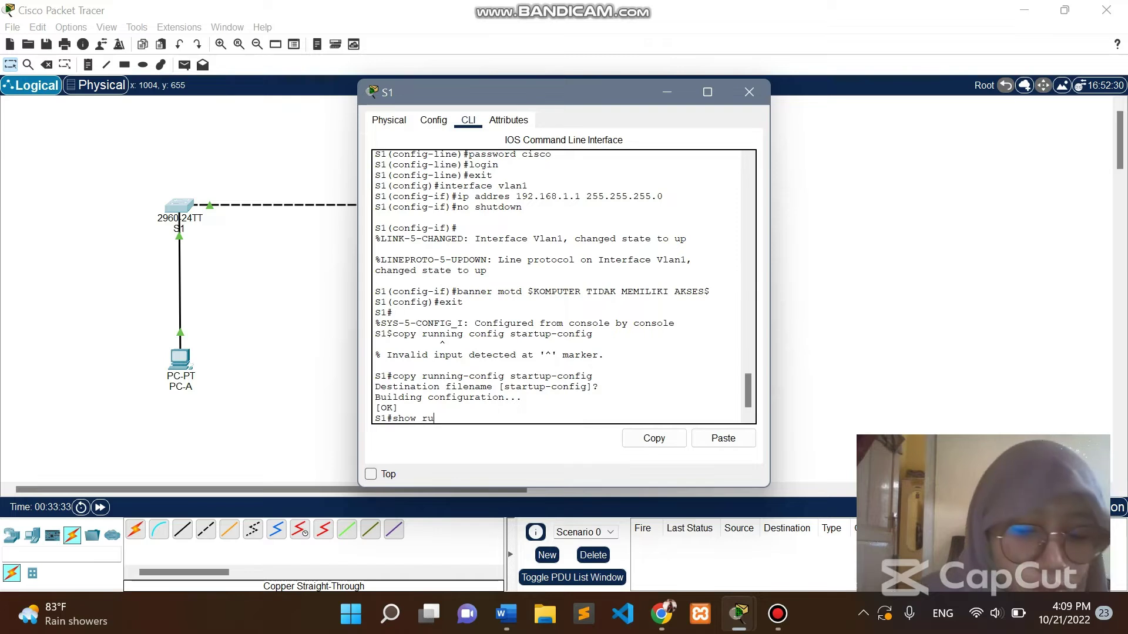
text(nning-config)
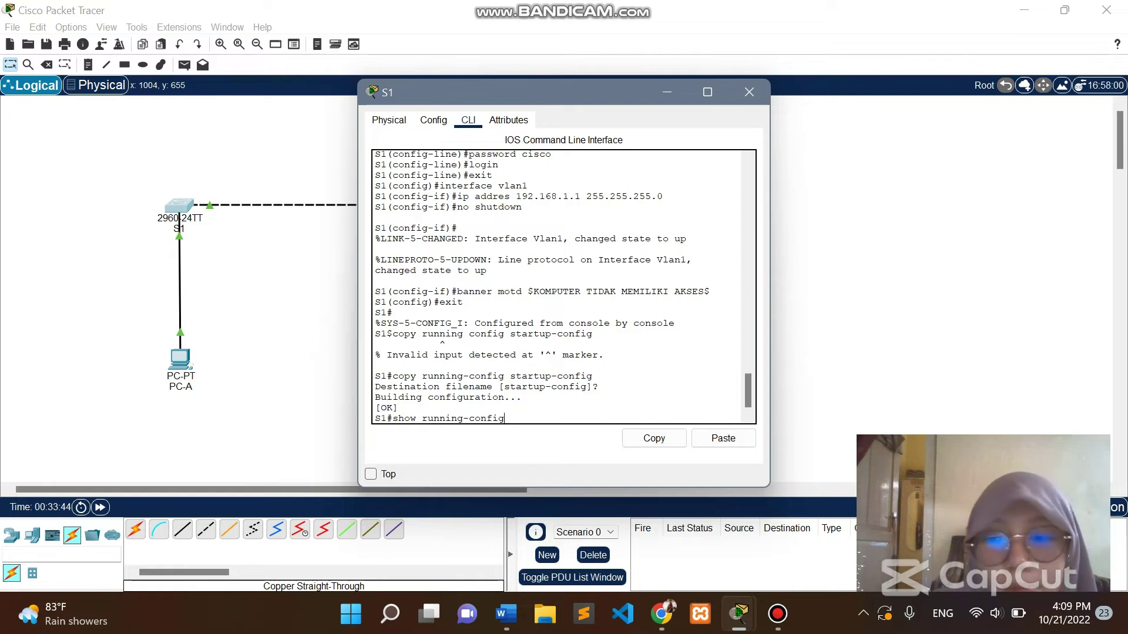
key(Return)
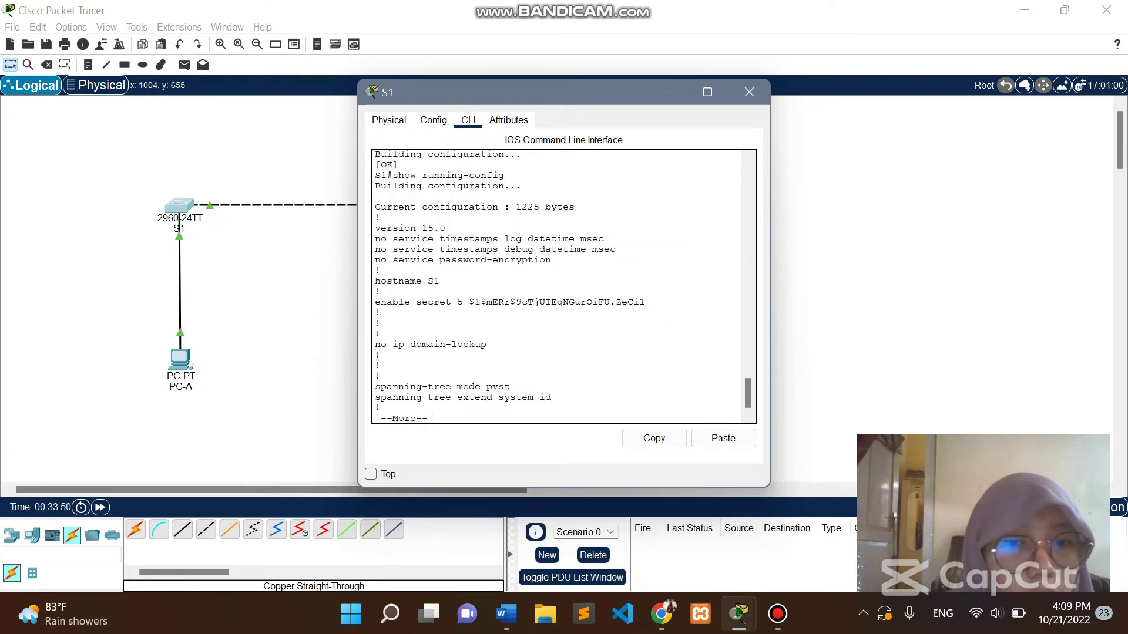
scroll(564, 287, up, 1)
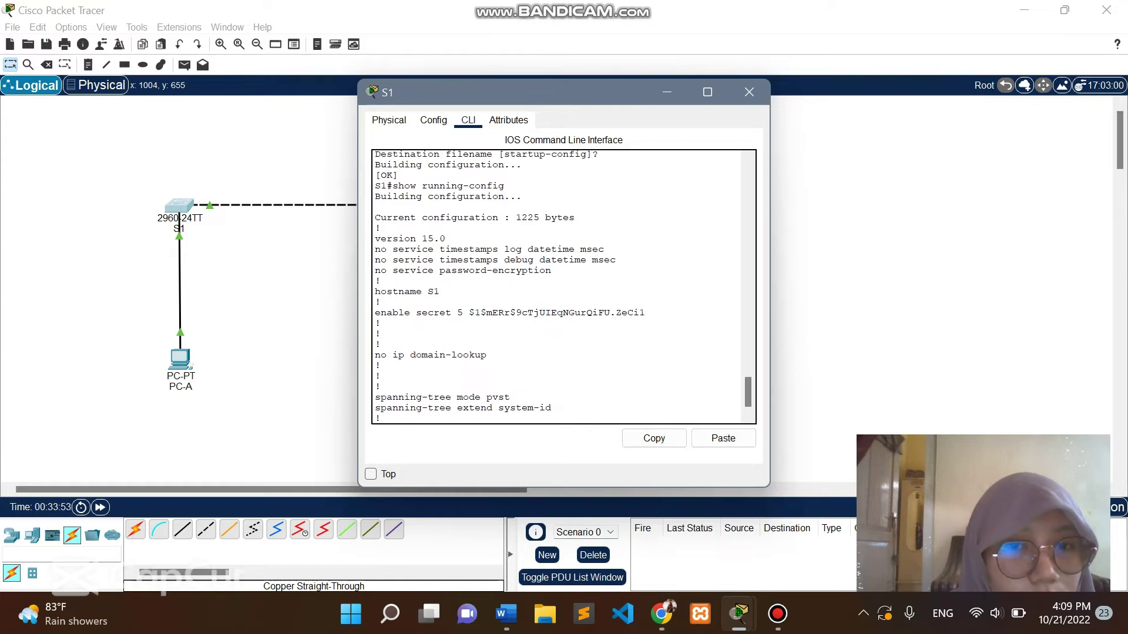
scroll(564, 286, down, 1)
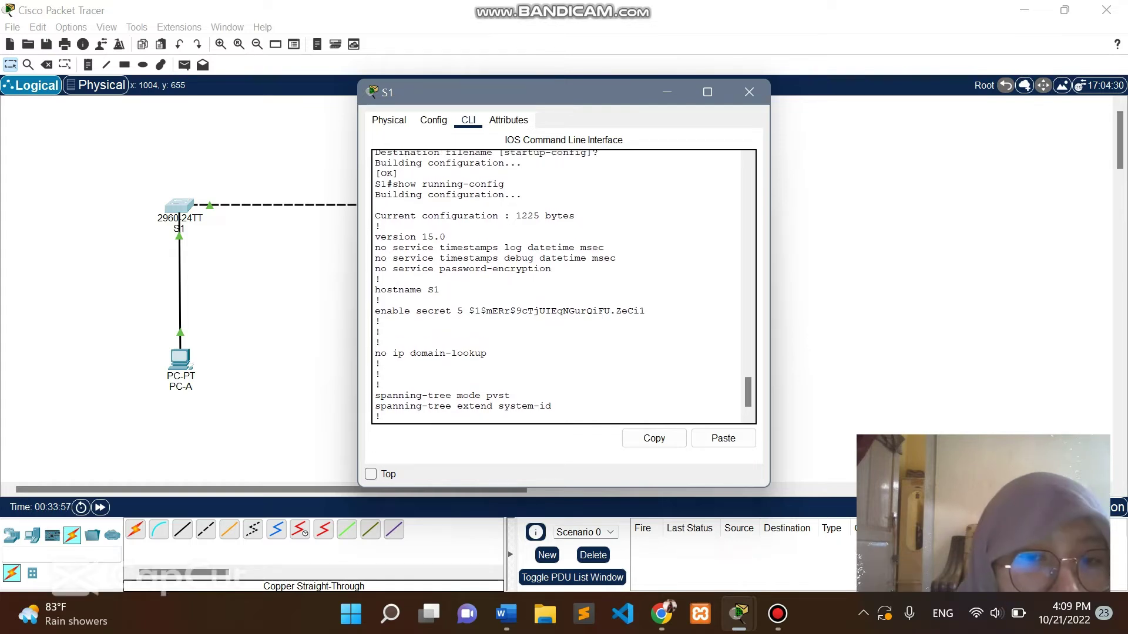
scroll(564, 286, down, 1)
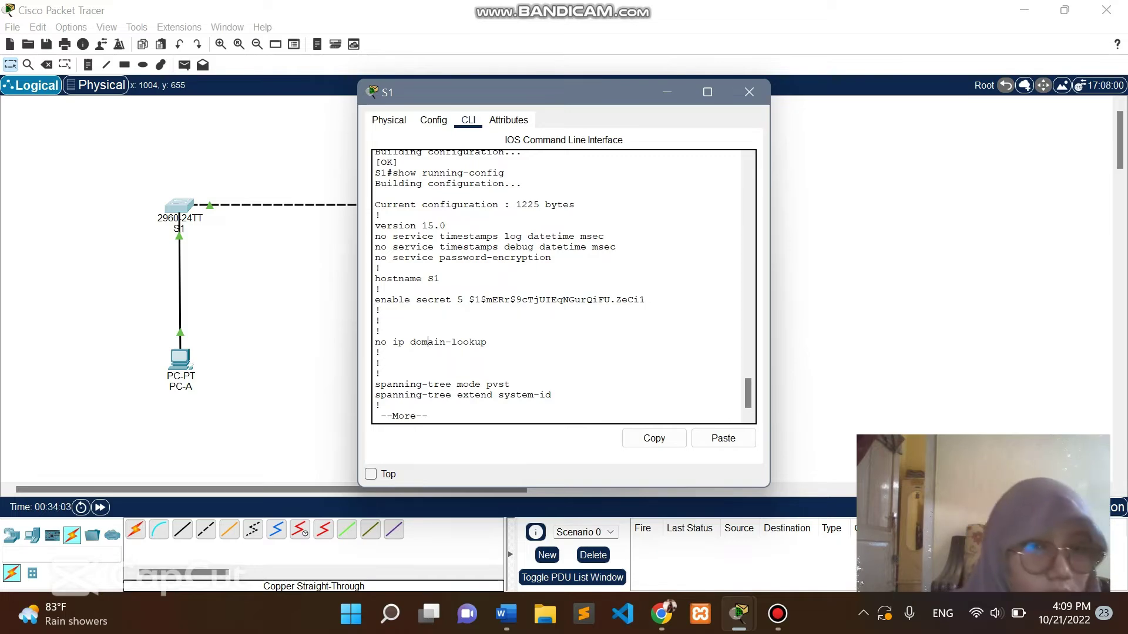
scroll(564, 287, up, 10)
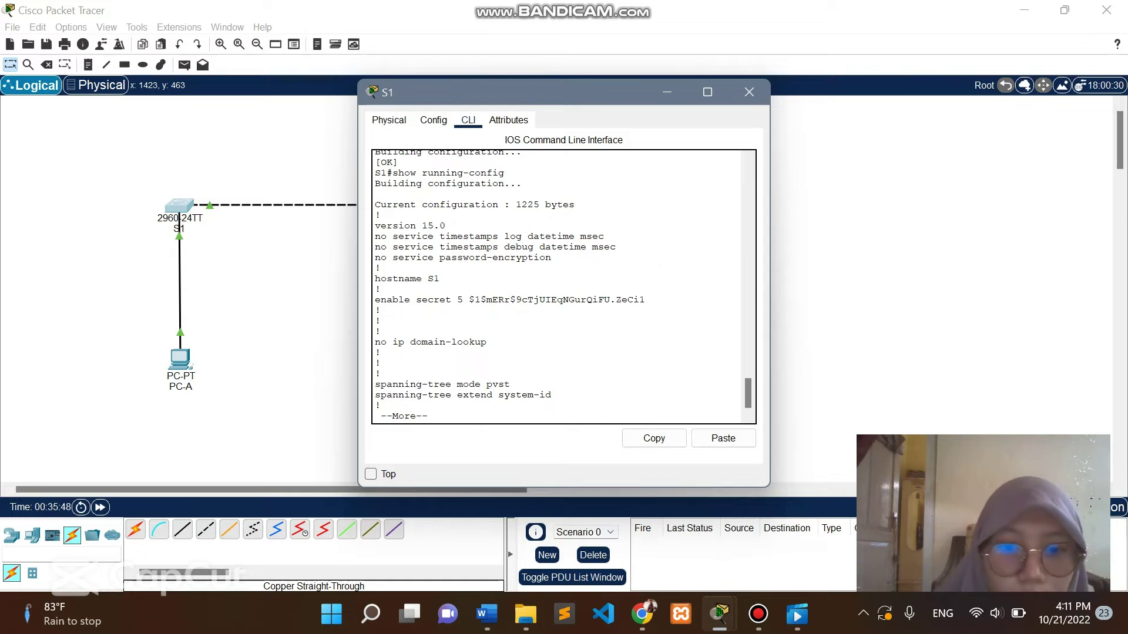
Page past the FastEthernet interfaces to the Vlan1 address, MOTD banner, console and vty lines.
key(Return)
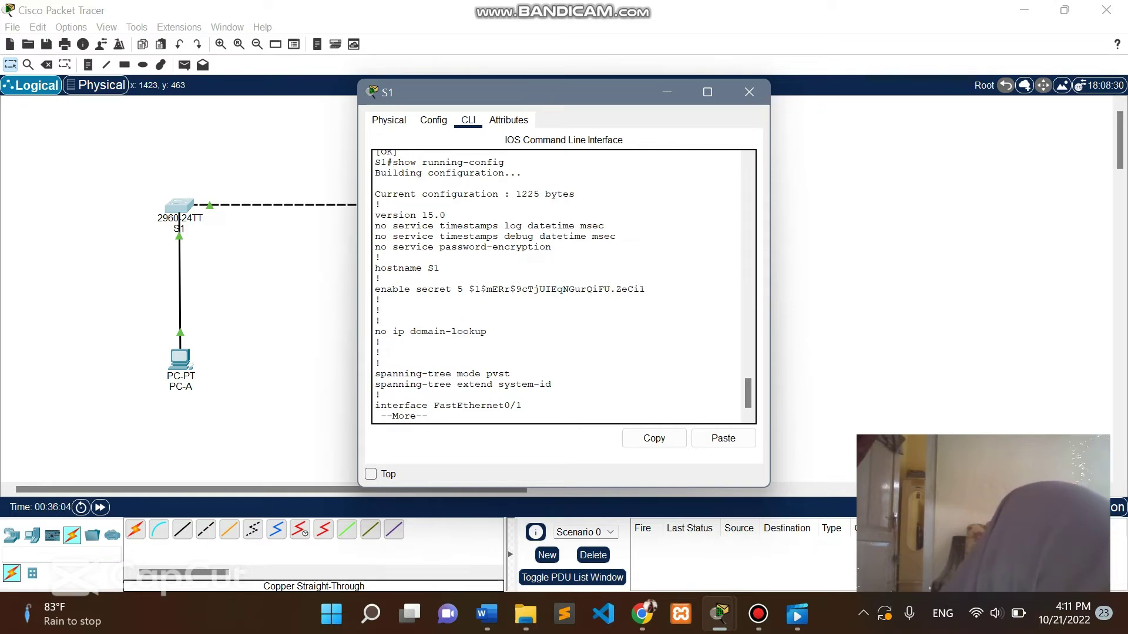
key(Return)
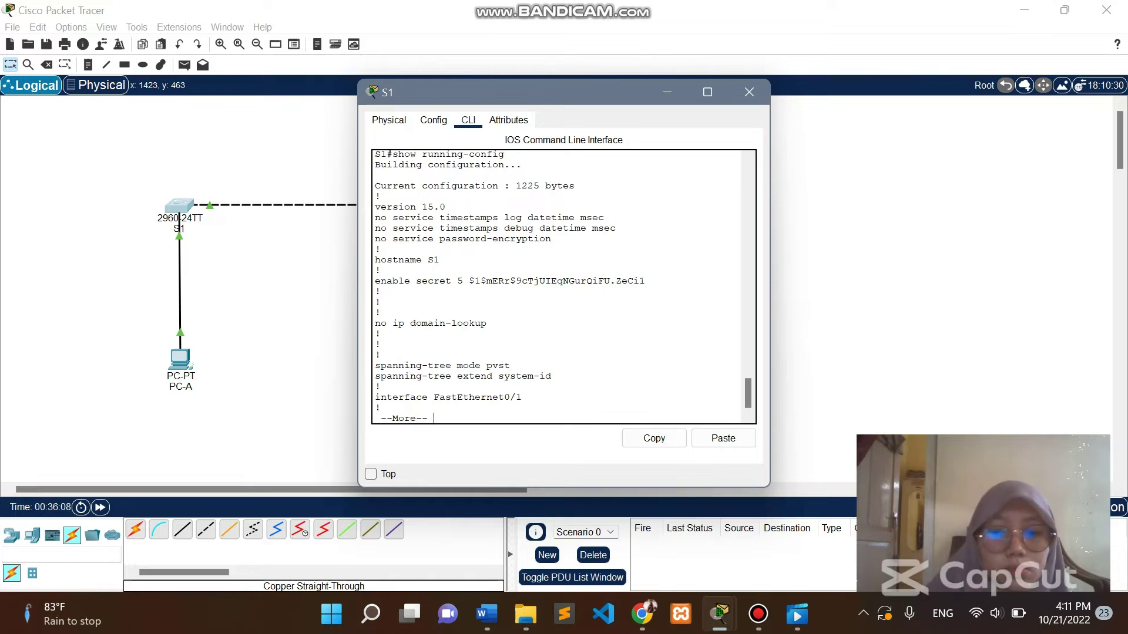
key(Return)
key(Return)
key(Return)
key(Return)
key(Return)
key(Return)
key(Return)
key(Return)
key(Return)
key(Return)
key(Return)
key(Return)
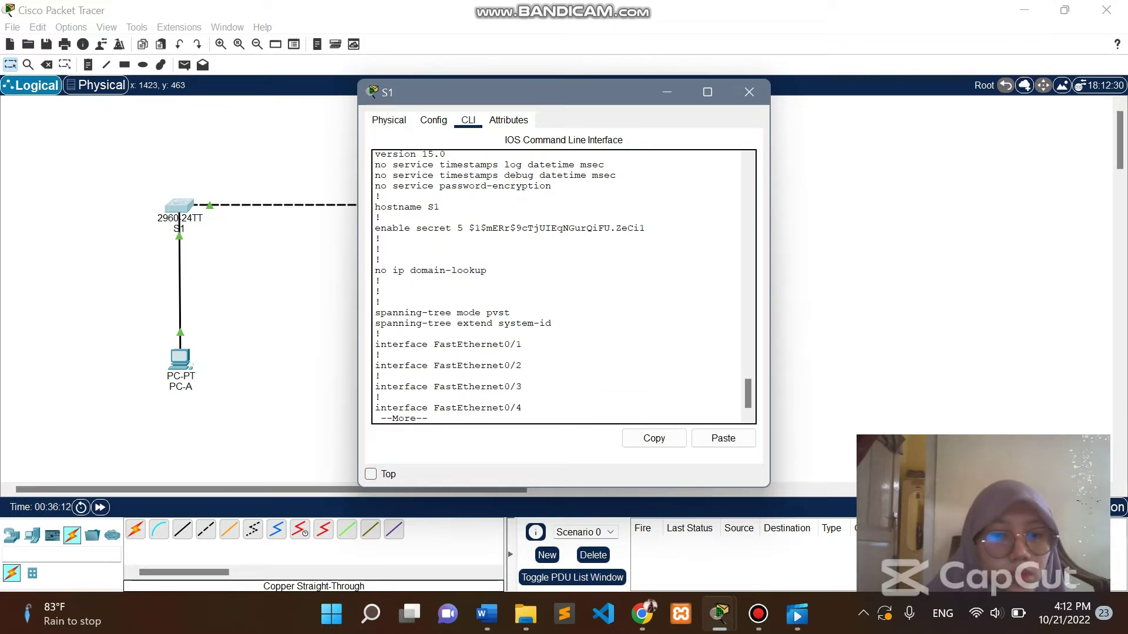
key(Return)
key(Return)
key(Return)
key(Return)
key(Return)
key(Return)
key(Return)
key(Return)
key(Return)
key(Return)
key(Return)
key(Return)
key(Return)
key(Return)
key(Return)
key(Return)
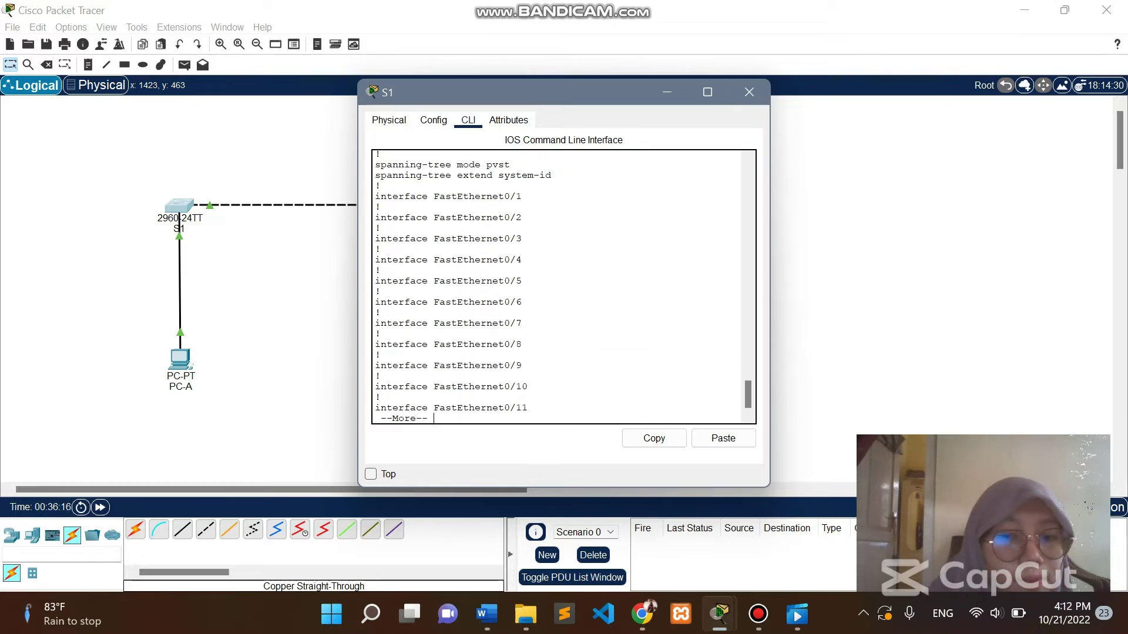
key(Return)
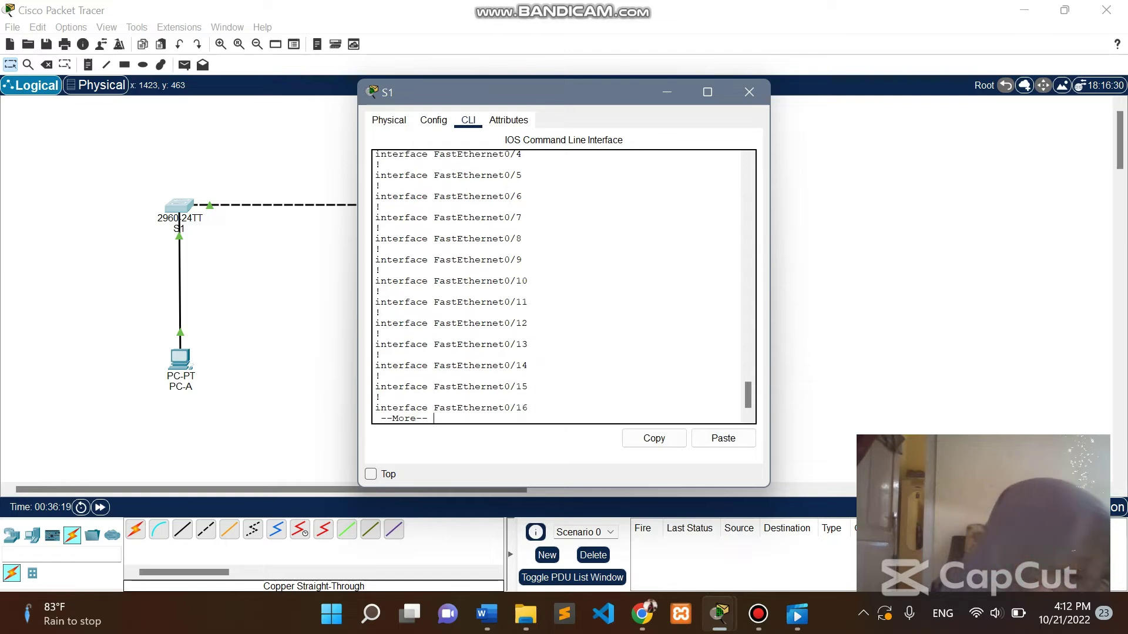
key(Return)
key(Return)
key(Return)
key(Return)
key(Return)
key(Return)
key(Return)
key(Return)
key(Return)
key(Return)
key(Return)
key(Return)
key(Return)
key(Return)
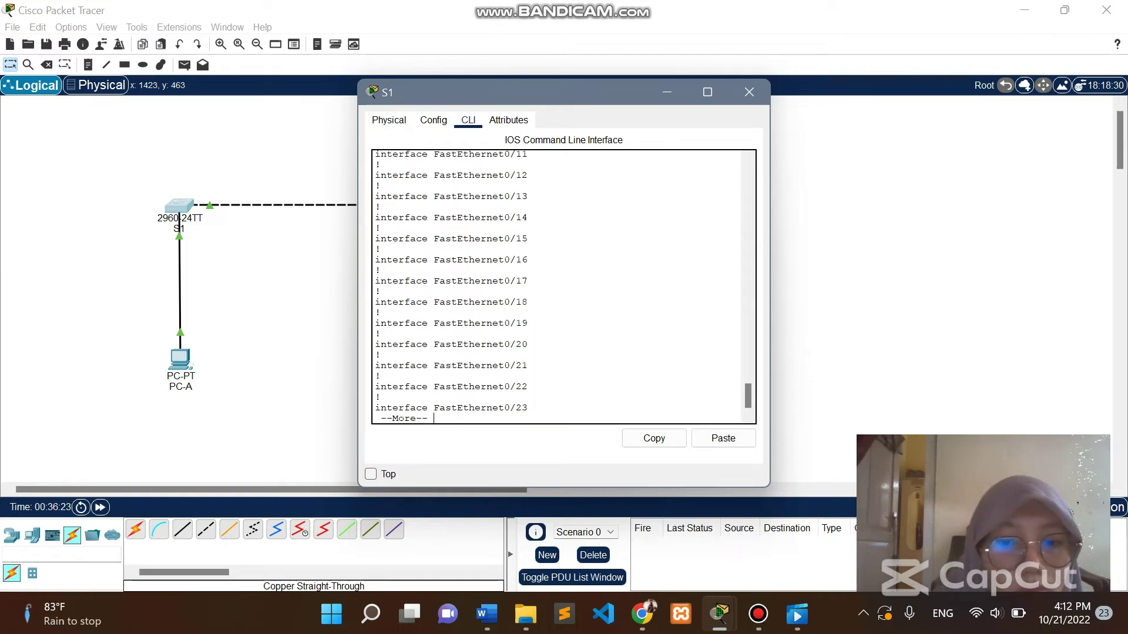
key(Return)
key(Return)
key(Return)
key(Return)
key(Return)
key(Return)
key(Return)
key(Return)
key(Return)
key(Return)
key(Return)
key(Return)
key(Return)
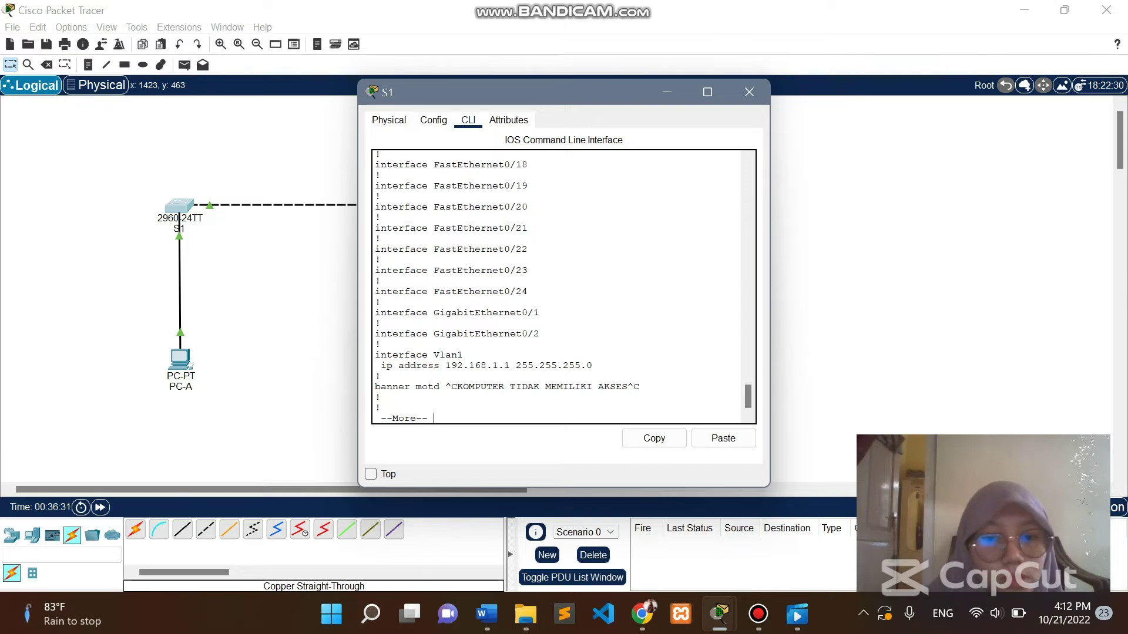
key(Return)
key(Return)
key(Return)
key(Return)
key(Return)
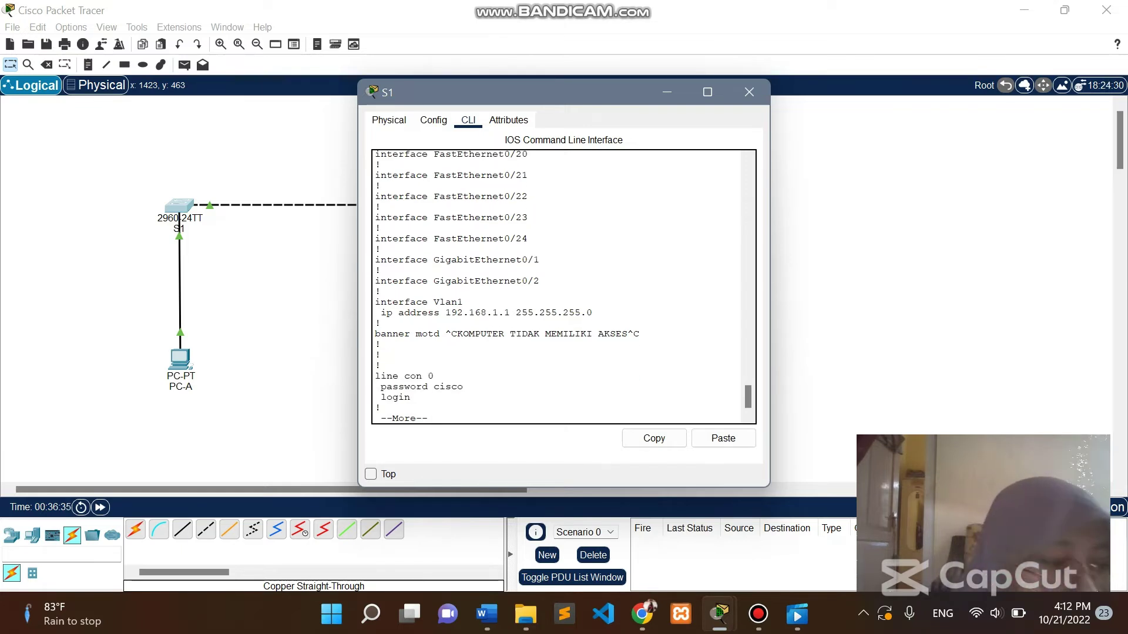
drag(392, 334, 634, 334)
click(382, 355)
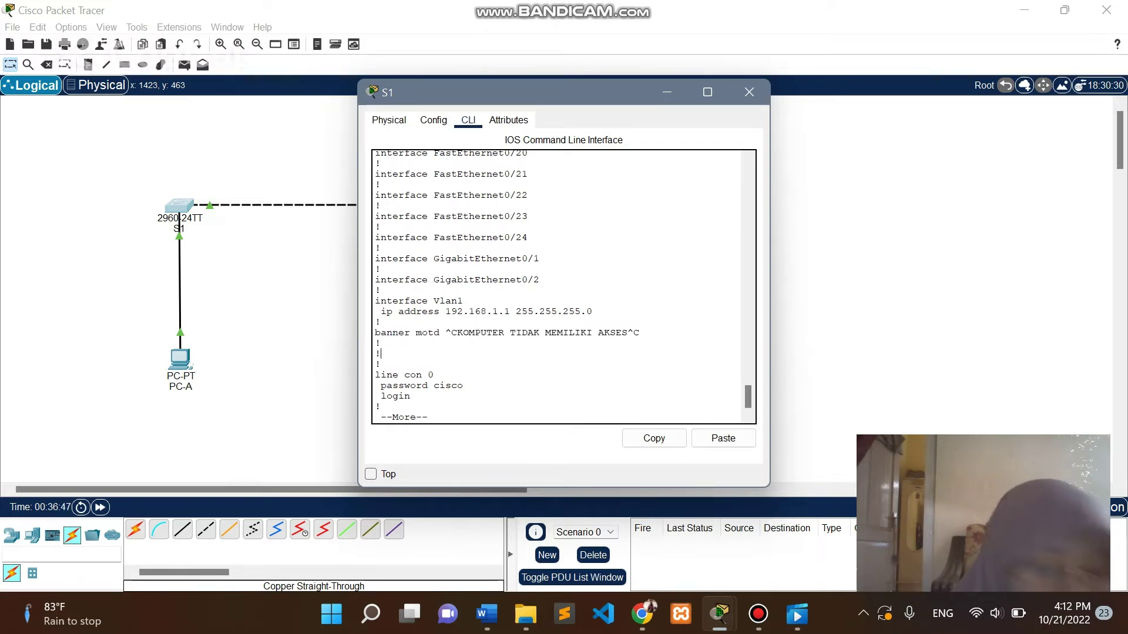
key(Return)
key(Return)
key(Return)
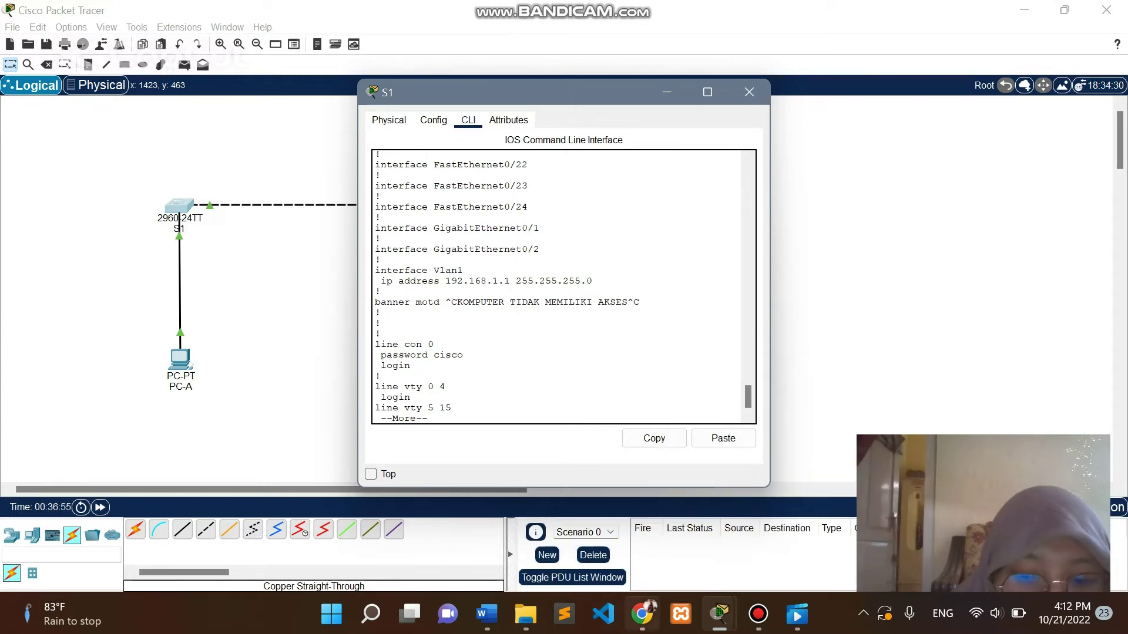
Check the assignment in Chrome, finish the listing at S1#, and begin typing 'show version'.
click(644, 614)
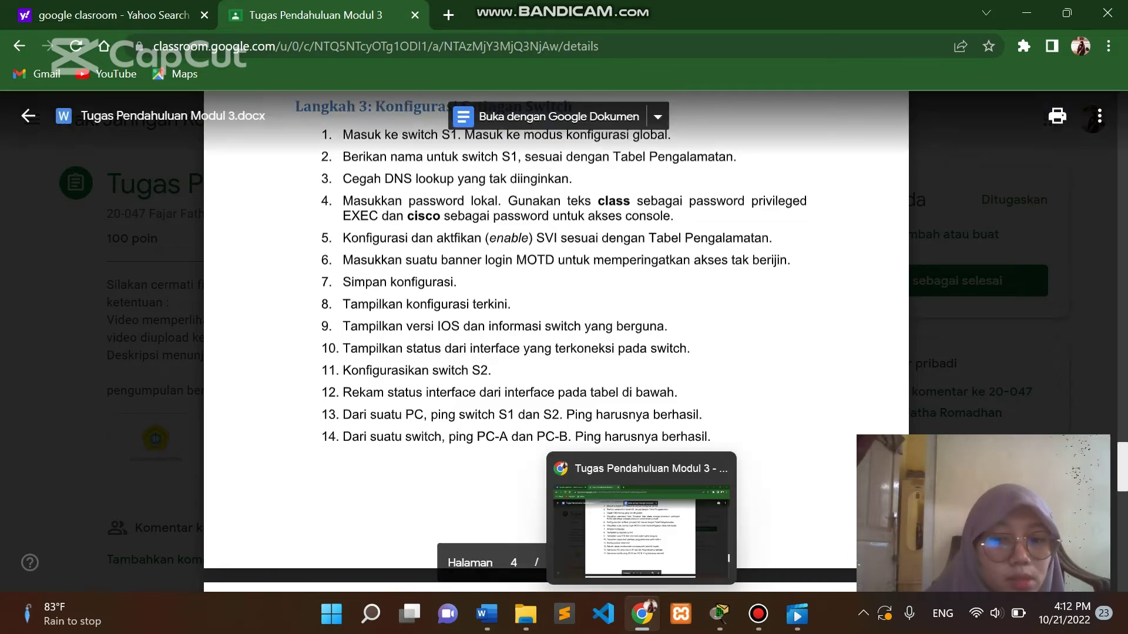
mouse_move(720, 614)
click(587, 572)
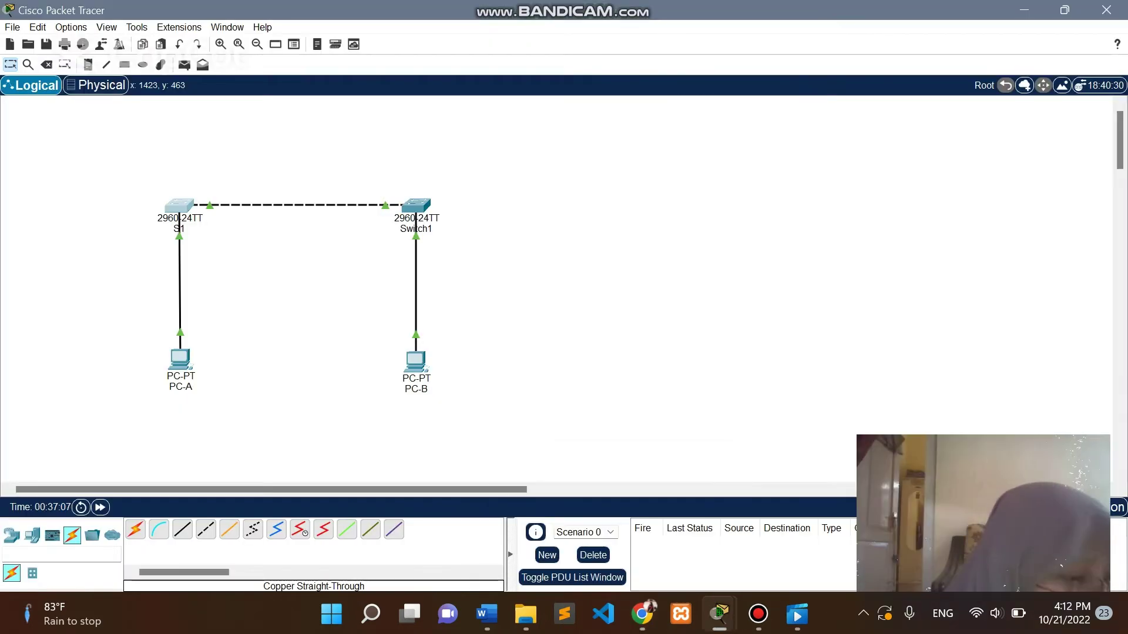
mouse_move(720, 614)
click(937, 534)
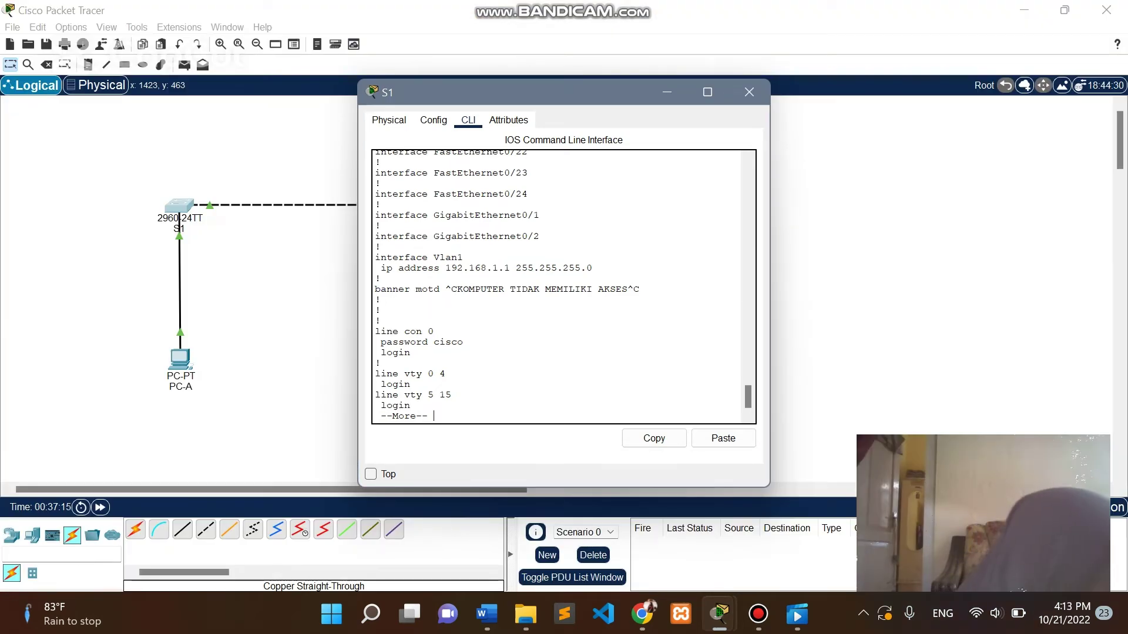
key(Return)
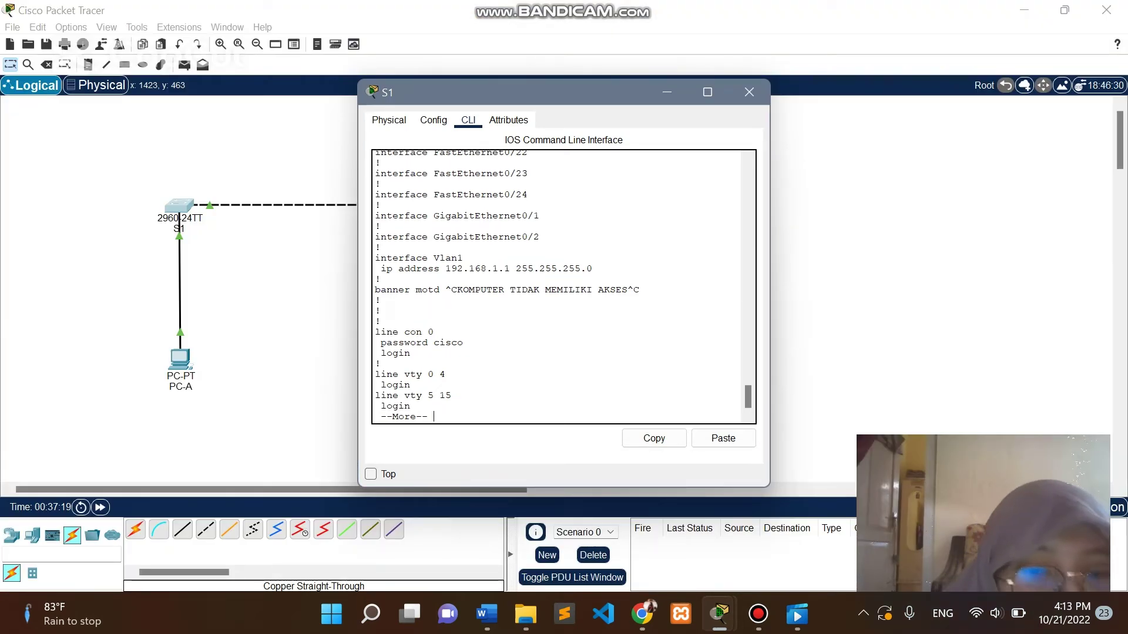
key(Return)
key(Return)
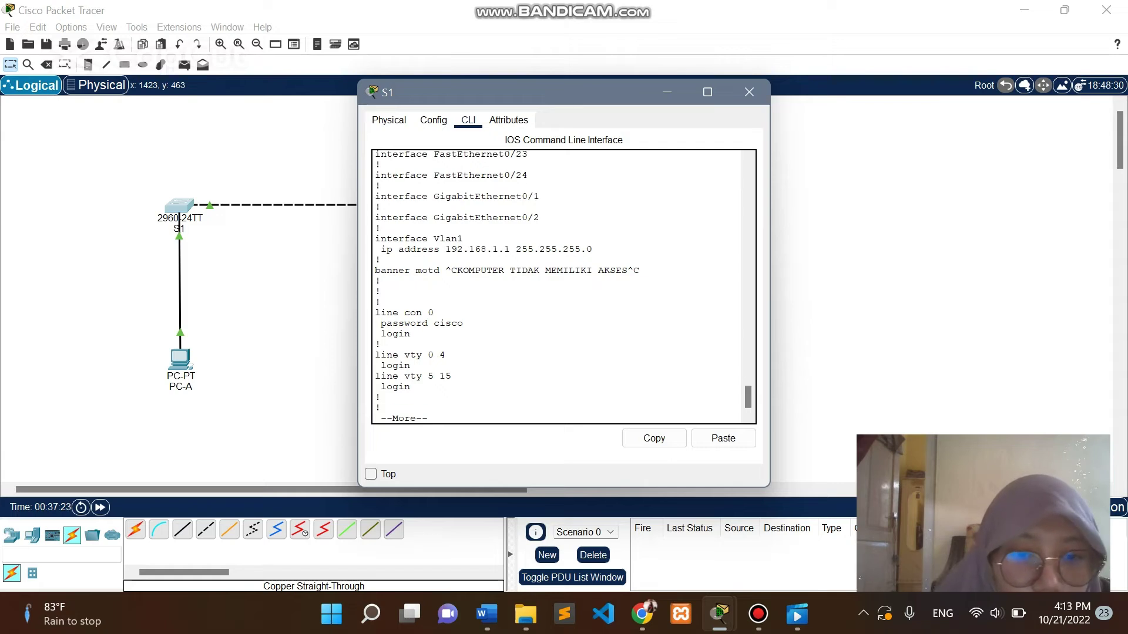
text(s)
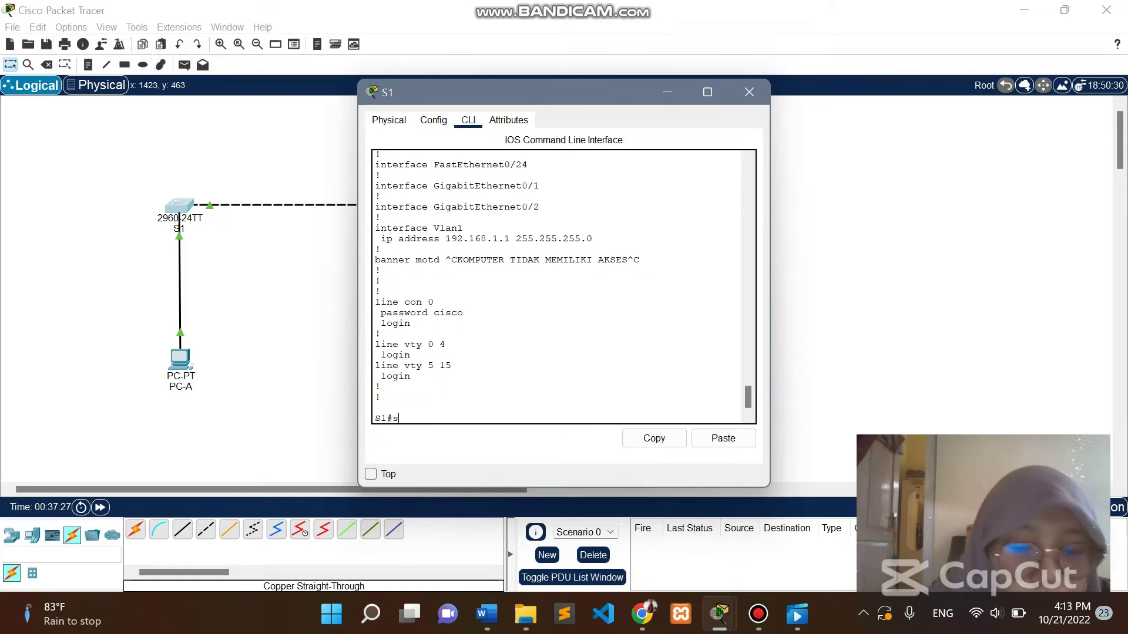
text(how version)
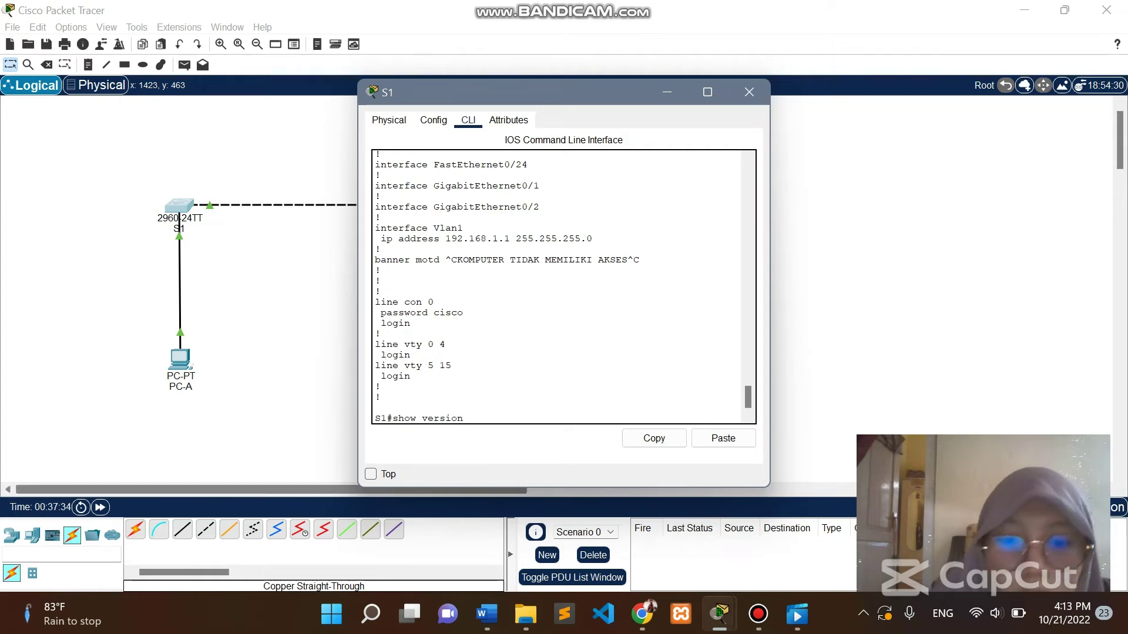
Run 'show version' on S1, review the output, then switch to the assignment in Chrome.
key(Return)
scroll(558, 287, up, 3)
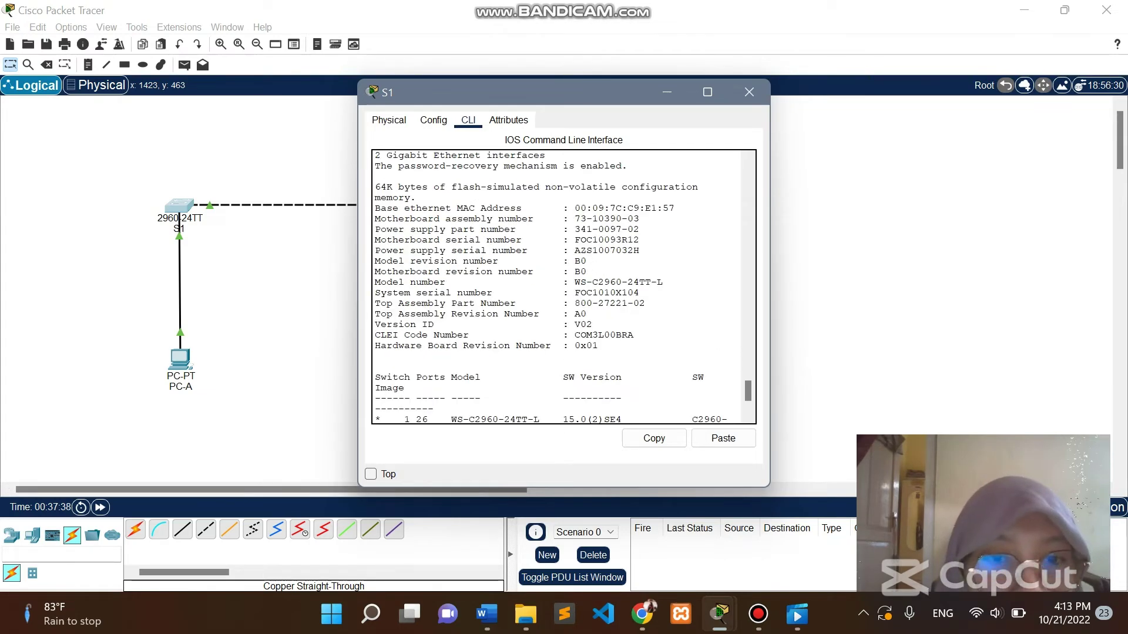
scroll(558, 287, up, 1)
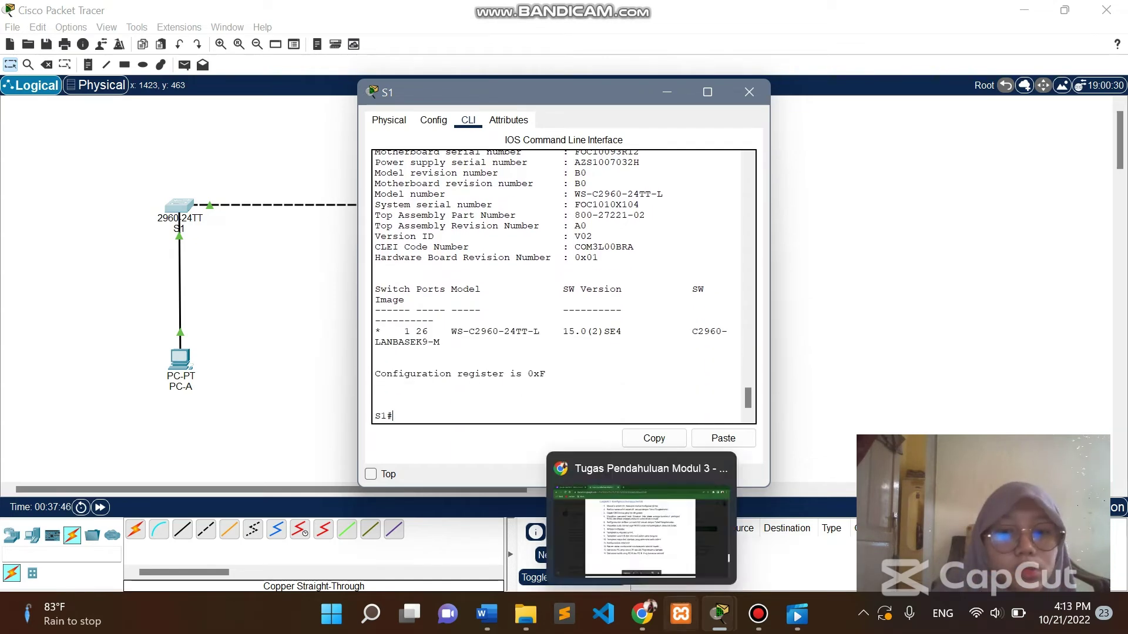
mouse_move(642, 614)
click(642, 532)
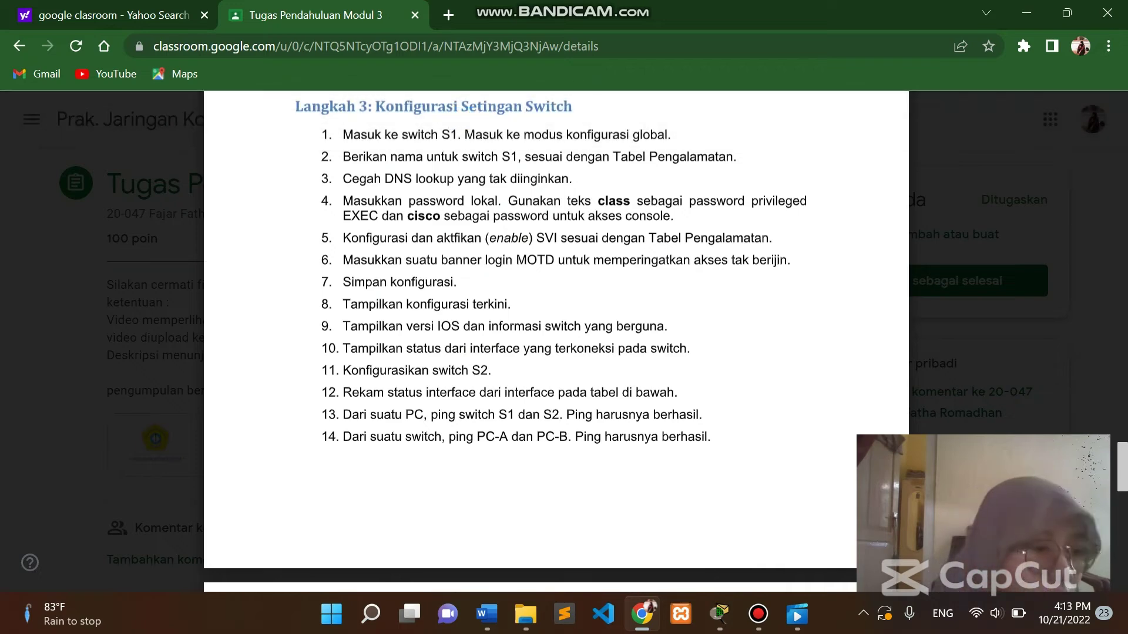
Bring S1's CLI back and run 'show ip interface brief' to review interface status.
mouse_move(719, 614)
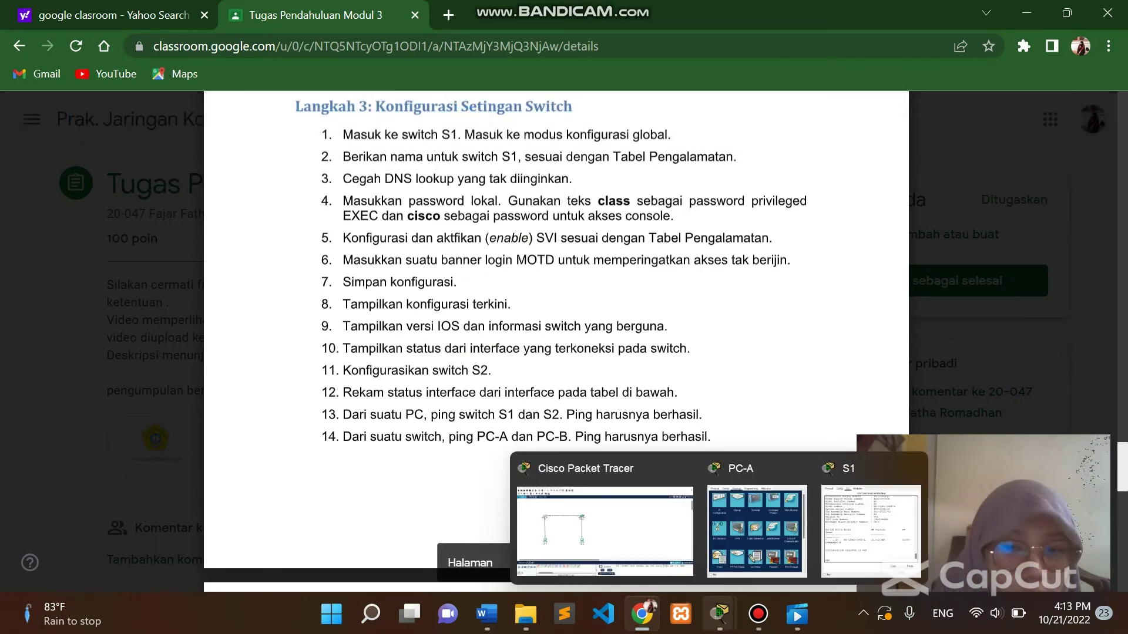
click(871, 532)
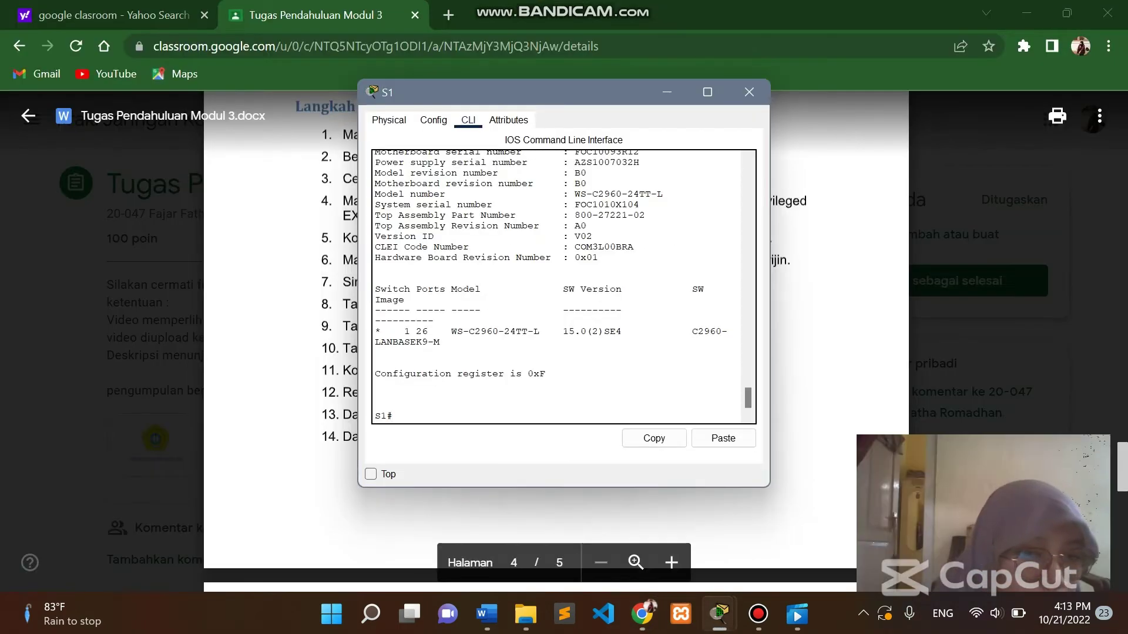
text(show)
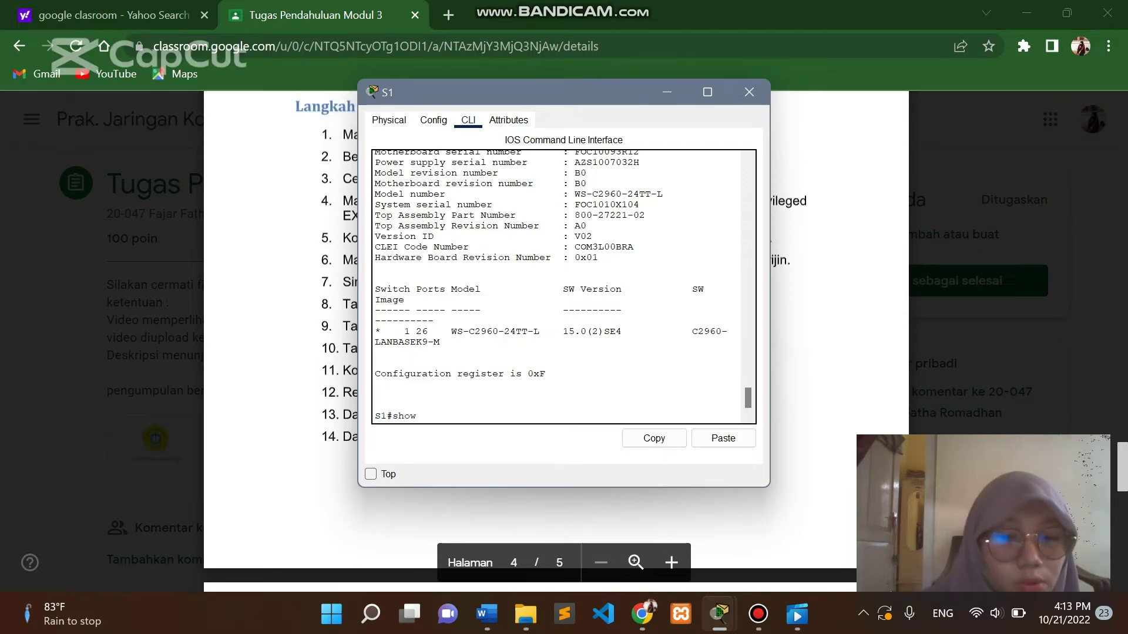
text( ip inter)
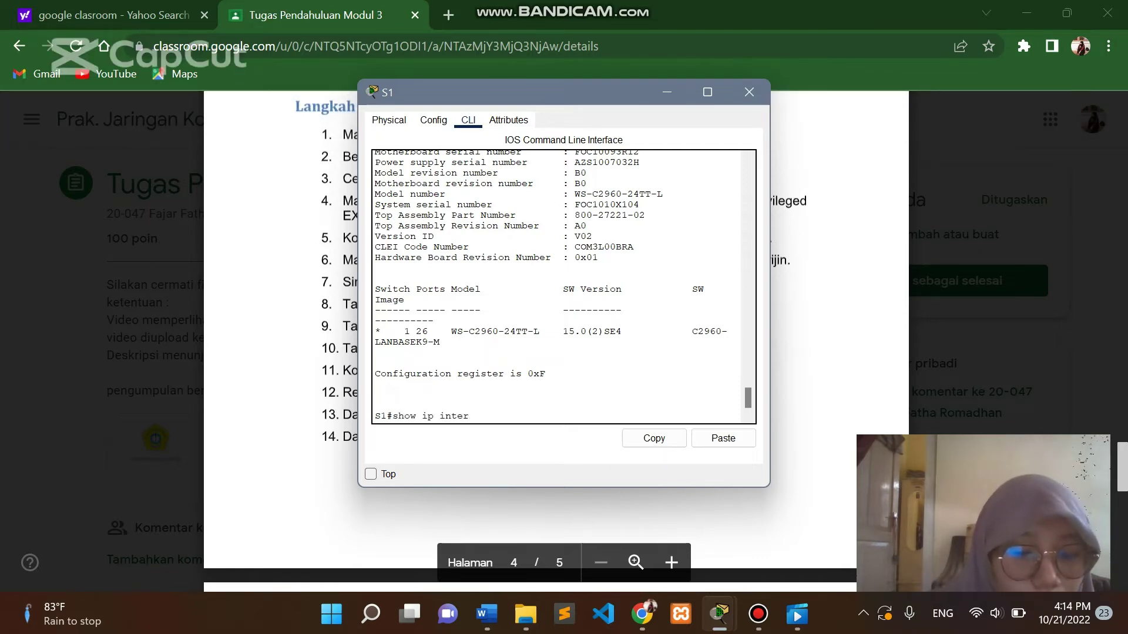
text(face brie)
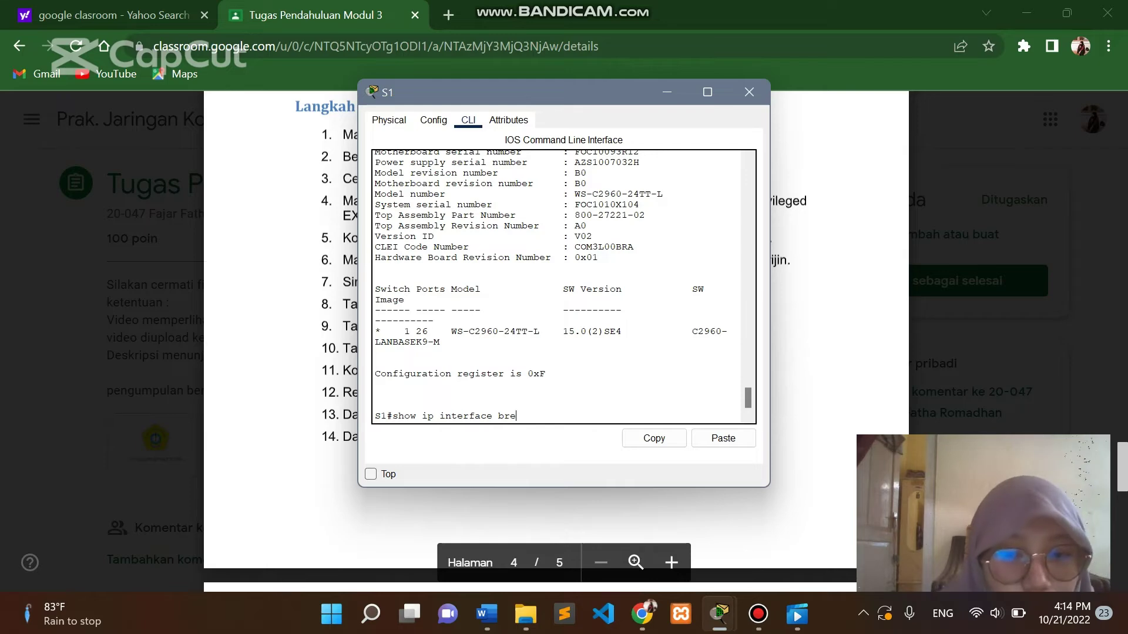
key(BackSpace)
text(ief)
key(Return)
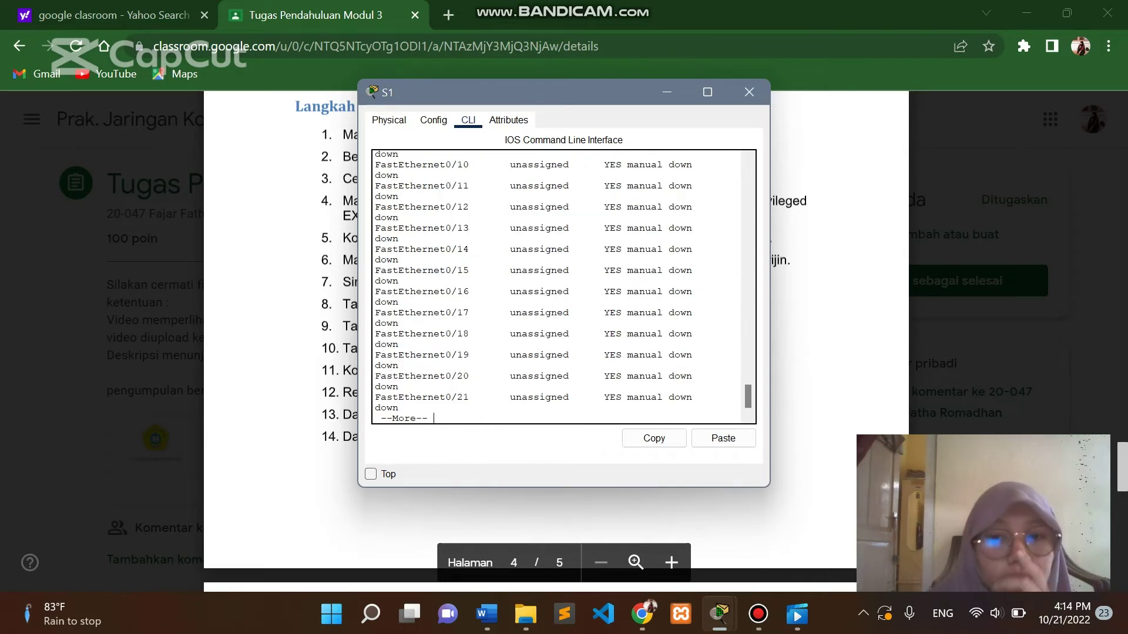
scroll(563, 287, up, 10)
scroll(562, 287, down, 10)
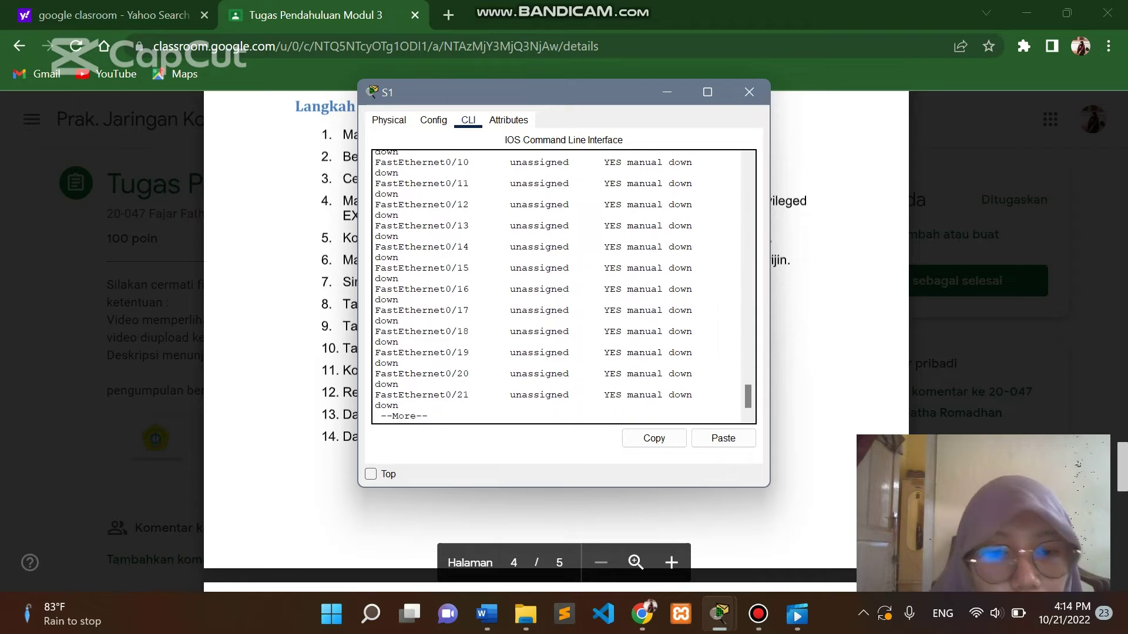
Check the assignment in Chrome and head back toward the Packet Tracer workspace.
mouse_move(526, 614)
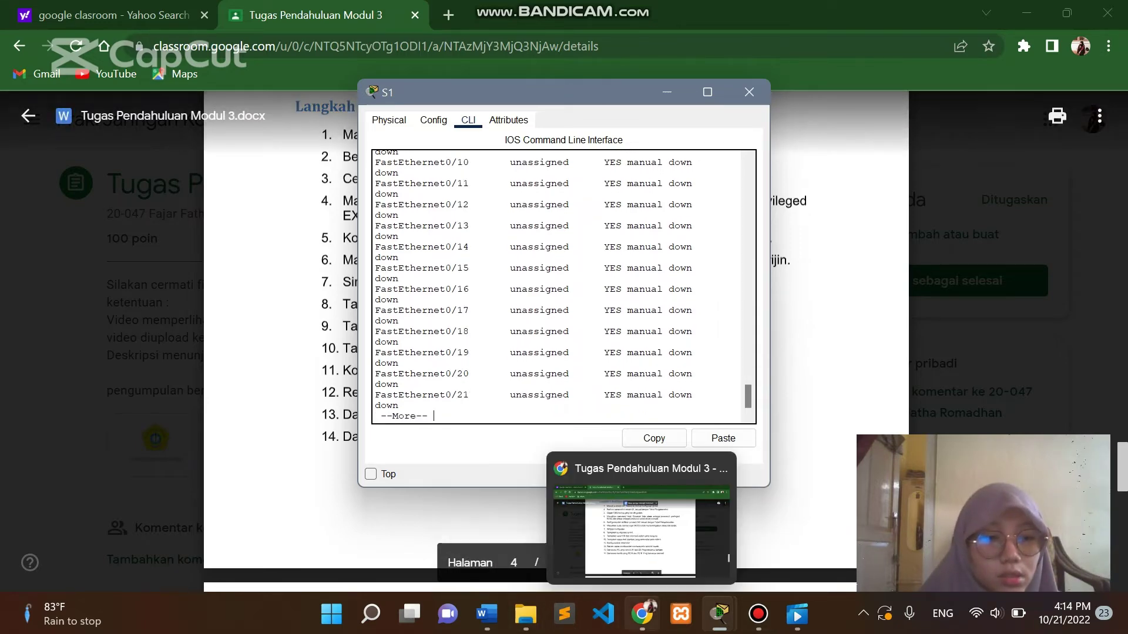
click(642, 613)
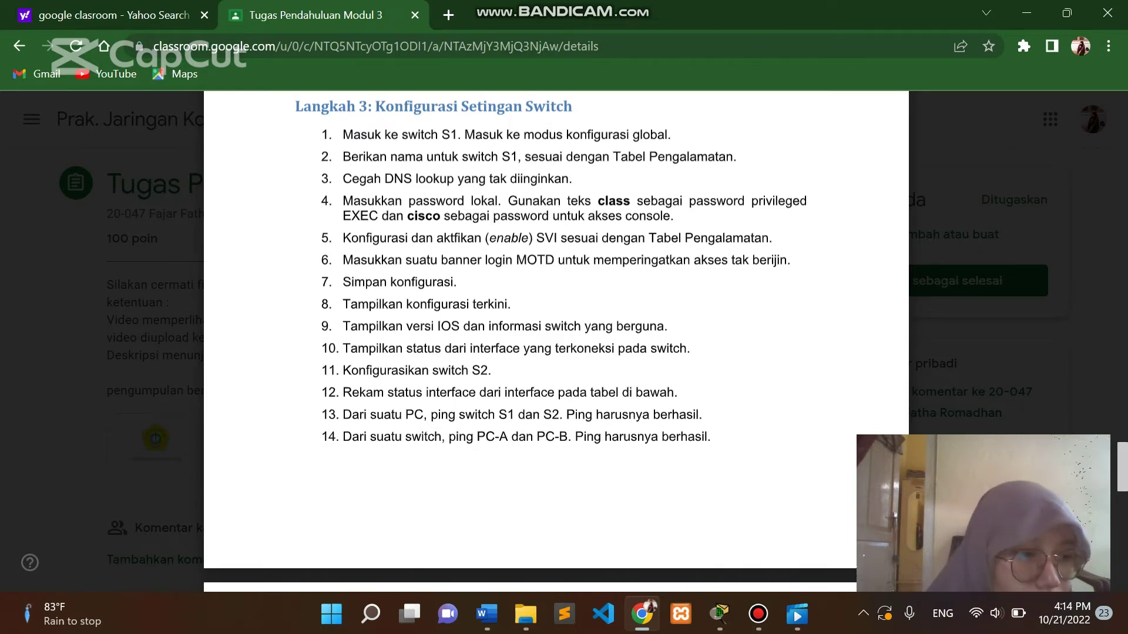
mouse_move(718, 614)
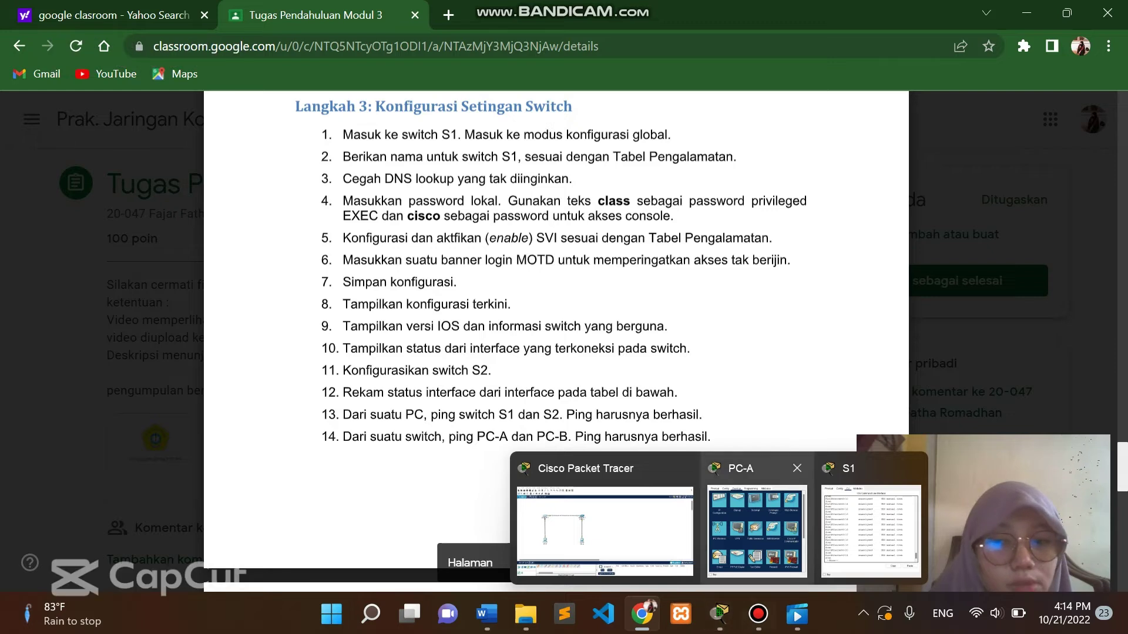
mouse_move(758, 614)
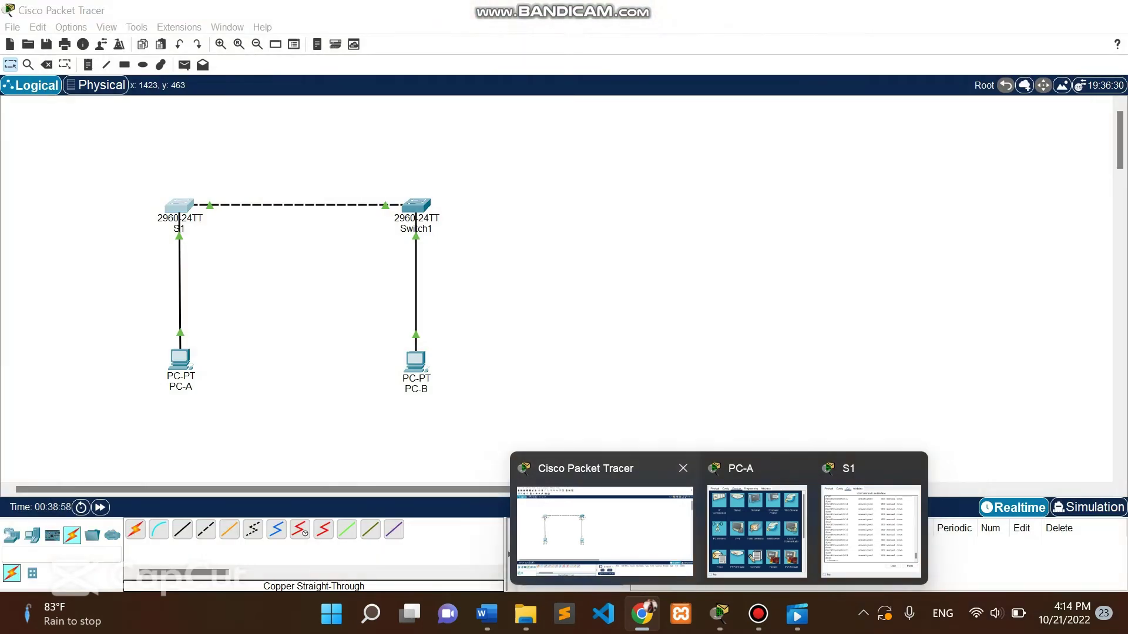
Change Switch1's display name and hostname to S2 in its Config settings, then reopen its window.
click(605, 528)
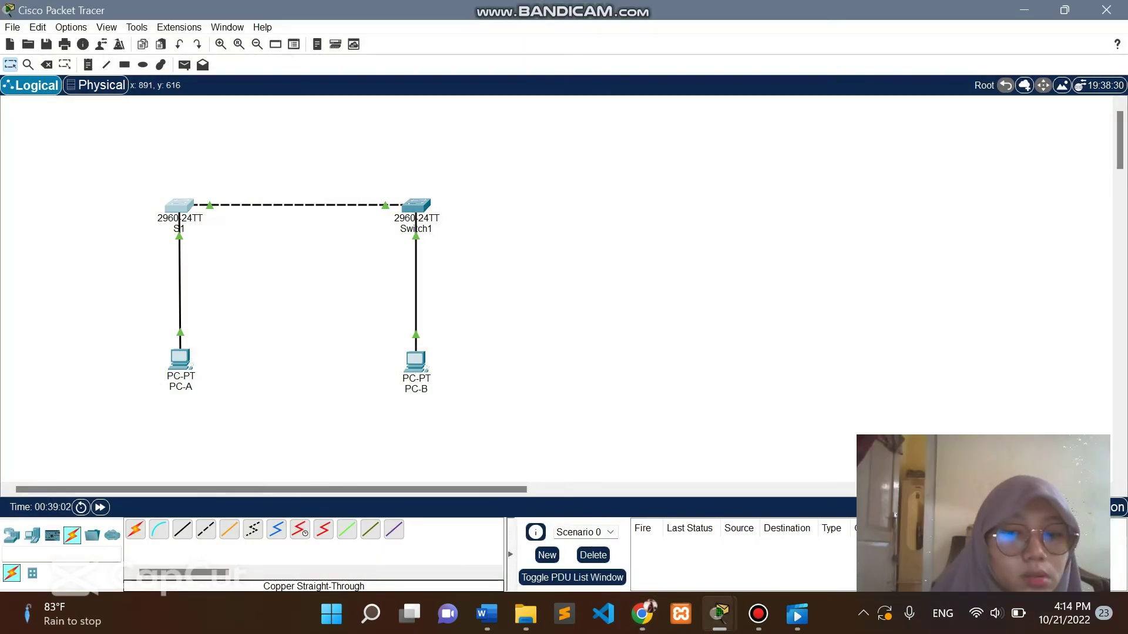
mouse_move(719, 614)
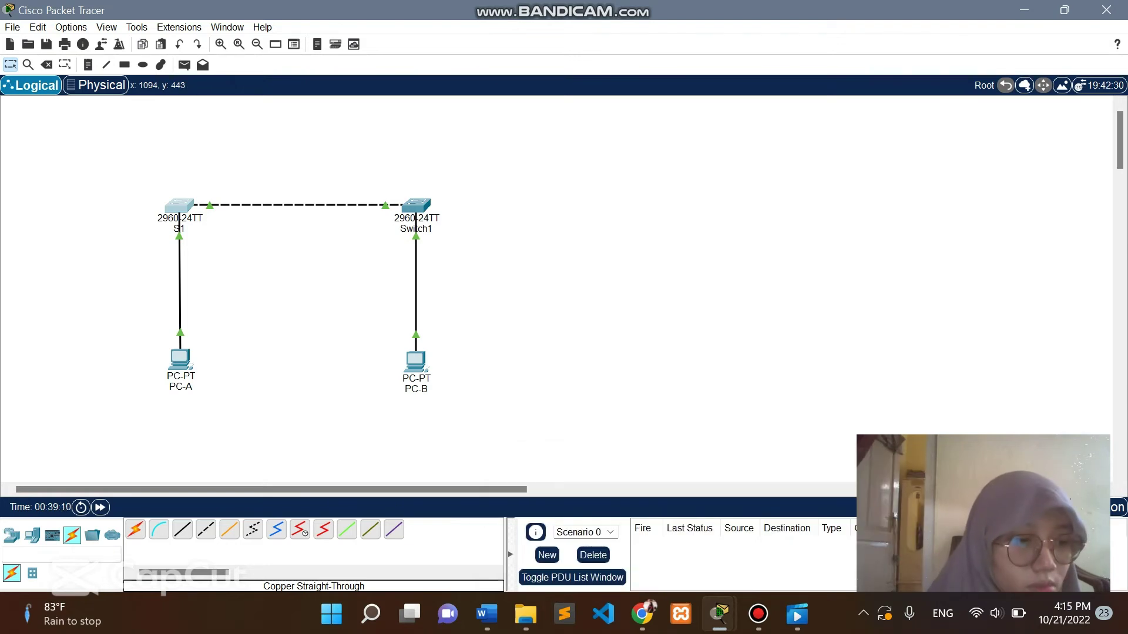
click(420, 204)
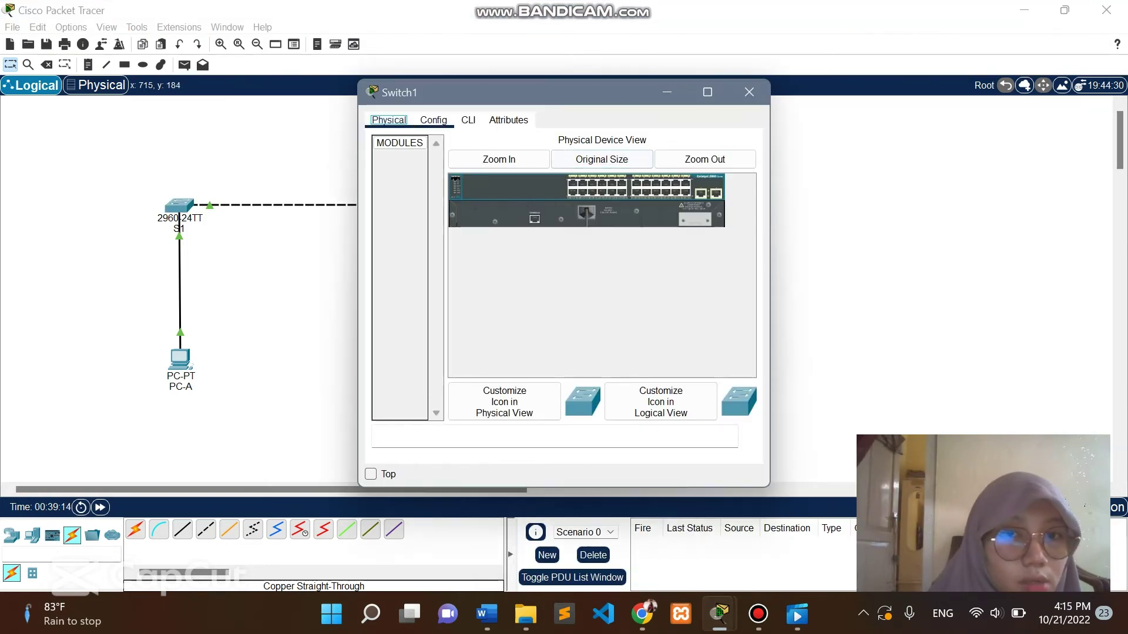
click(468, 119)
click(434, 120)
click(646, 179)
key(BackSpace)
key(BackSpace)
key(BackSpace)
key(BackSpace)
key(BackSpace)
key(BackSpace)
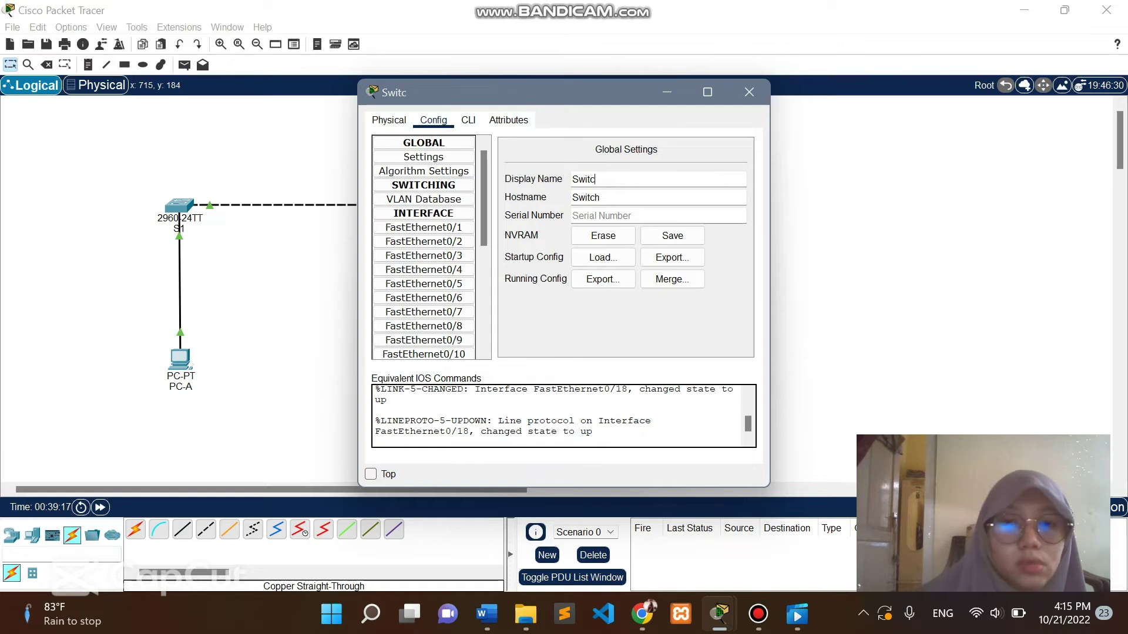
text(2)
click(646, 197)
key(BackSpace)
key(BackSpace)
key(BackSpace)
key(BackSpace)
key(BackSpace)
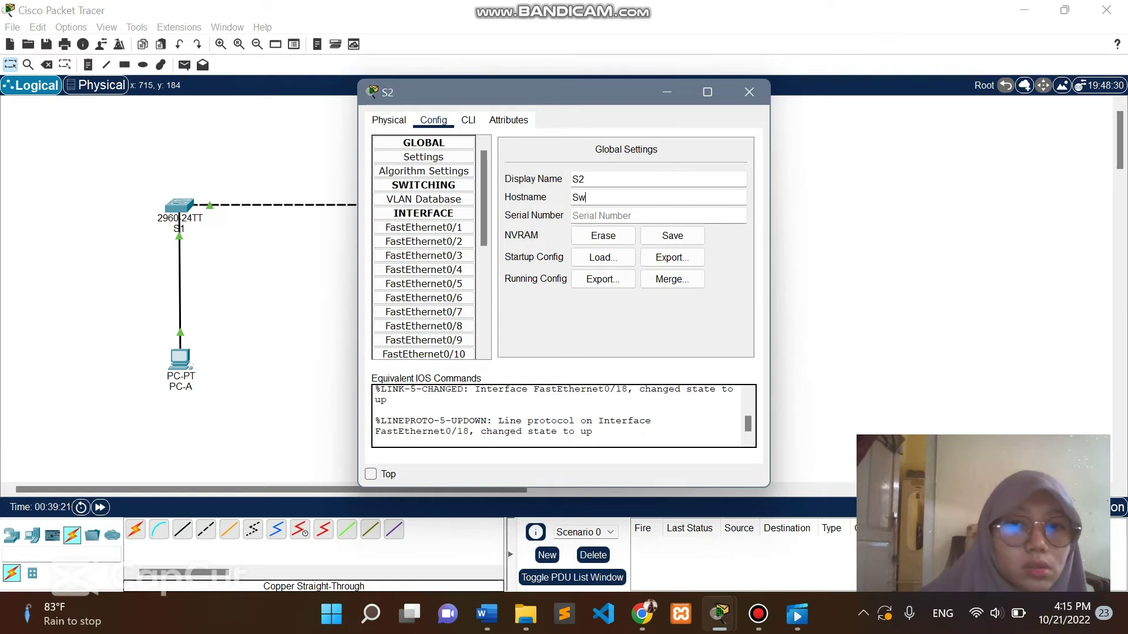
text(2)
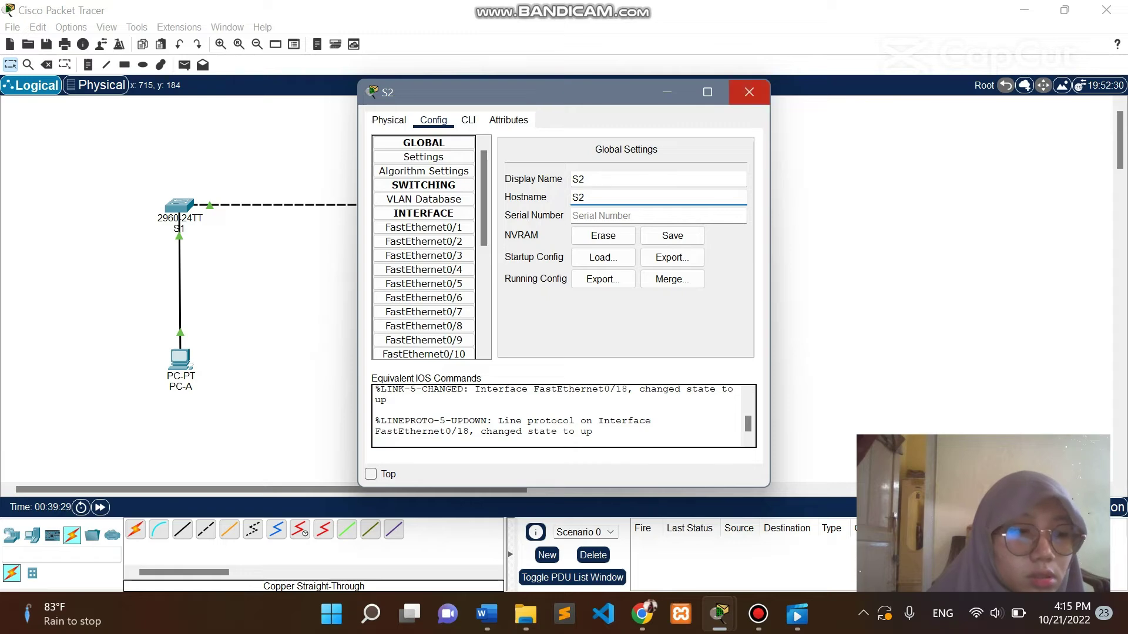
click(749, 91)
click(415, 214)
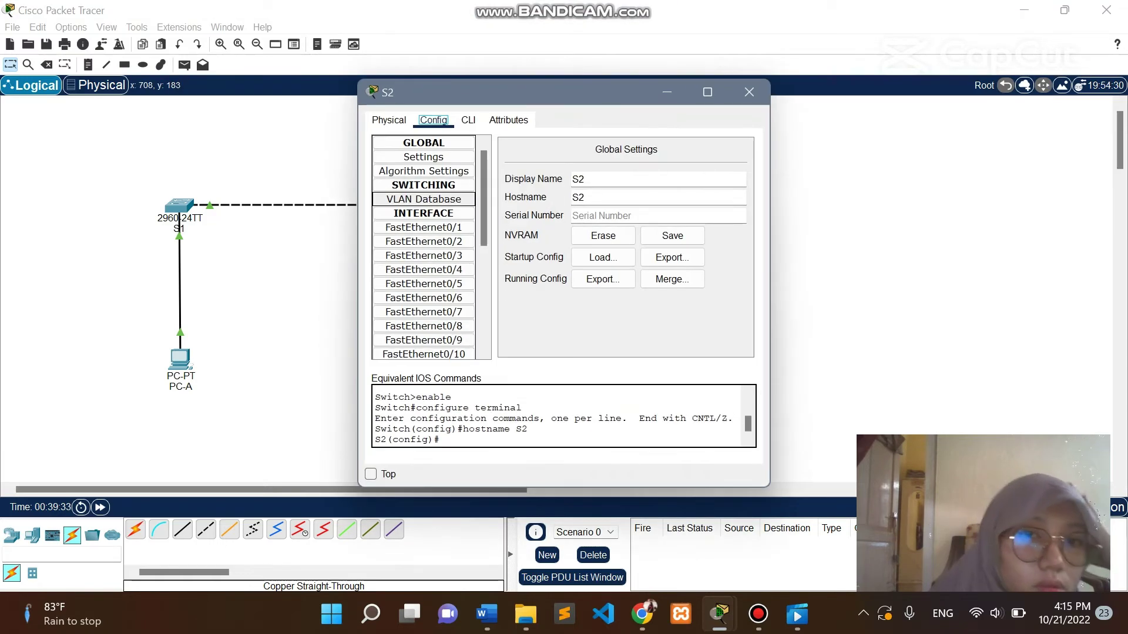
On S2, disable DNS lookup with no ip domain-lookup and set an enable secret password.
click(468, 120)
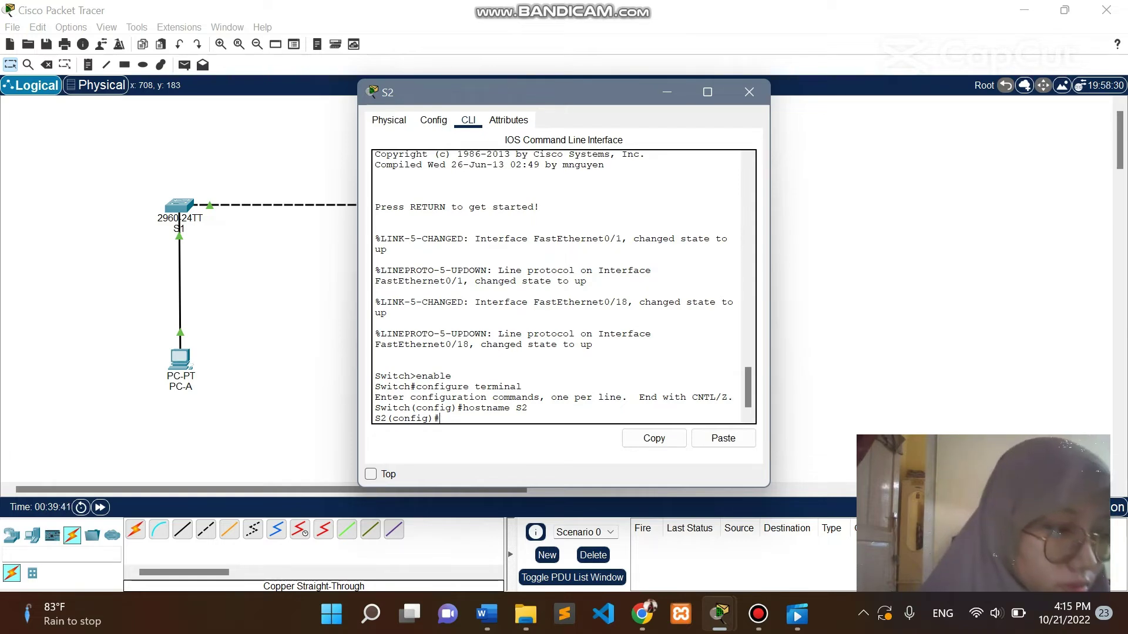
text(no ip do)
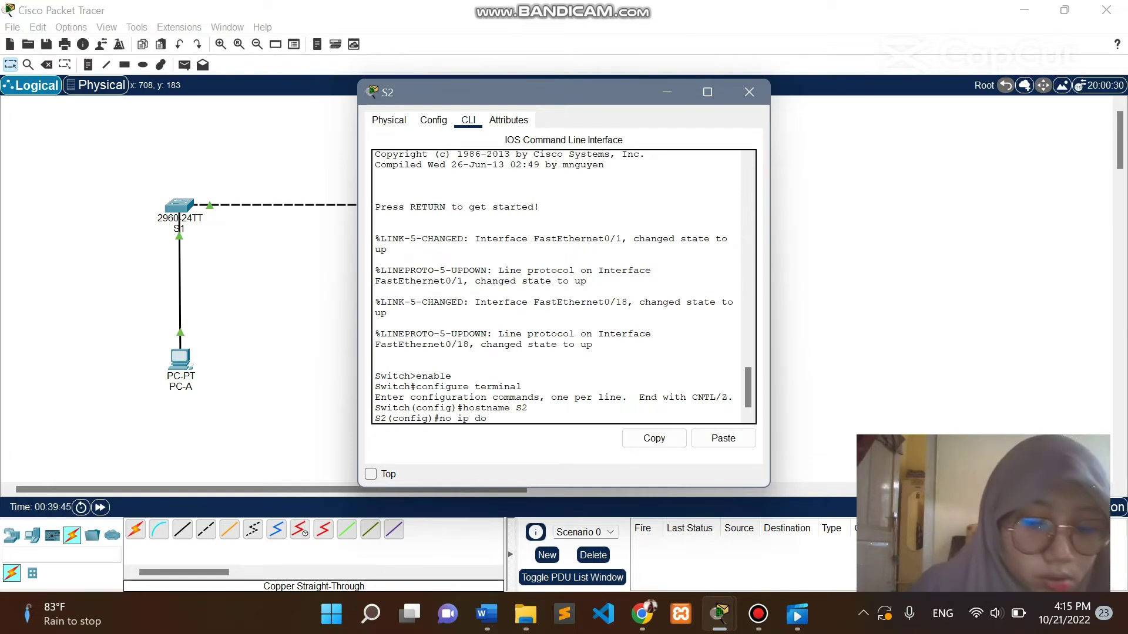
text(main-lookup)
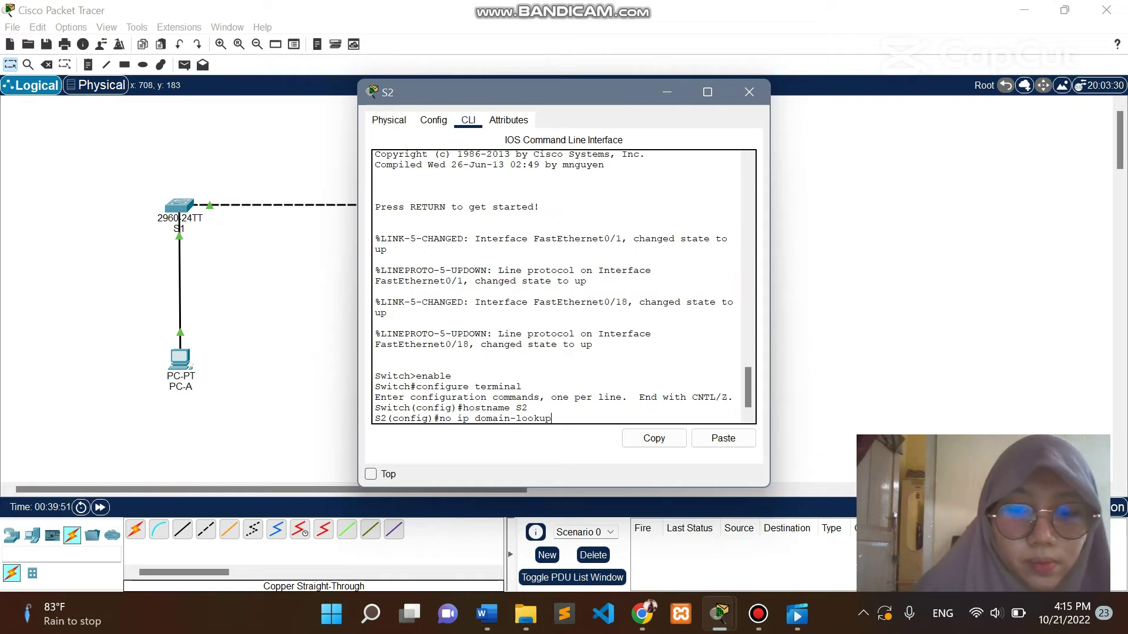
key(Return)
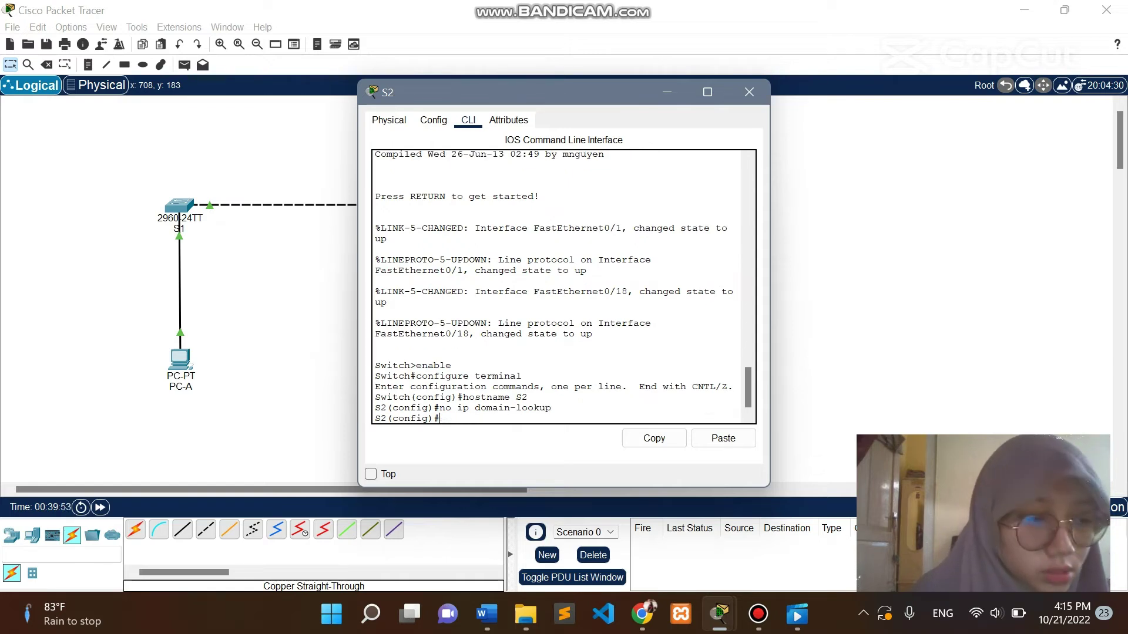
text(enable)
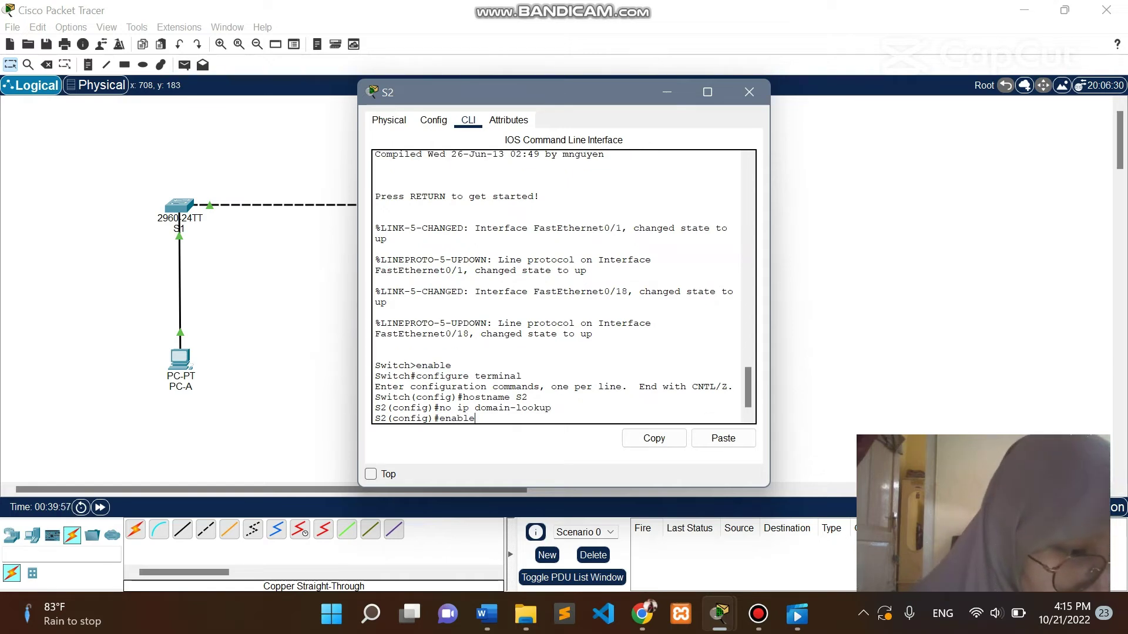
text( secret)
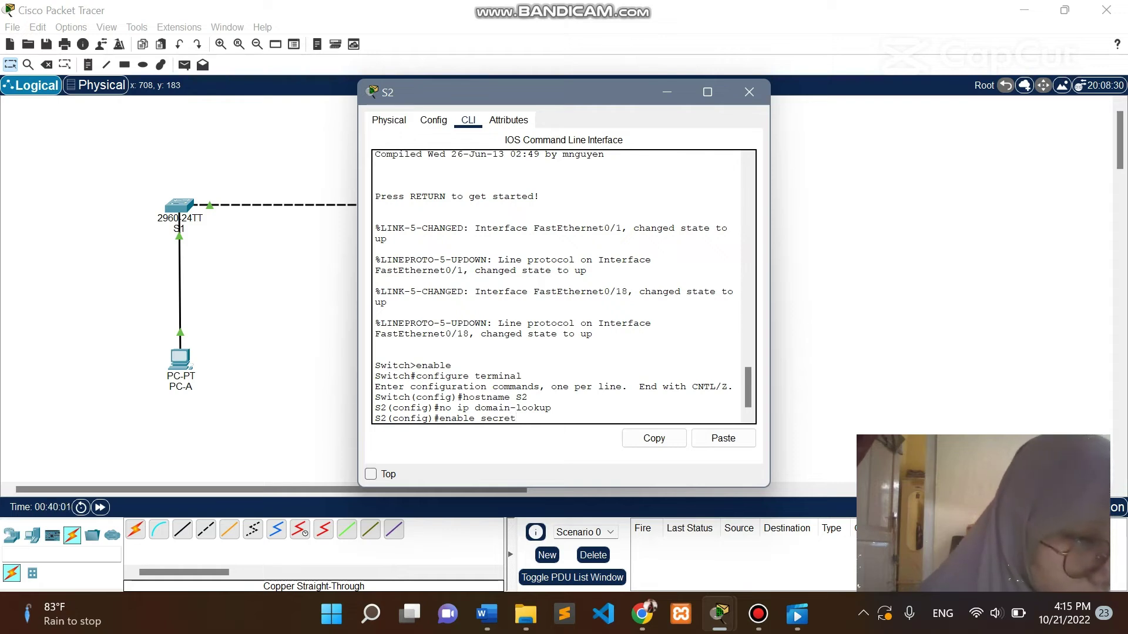
text( class)
key(Return)
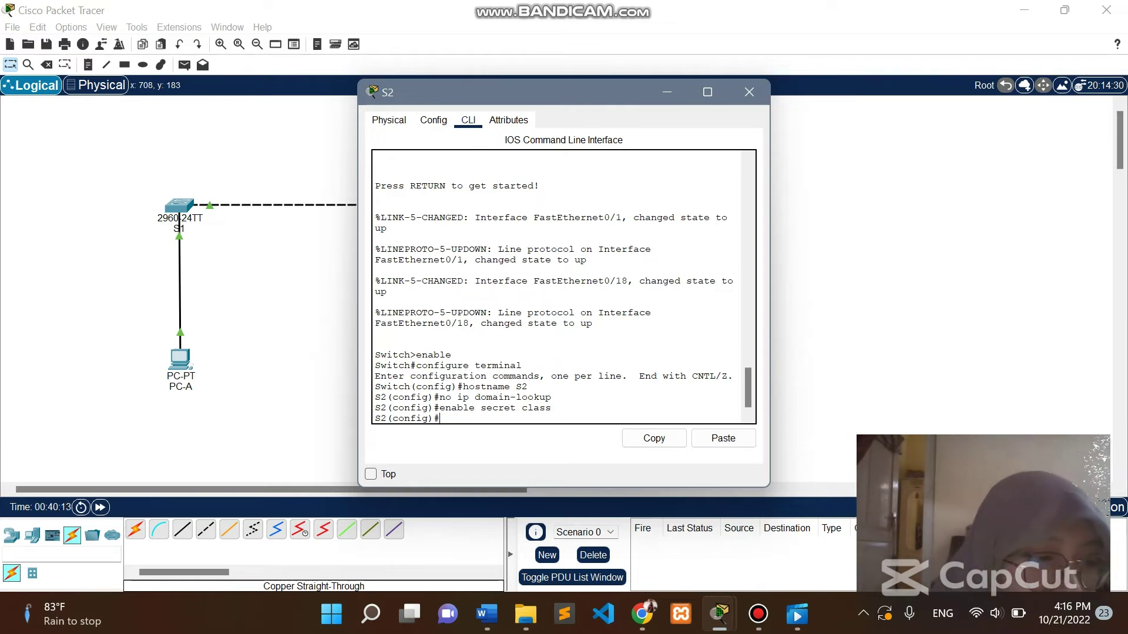
Give S2's console line 0 a password, require login, then exit line configuration.
text(line conso)
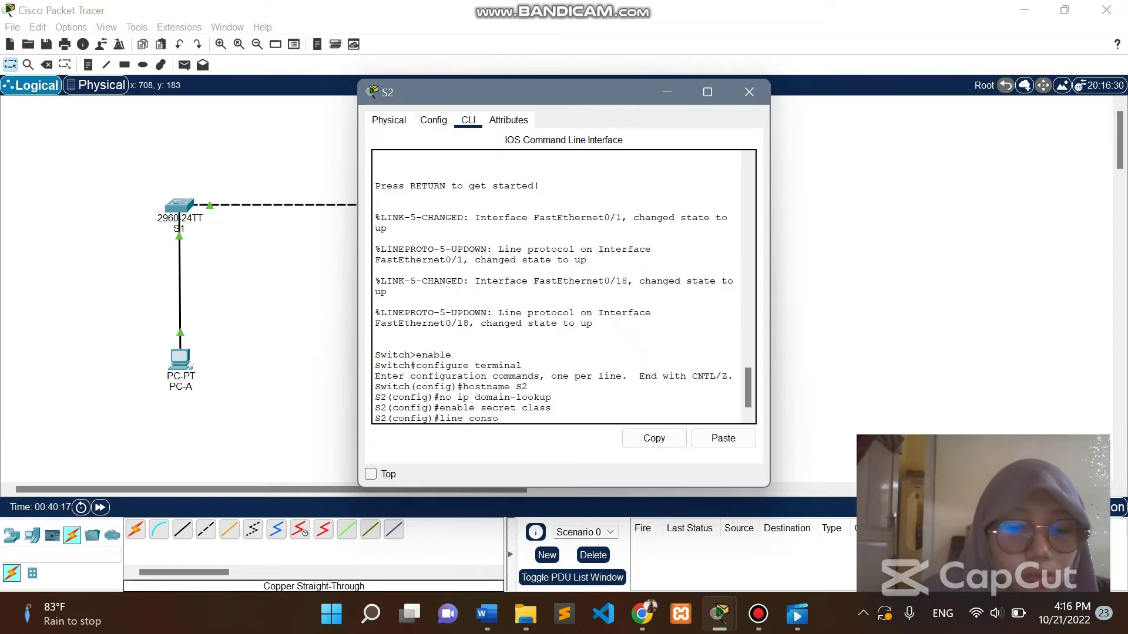
text(le 0)
key(Return)
text(pa)
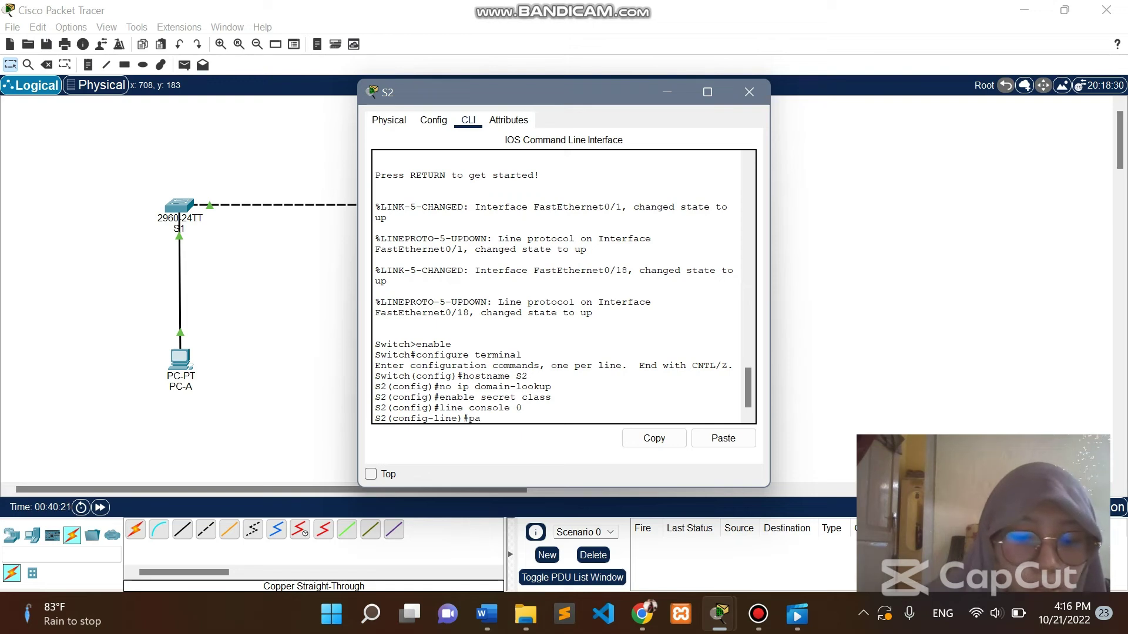
text(ssword cis)
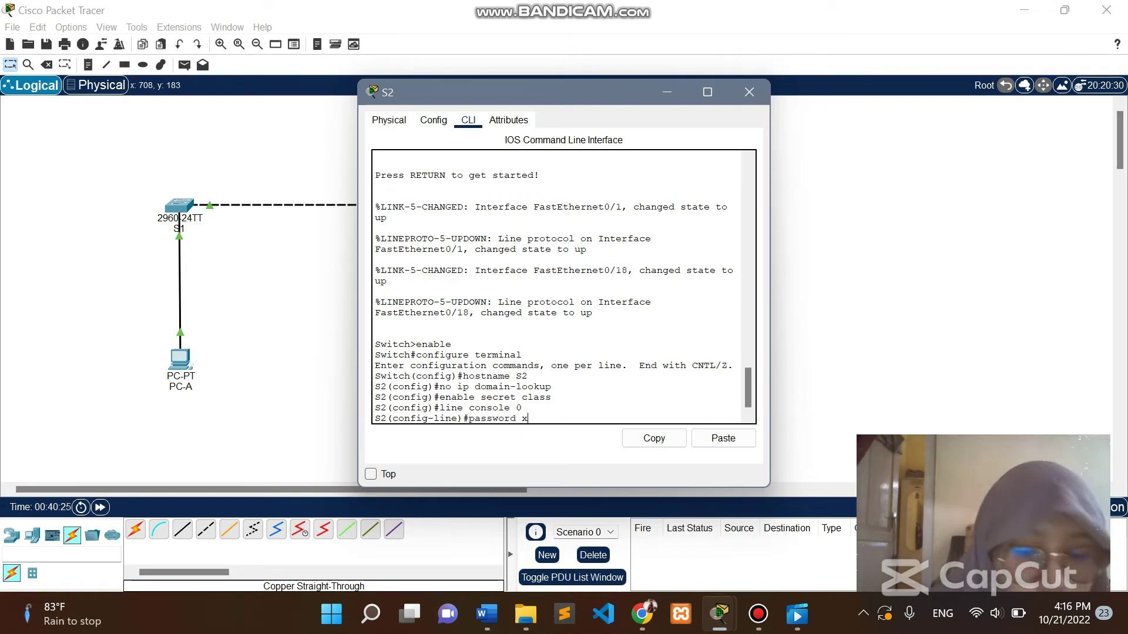
text(co)
key(Return)
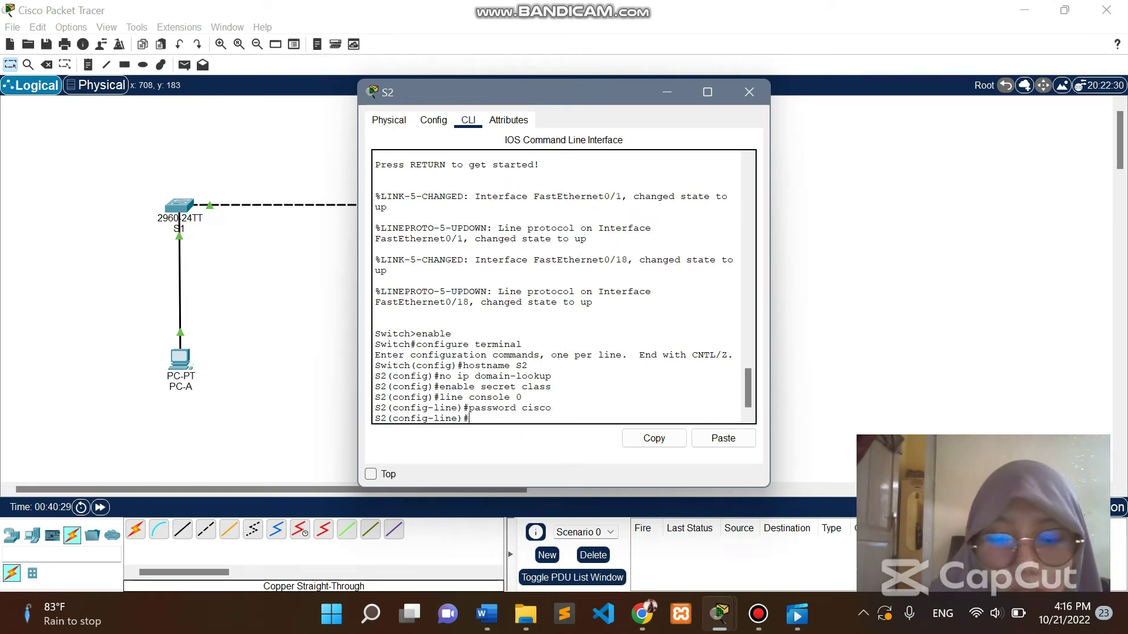
text(login)
key(Return)
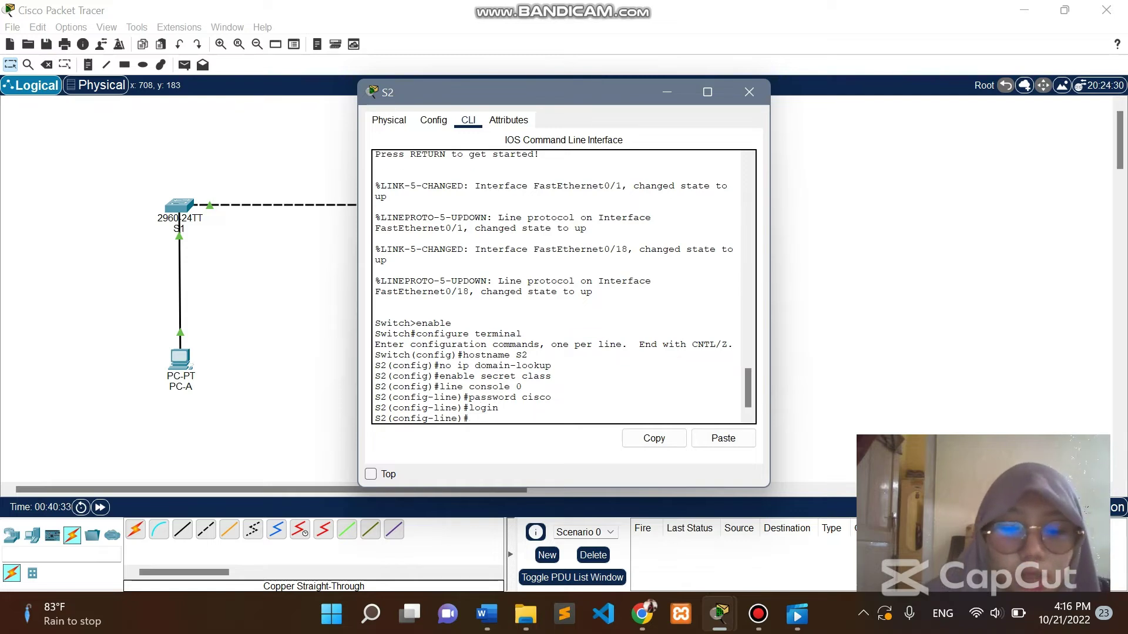
text(exit)
key(Return)
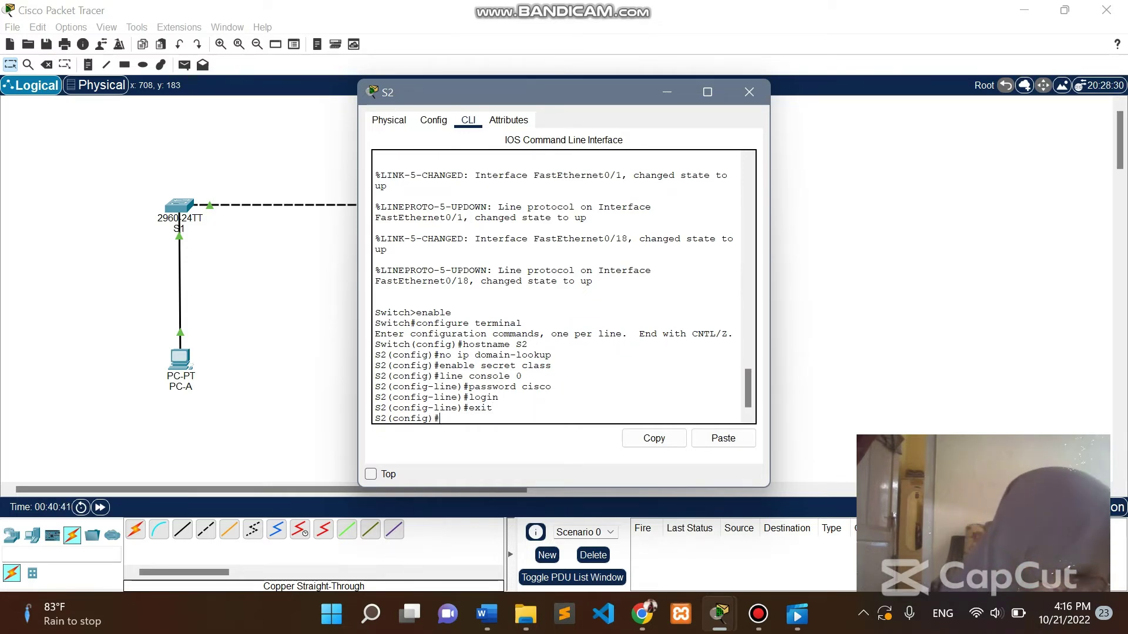
Enter S2's interface vlan 1 configuration mode.
text(interface)
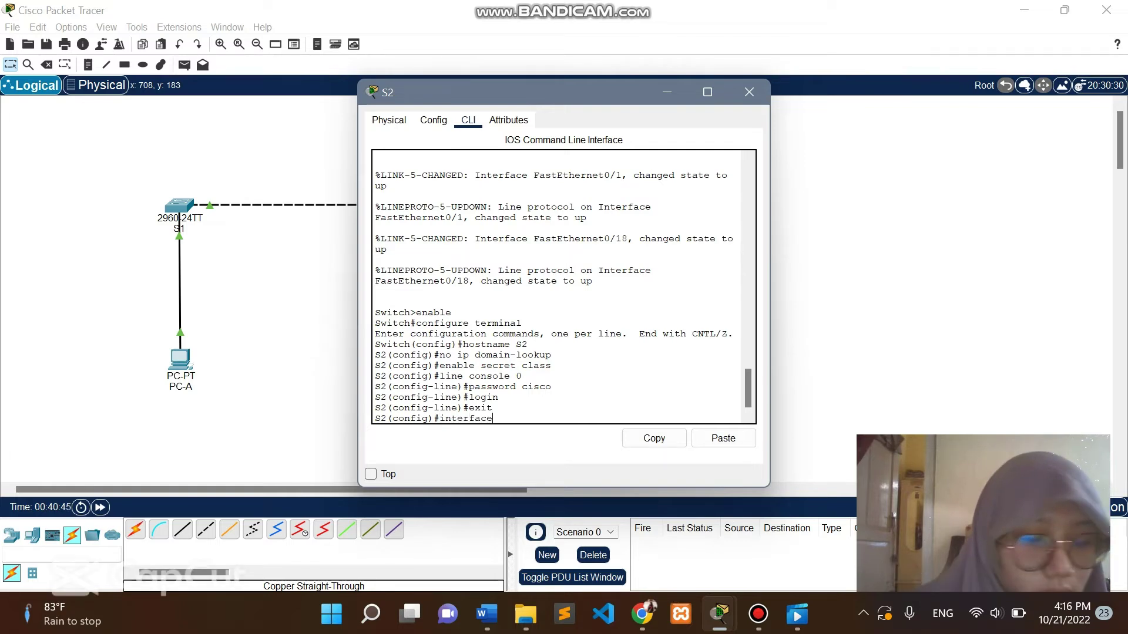
text( vlan1)
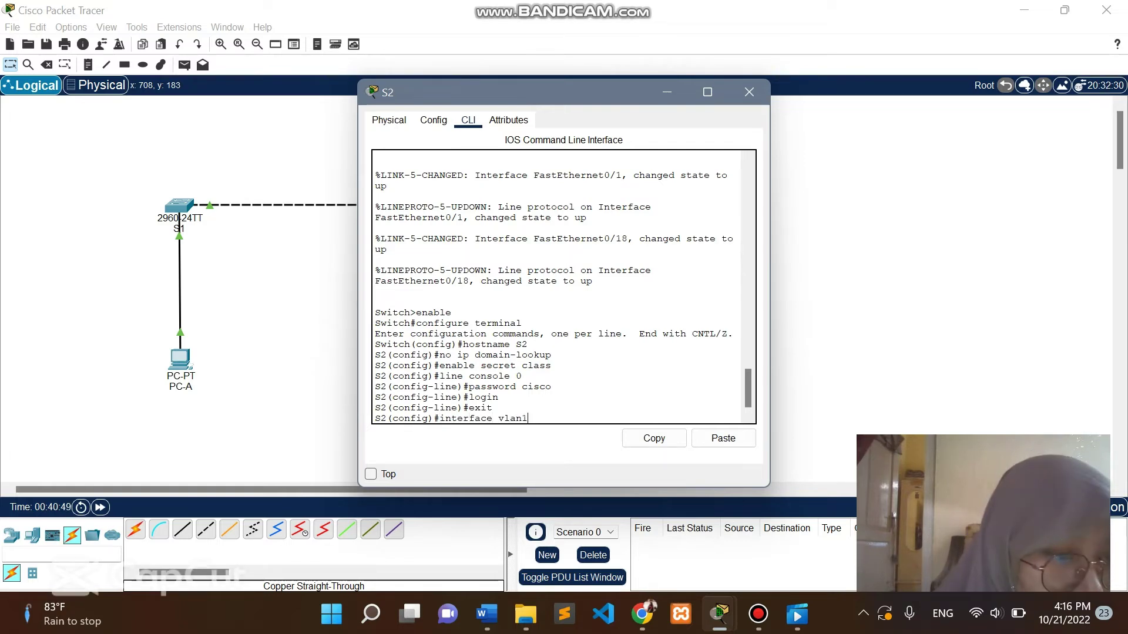
key(BackSpace)
text(1)
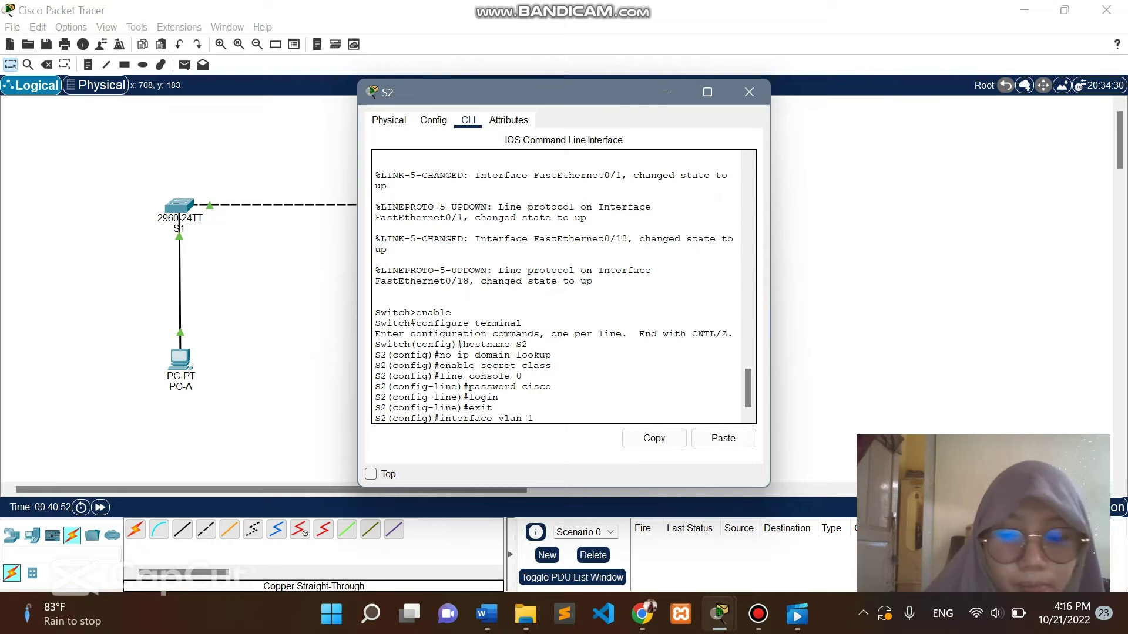
key(Return)
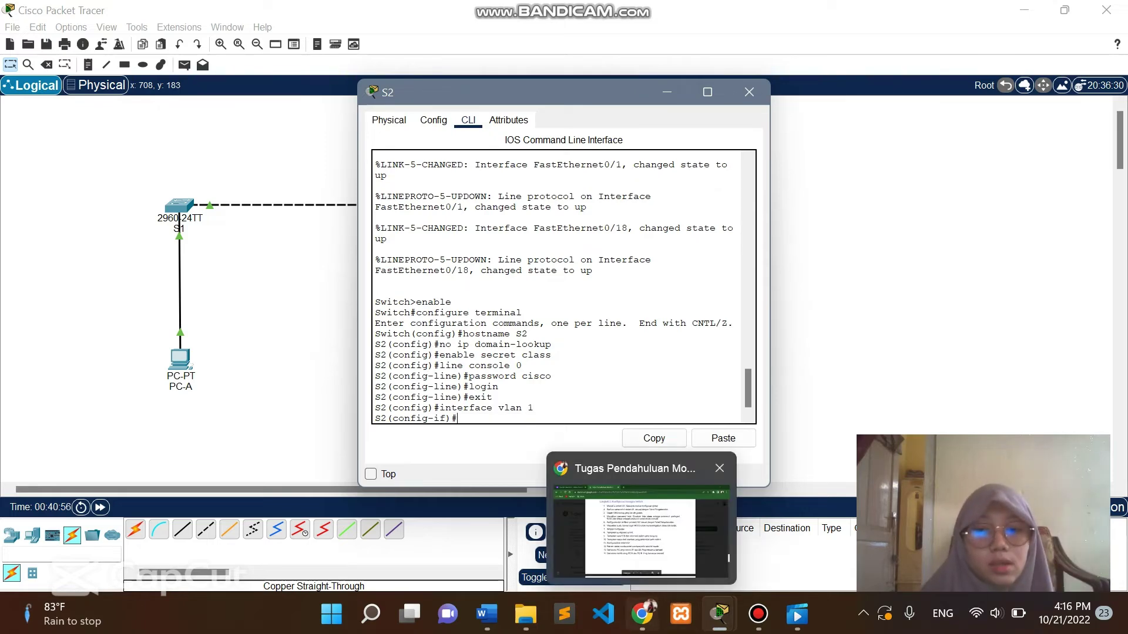
After checking the addressing table, give S2's VLAN 1 address 192.168.1.2, mask 255.255.255.0.
click(642, 614)
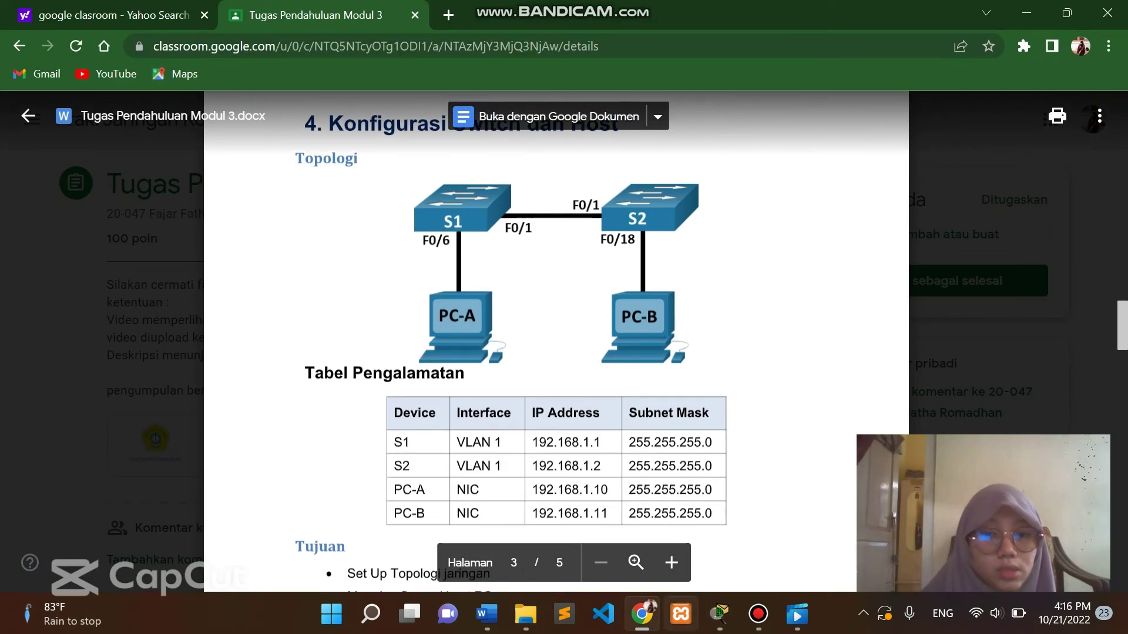
mouse_move(719, 614)
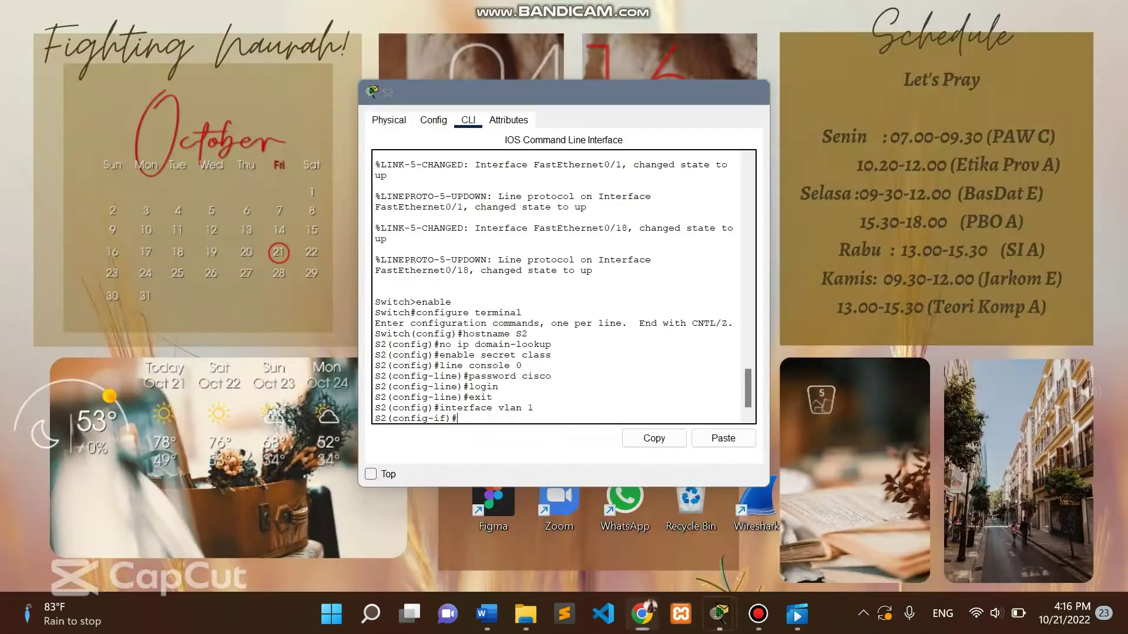
click(929, 532)
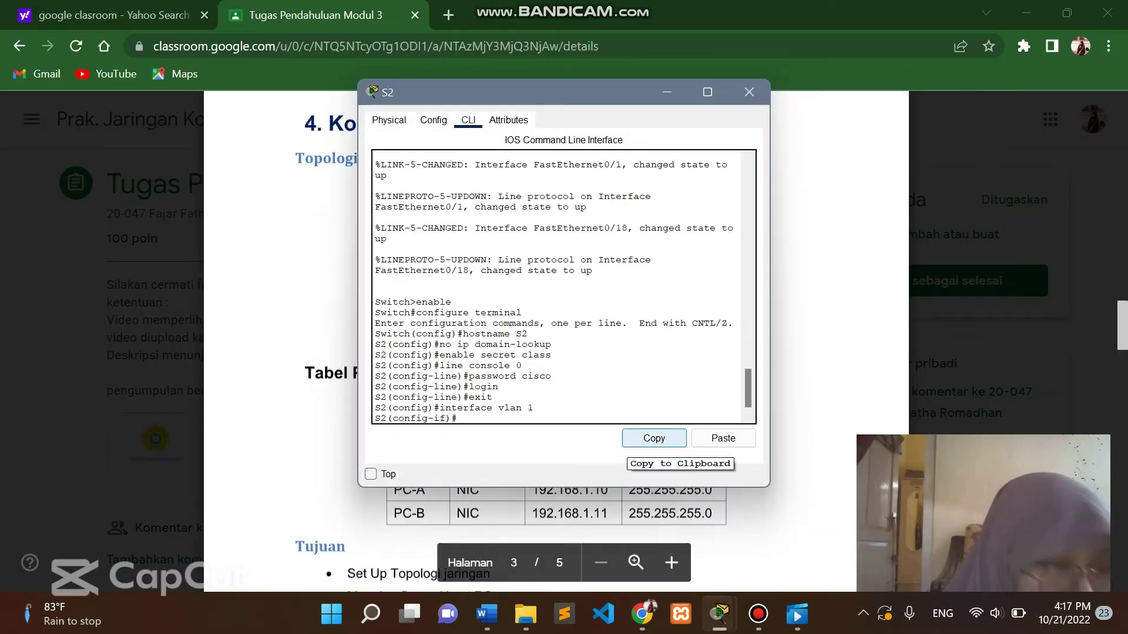
text(ip)
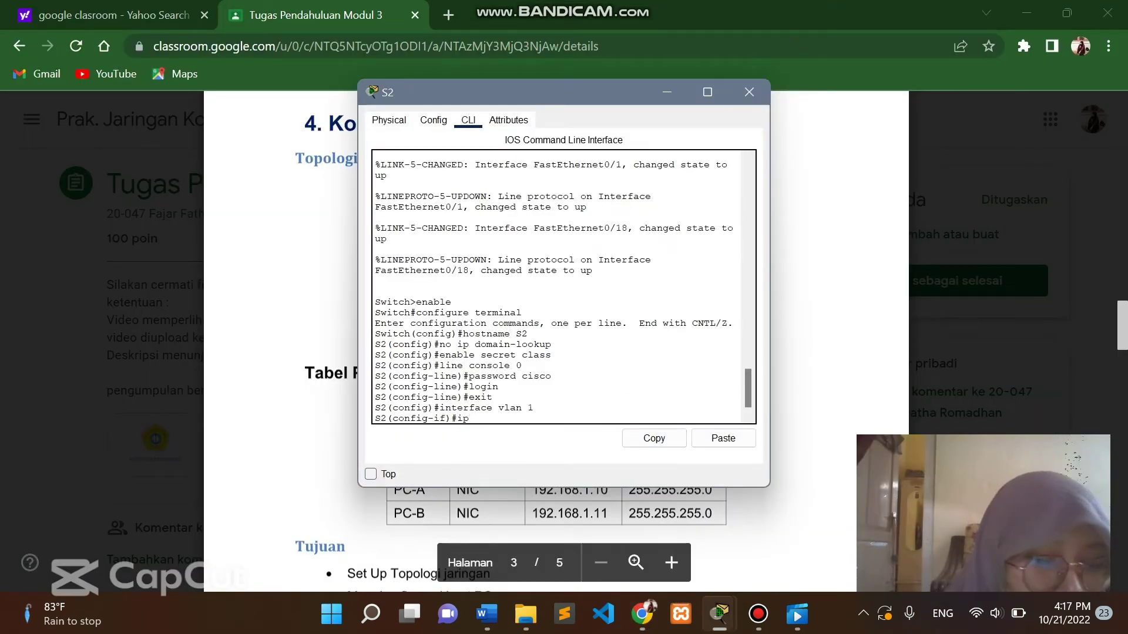
text( address)
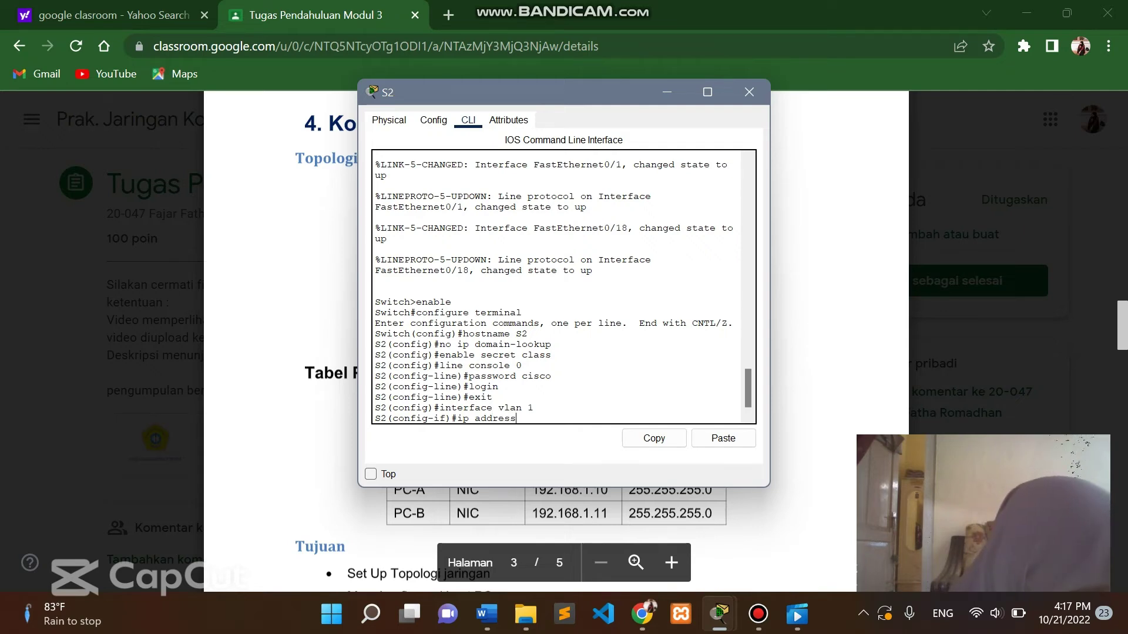
text( 192.16)
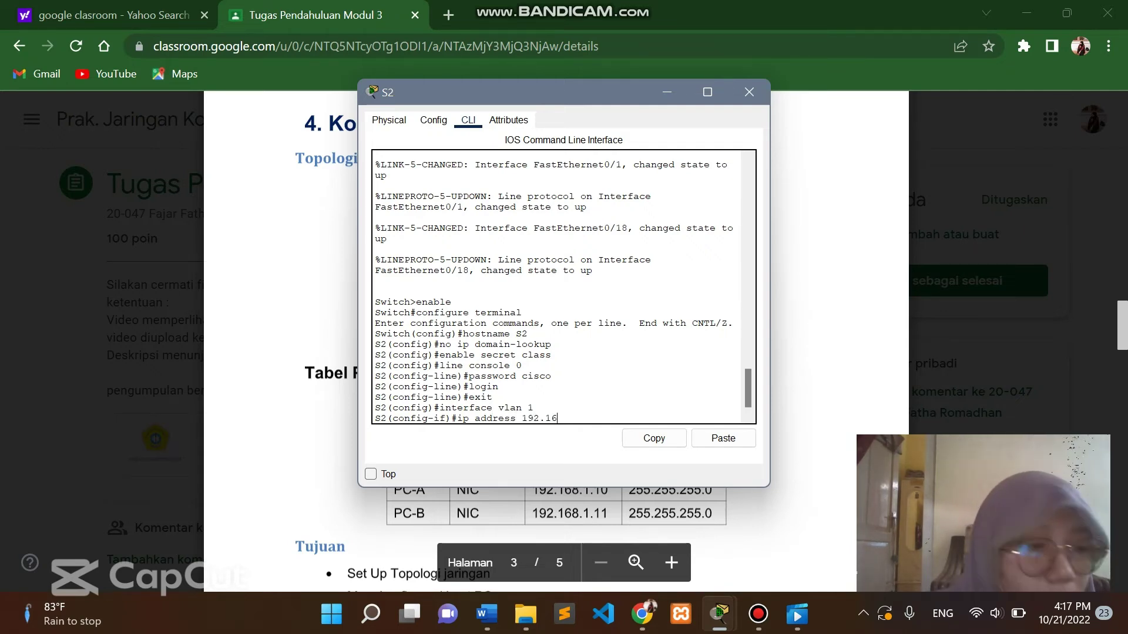
text(8.)
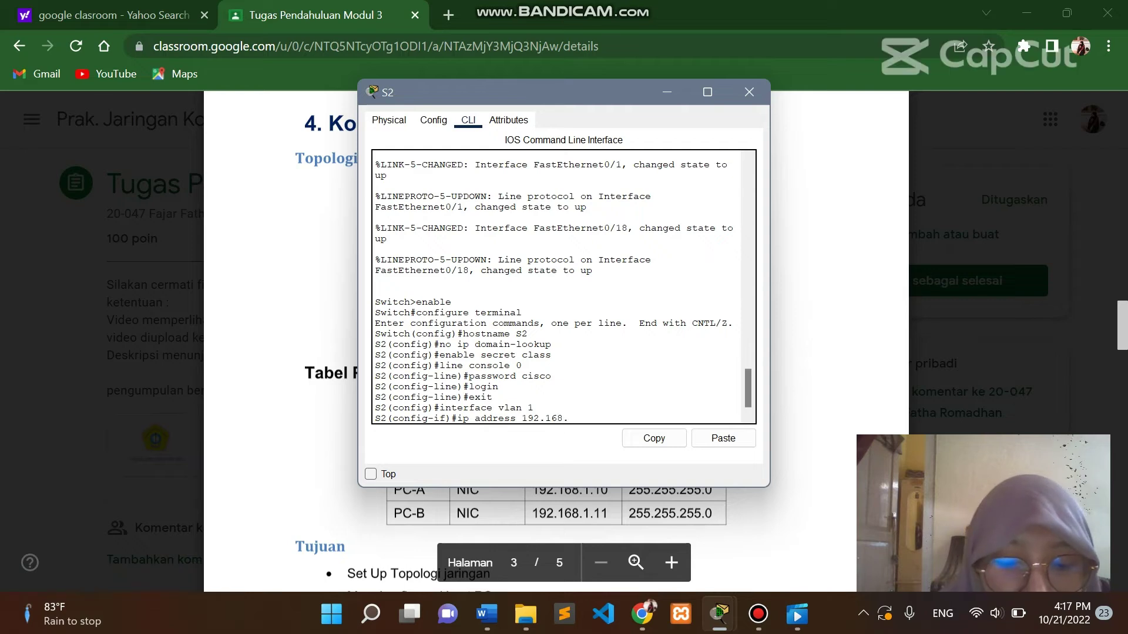
text(1.2)
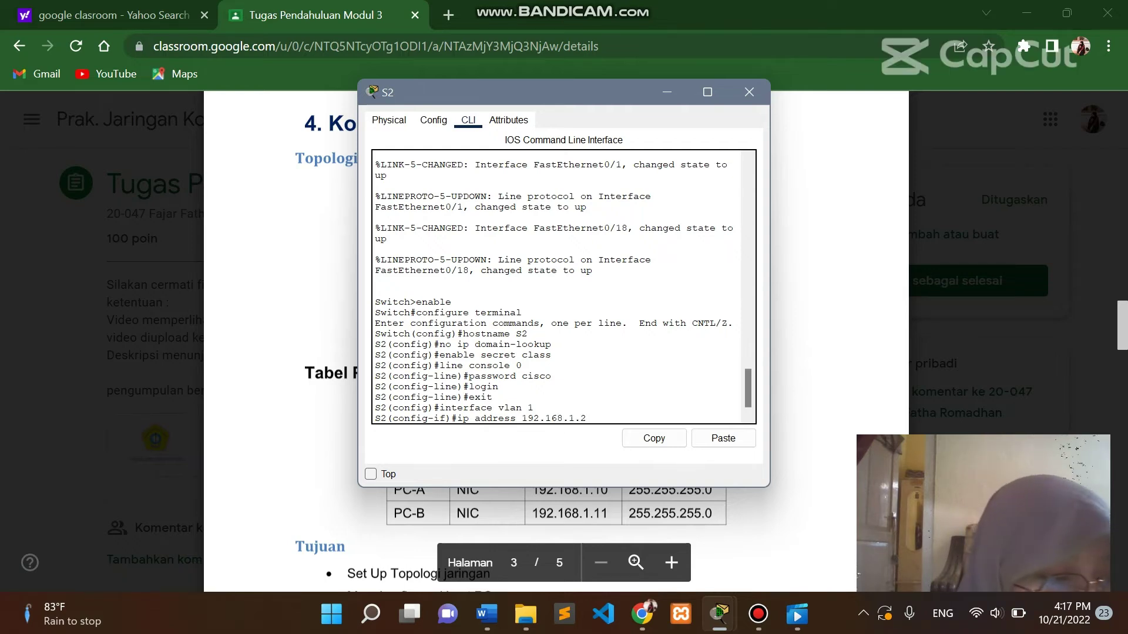
text( 255)
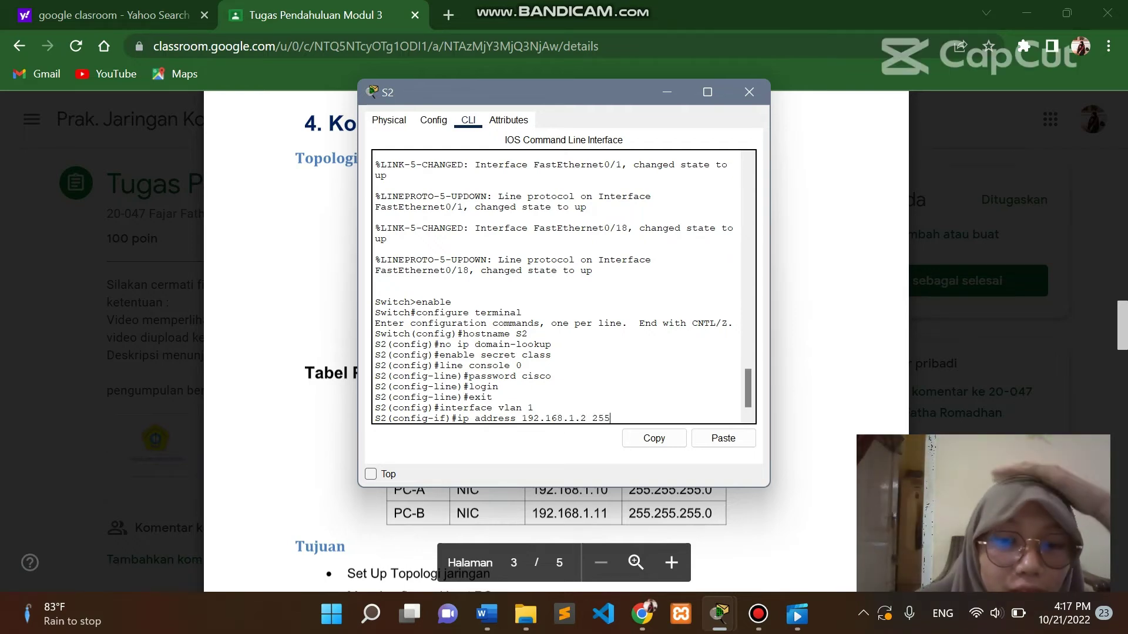
text(.255)
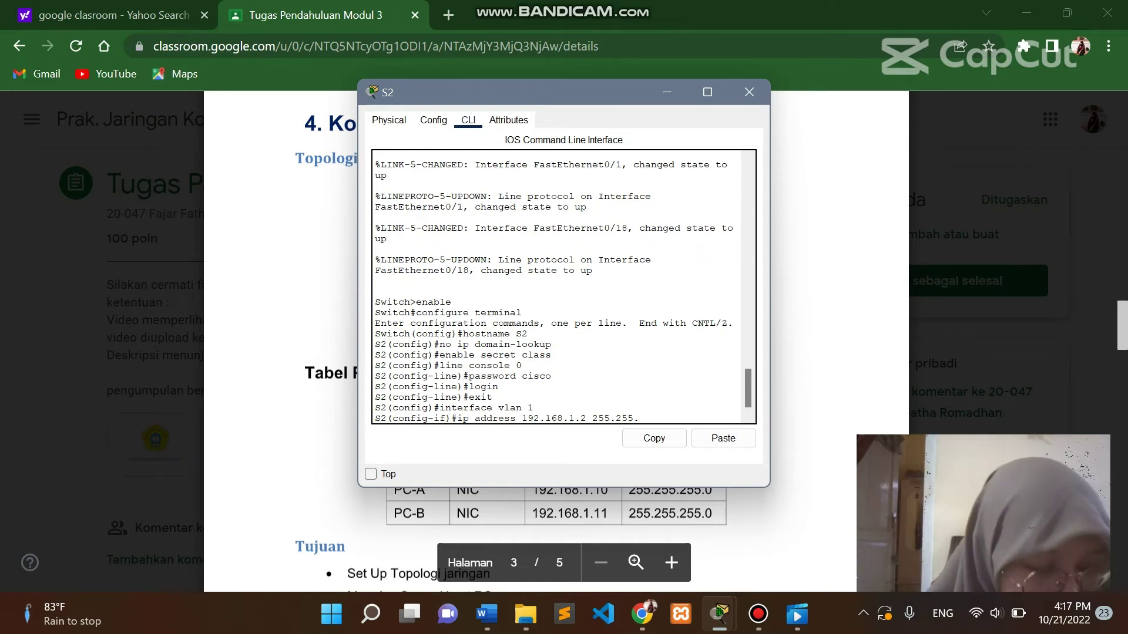
text(.2)
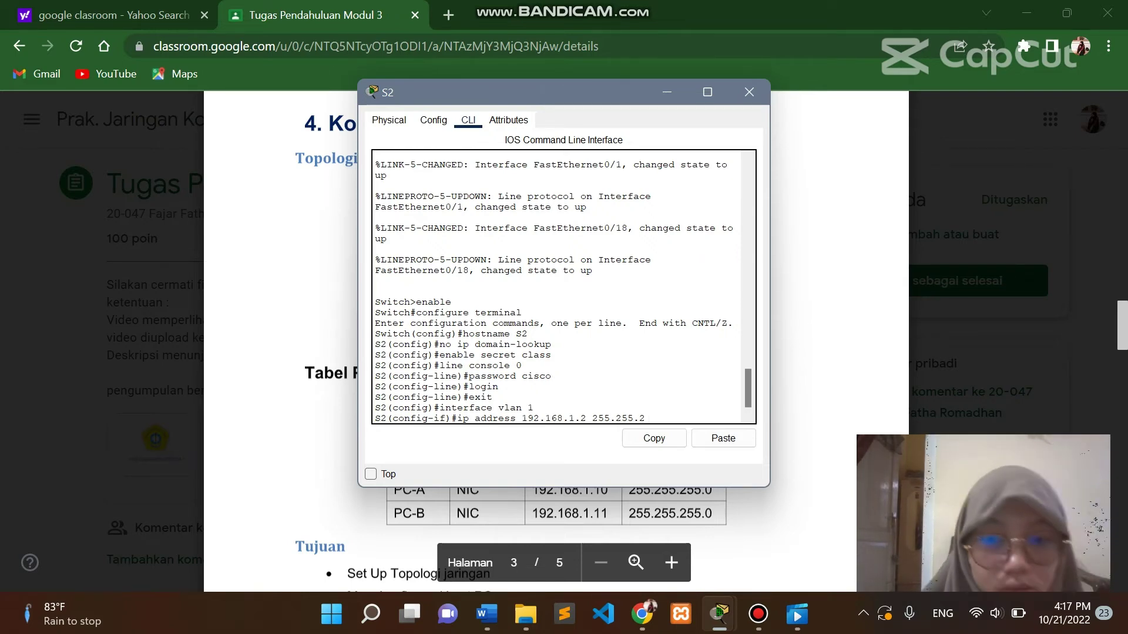
text(55.0)
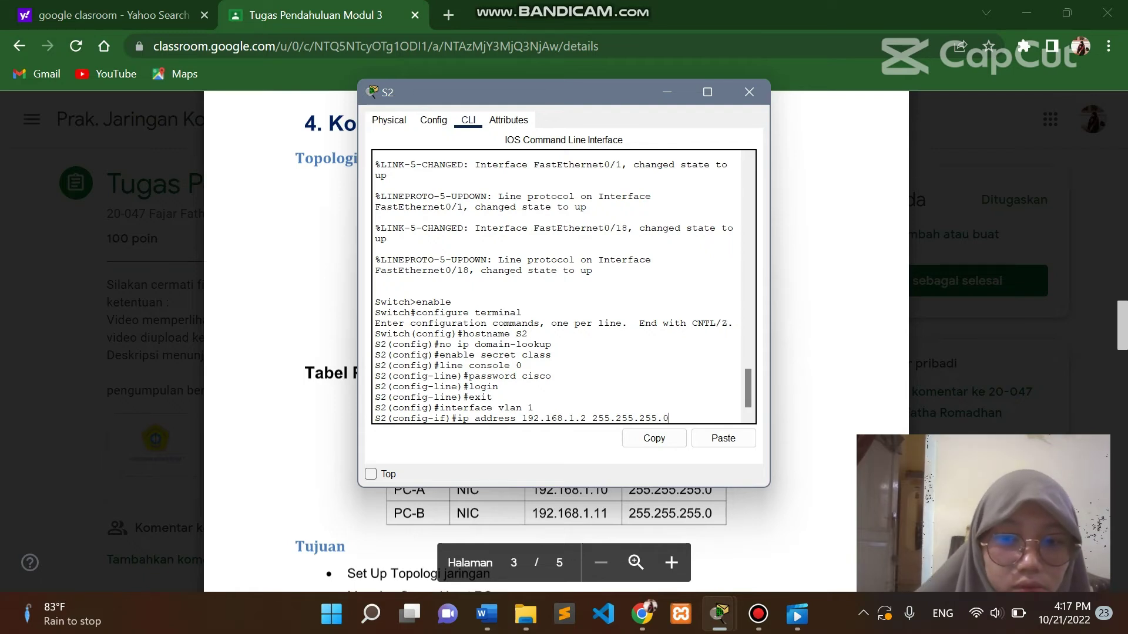
key(Return)
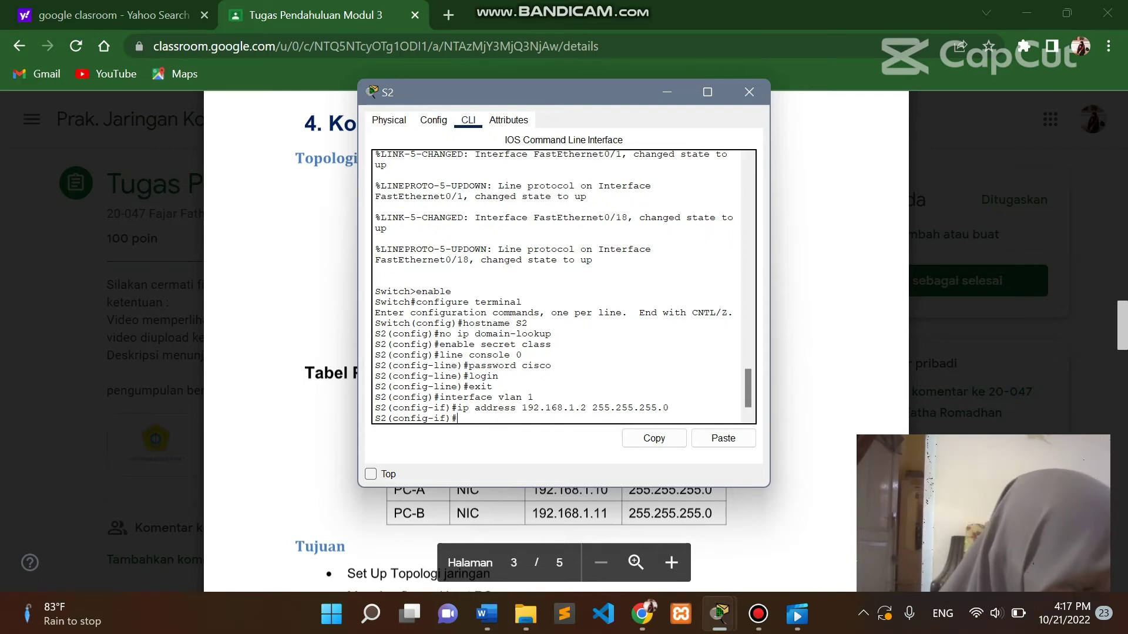
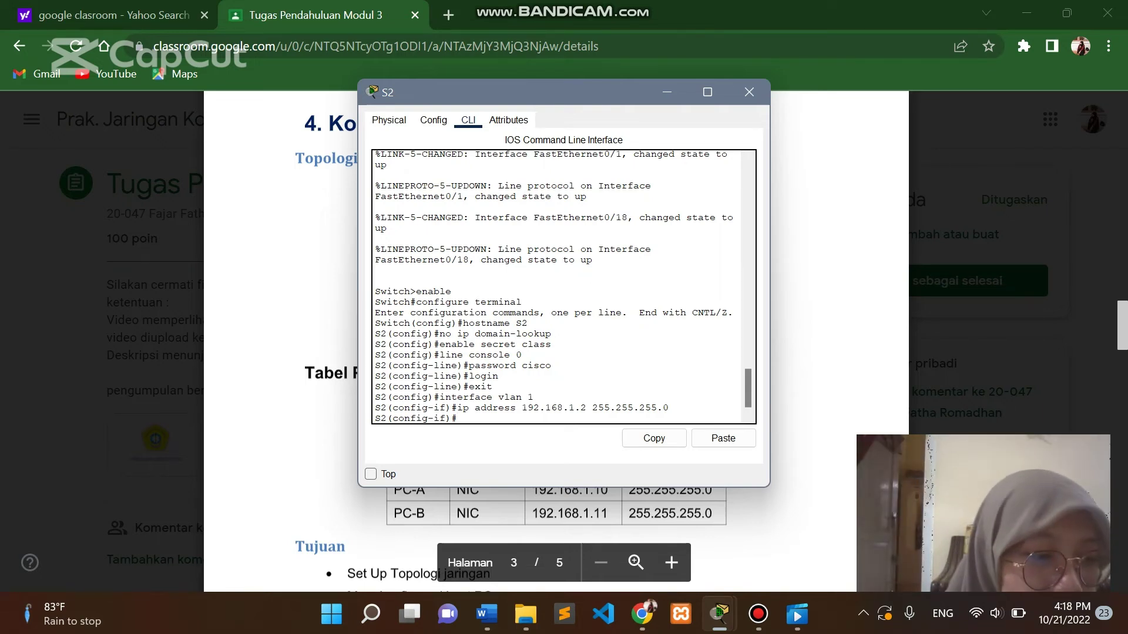
Bring S2's VLAN 1 interface up with 'no shutdown', then begin the banner motd command.
text(no shutdown)
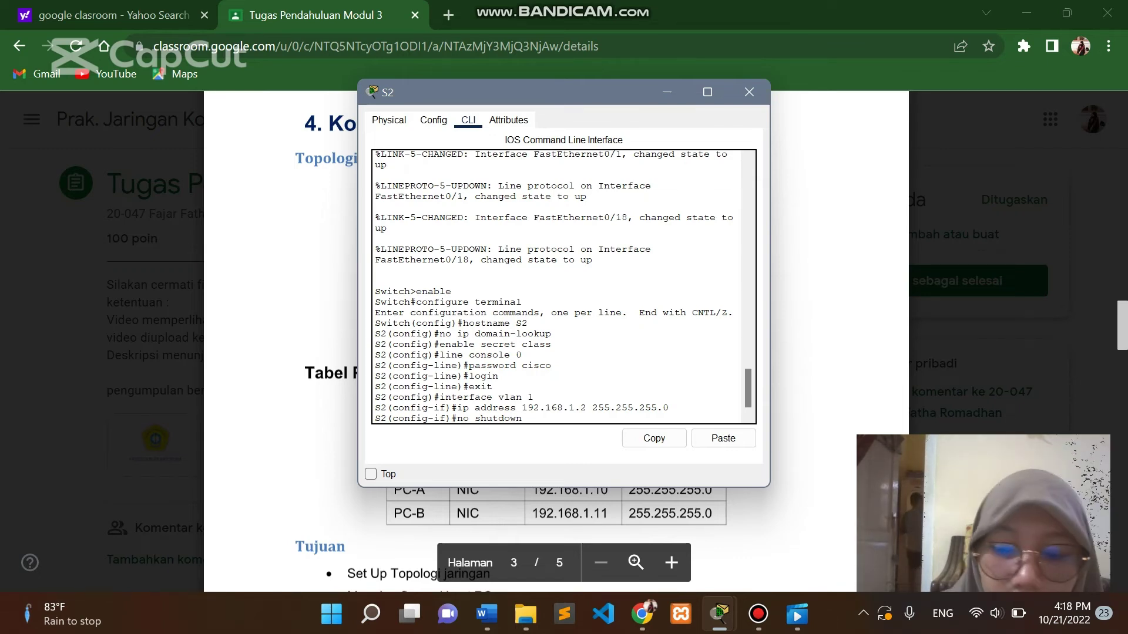
key(Return)
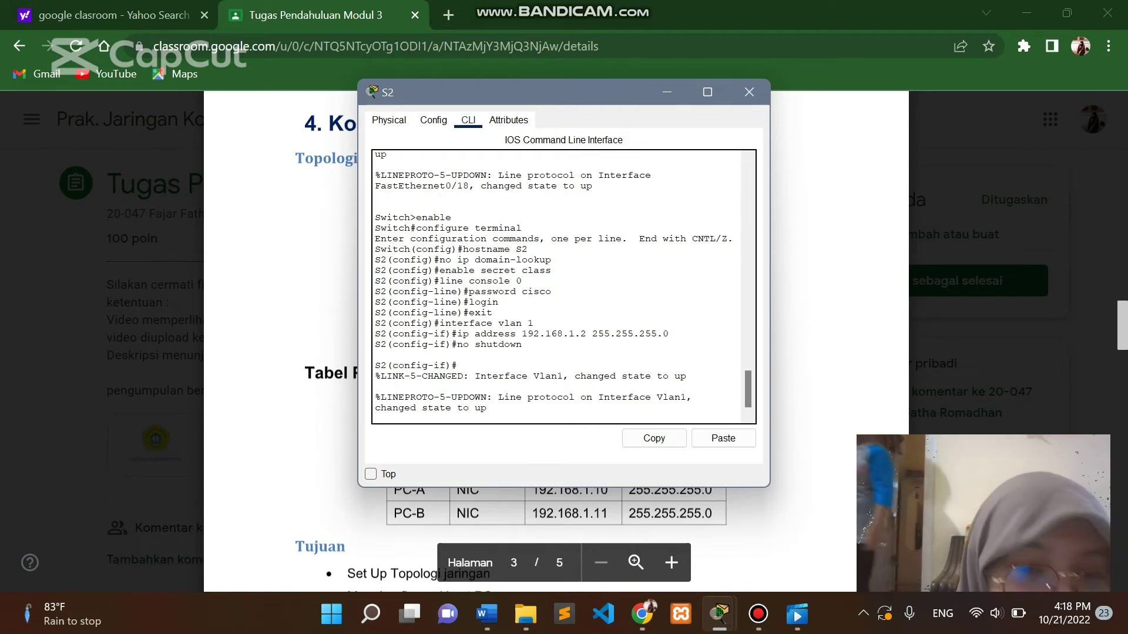
key(Return)
text(banner motd)
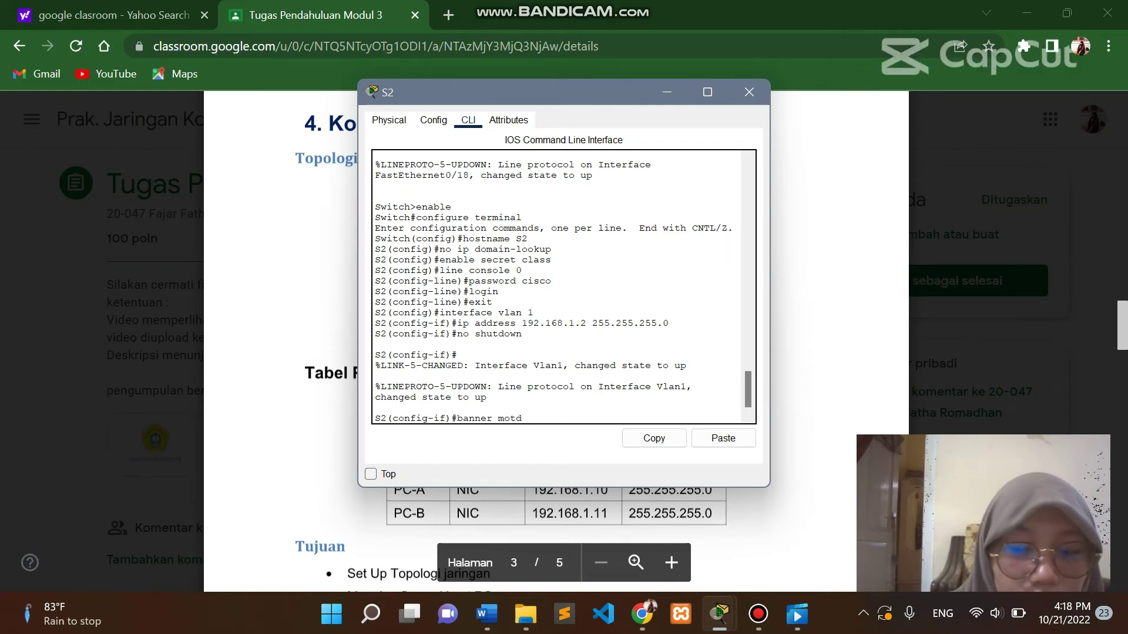
text( $K)
Set S2's message-of-the-day banner to 'KOMPUTER TIDAK MEMILIKI AKSES'.
key(Caps_Lock)
text(OMPUTER TI)
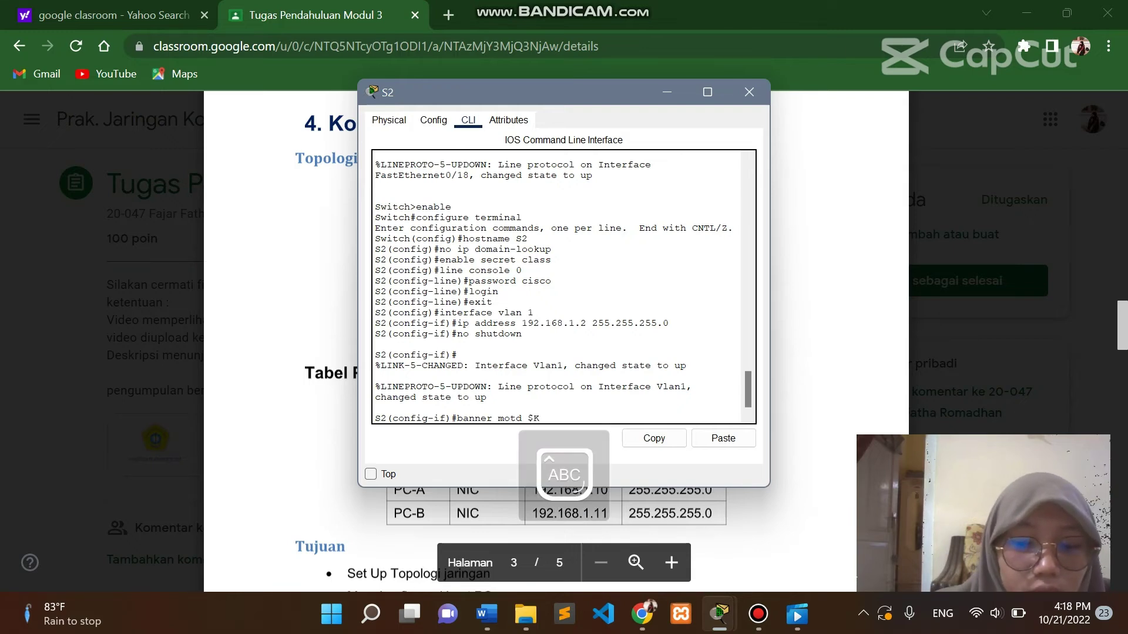
text(DAK MEM)
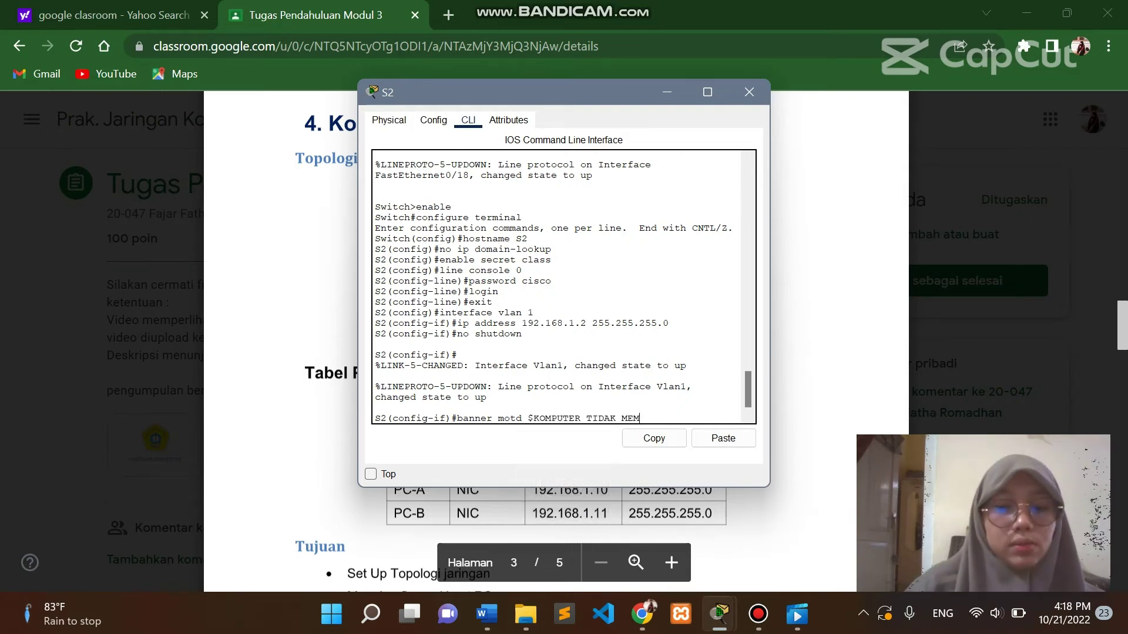
text(ILIKI AKSES)
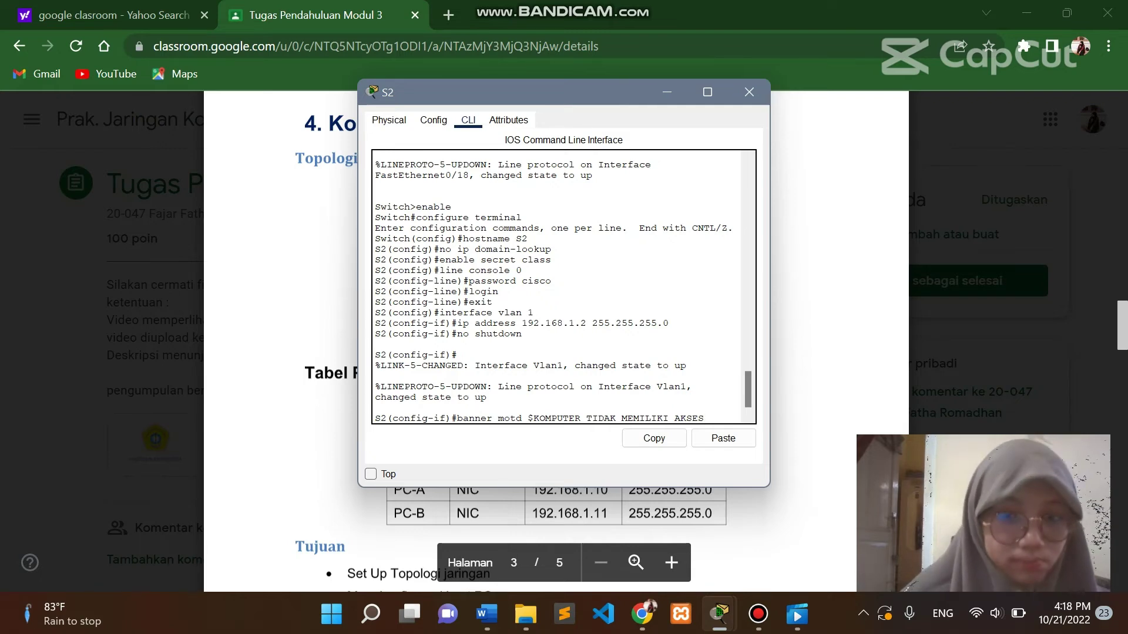
text($)
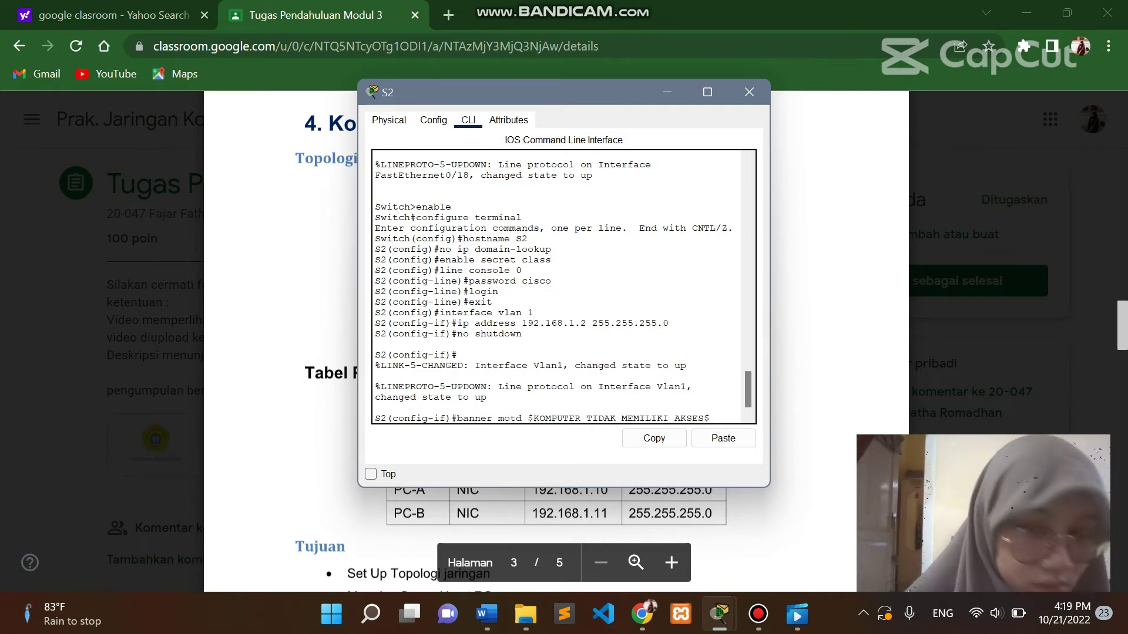
key(Return)
Exit configuration mode and save S2's running configuration to startup-config.
text(exit)
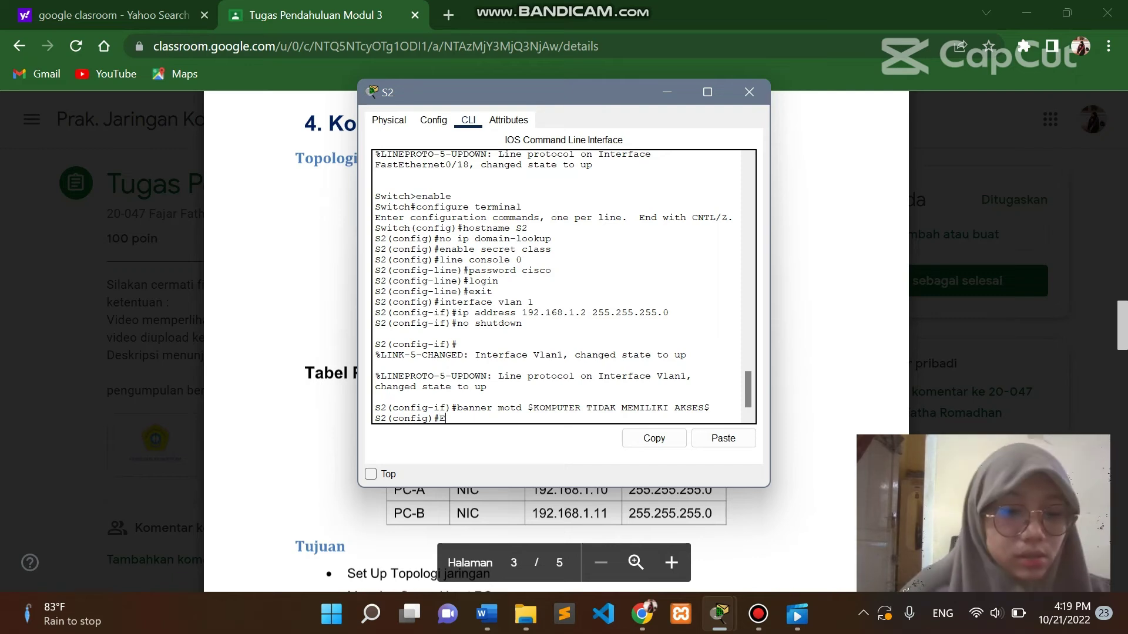
key(Return)
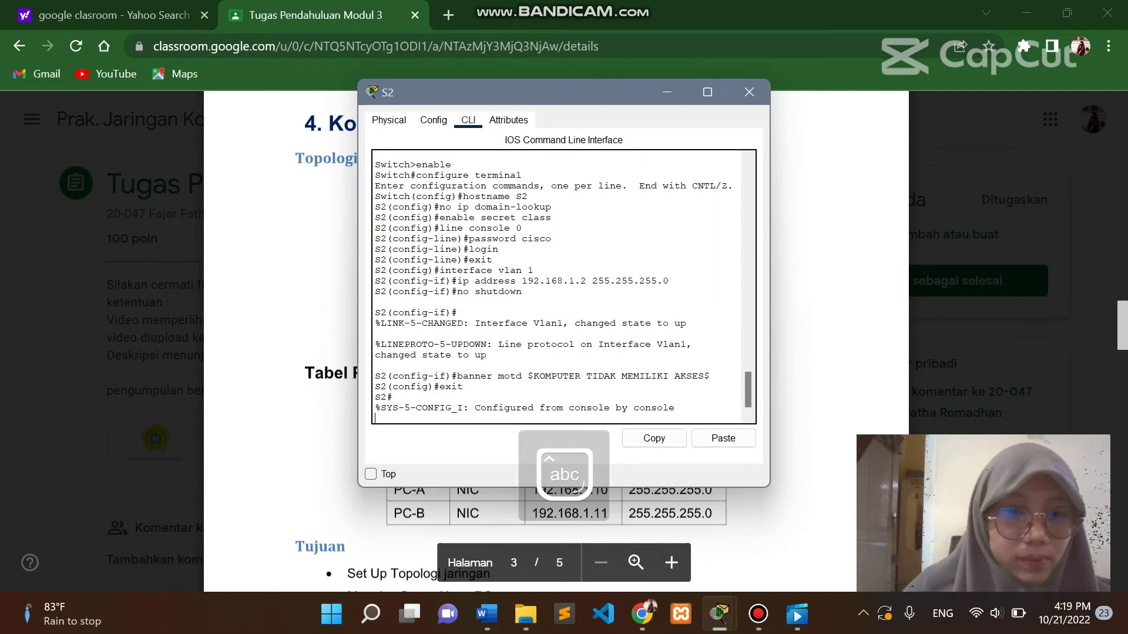
key(Return)
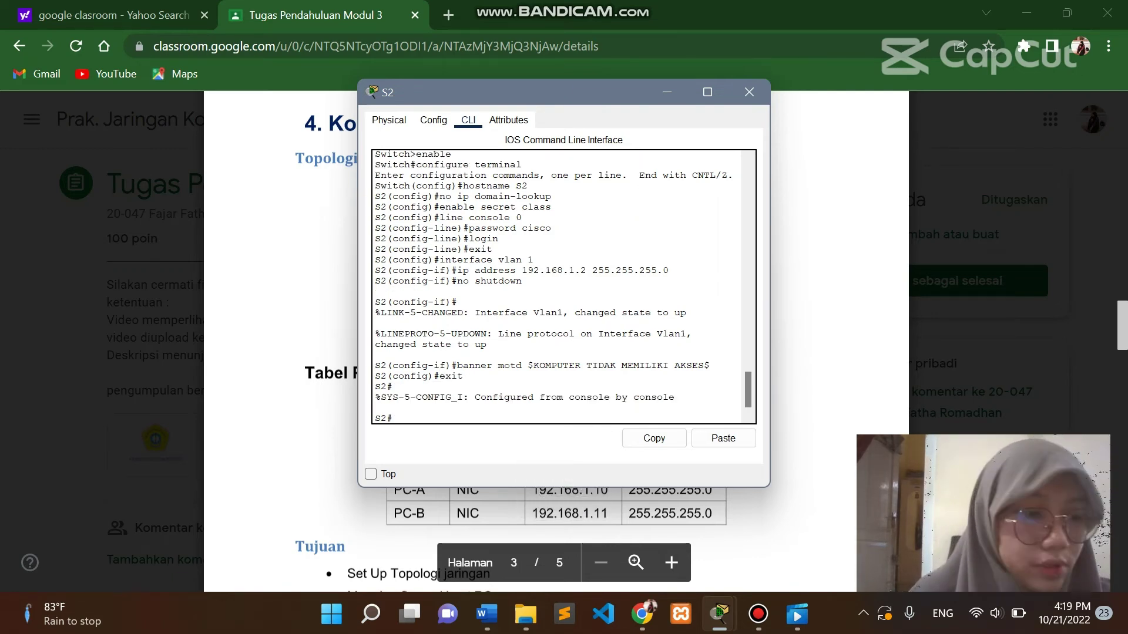
text(copy)
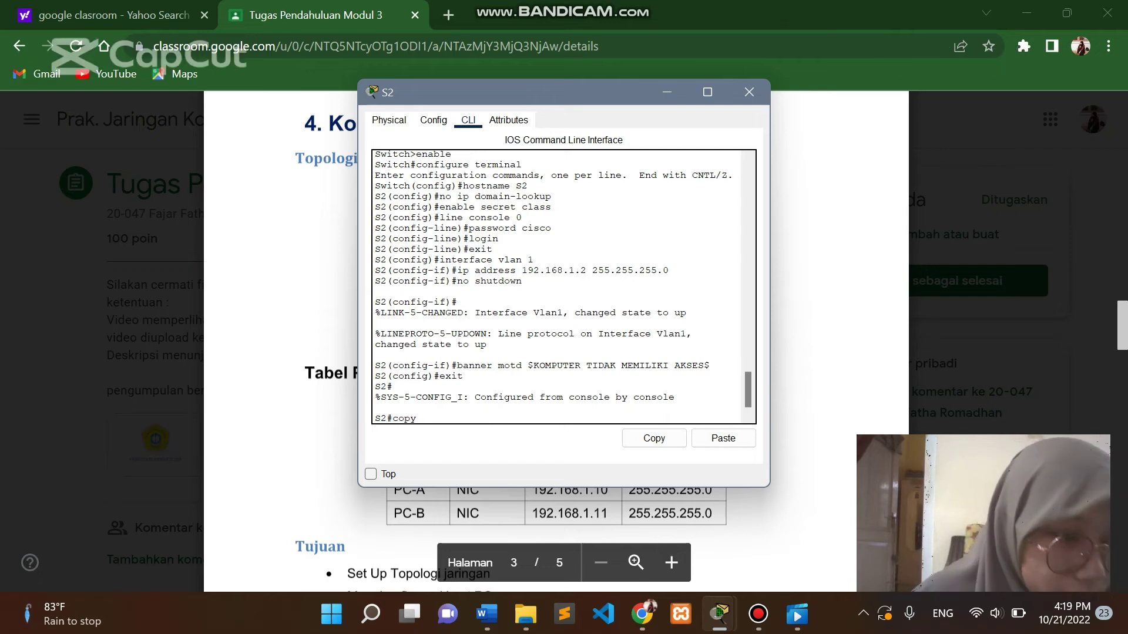
text( running)
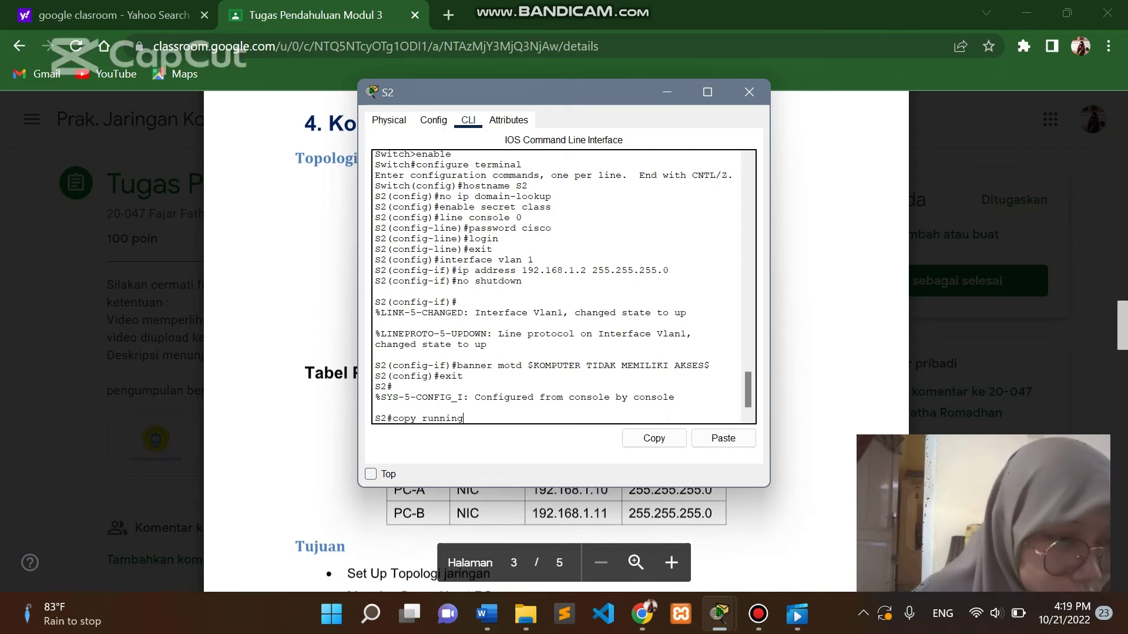
text(-con)
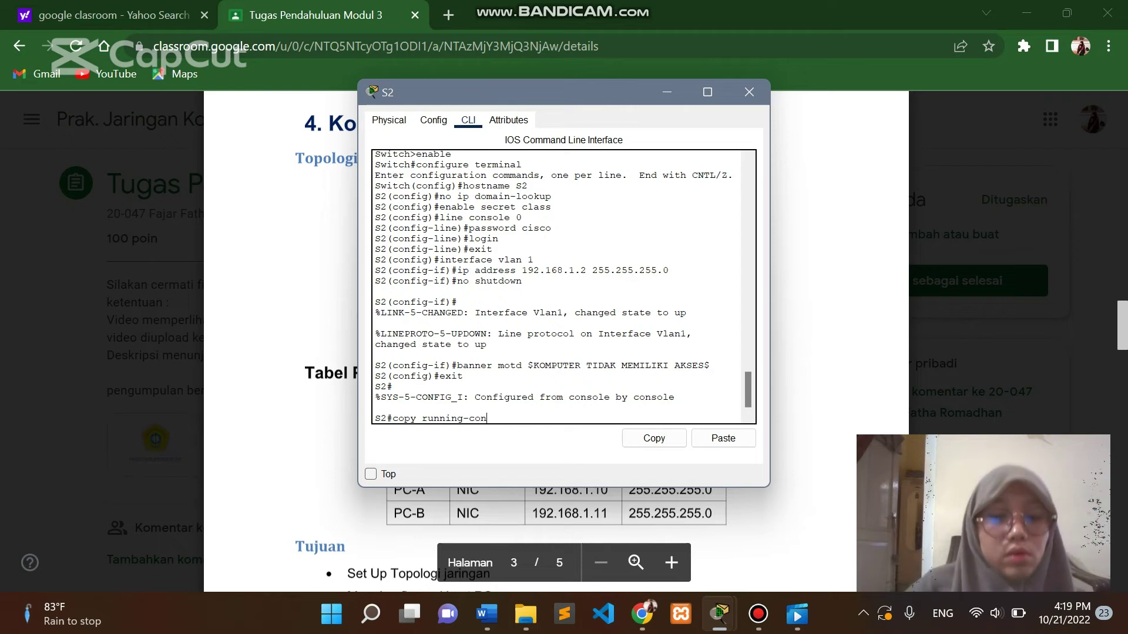
text(fig star)
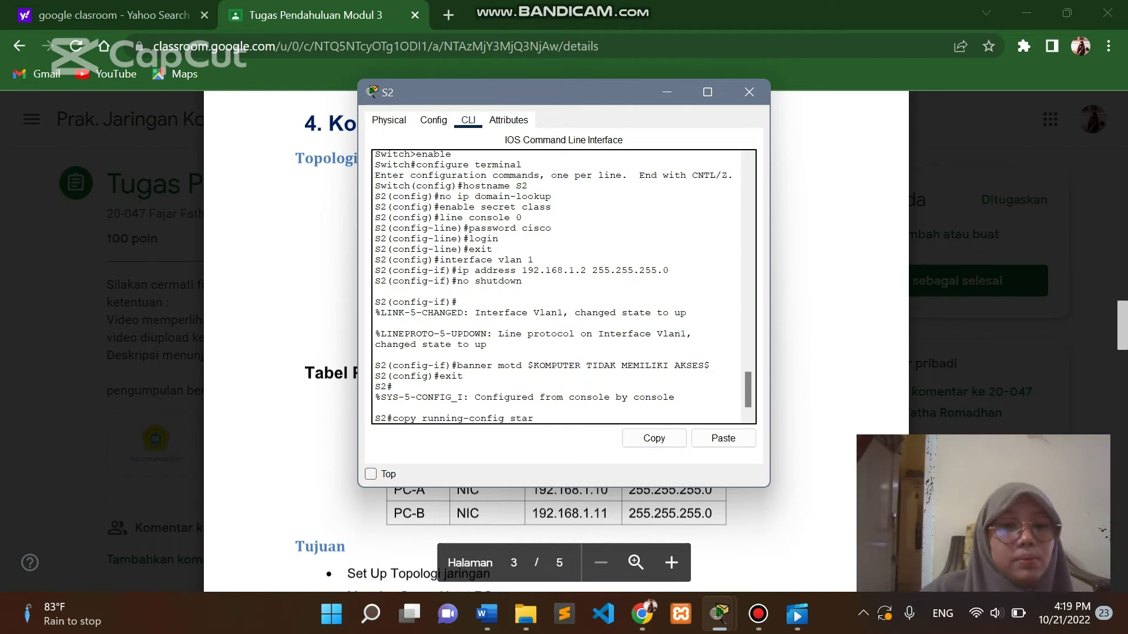
text(tup-config)
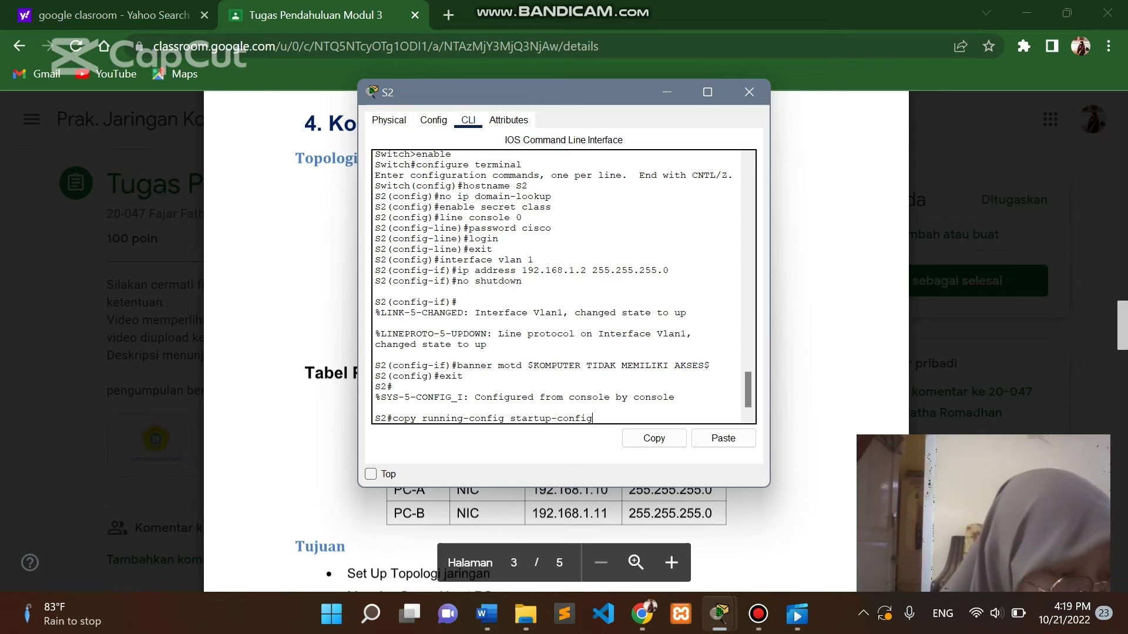
key(Return)
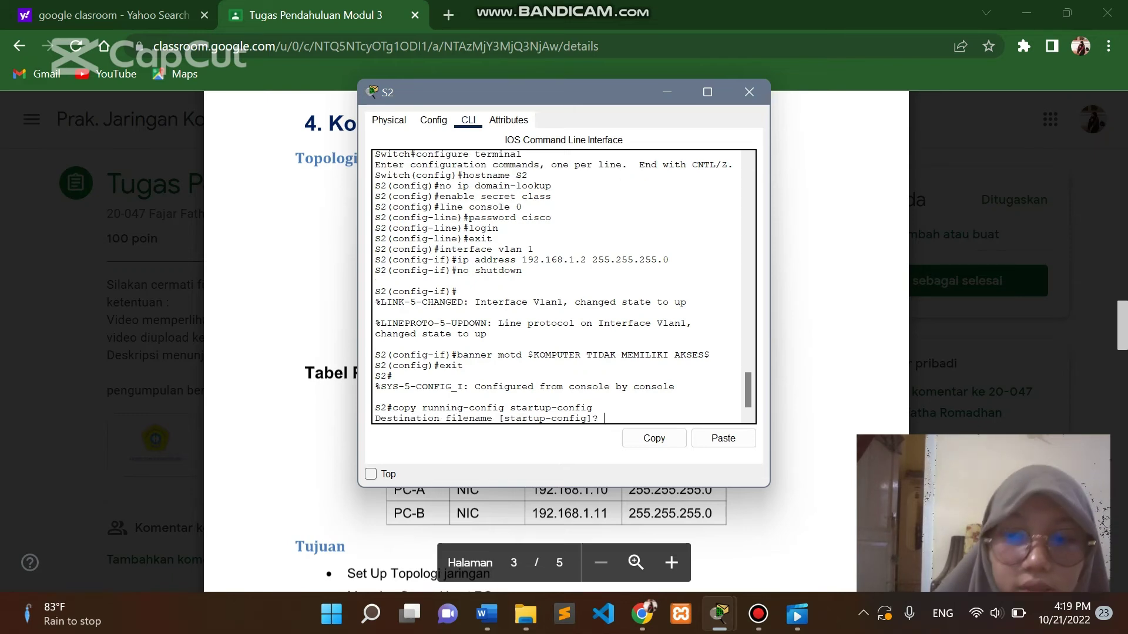
key(Return)
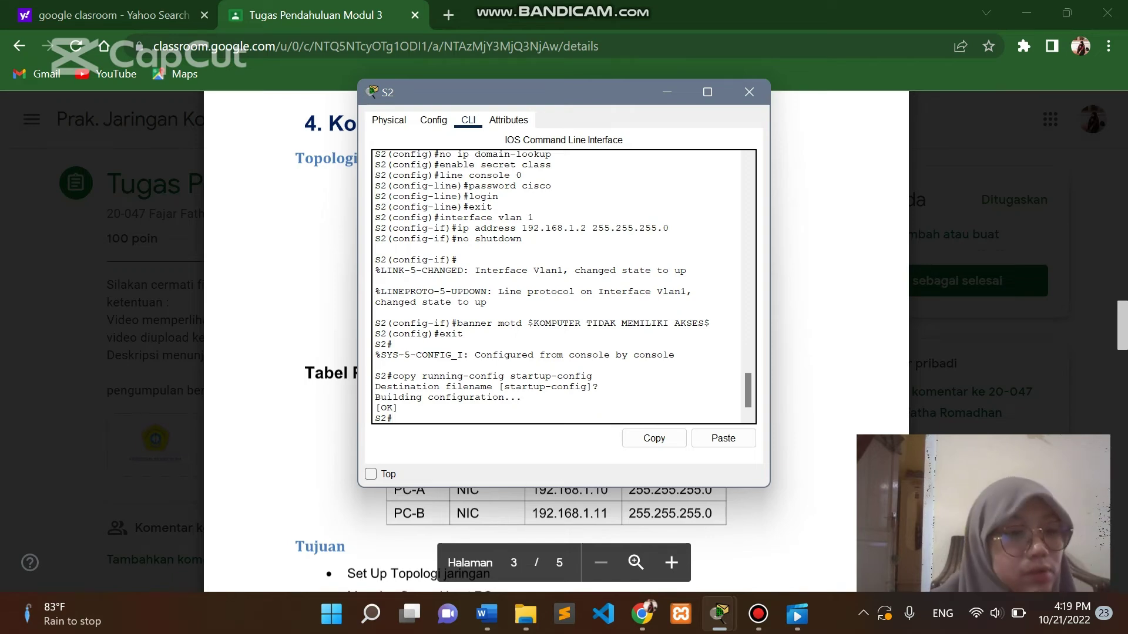
text(show running)
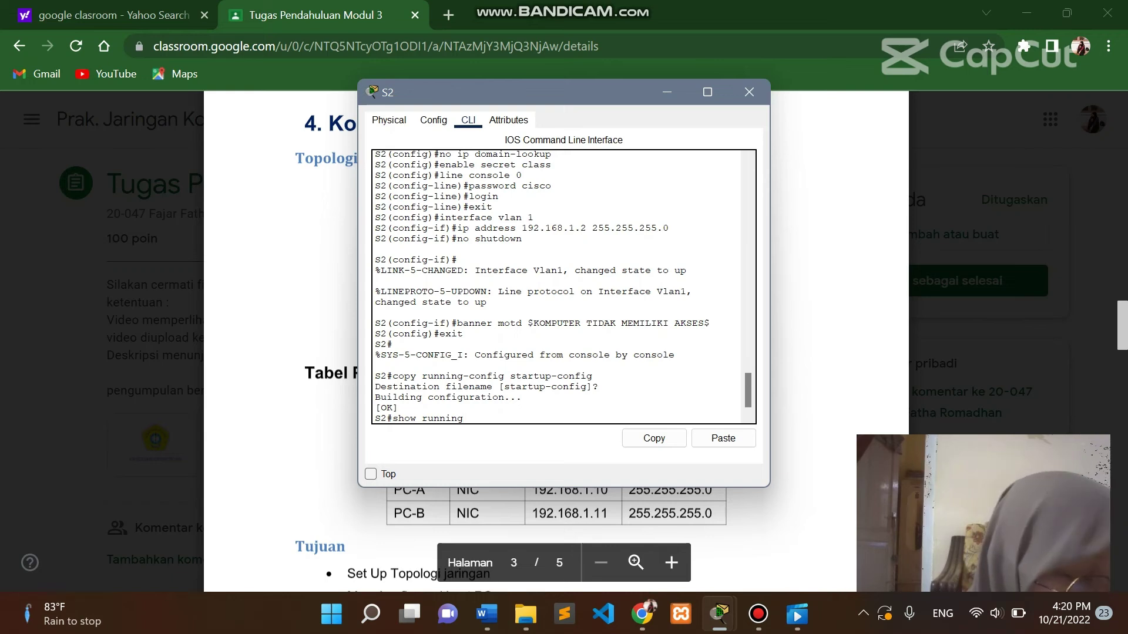
Page through S2's running-config to confirm VLAN 1 at 192.168.1.2, the banner and console login.
text(ig)
key(Return)
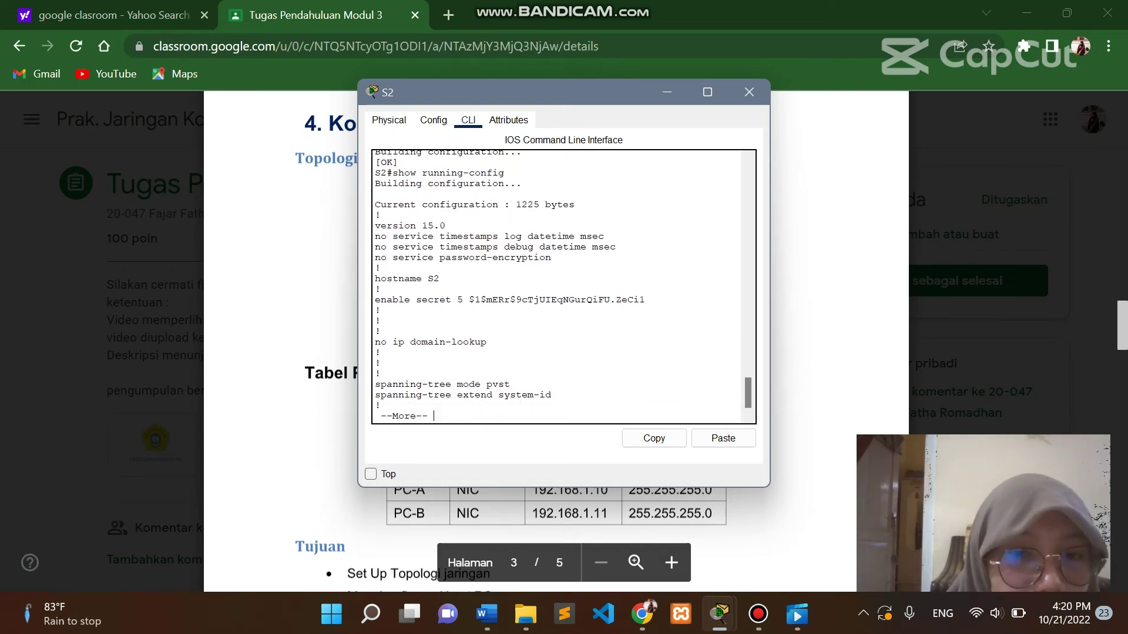
key(Return)
key(Return)
key(Return)
key(Return)
key(Return)
key(Return)
key(Return)
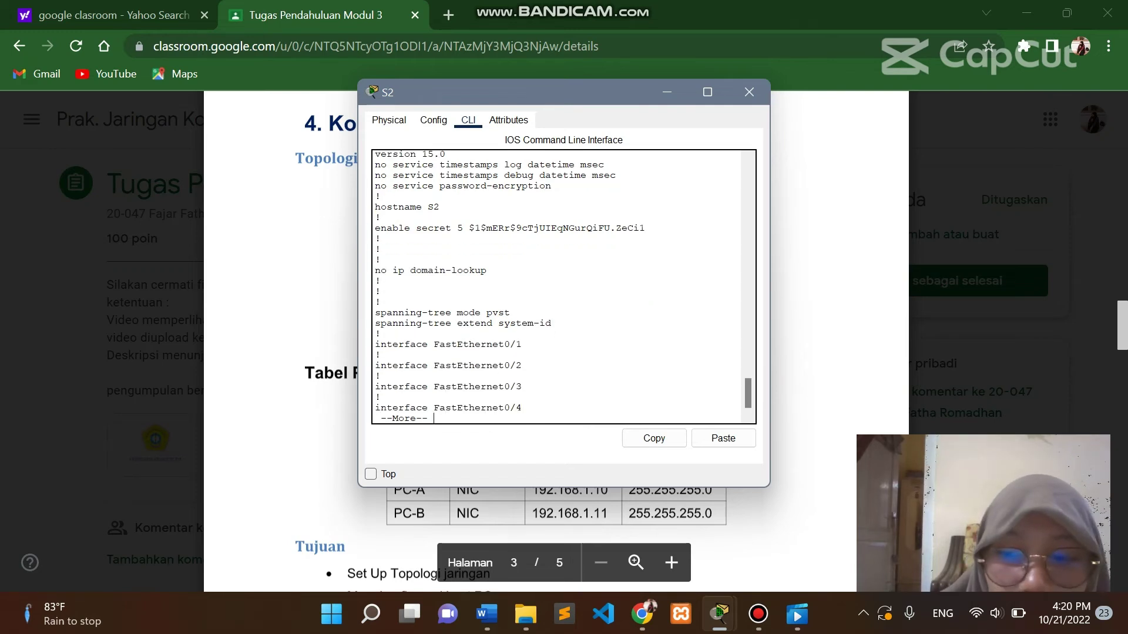
key(Return)
key(Return)
key(Return)
key(Return)
key(Return)
key(Return)
key(Return)
key(Return)
key(Return)
key(Return)
key(Return)
key(Return)
key(Return)
key(Return)
key(Return)
key(Return)
key(Return)
key(Return)
key(Return)
key(Return)
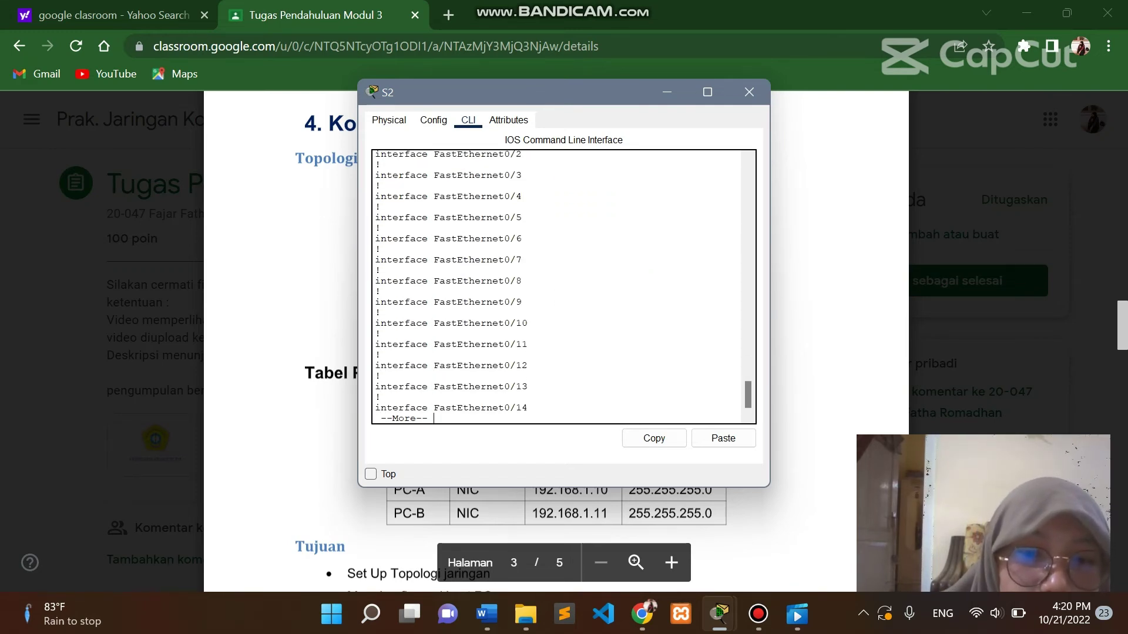
key(Return)
key(Return)
key(Return)
key(Return)
key(Return)
key(Return)
key(Return)
key(Return)
key(Return)
key(Return)
key(Return)
key(Return)
key(Return)
key(Return)
key(Return)
key(Return)
key(Return)
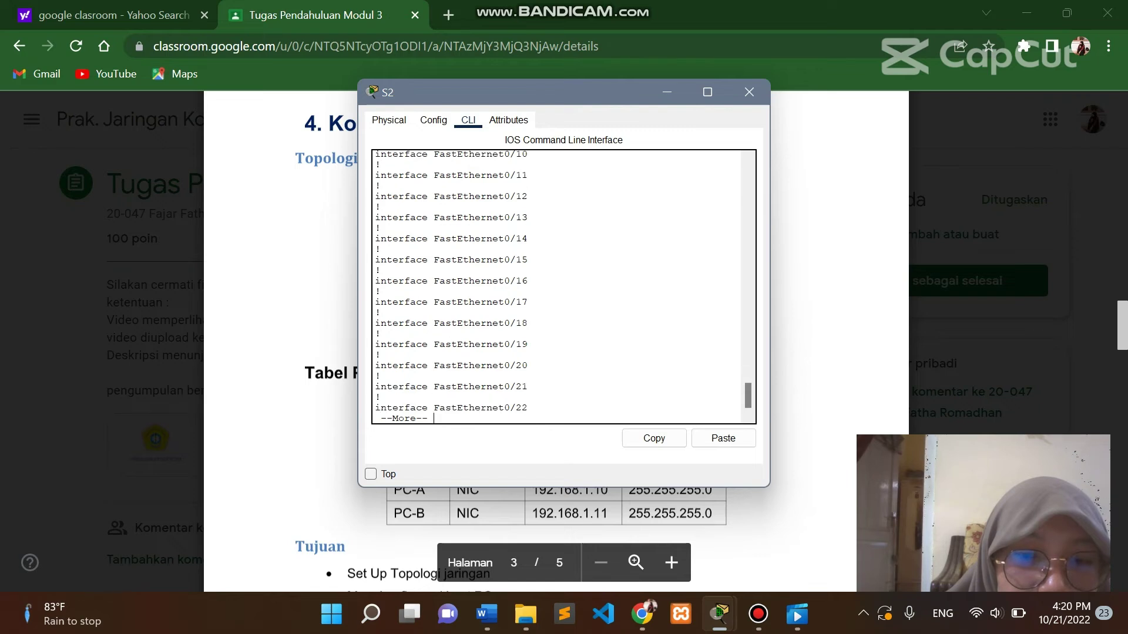
key(Return)
key(Return)
key(Return)
key(Return)
key(Return)
key(Return)
key(Return)
key(Return)
key(Return)
key(Return)
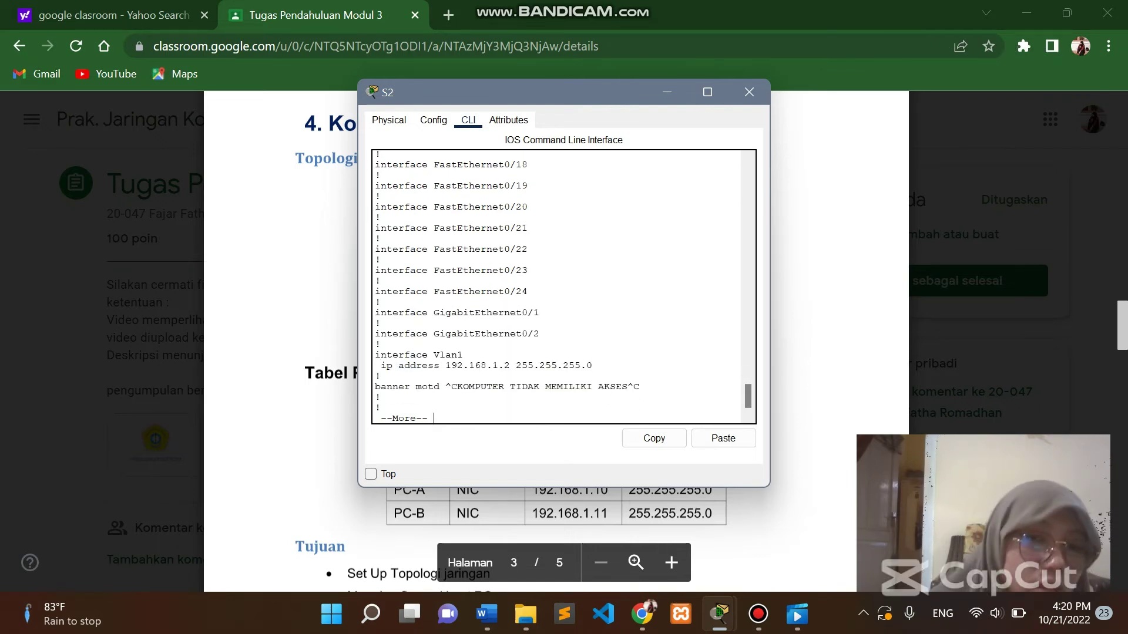
key(Return)
key(Return)
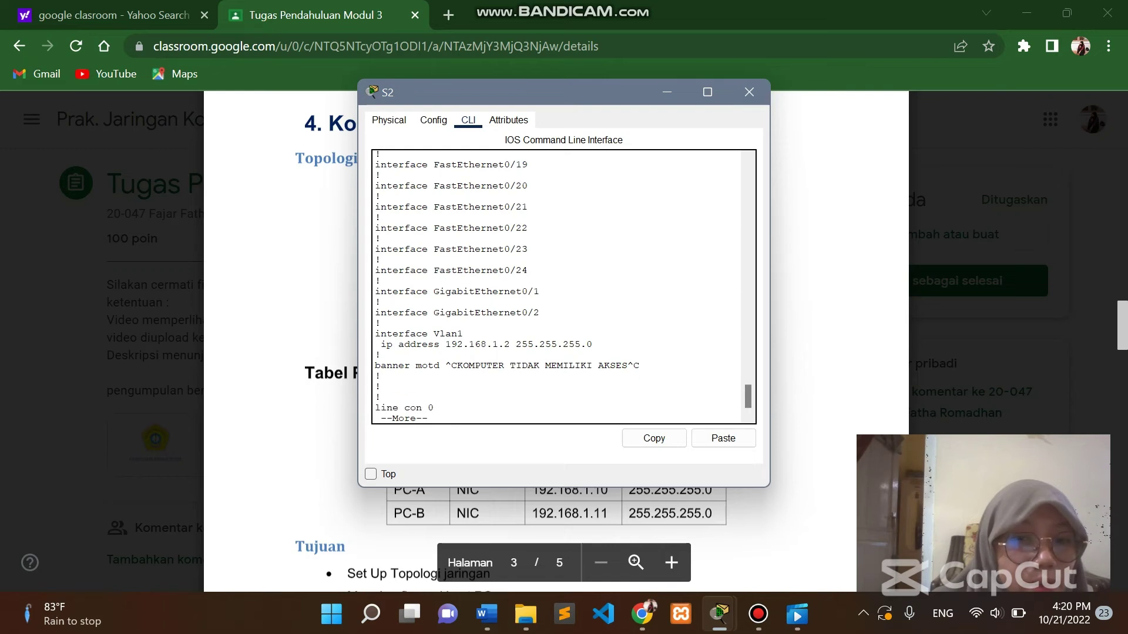
key(Return)
key(Return)
key(Return)
key(Return)
key(Return)
key(Return)
key(Return)
key(Return)
key(Return)
key(Return)
key(Return)
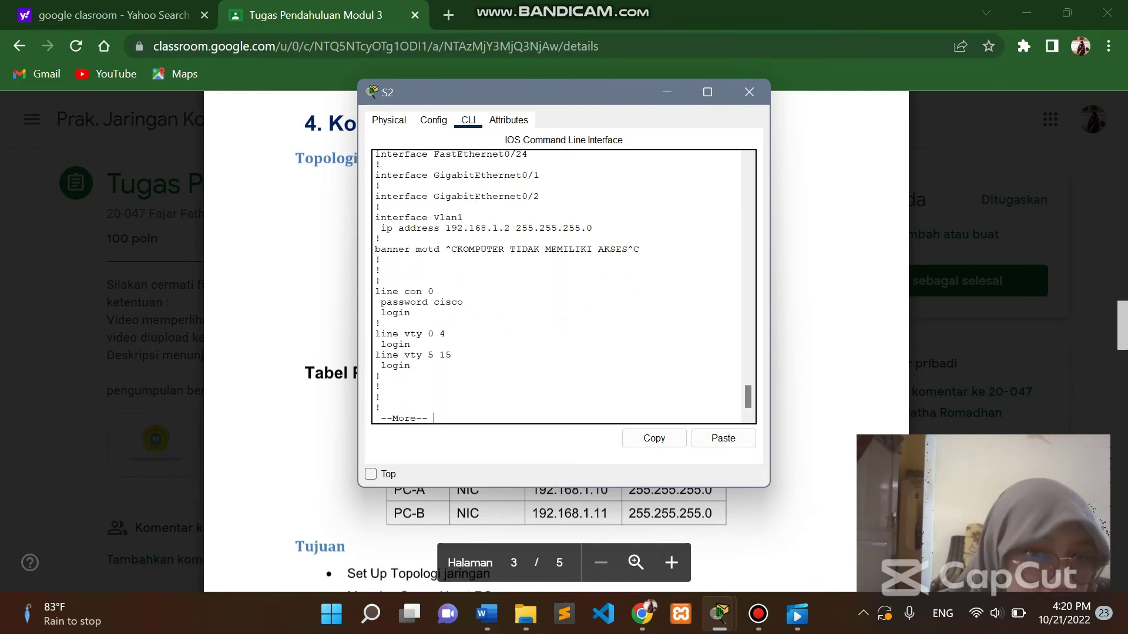
key(Return)
key(Return)
text(s)
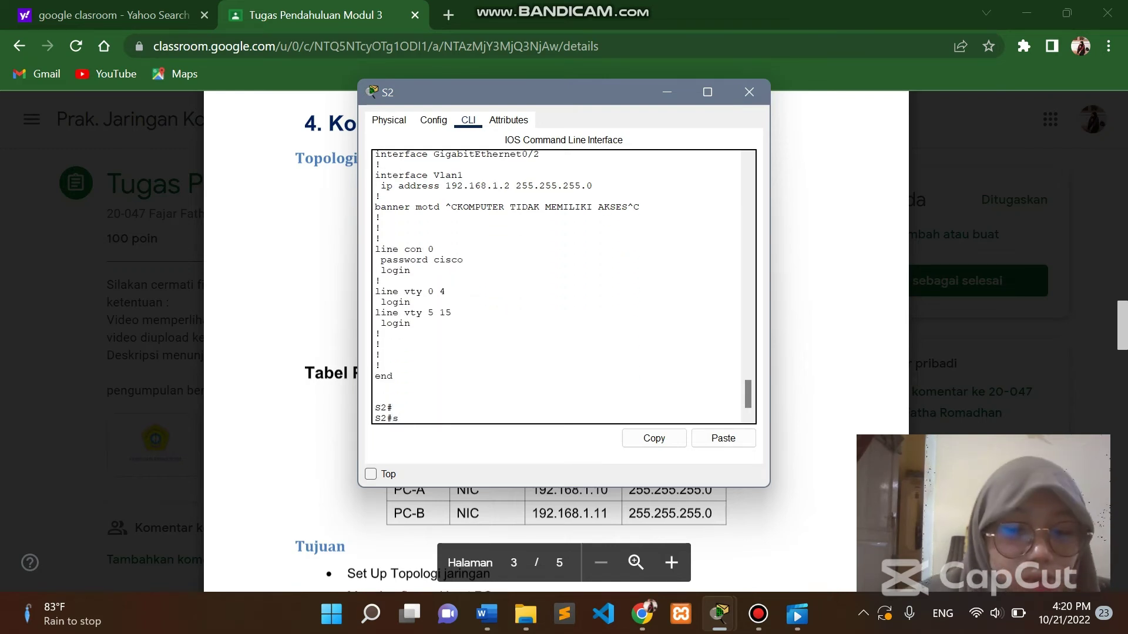
text(how interface)
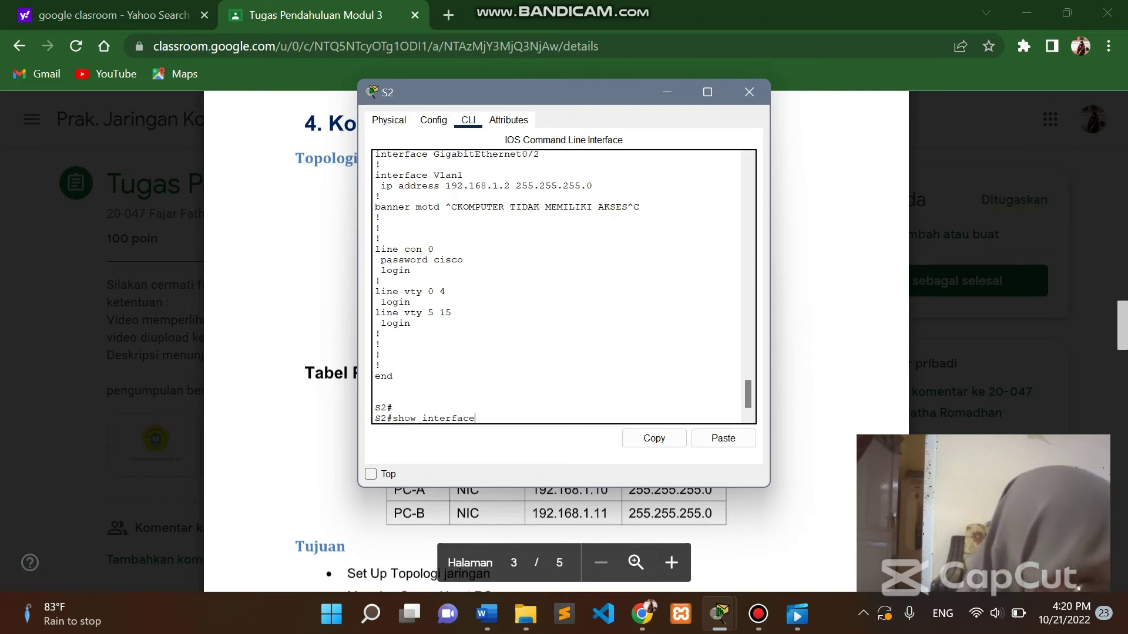
text( status)
Review S2's port status table with 'show interface status'.
key(Return)
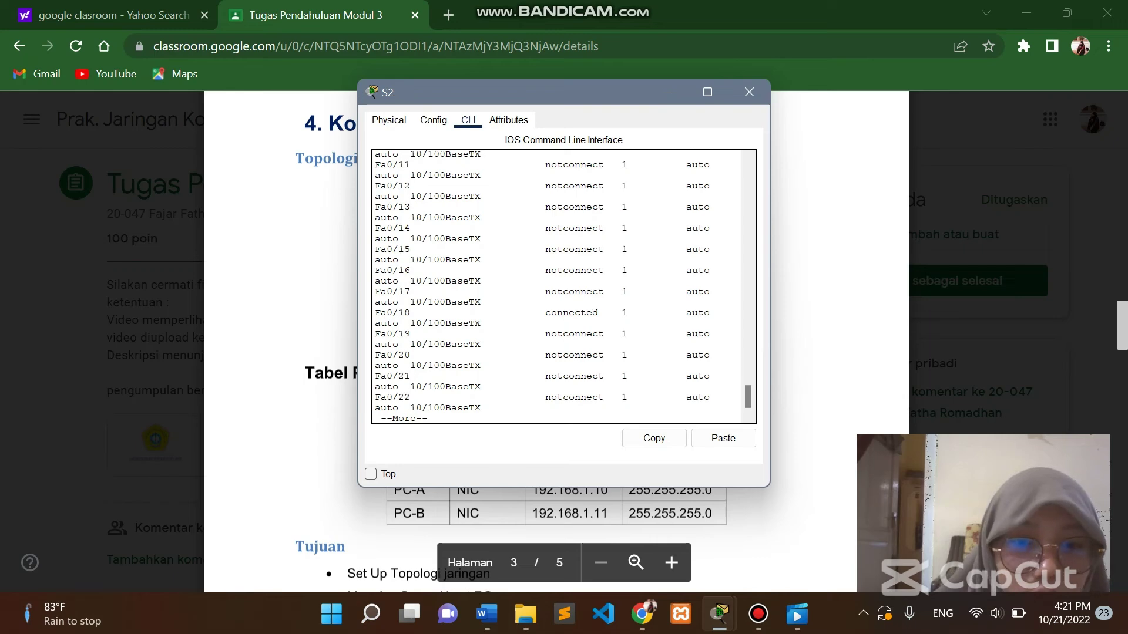
key(space)
key(Return)
key(Return)
key(Return)
key(Return)
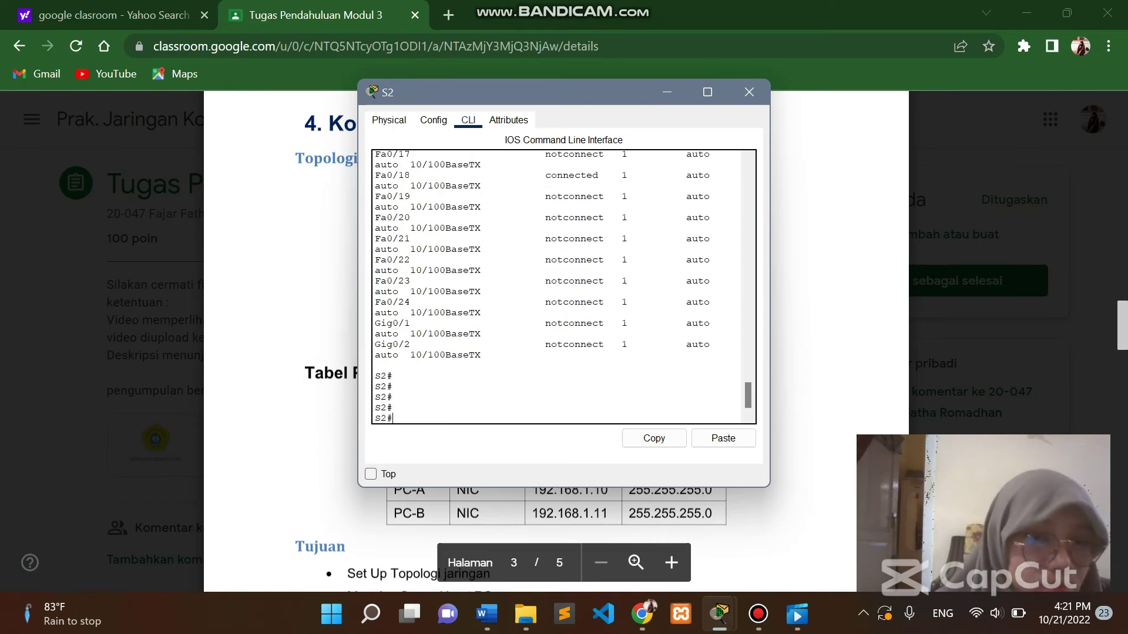
scroll(558, 288, up, 12)
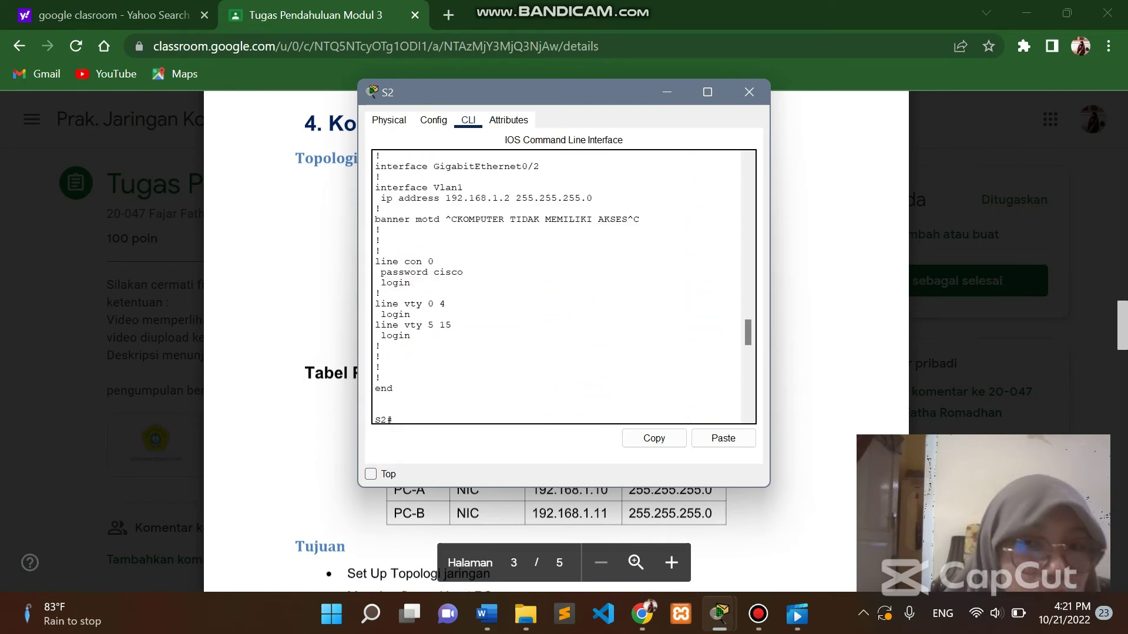
scroll(558, 288, down, 12)
key(alt+Tab)
scroll(558, 288, up, 4)
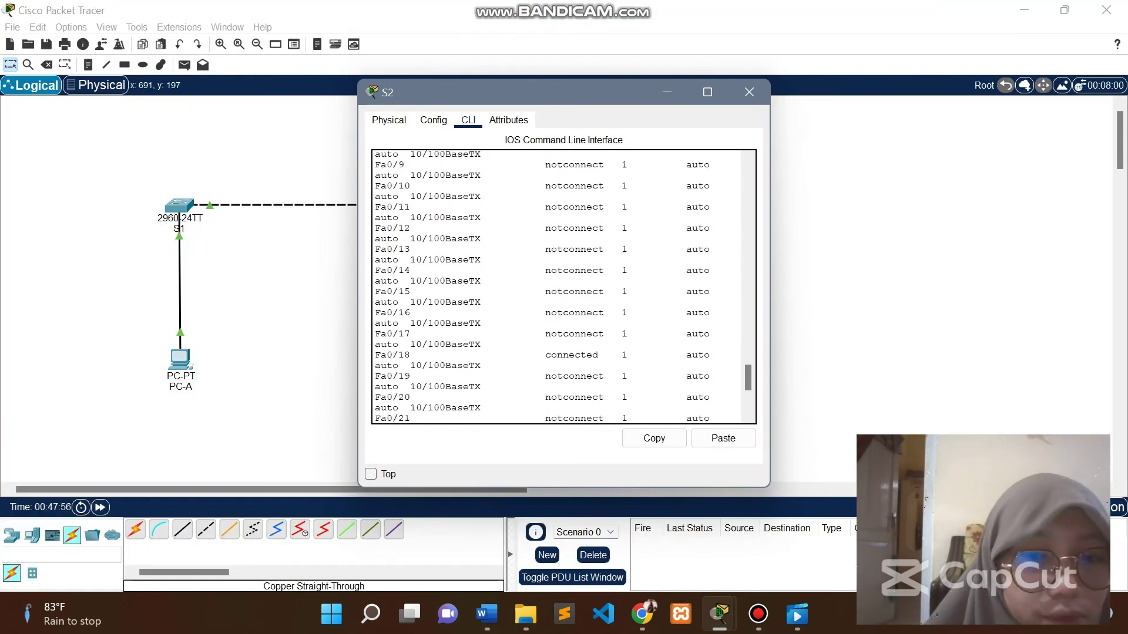
scroll(564, 286, up, 5)
scroll(564, 287, down, 5)
Check S2's 'show ip interface brief' summary, then close S2's window.
text(show ip int)
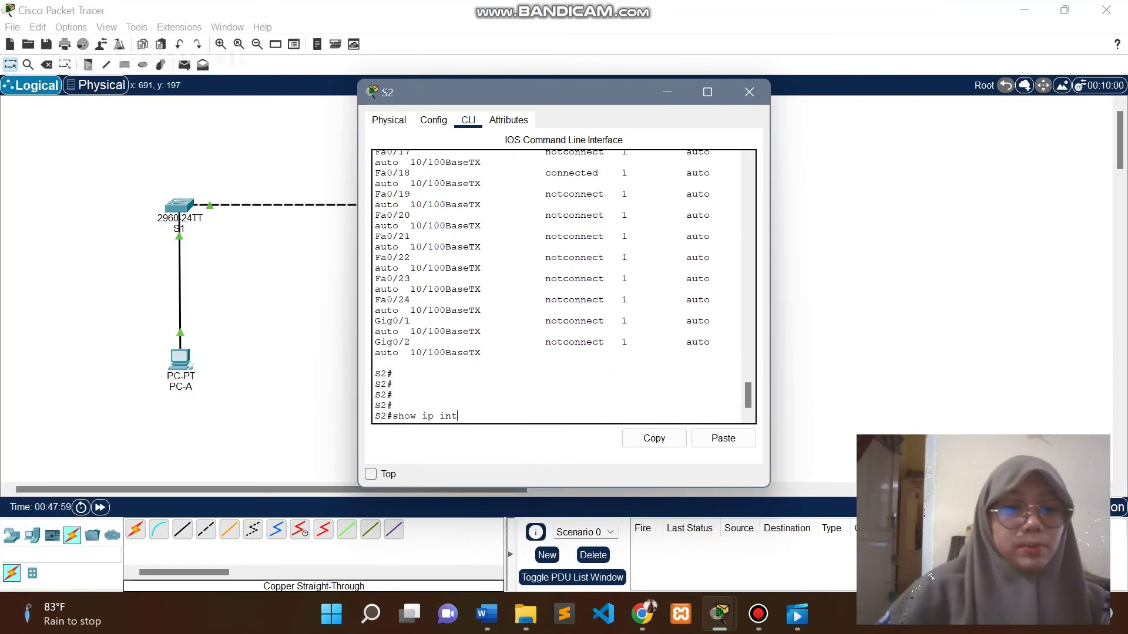
text(erface brief)
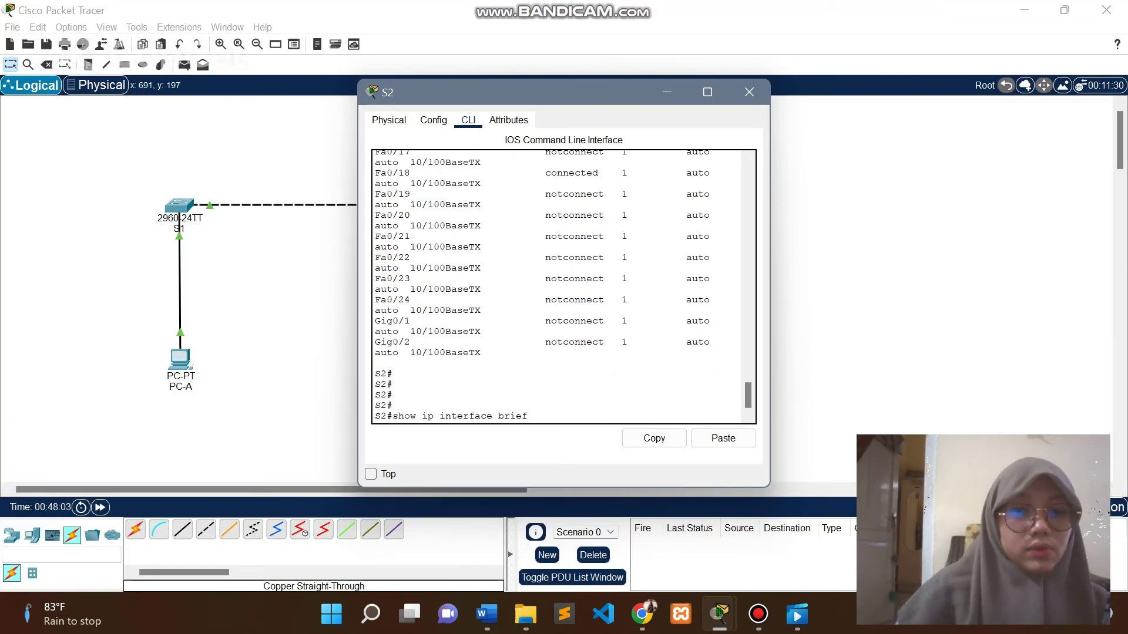
key(Return)
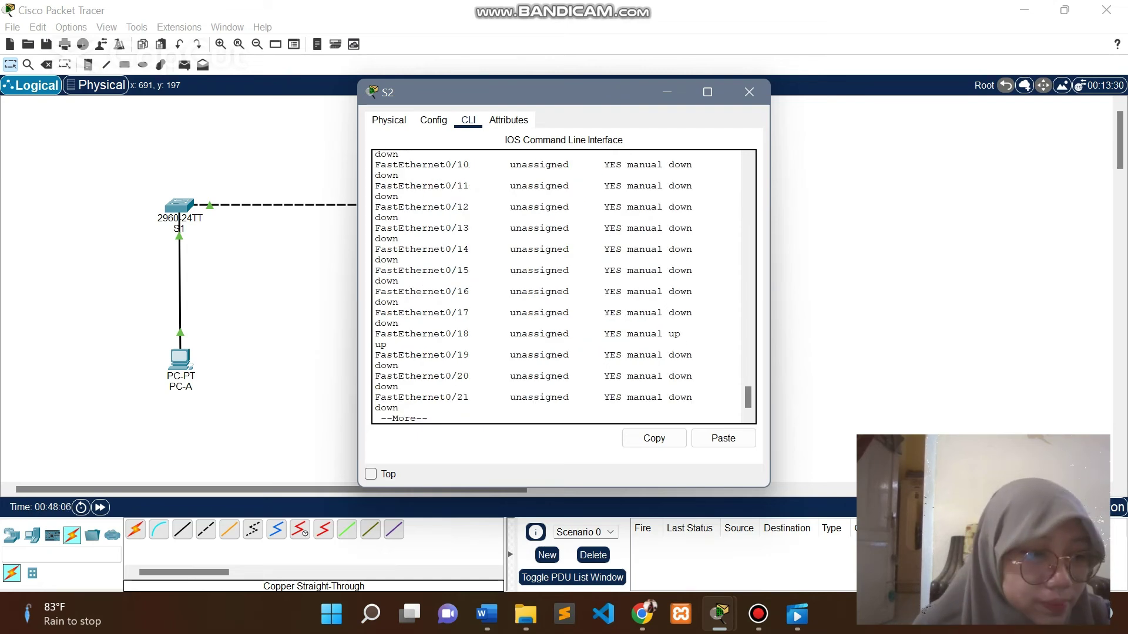
scroll(564, 287, up, 6)
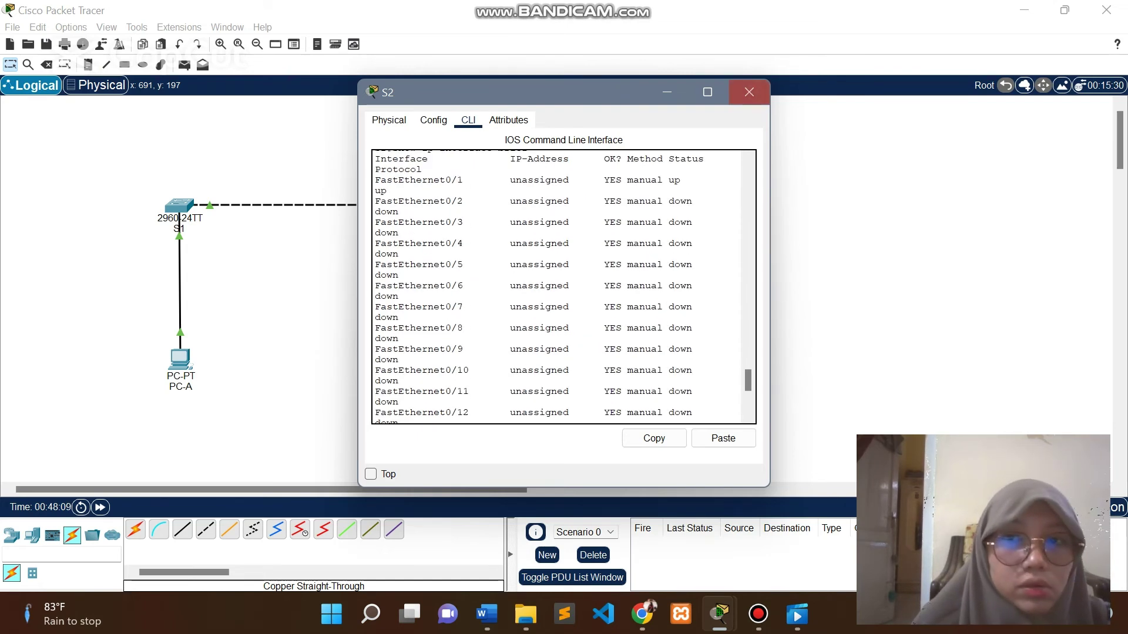
click(750, 92)
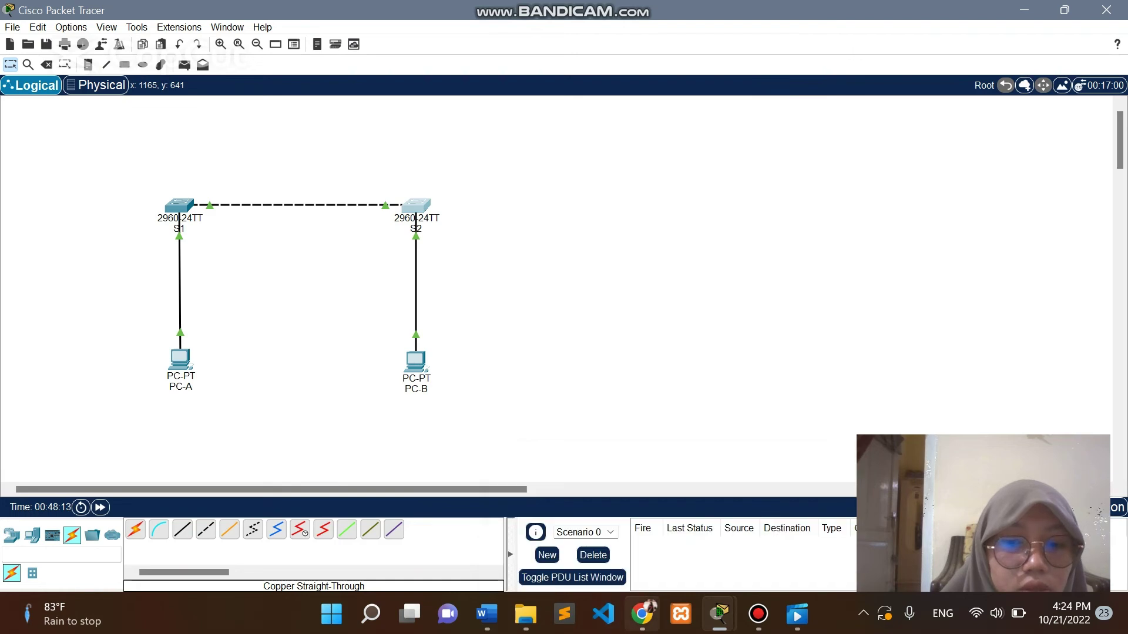
click(642, 614)
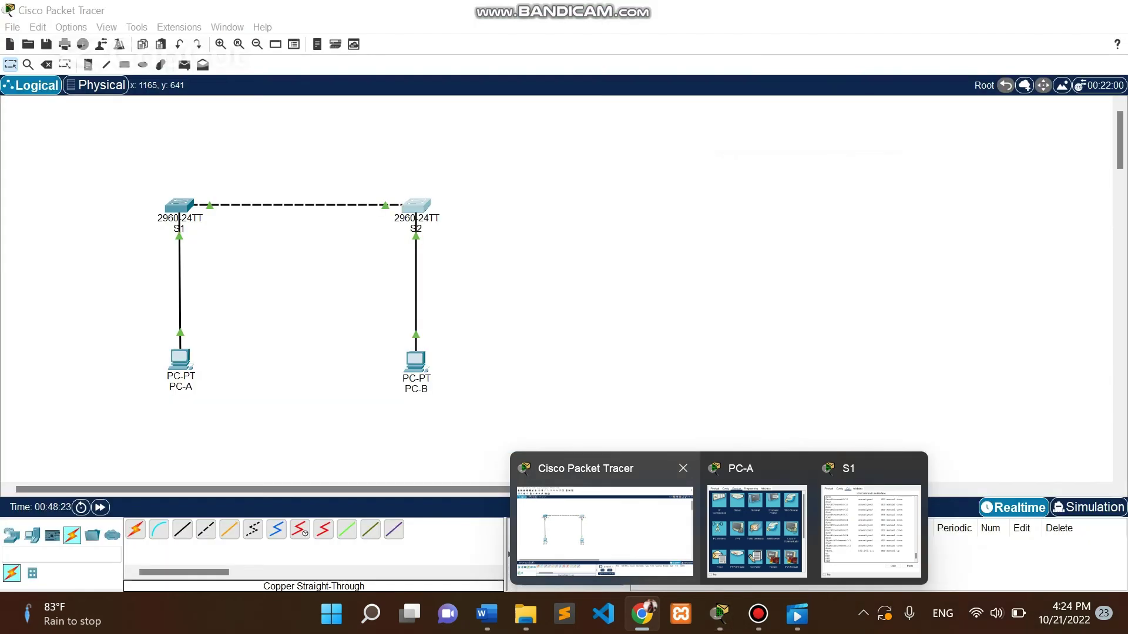
click(605, 523)
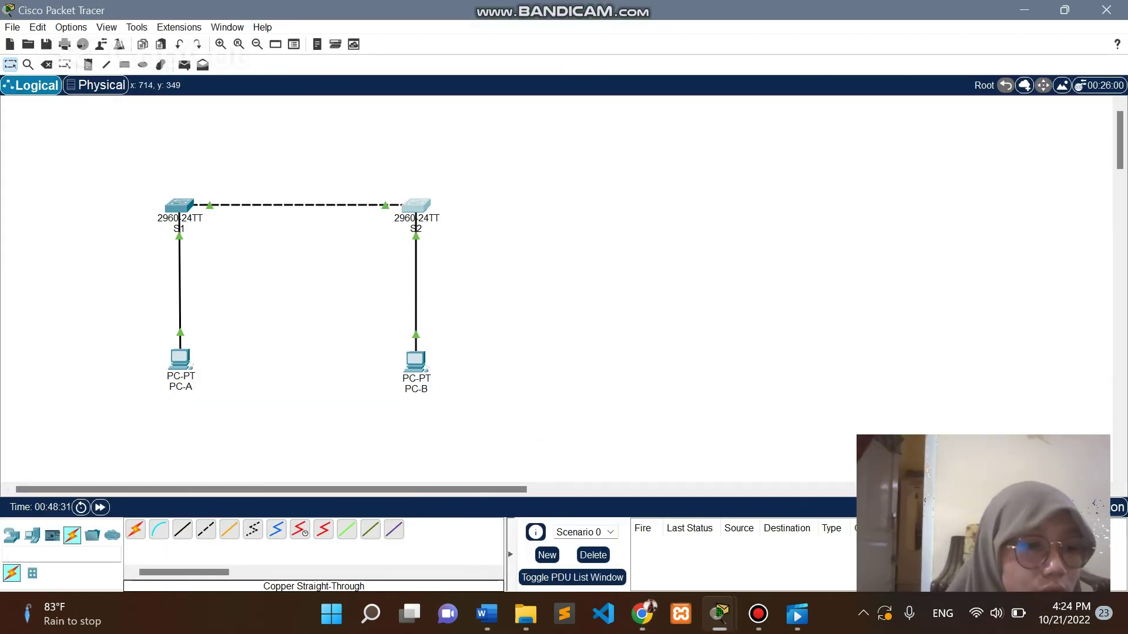
mouse_move(719, 614)
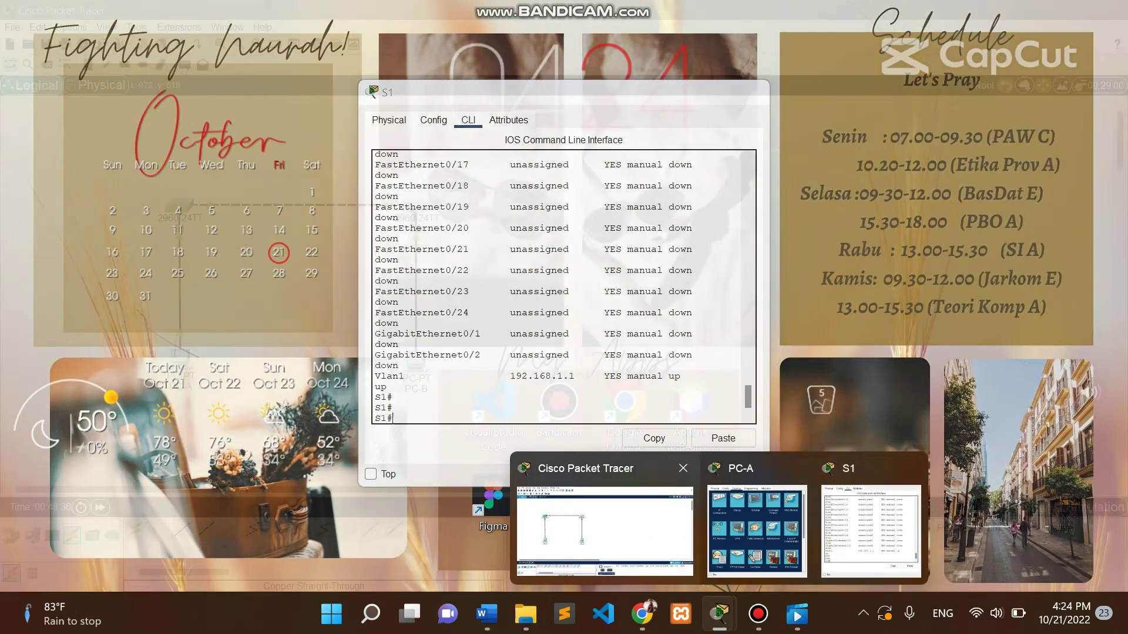
click(605, 528)
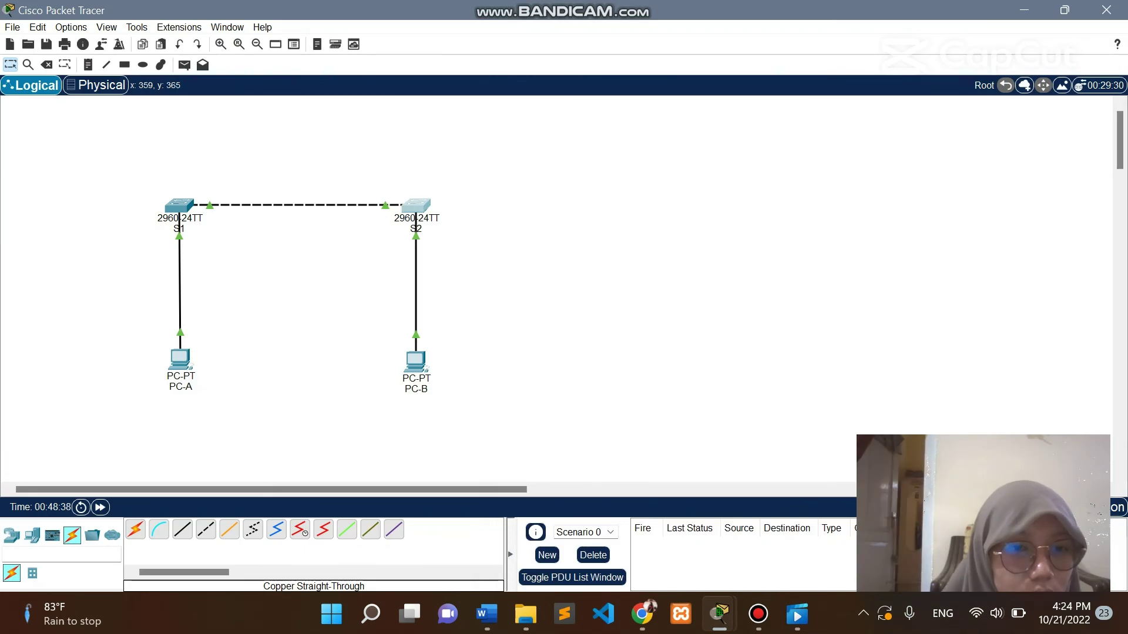
click(183, 369)
From PC-A's command prompt, ping 192.168.1.1 (3 of 4 replies) and close the window.
click(632, 167)
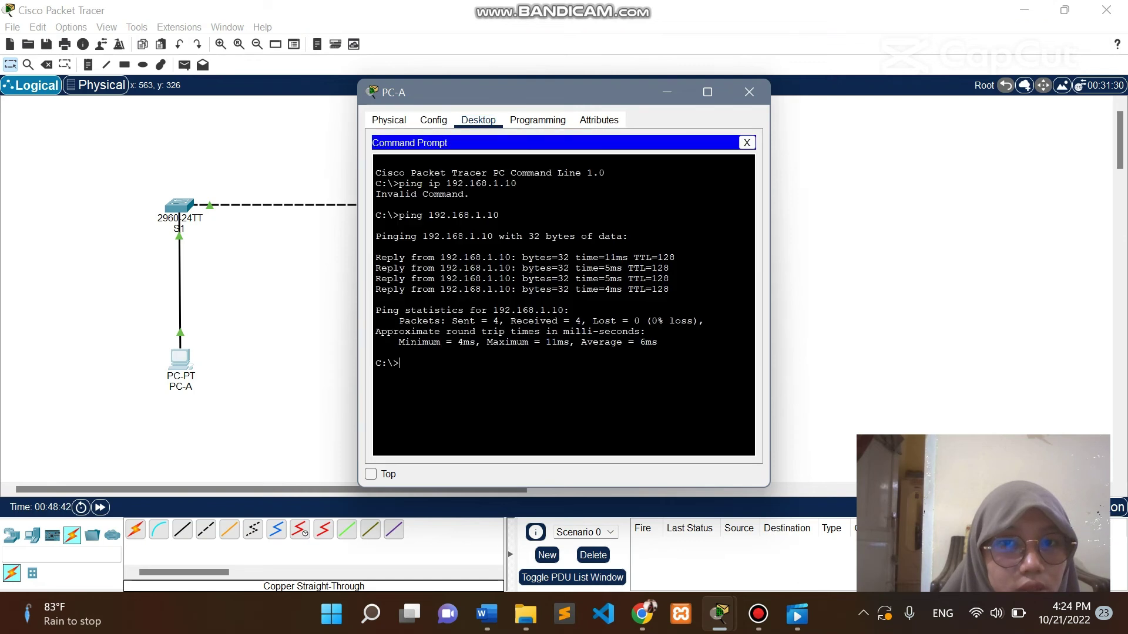
text(pin)
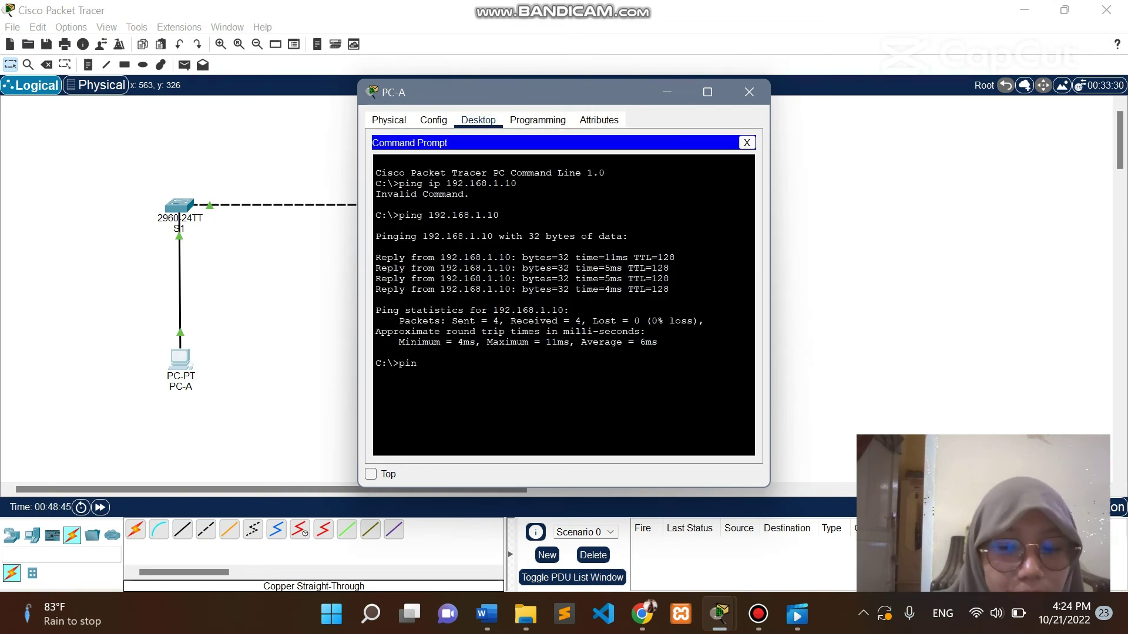
text(g)
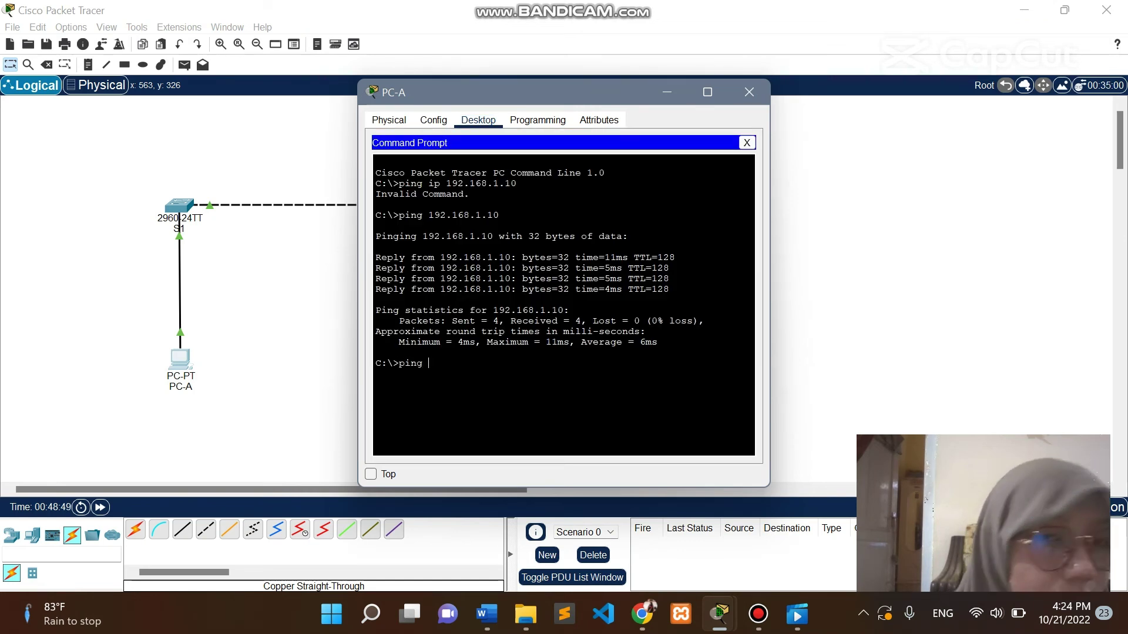
text( 192)
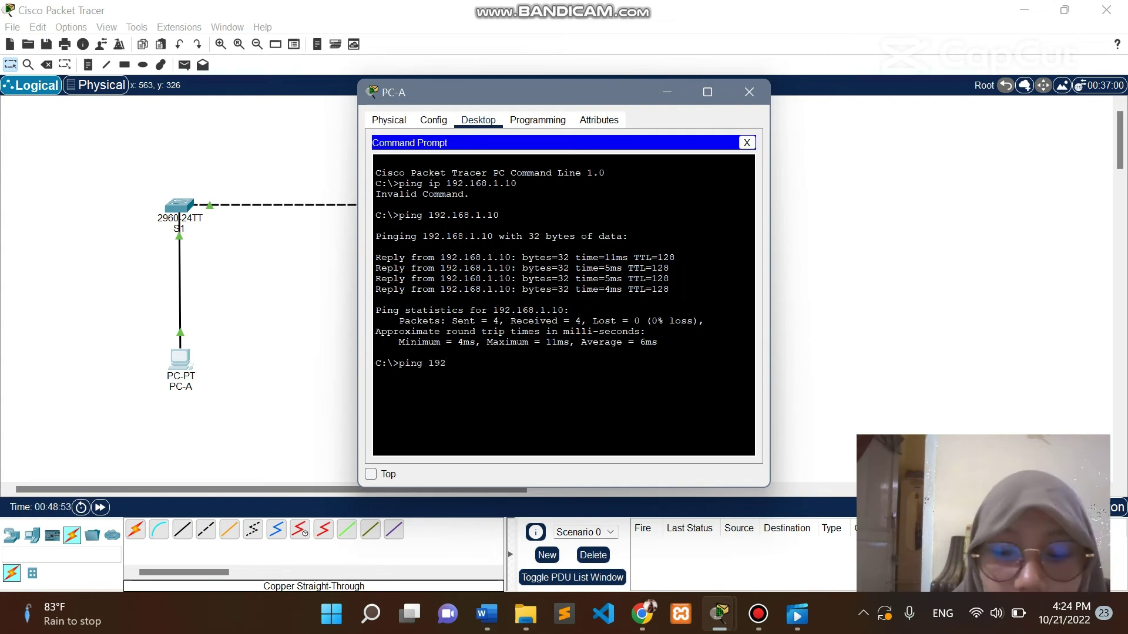
text(.168.)
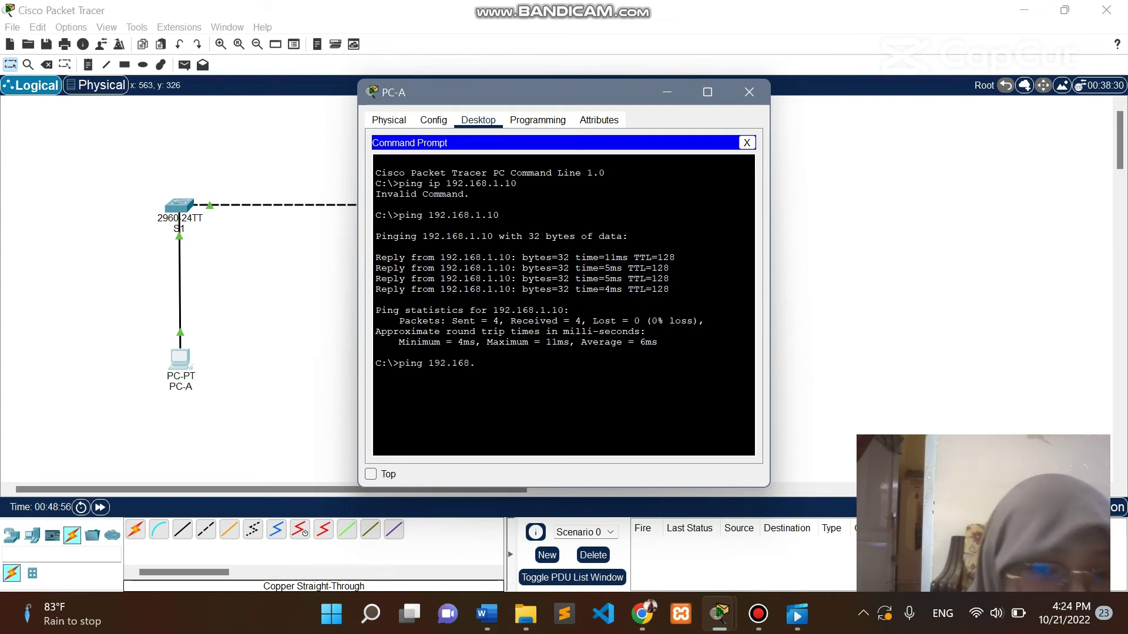
text(1.1)
key(Return)
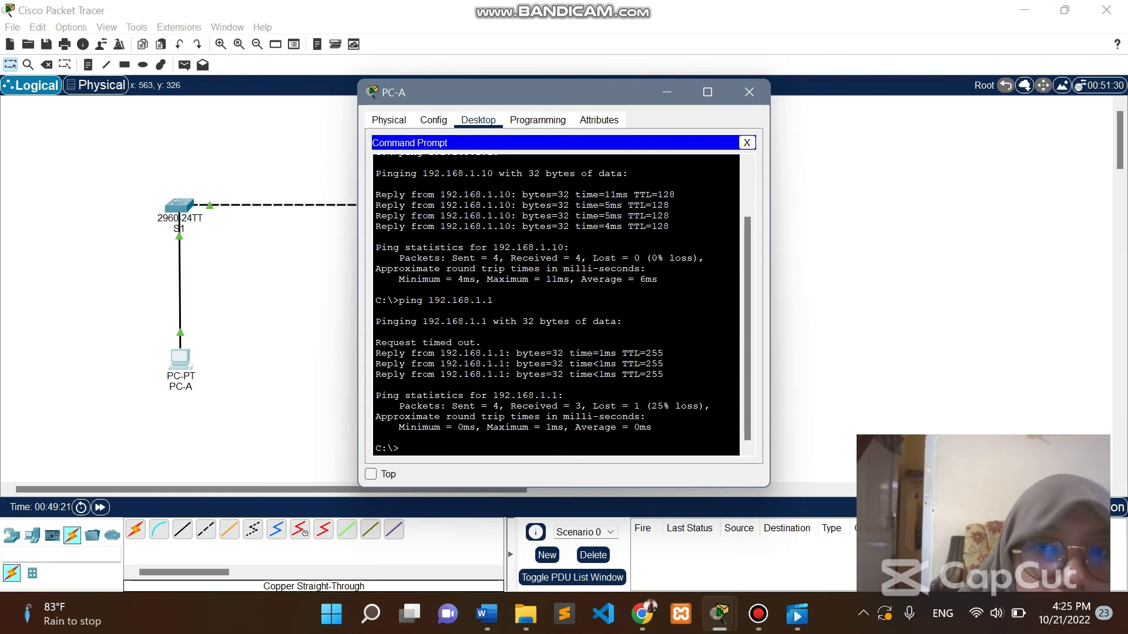
click(749, 93)
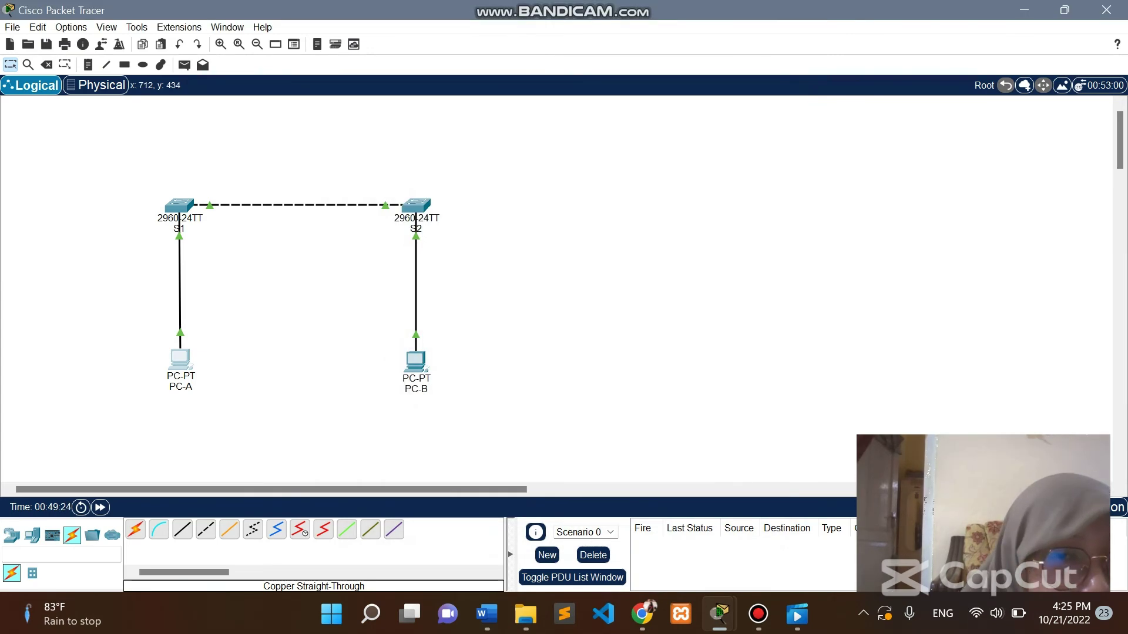
From PC-B's command prompt, ping switch S2 at 192.168.1.2, getting 3 of 4 replies.
click(416, 359)
click(629, 162)
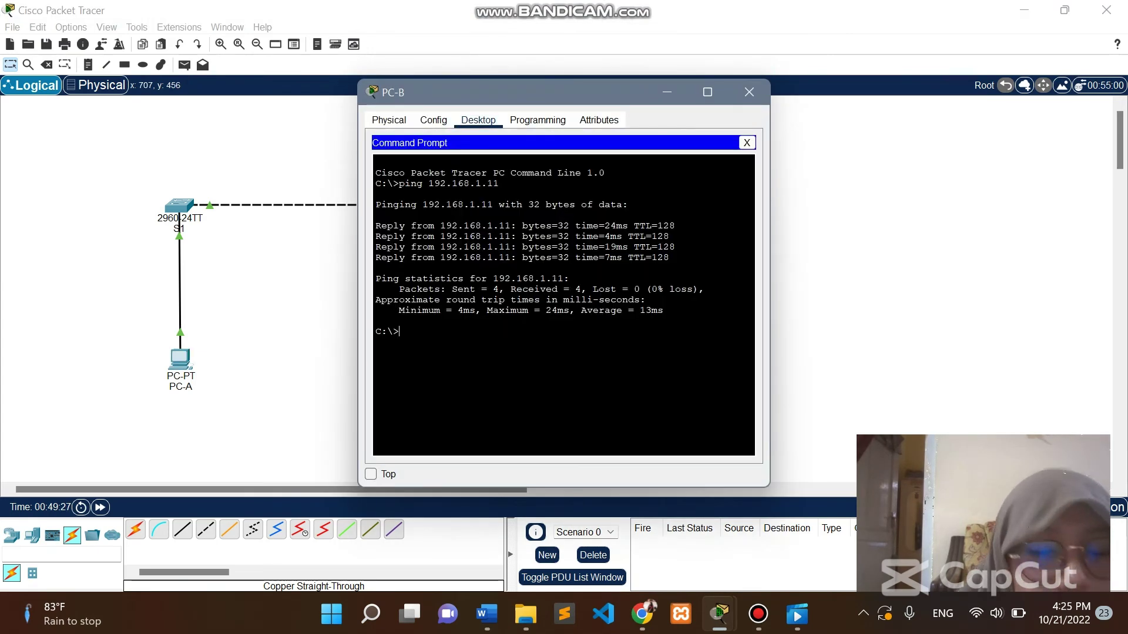
text(ping 192.169)
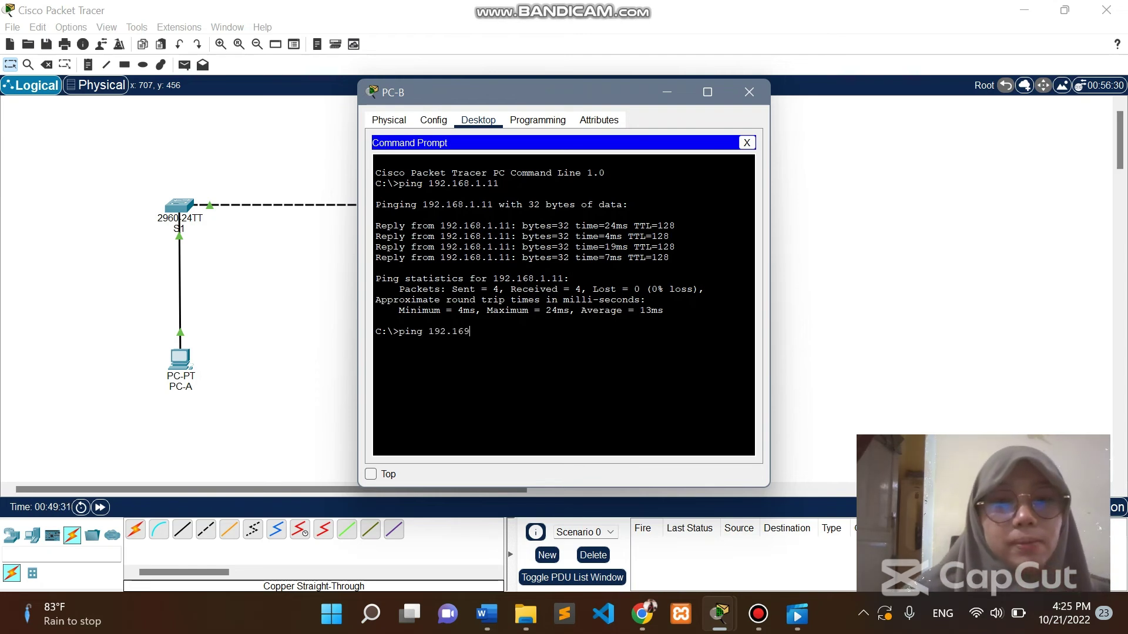
key(BackSpace)
text(8.1.2)
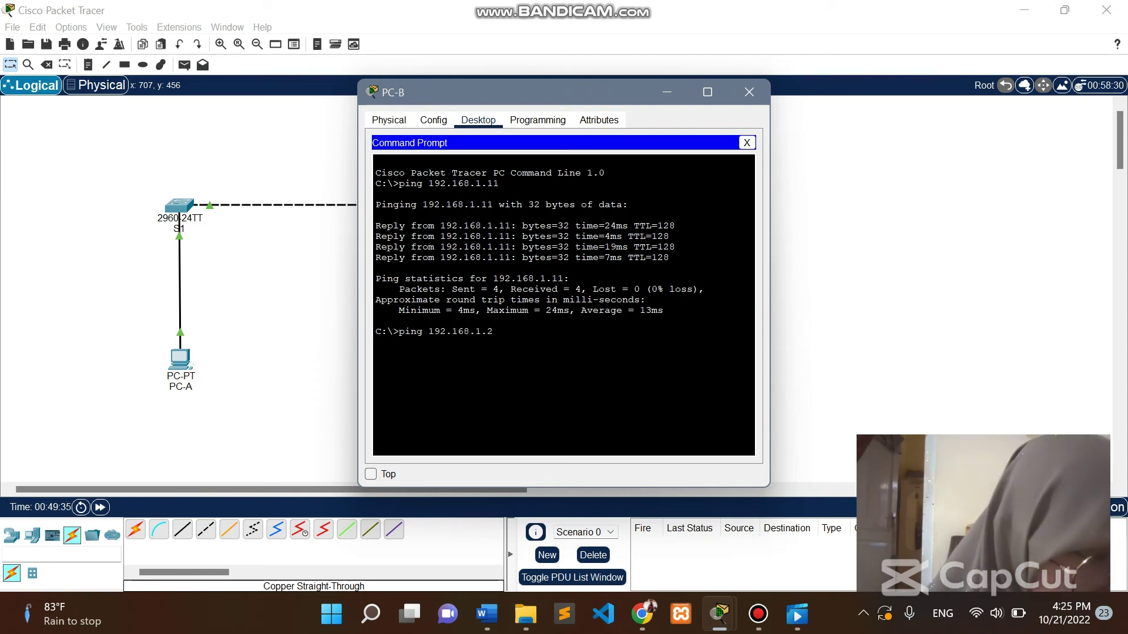
key(Return)
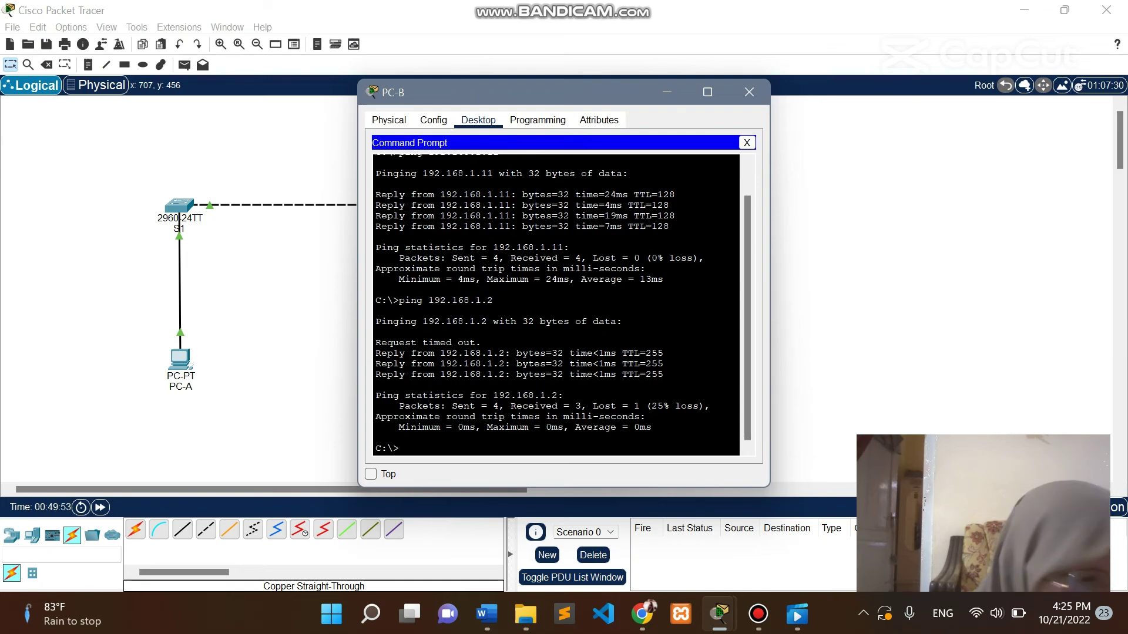
Switch to the browser, dismiss the Sublime update prompt and scroll the assignment.
click(667, 92)
mouse_move(526, 614)
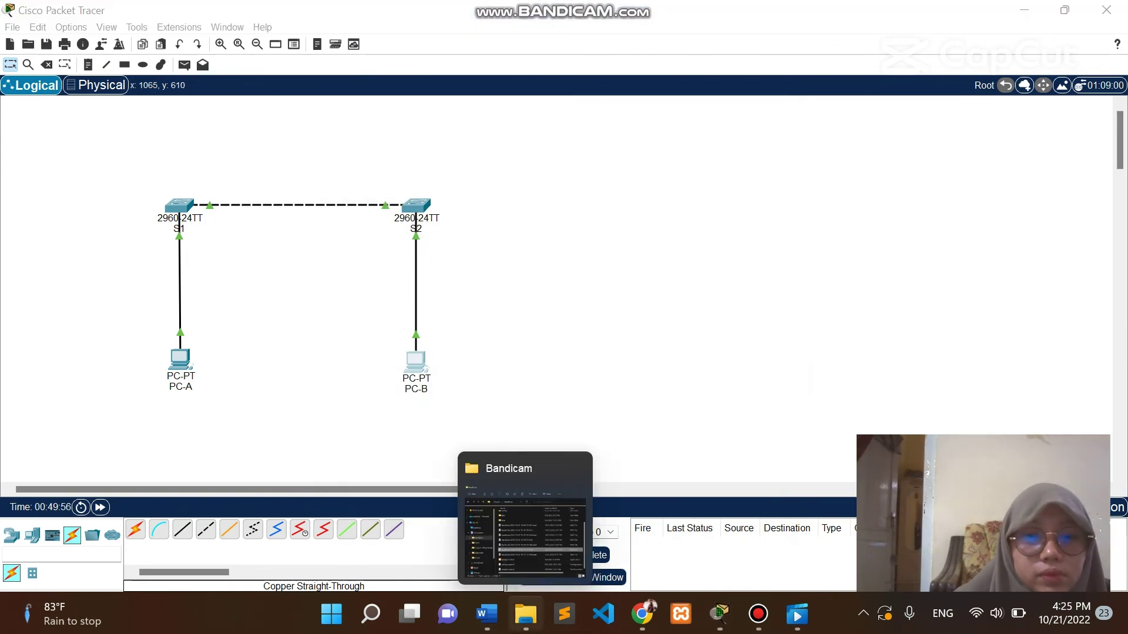
click(642, 614)
click(564, 614)
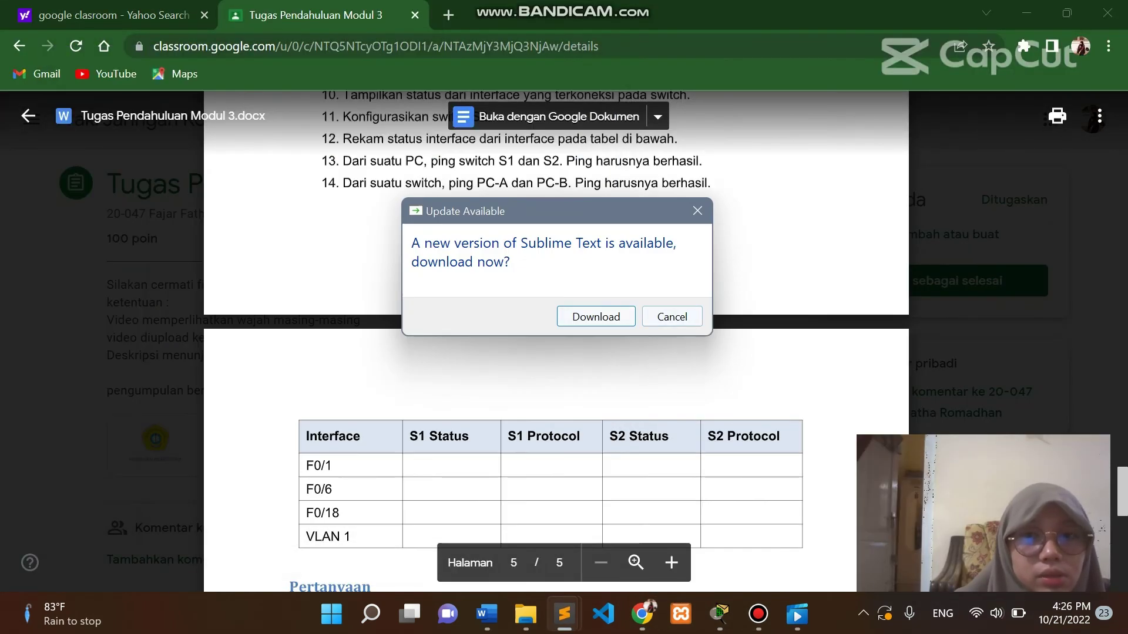
click(672, 316)
scroll(672, 317, up, 2)
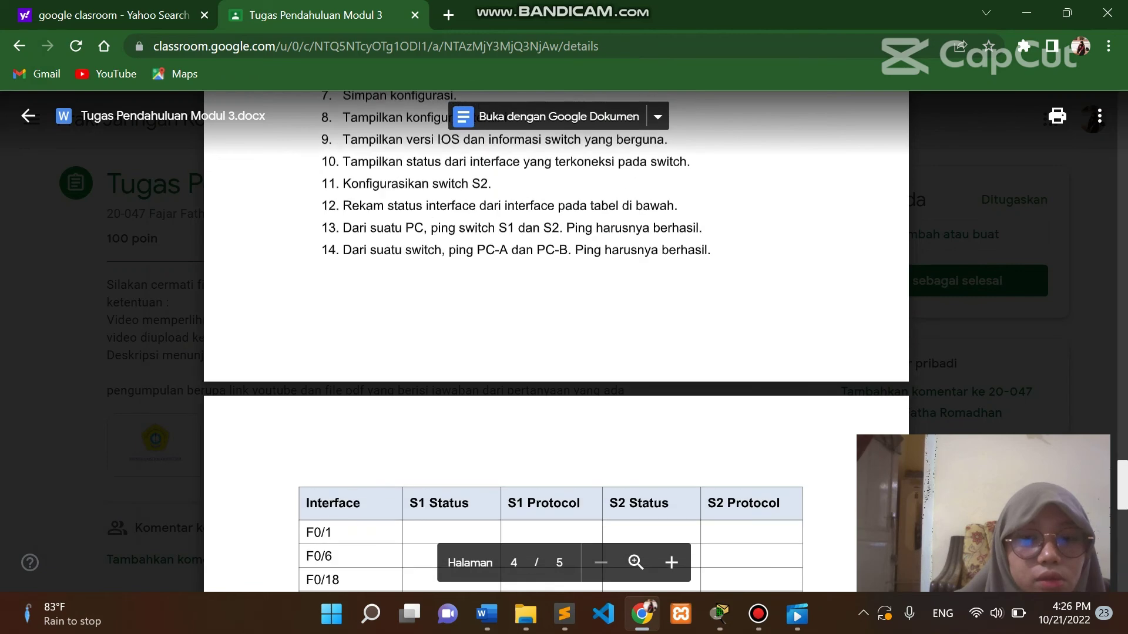
Close PC-A's and PC-B's command prompt windows from the taskbar previews and return to the assignment.
mouse_move(720, 614)
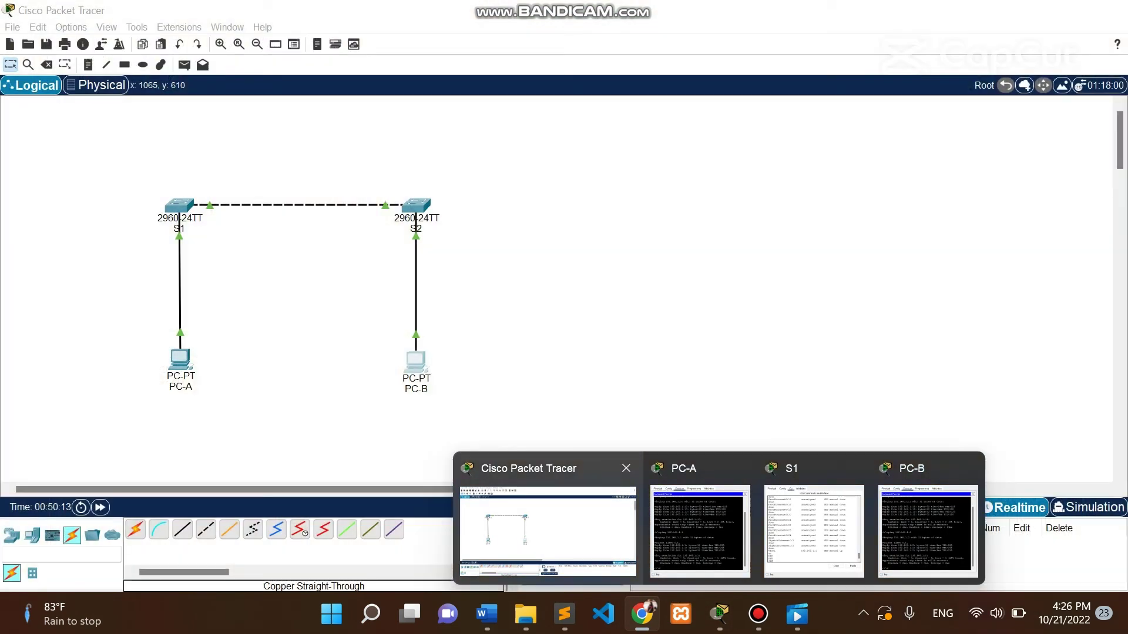
click(547, 529)
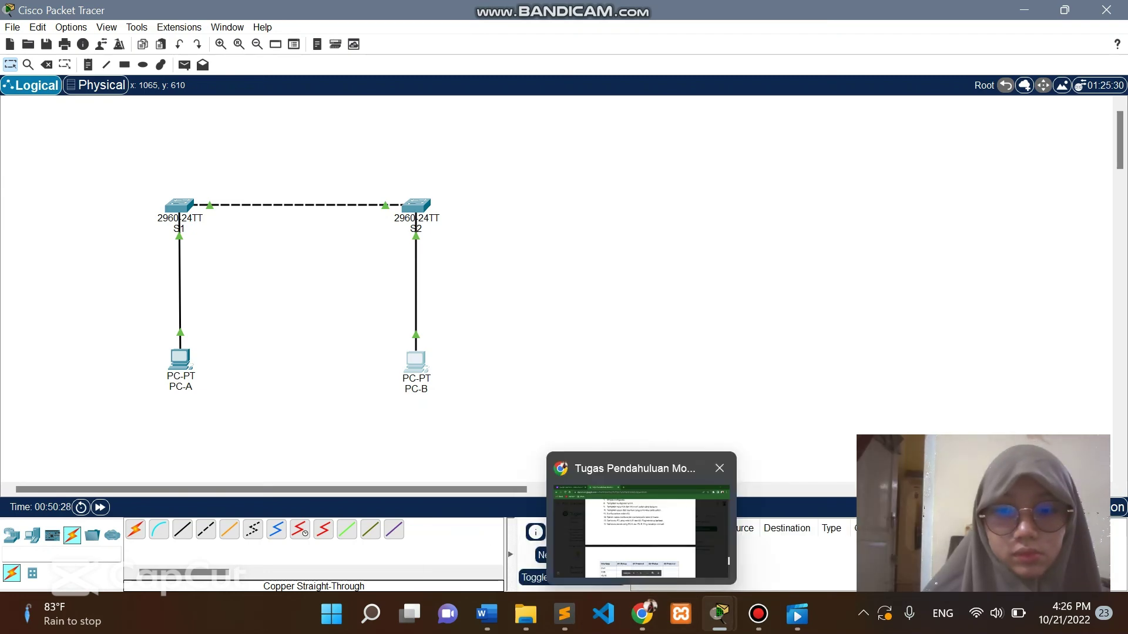
mouse_move(719, 614)
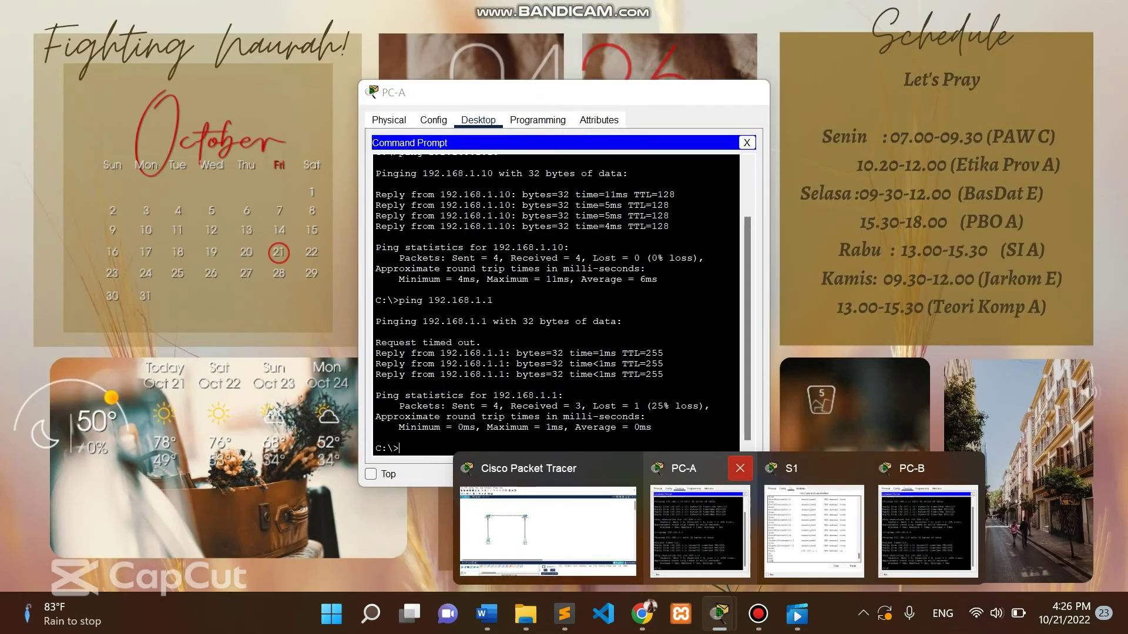
click(739, 468)
click(908, 468)
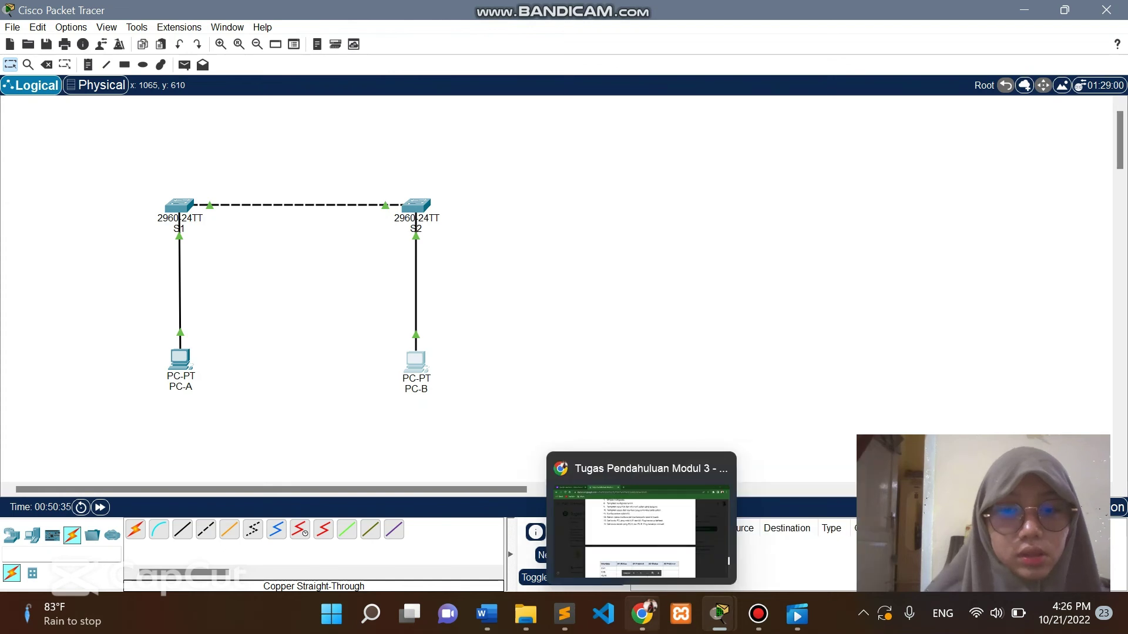
click(640, 528)
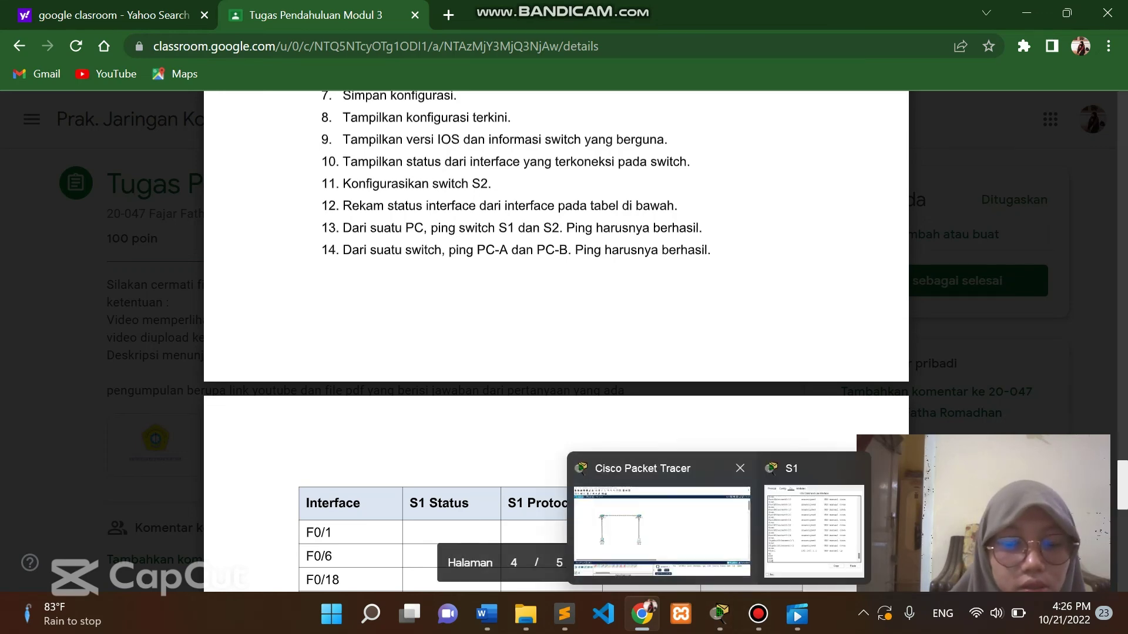
click(652, 532)
From switch S1's CLI, ping 192.168.1.10 with 100% success.
click(180, 206)
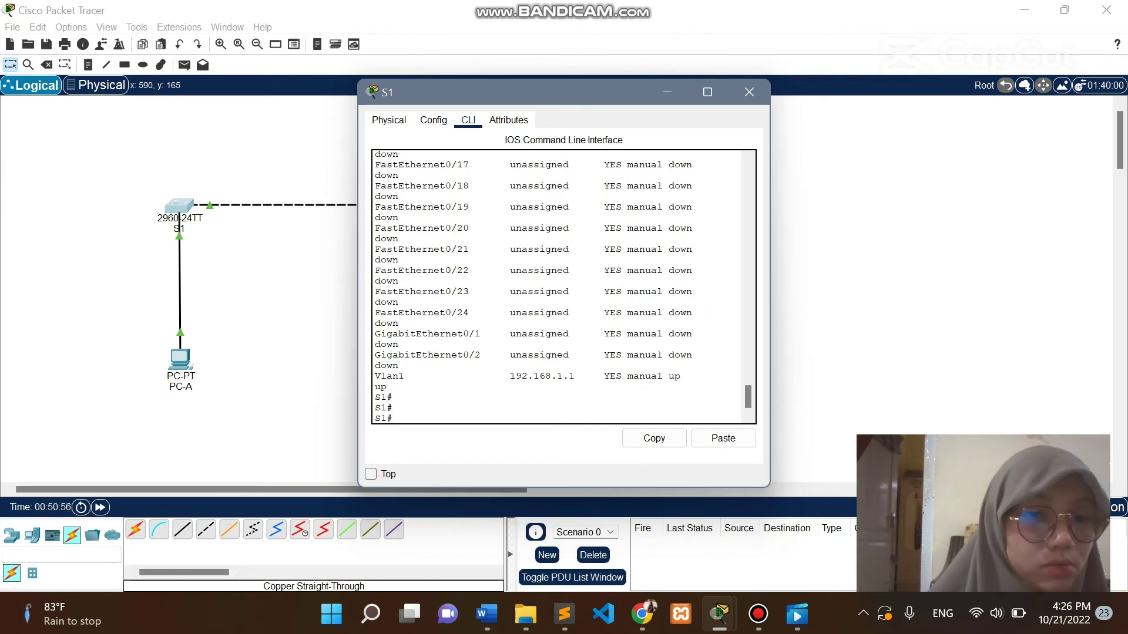
text(ping )
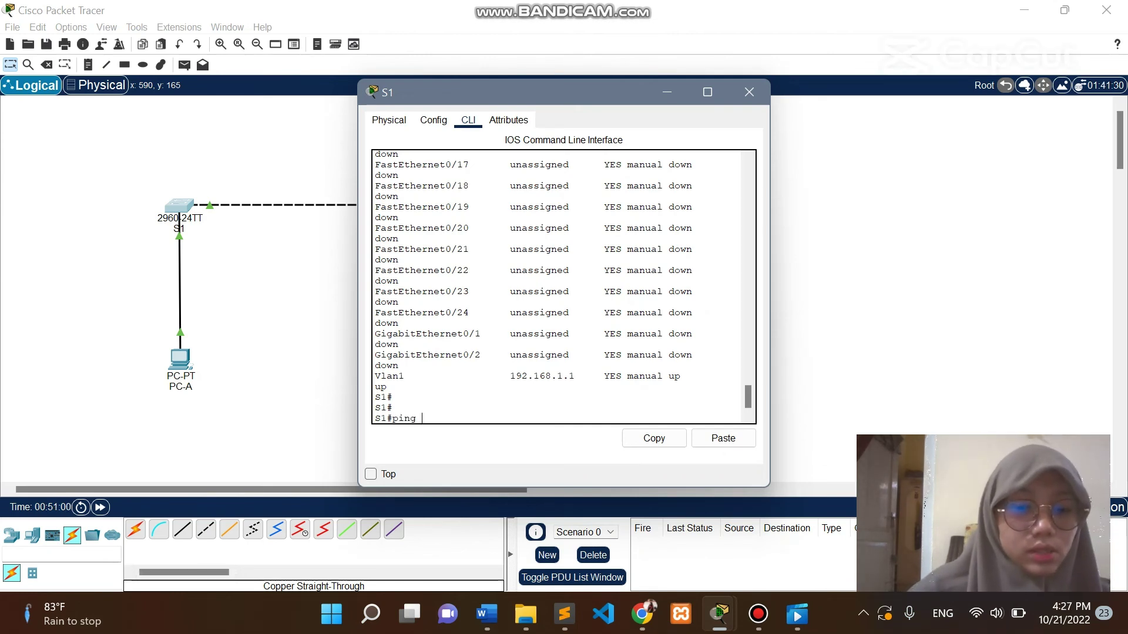
text(192.168)
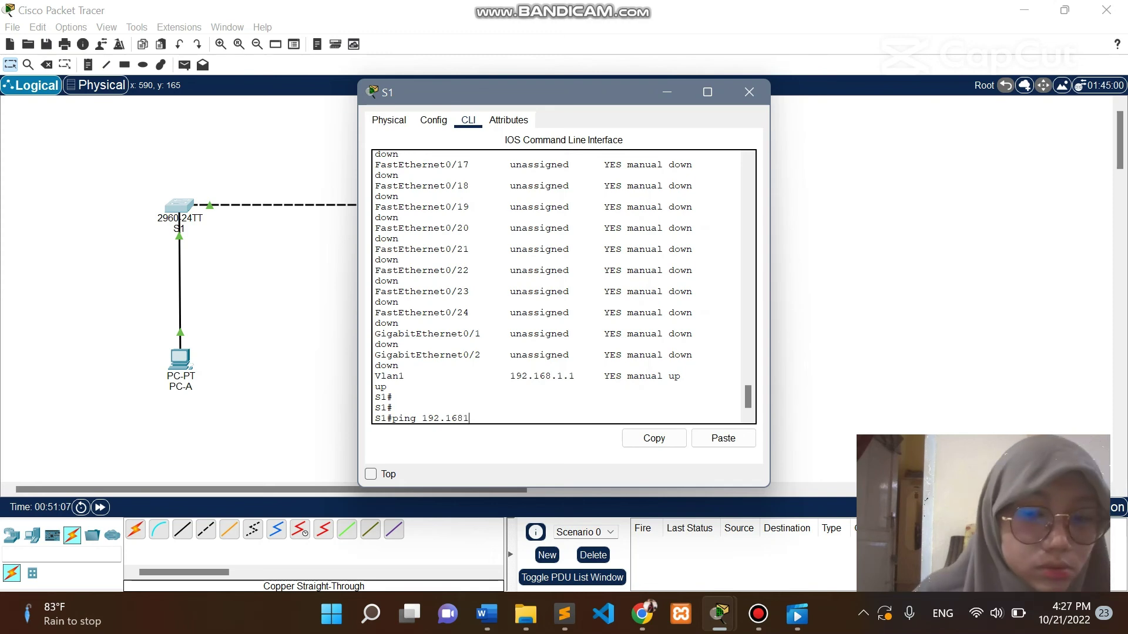
text(.1)
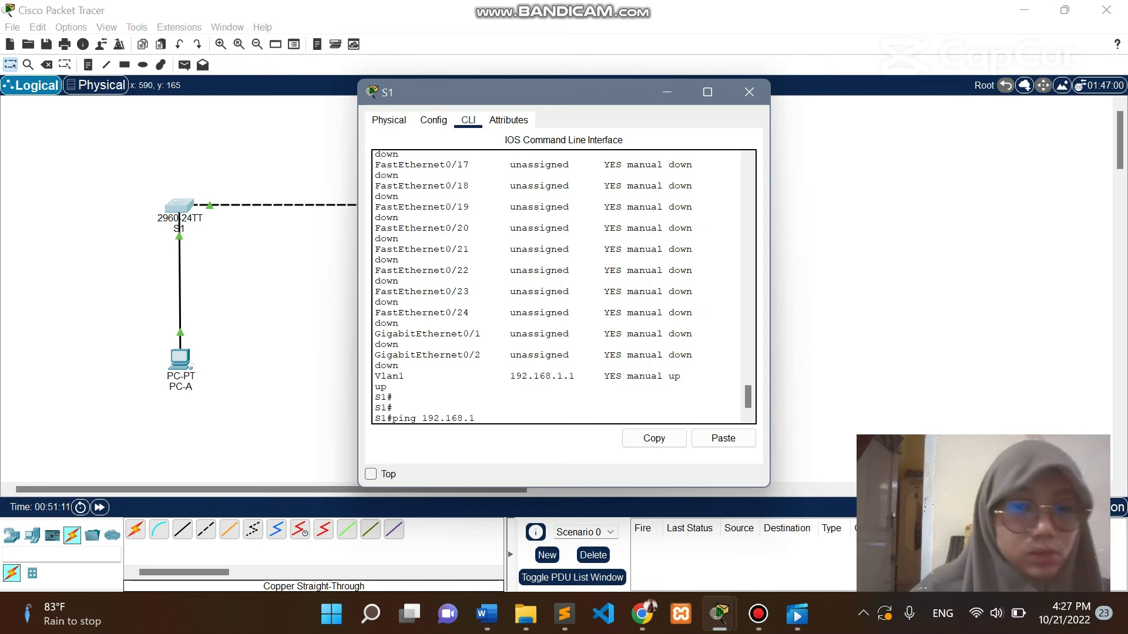
text(.10)
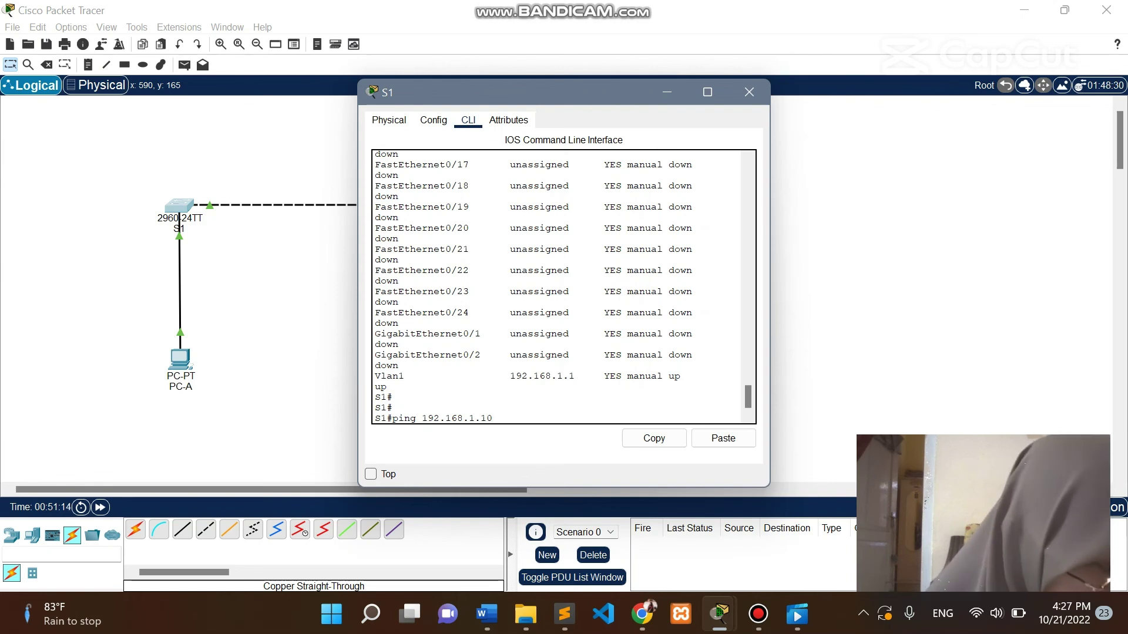
key(Return)
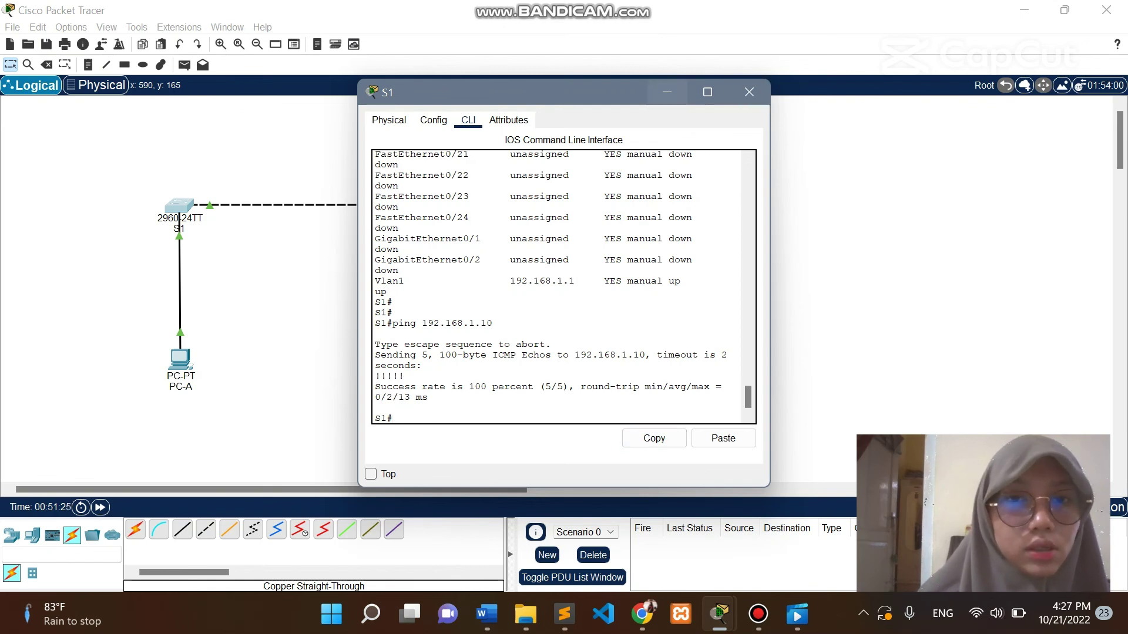
click(667, 92)
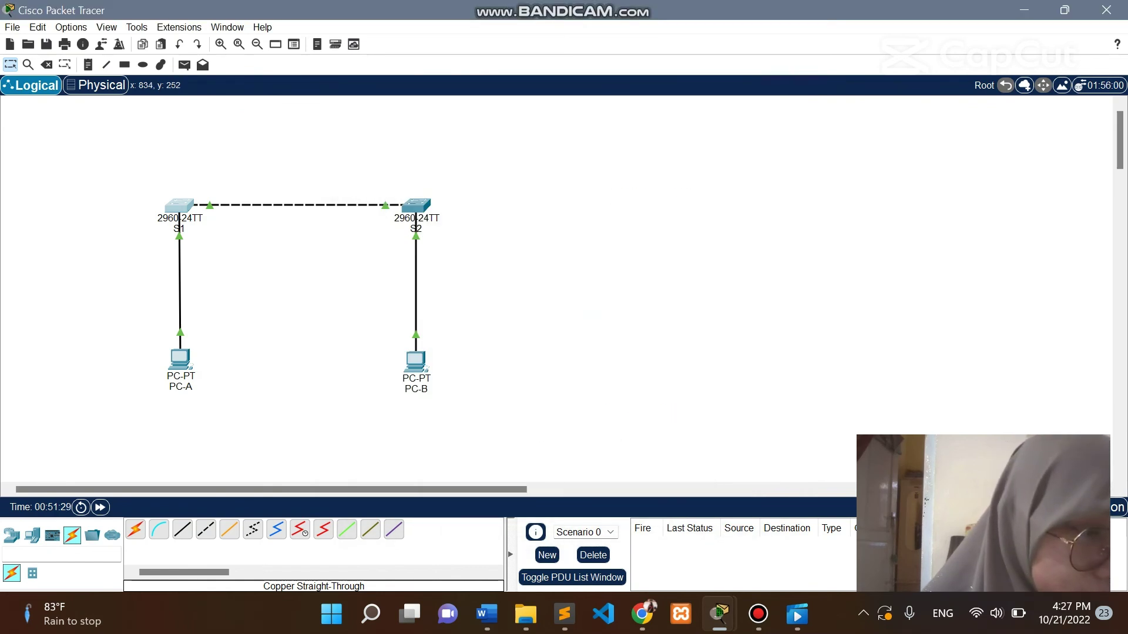
mouse_move(720, 613)
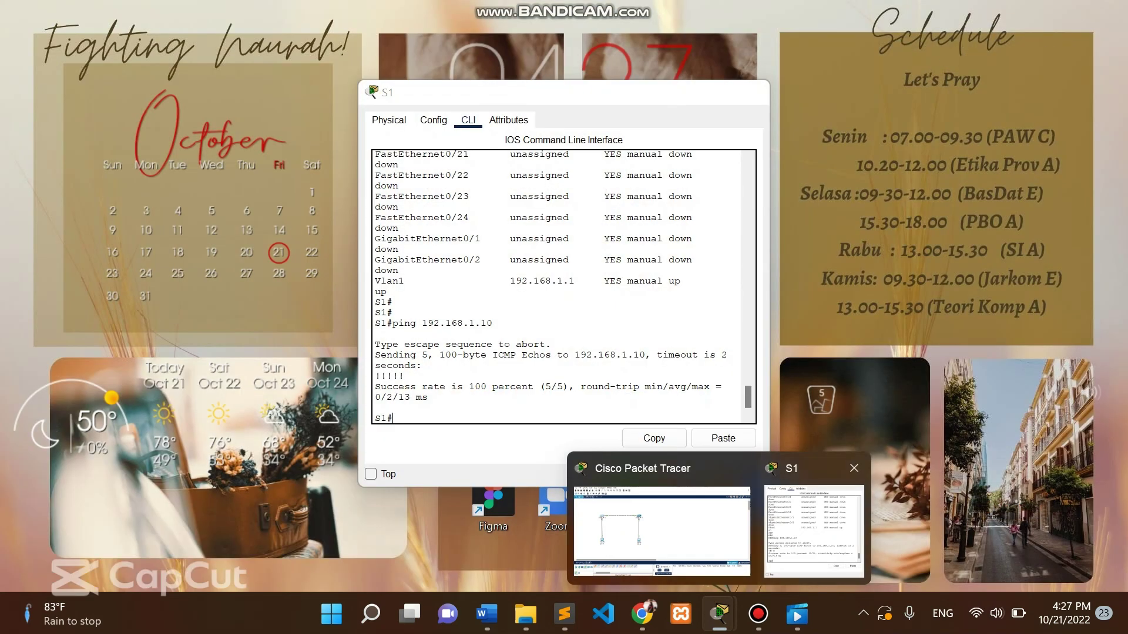
click(808, 524)
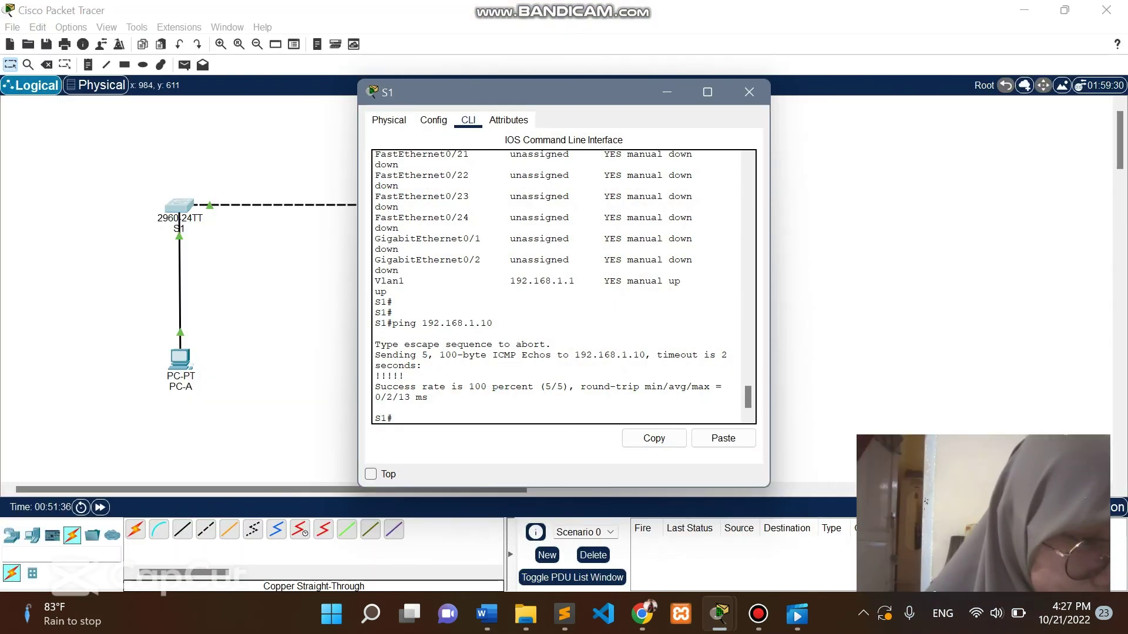
Ping 192.168.1.11 (80%) and 192.168.1.10 again from S1, then close S1's console.
text(ping 192.168)
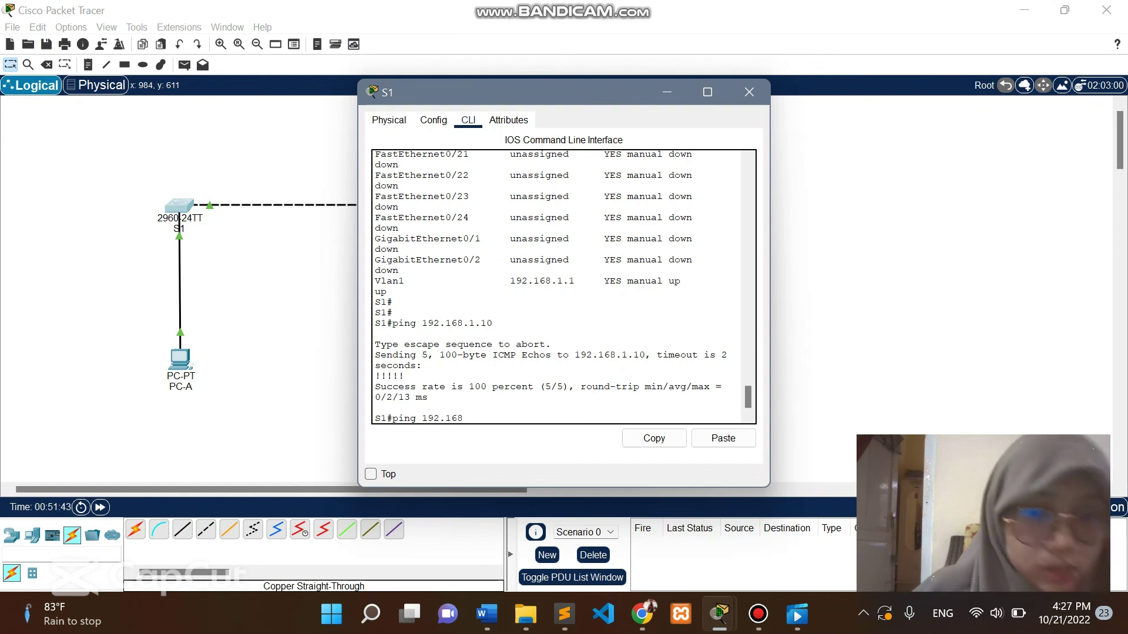
text(.11.11)
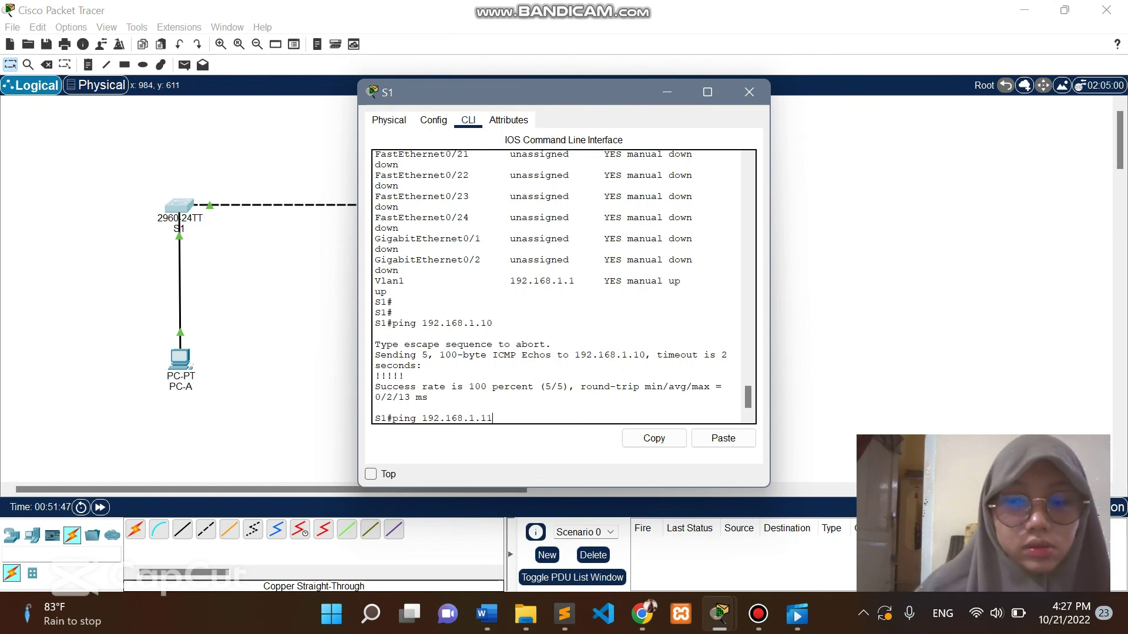
key(Return)
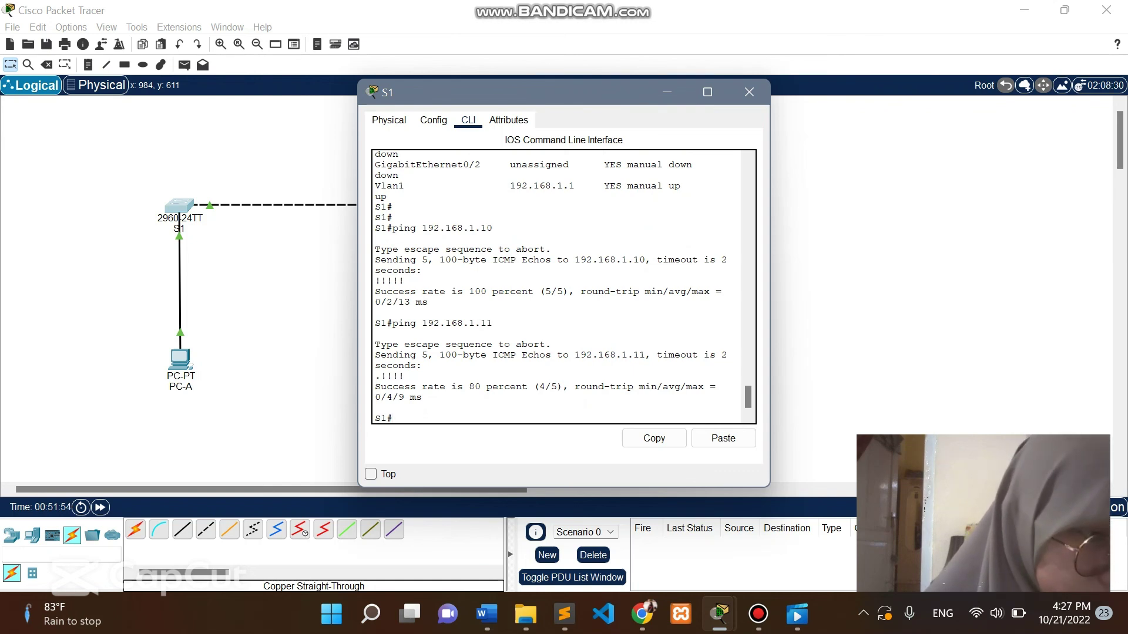
text(ping)
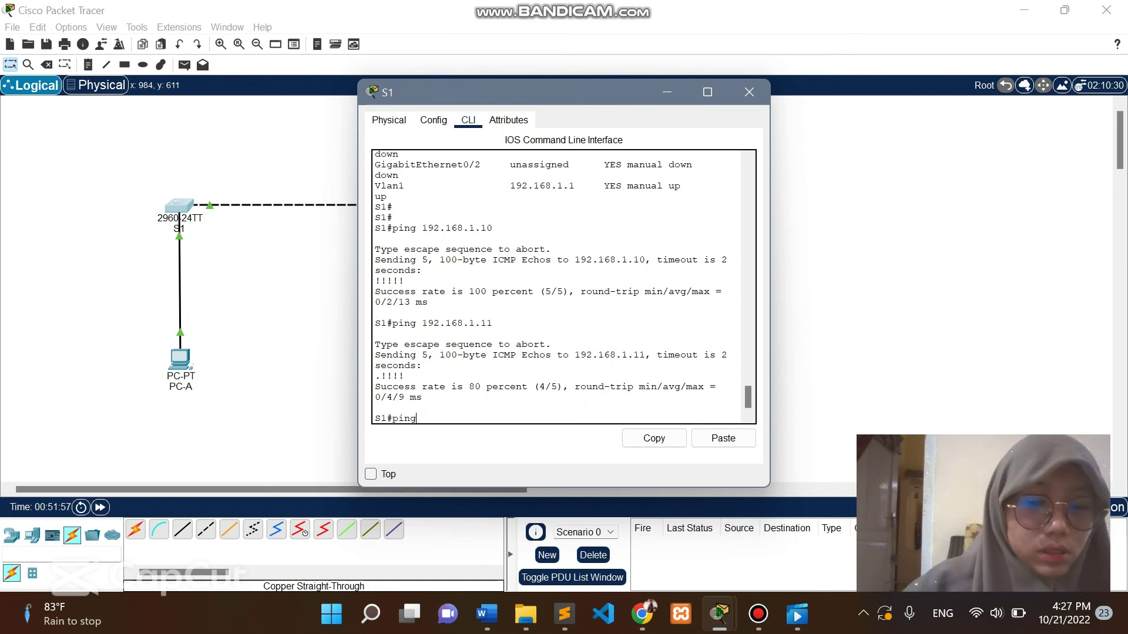
text( 192.15)
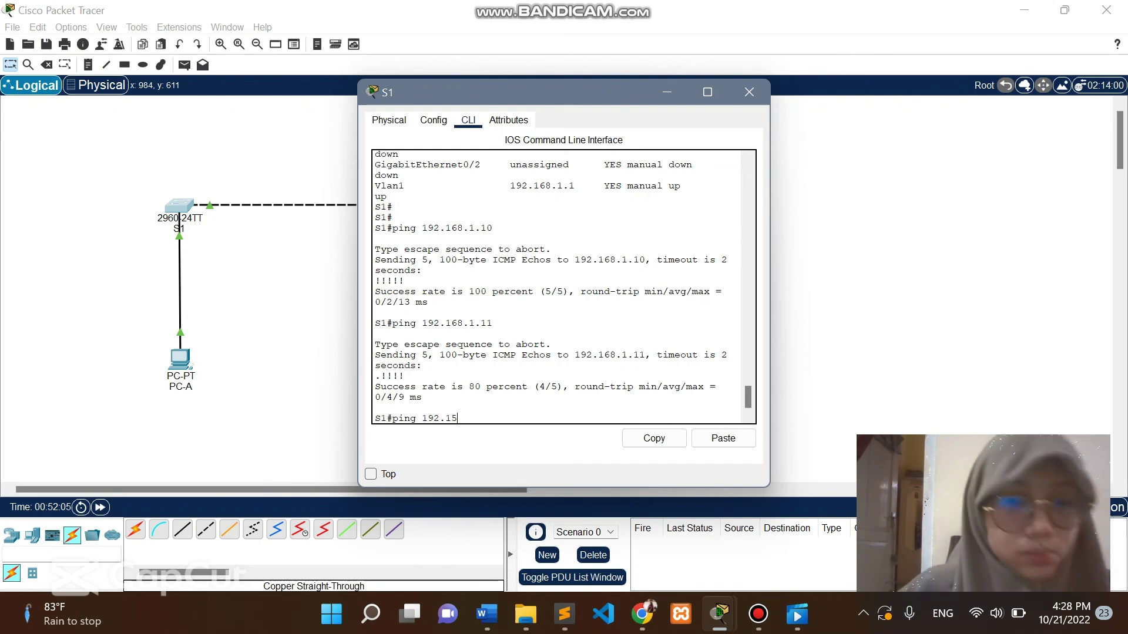
text(6)
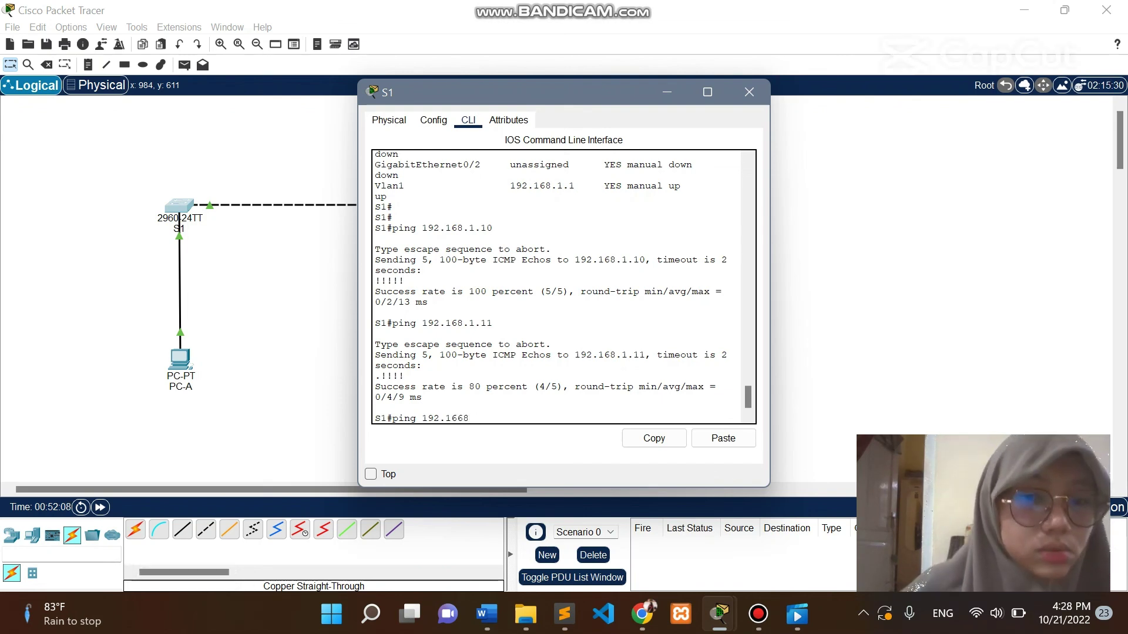
text(8.1.)
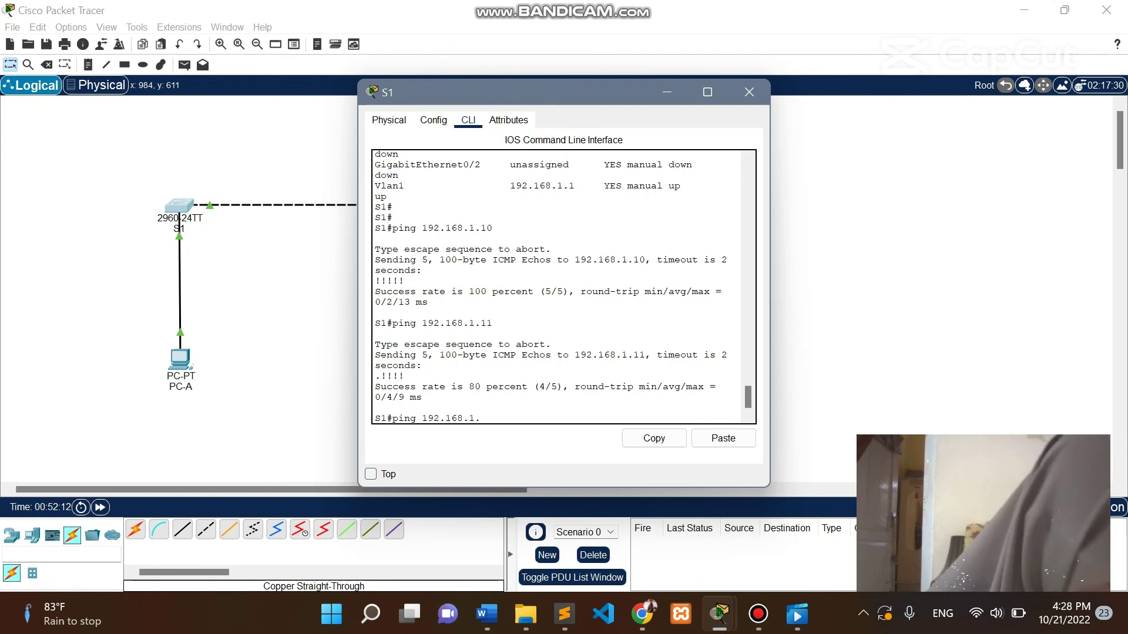
text(10)
key(Return)
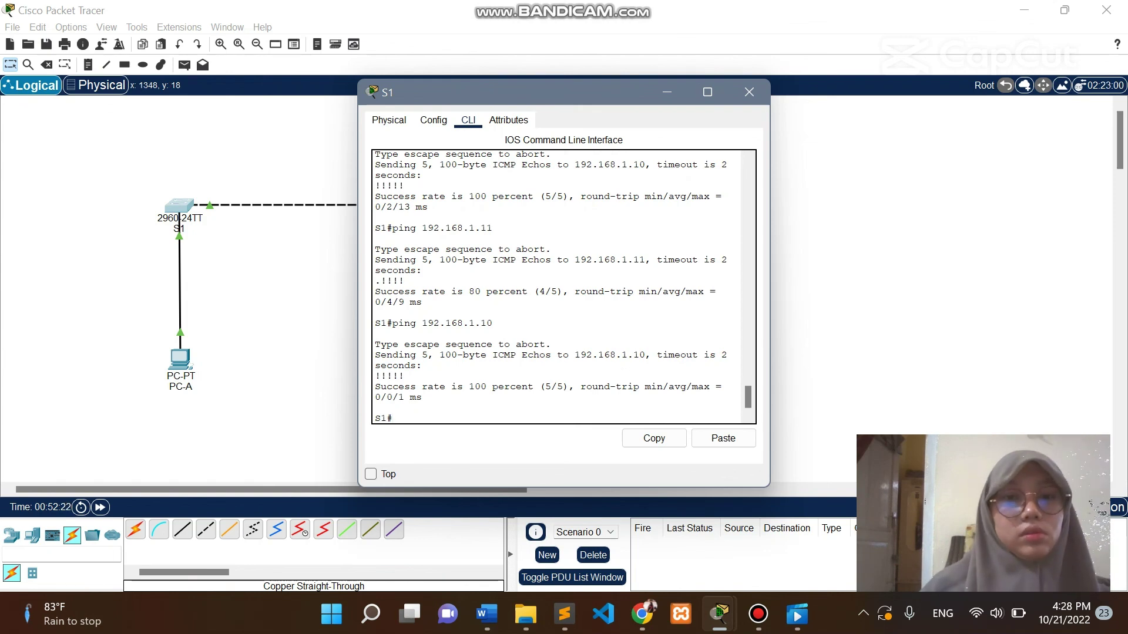
drag(422, 324, 492, 324)
key(Return)
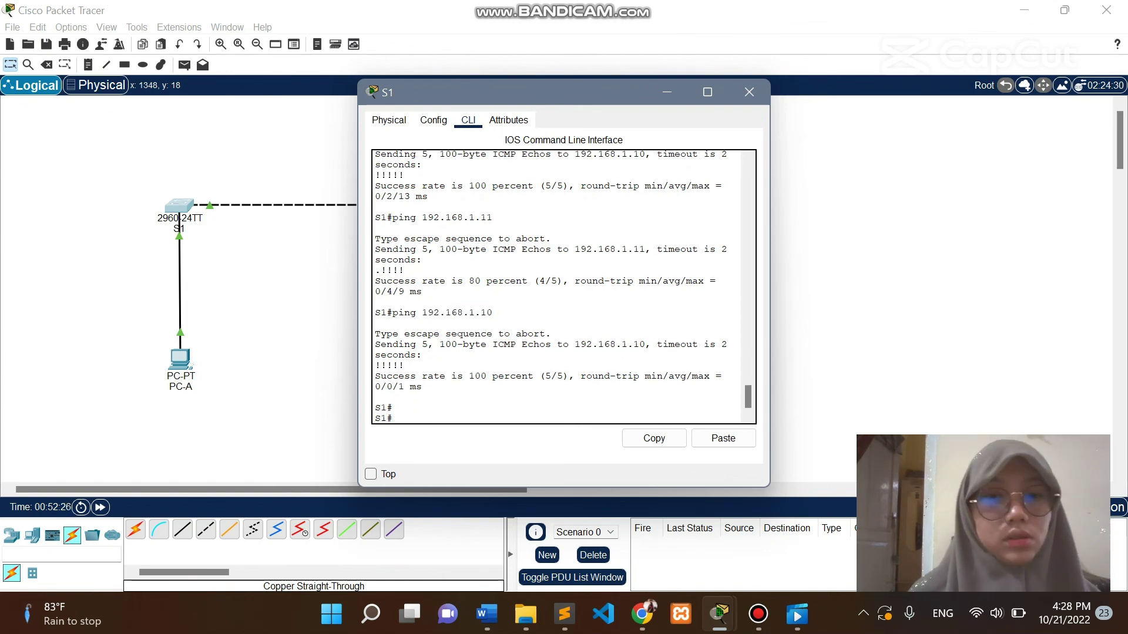
scroll(557, 286, up, 3)
scroll(557, 287, down, 3)
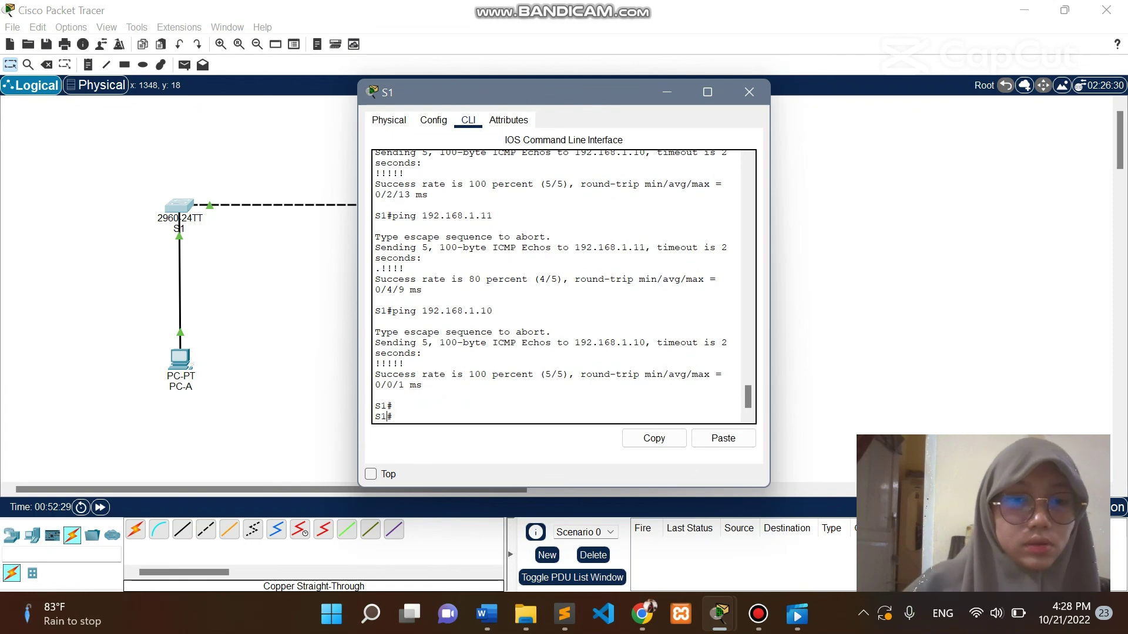
click(749, 93)
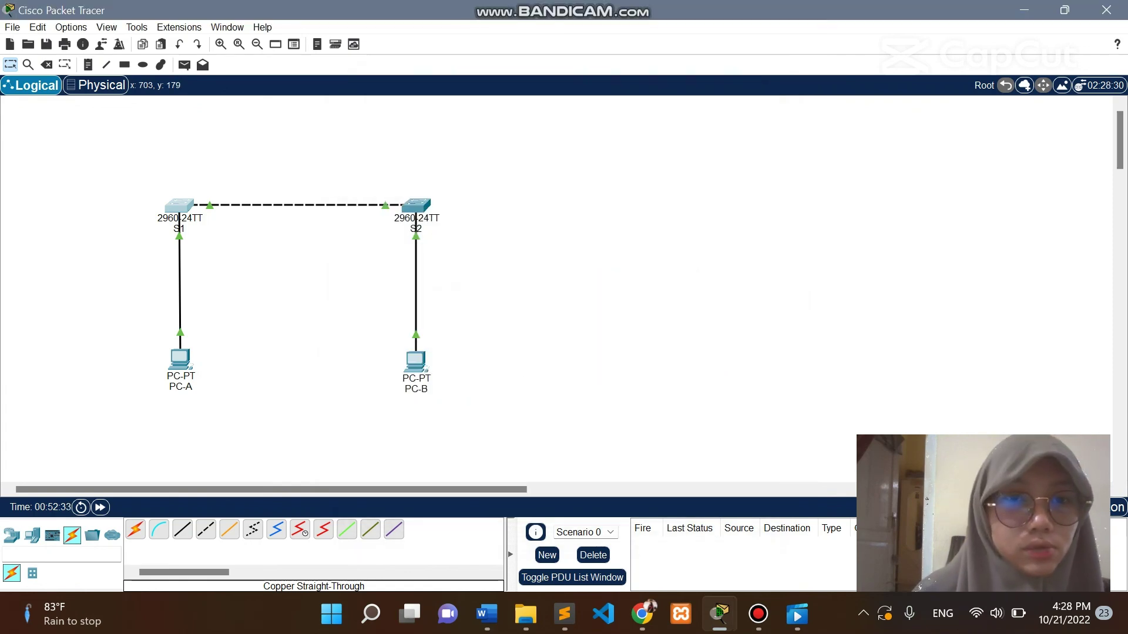
From switch S2's CLI, ping 192.168.1.10 (80%) and 192.168.1.11 (100%), then close S2's console.
click(416, 205)
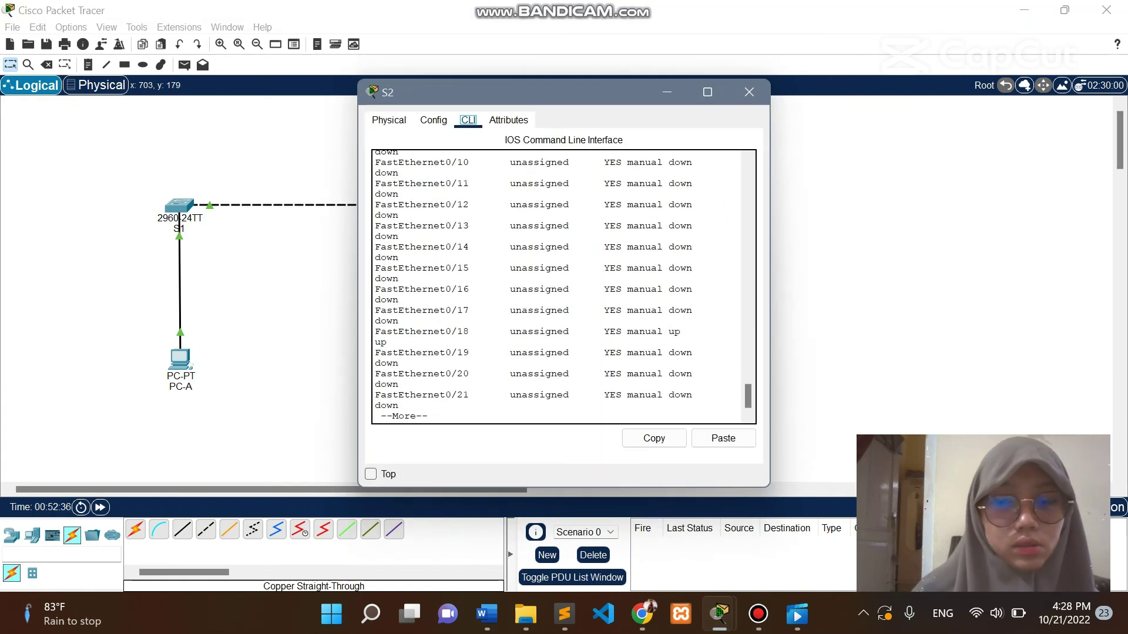
key(Return)
key(Return)
key(Return)
key(Return)
key(Return)
key(Return)
key(Return)
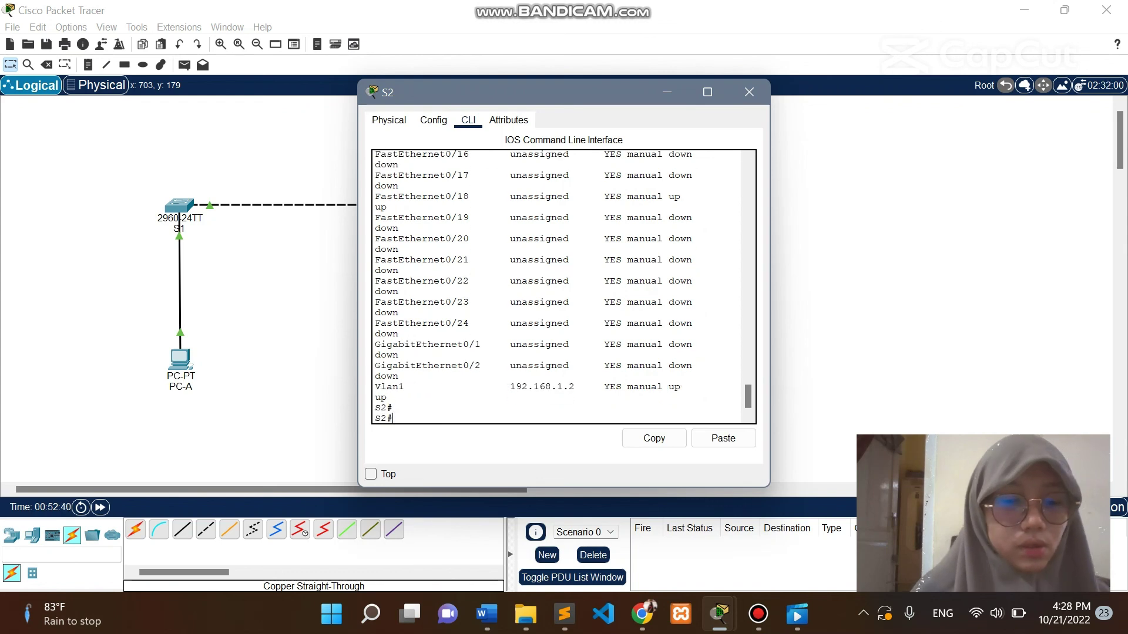
text(ping)
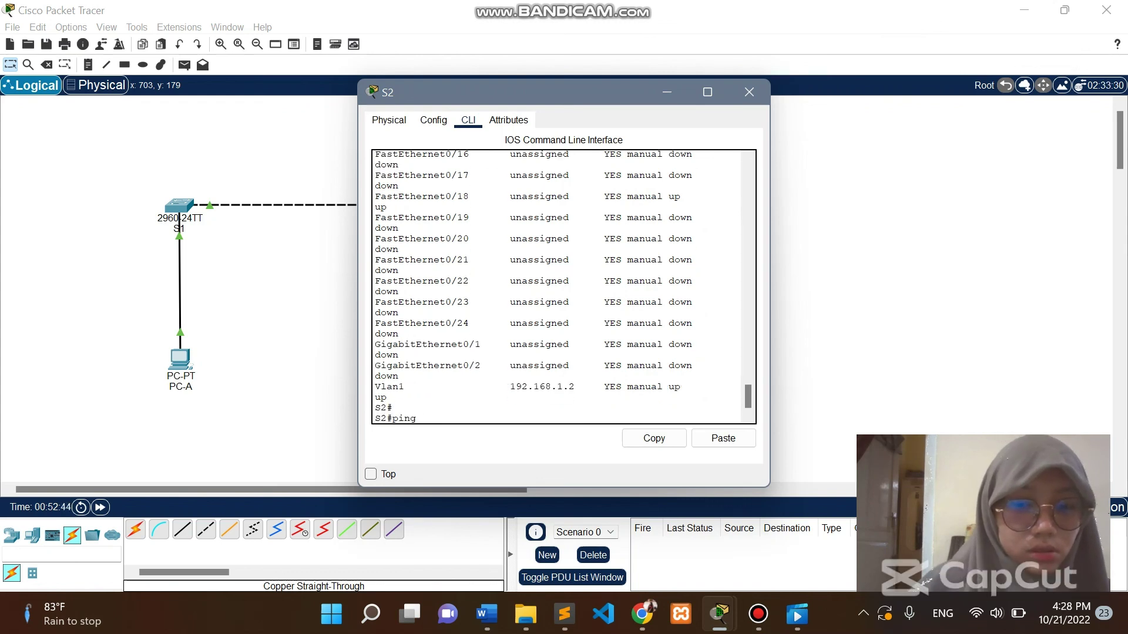
text( 192.168)
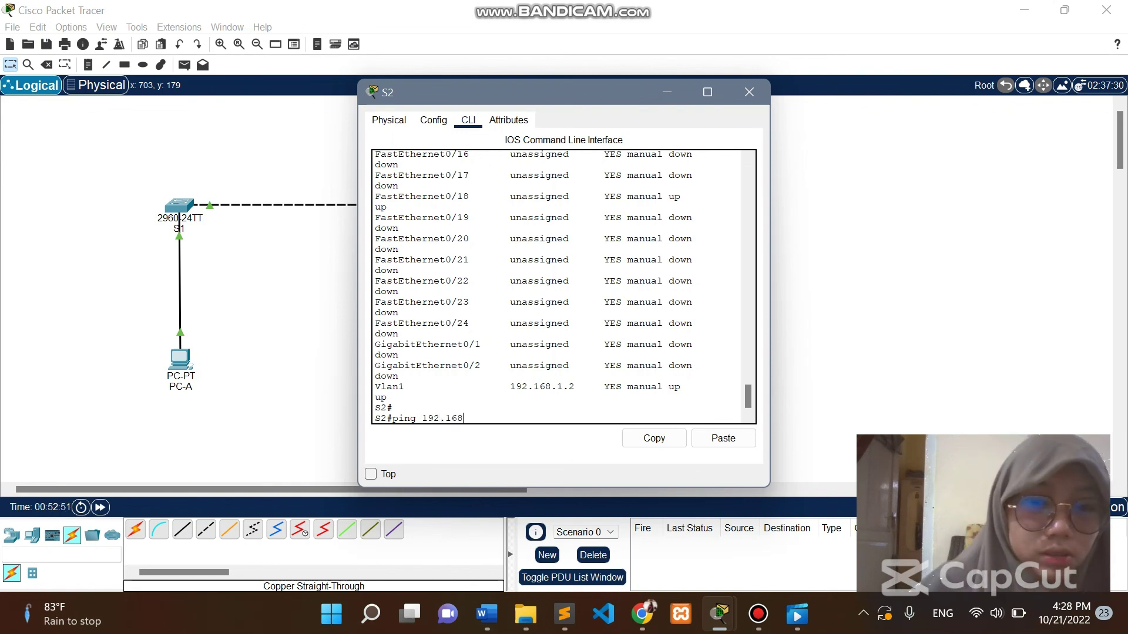
text(.1.10)
key(Return)
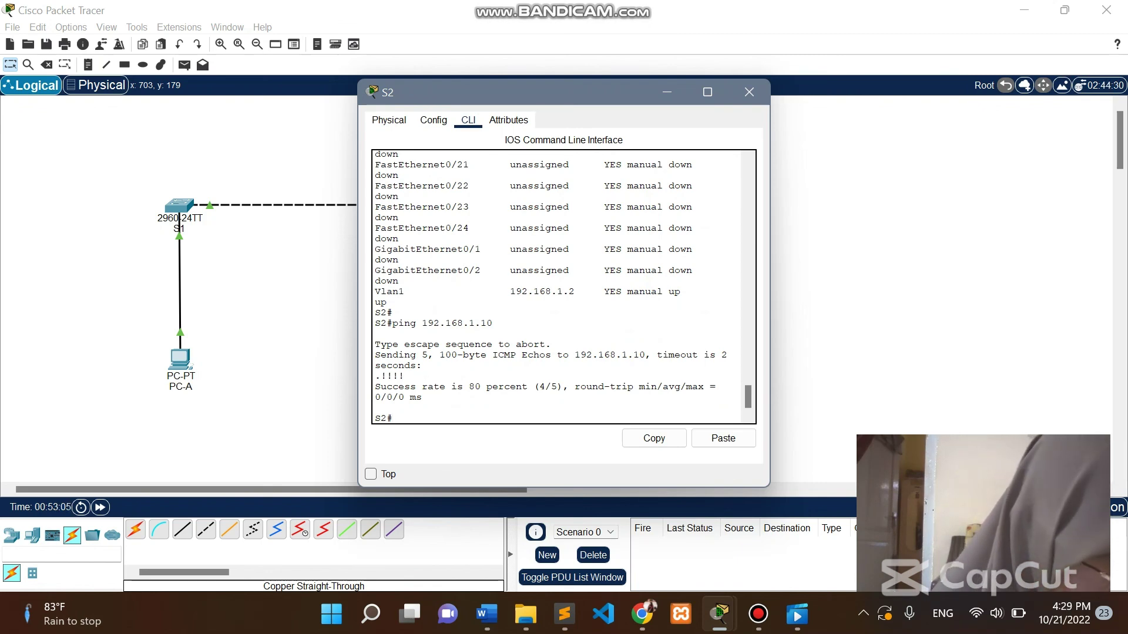
text(ping)
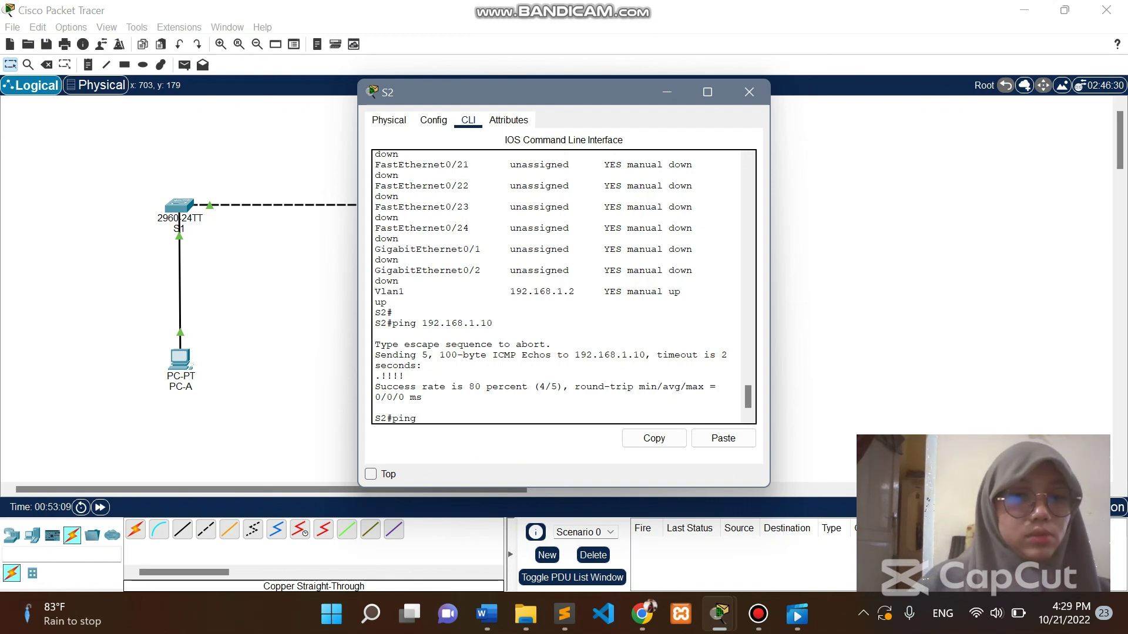
text(1)
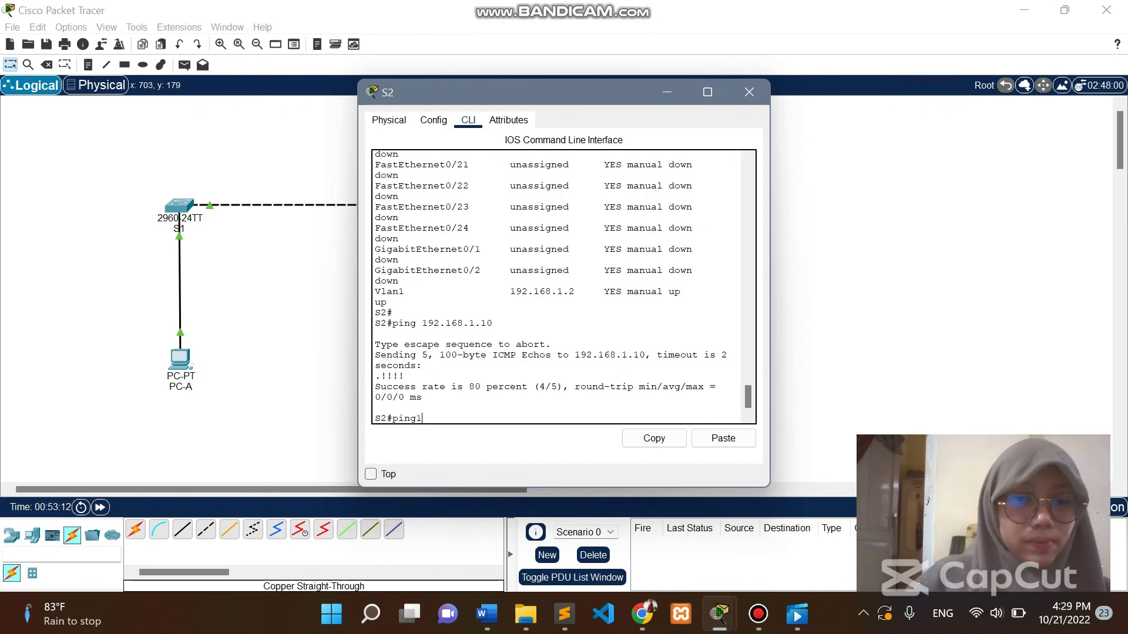
key(BackSpace)
text( 19)
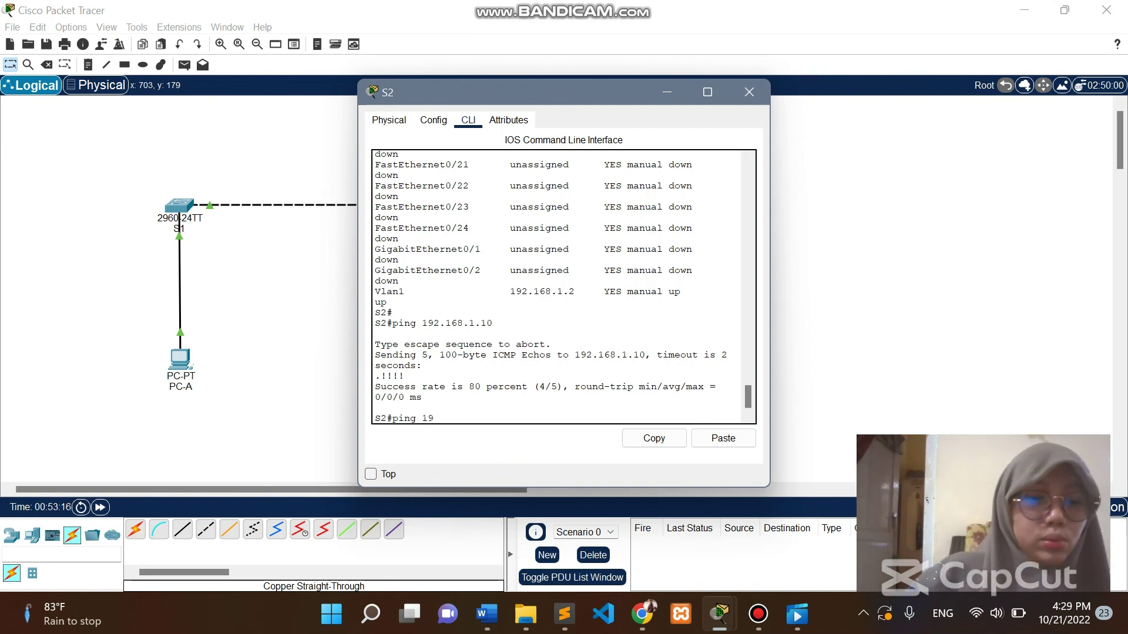
text(2.168.1.)
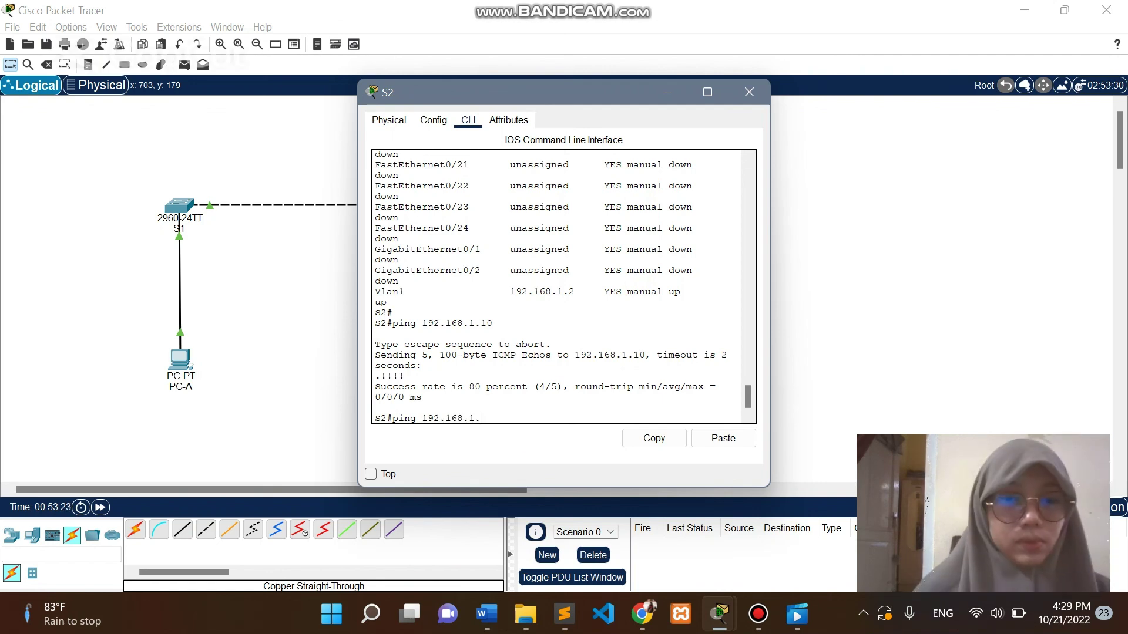
text(11)
key(Return)
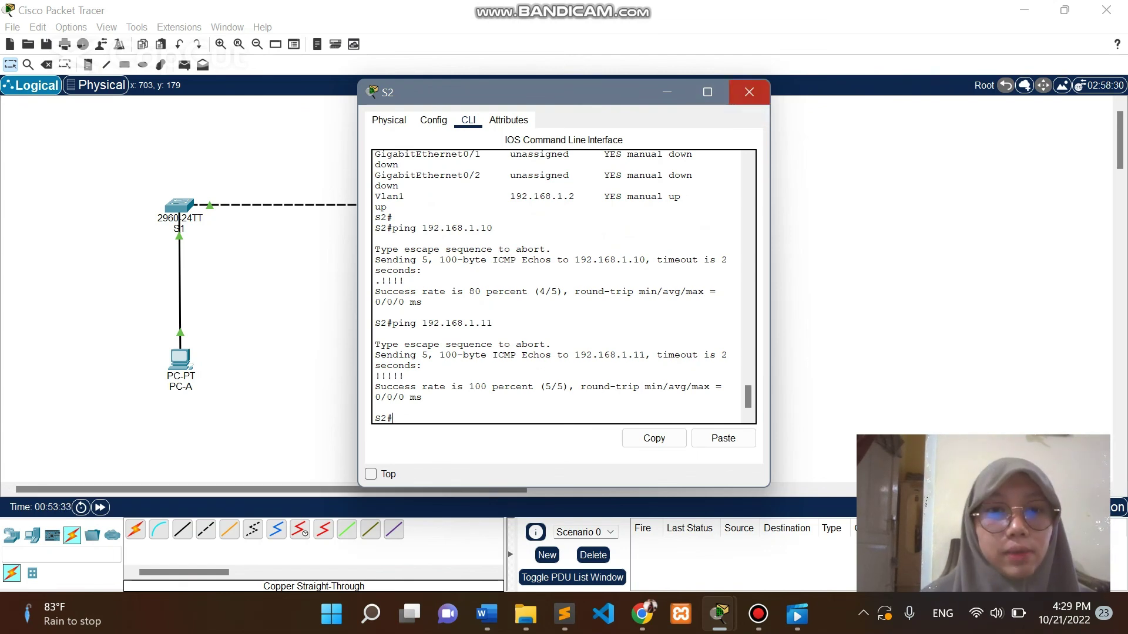
click(749, 93)
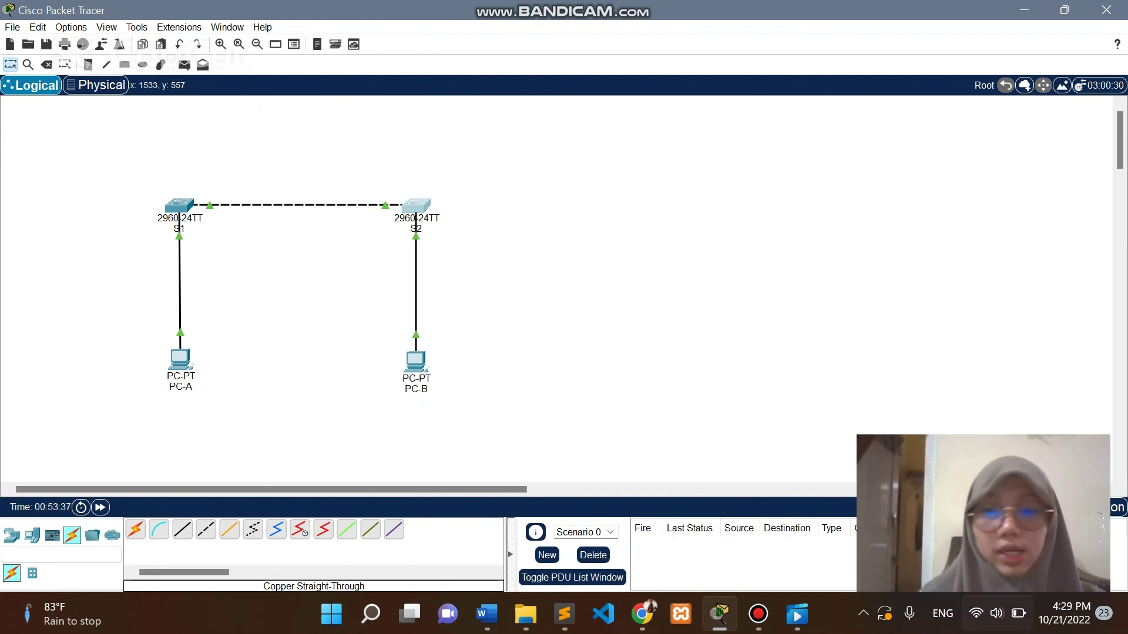
mouse_move(719, 614)
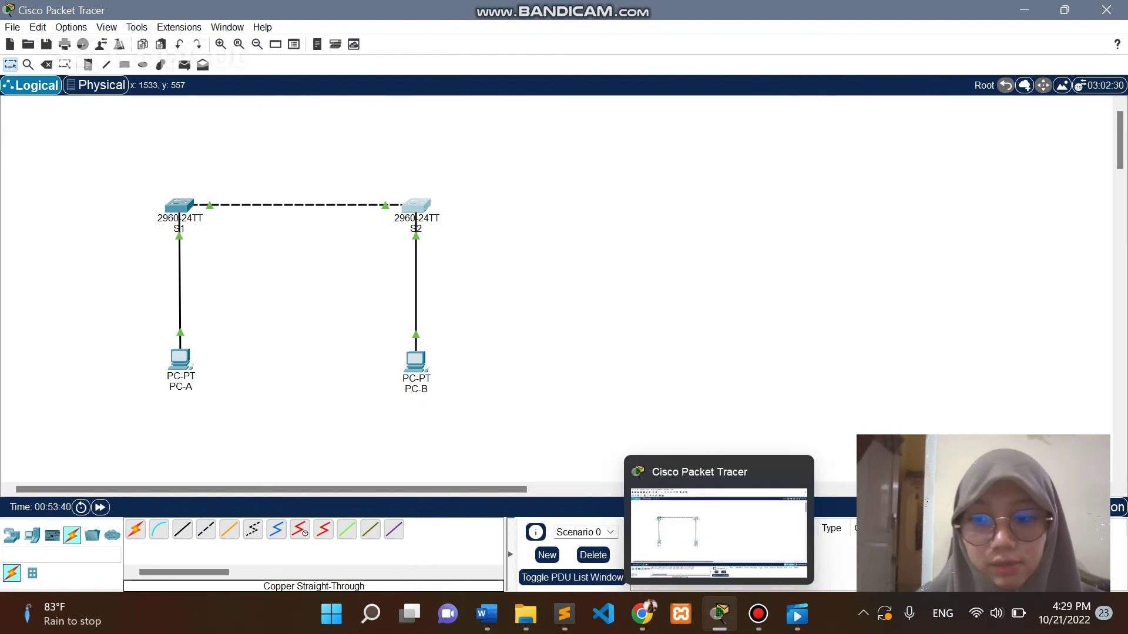